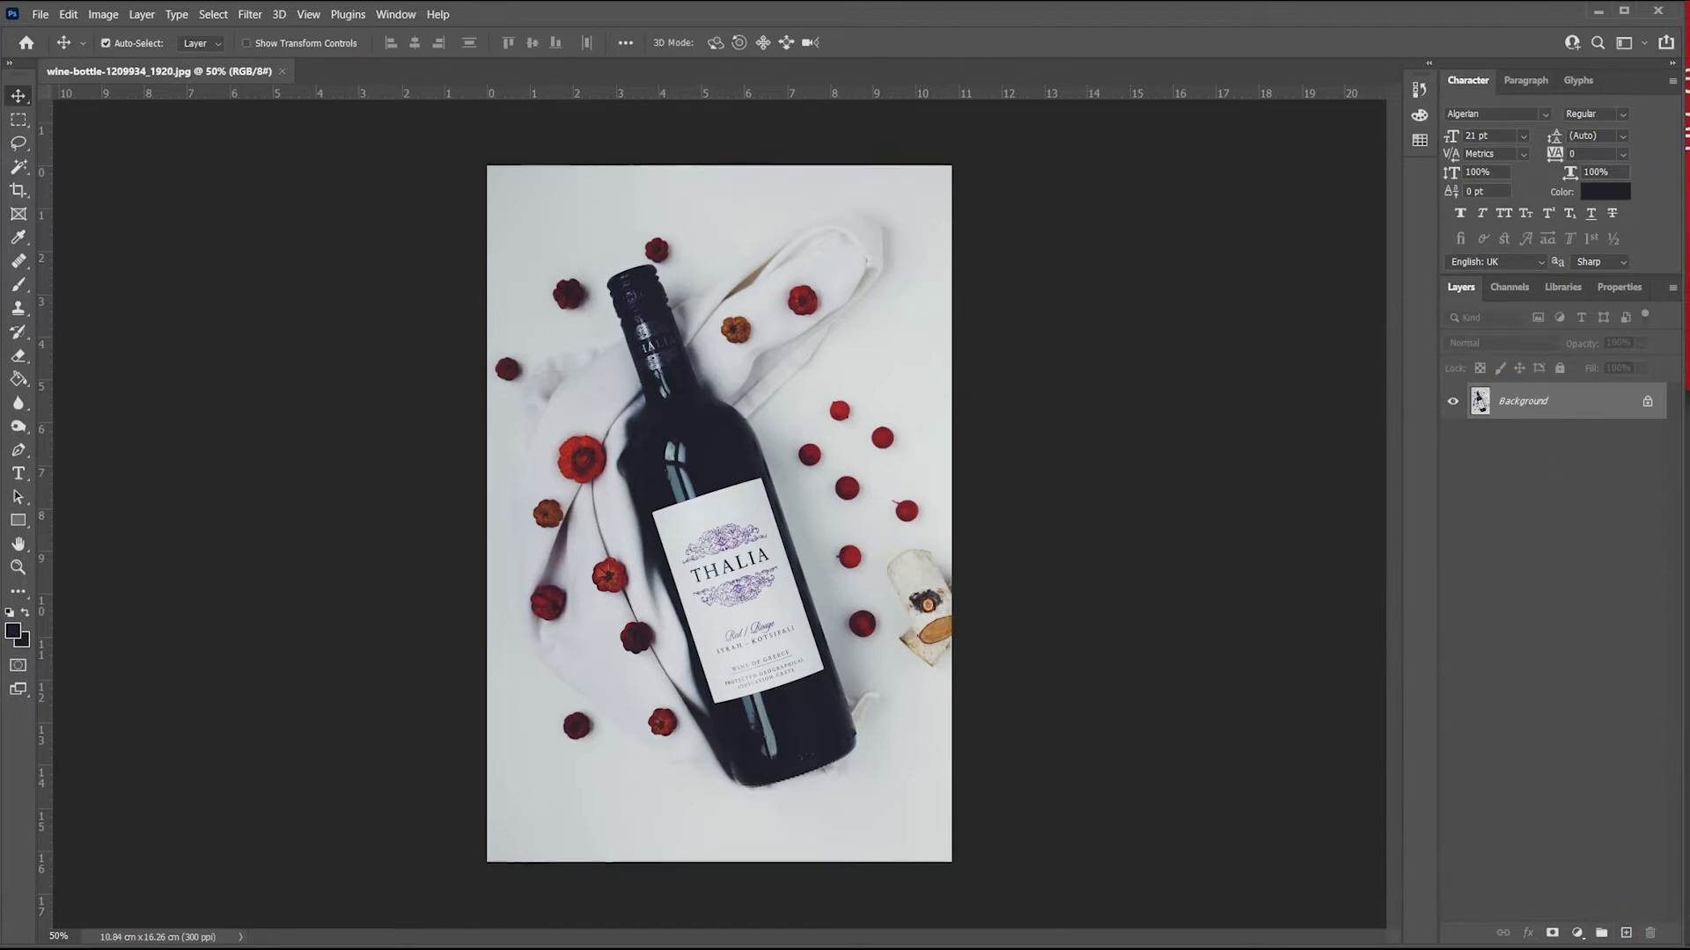
Add a new empty layer above the background and name it "Label 1".
{"action": "left_click", "coordinate": [1624, 933]}
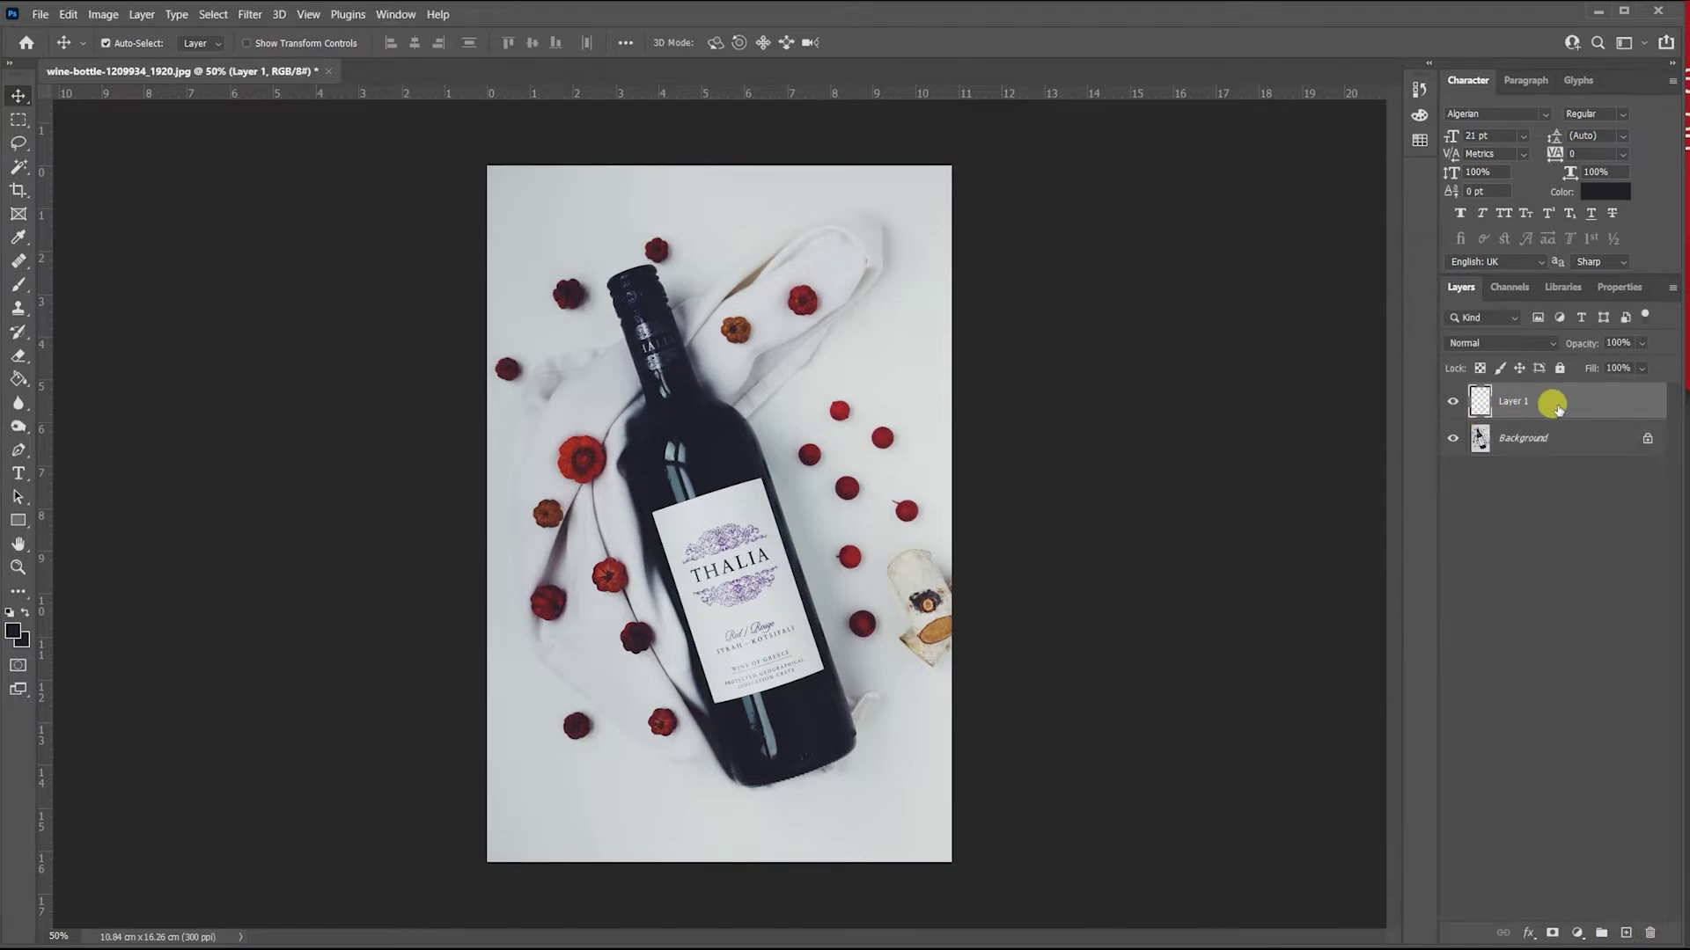
{"action": "double_click", "coordinate": [1510, 403]}
{"action": "type", "text": "Label 1"}
{"action": "key", "text": "Return"}
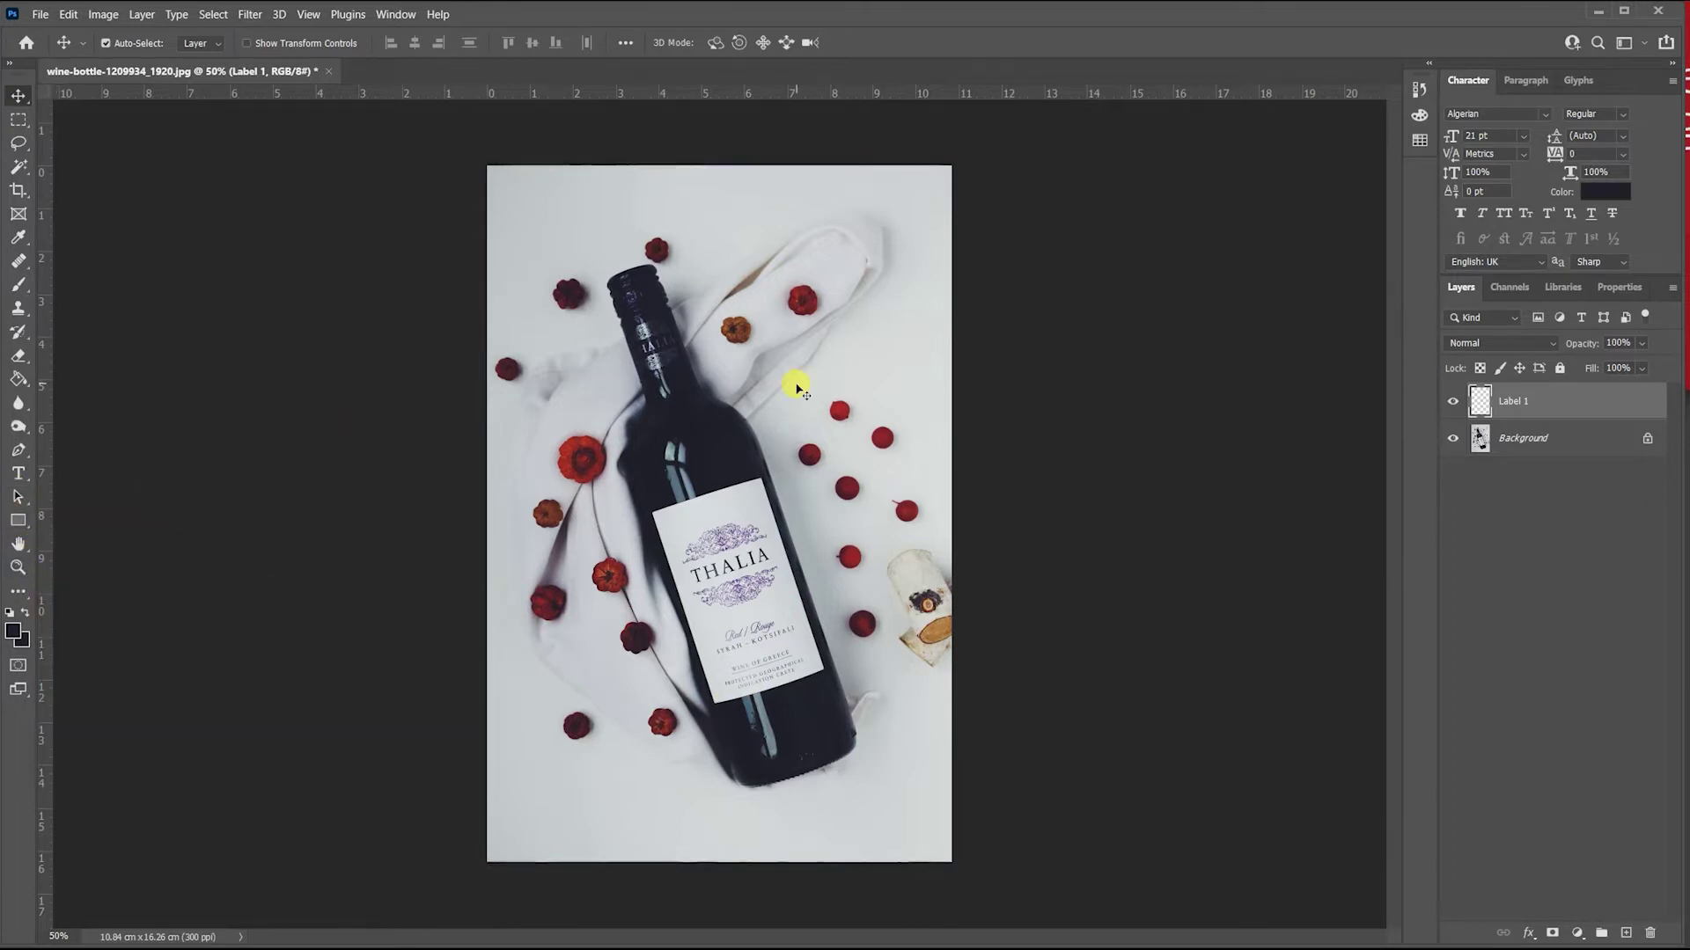
With the Pen tool in Shape mode, trace the bottle label's upper edge and start down its right side.
{"action": "key", "text": "ctrl+plus"}
{"action": "key", "text": "ctrl+plus"}
{"action": "key", "text": "ctrl+plus"}
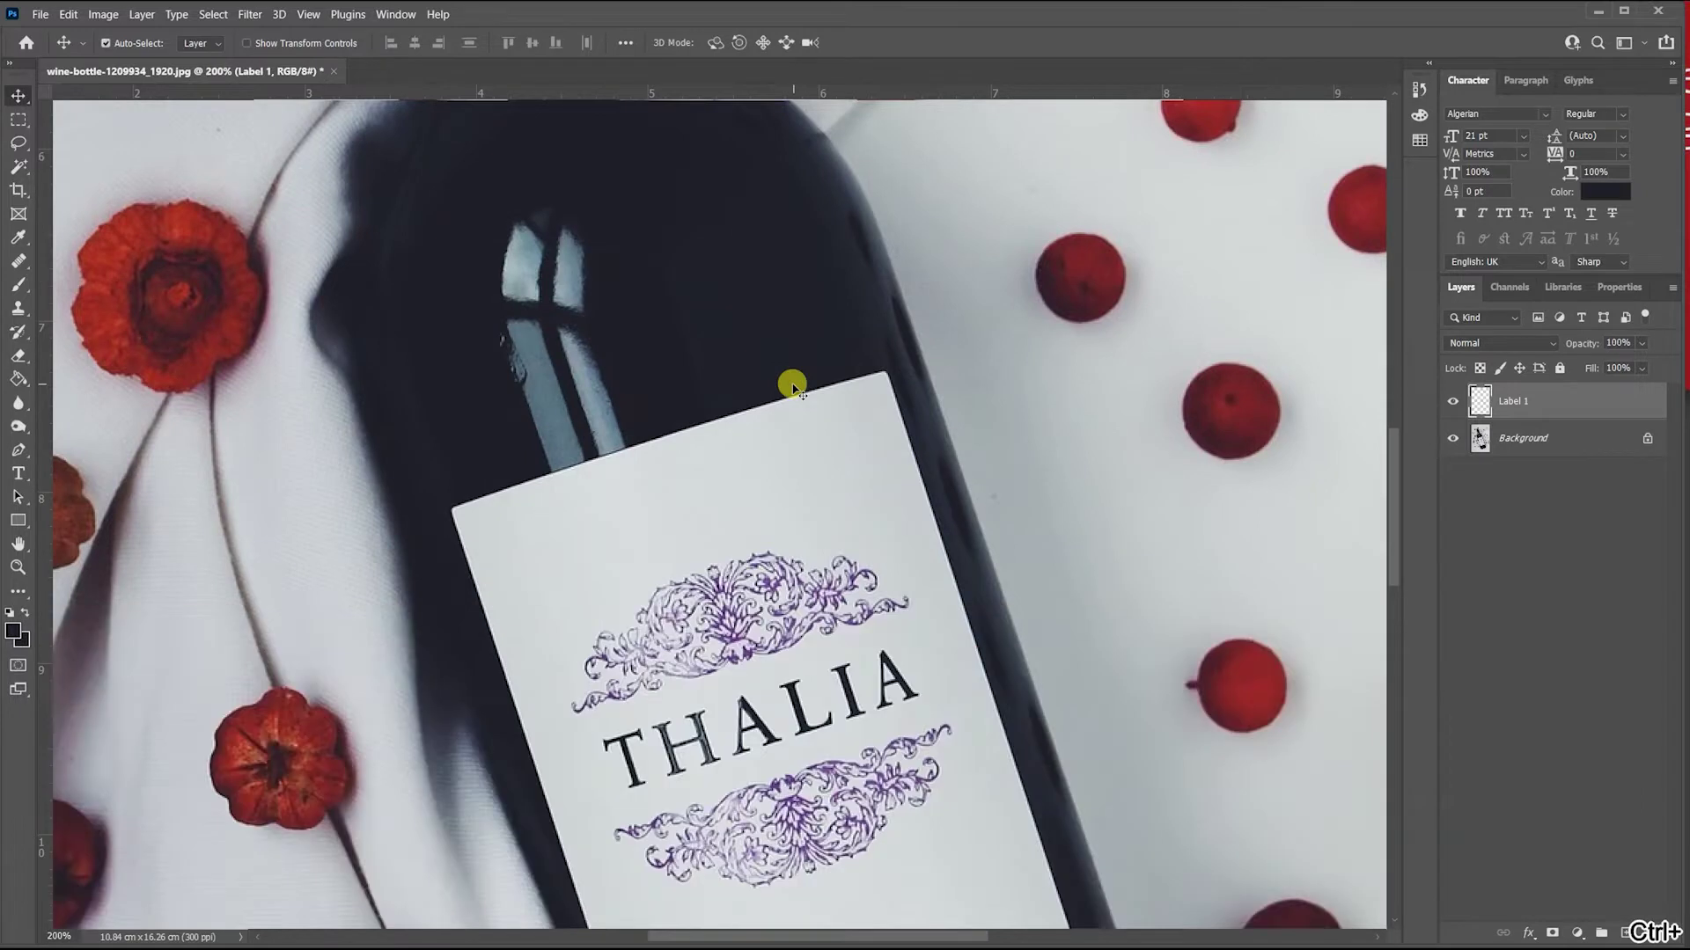
{"action": "left_click_drag", "start_coordinate": [18, 450], "coordinate": [70, 451]}
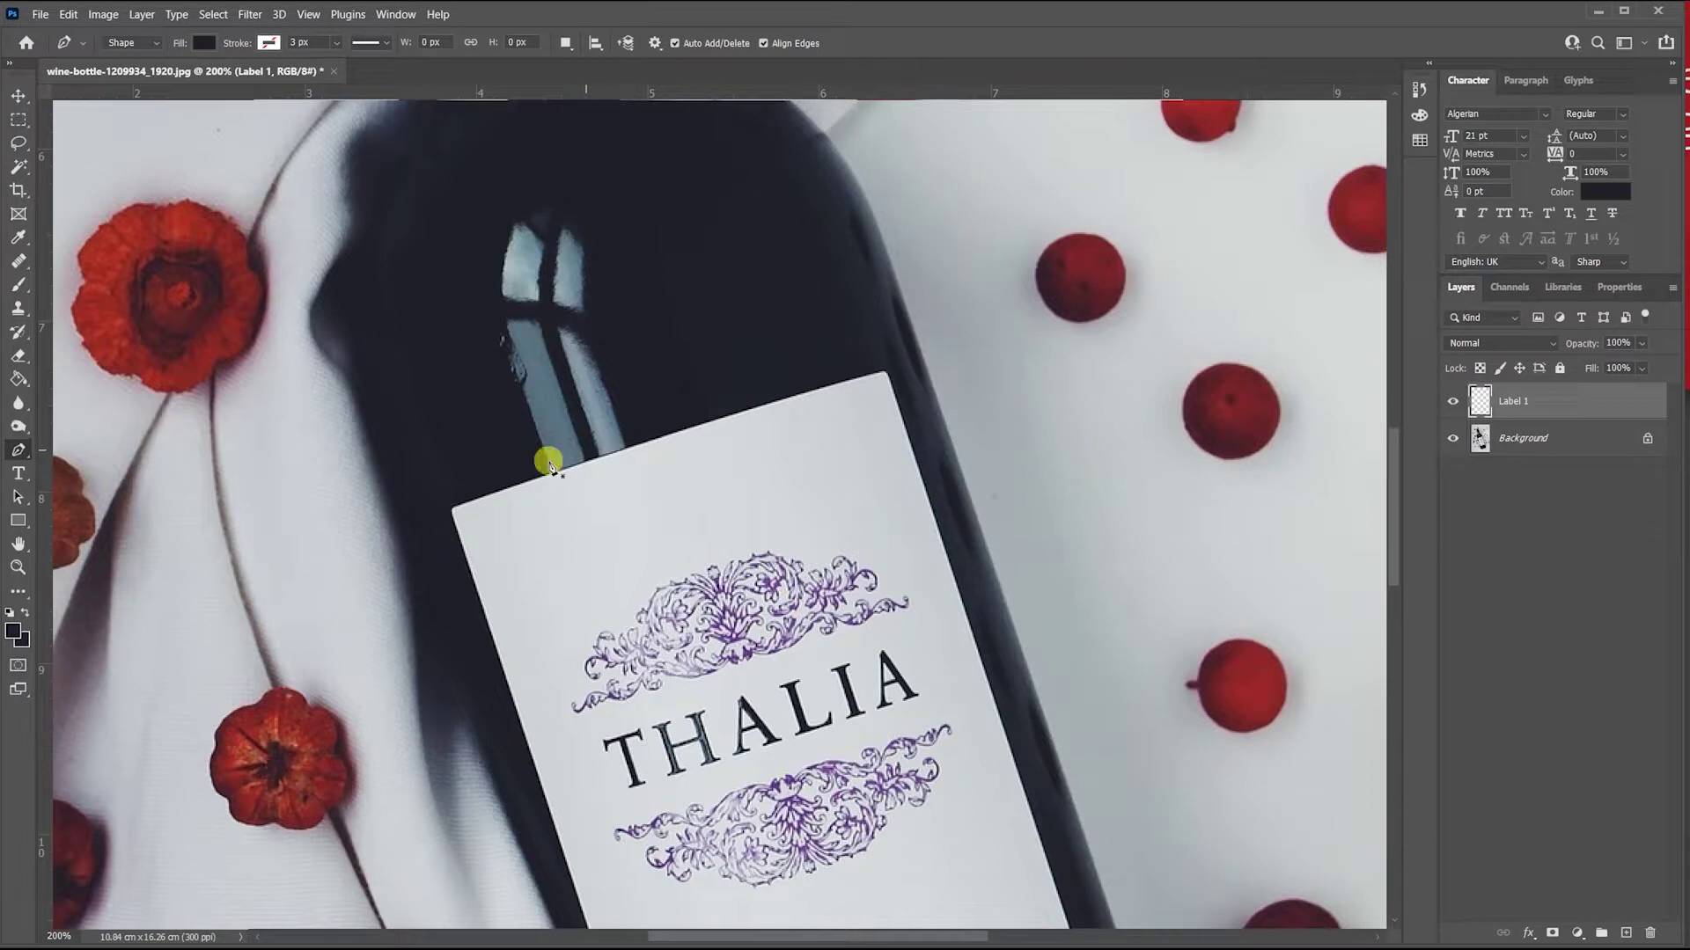
{"action": "left_click", "coordinate": [452, 510]}
{"action": "left_click", "coordinate": [668, 437]}
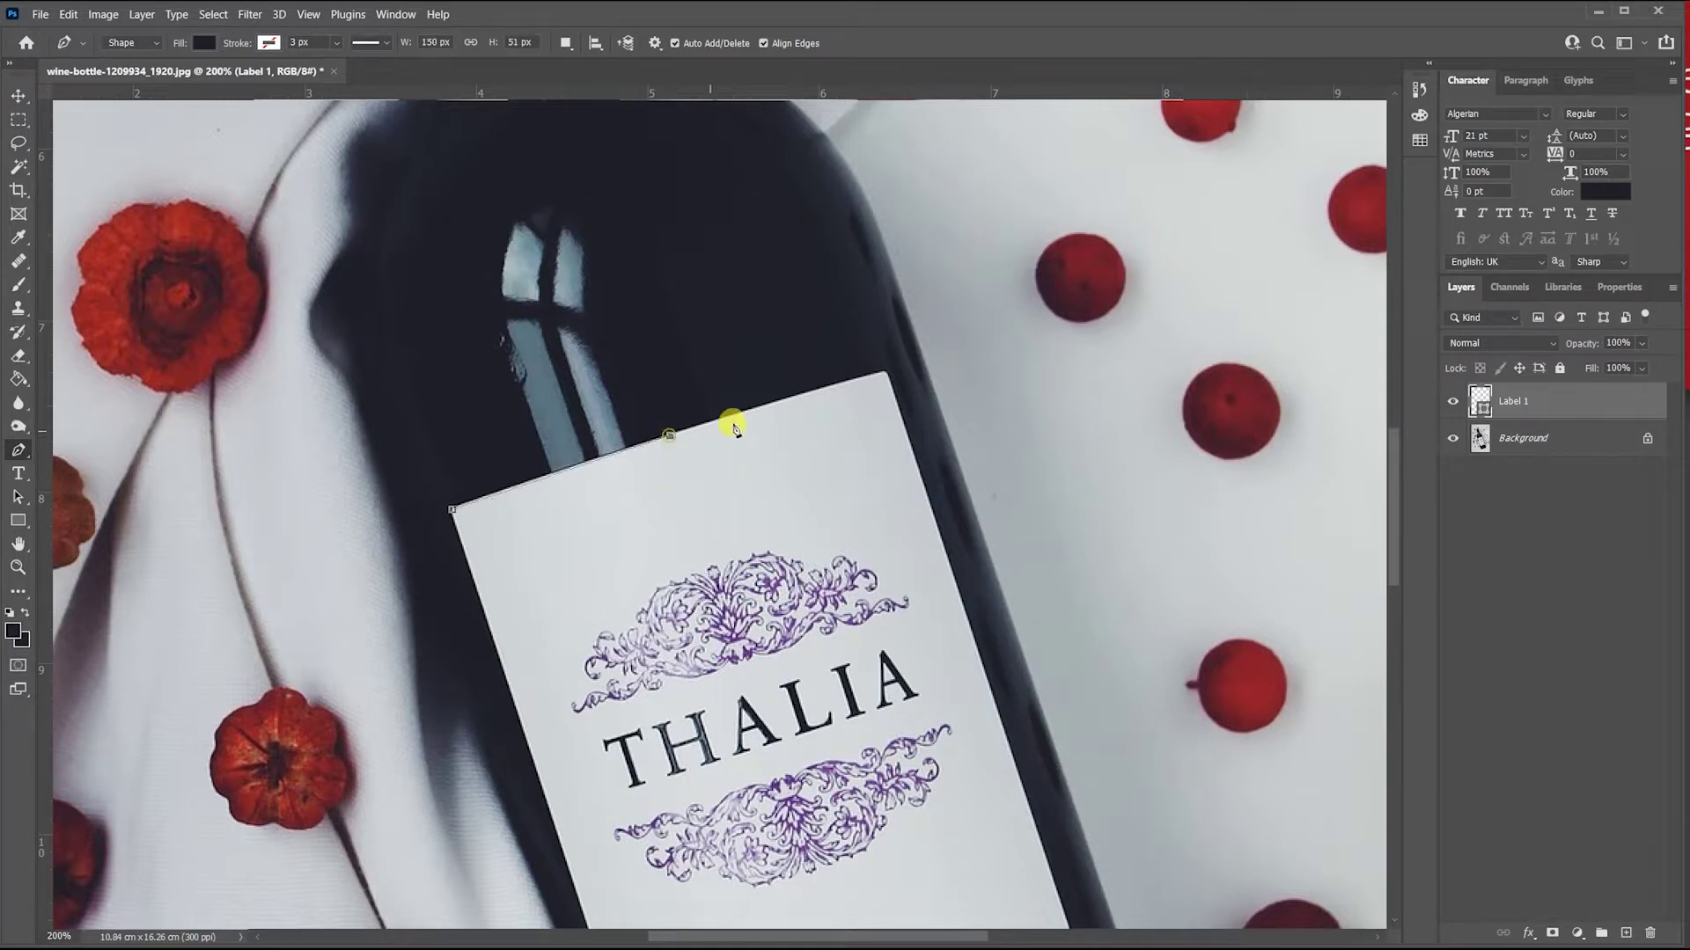
{"action": "left_click", "coordinate": [884, 376]}
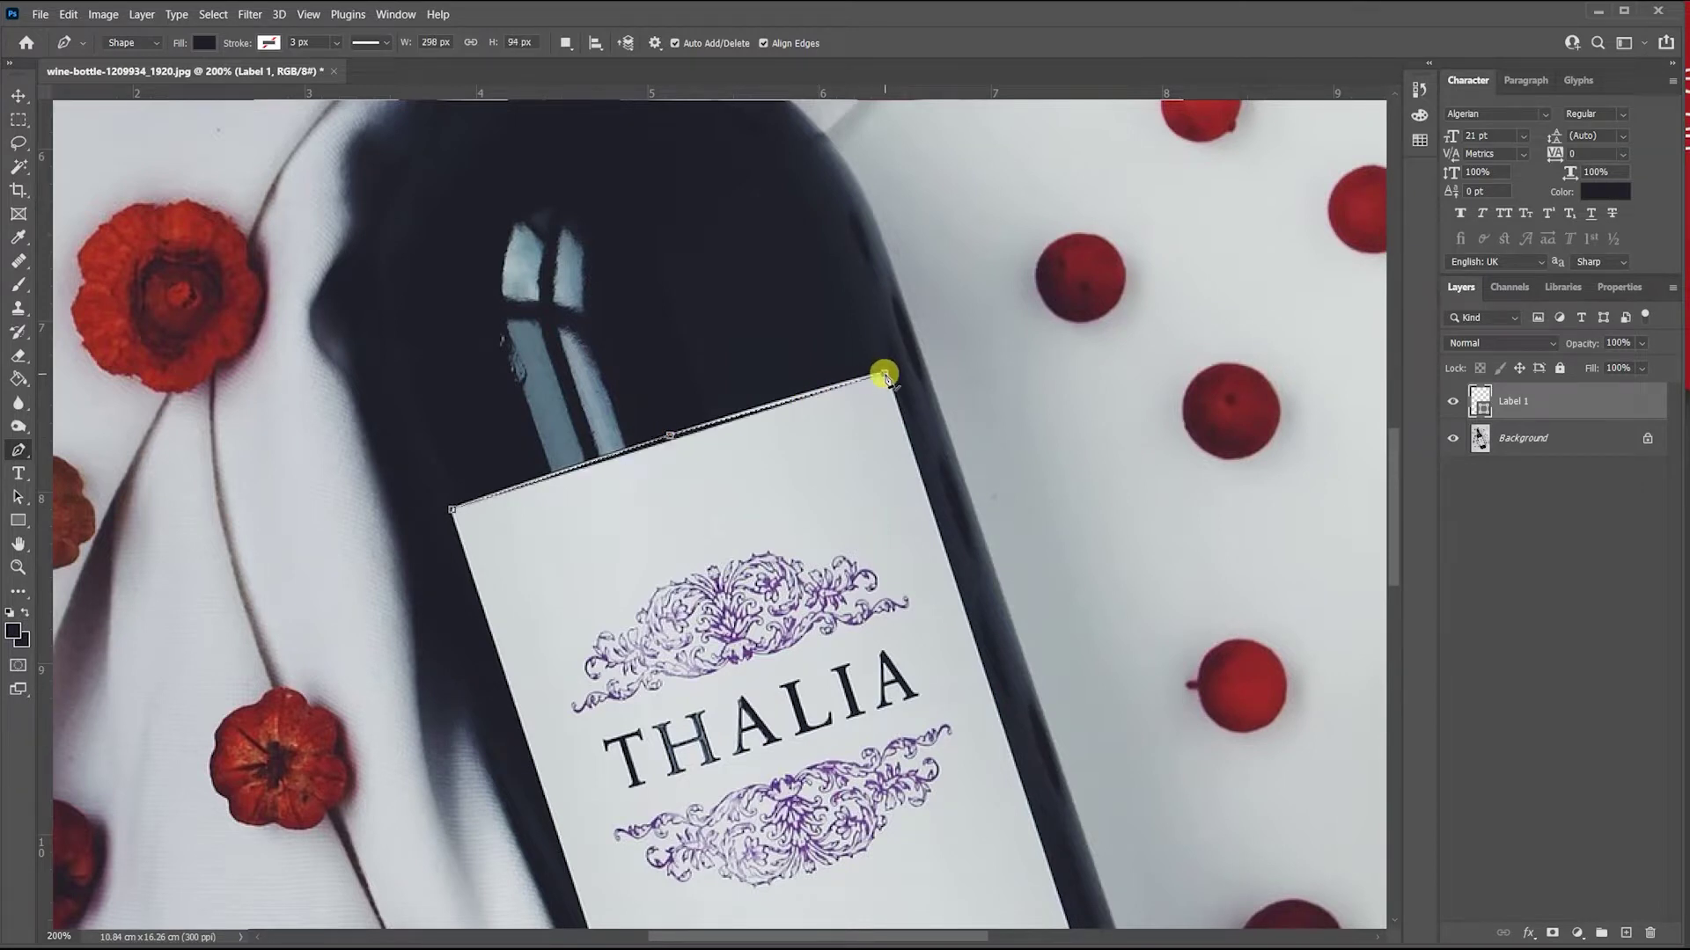
{"action": "left_click", "coordinate": [910, 440]}
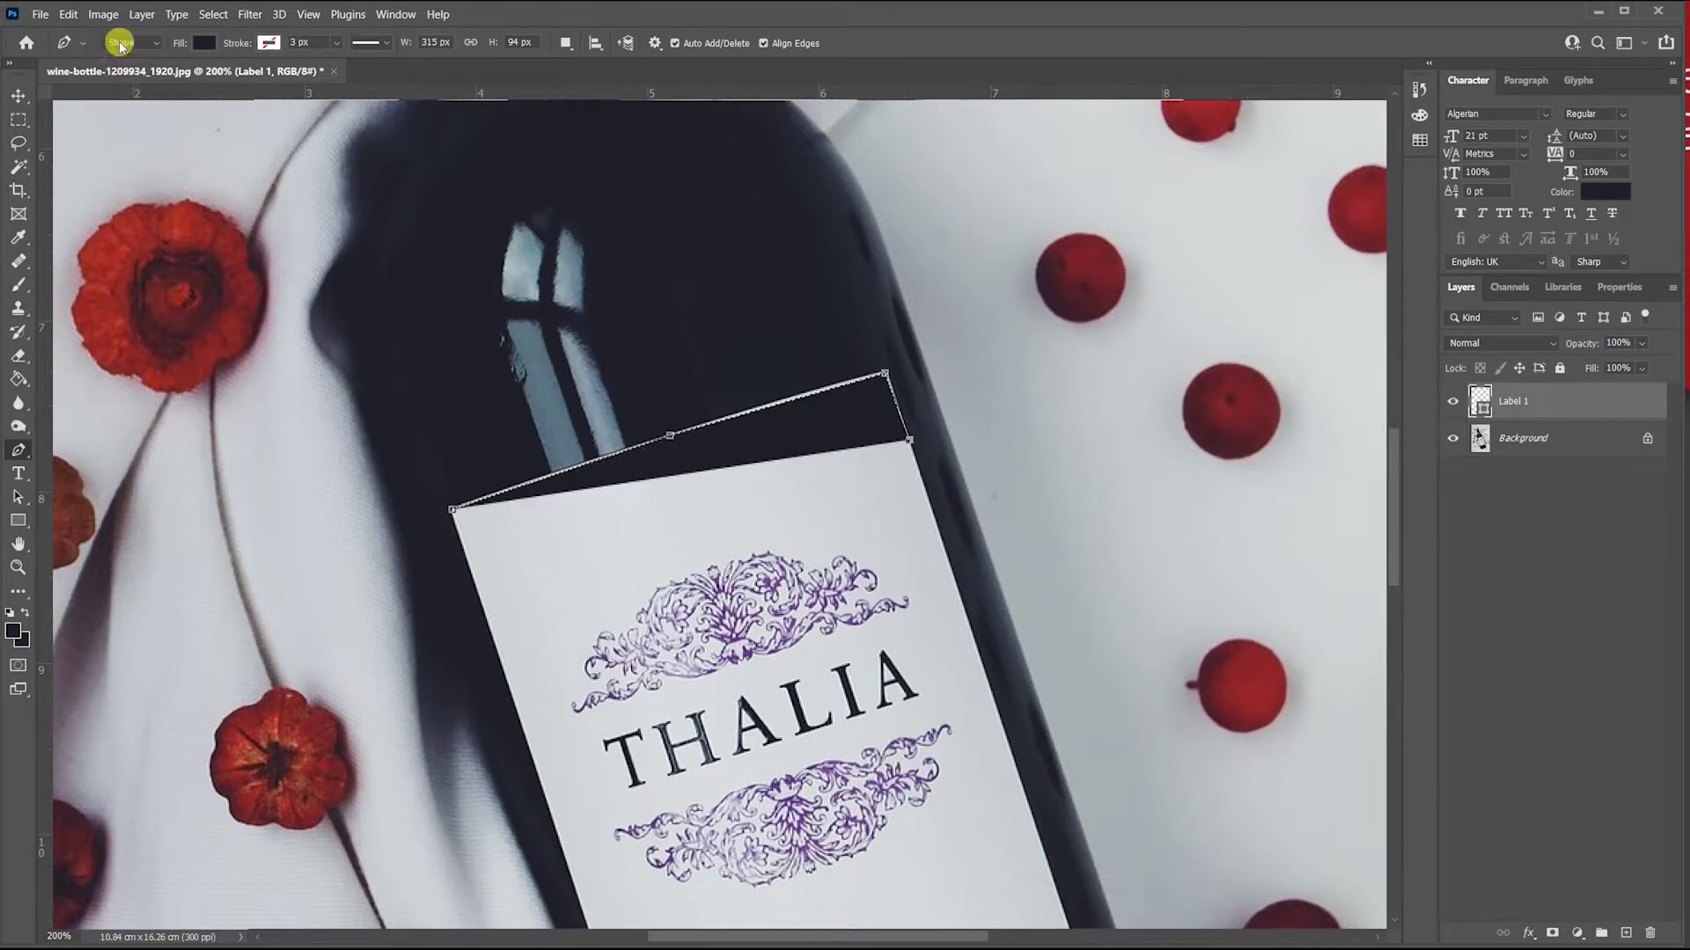
{"action": "left_click", "coordinate": [152, 46]}
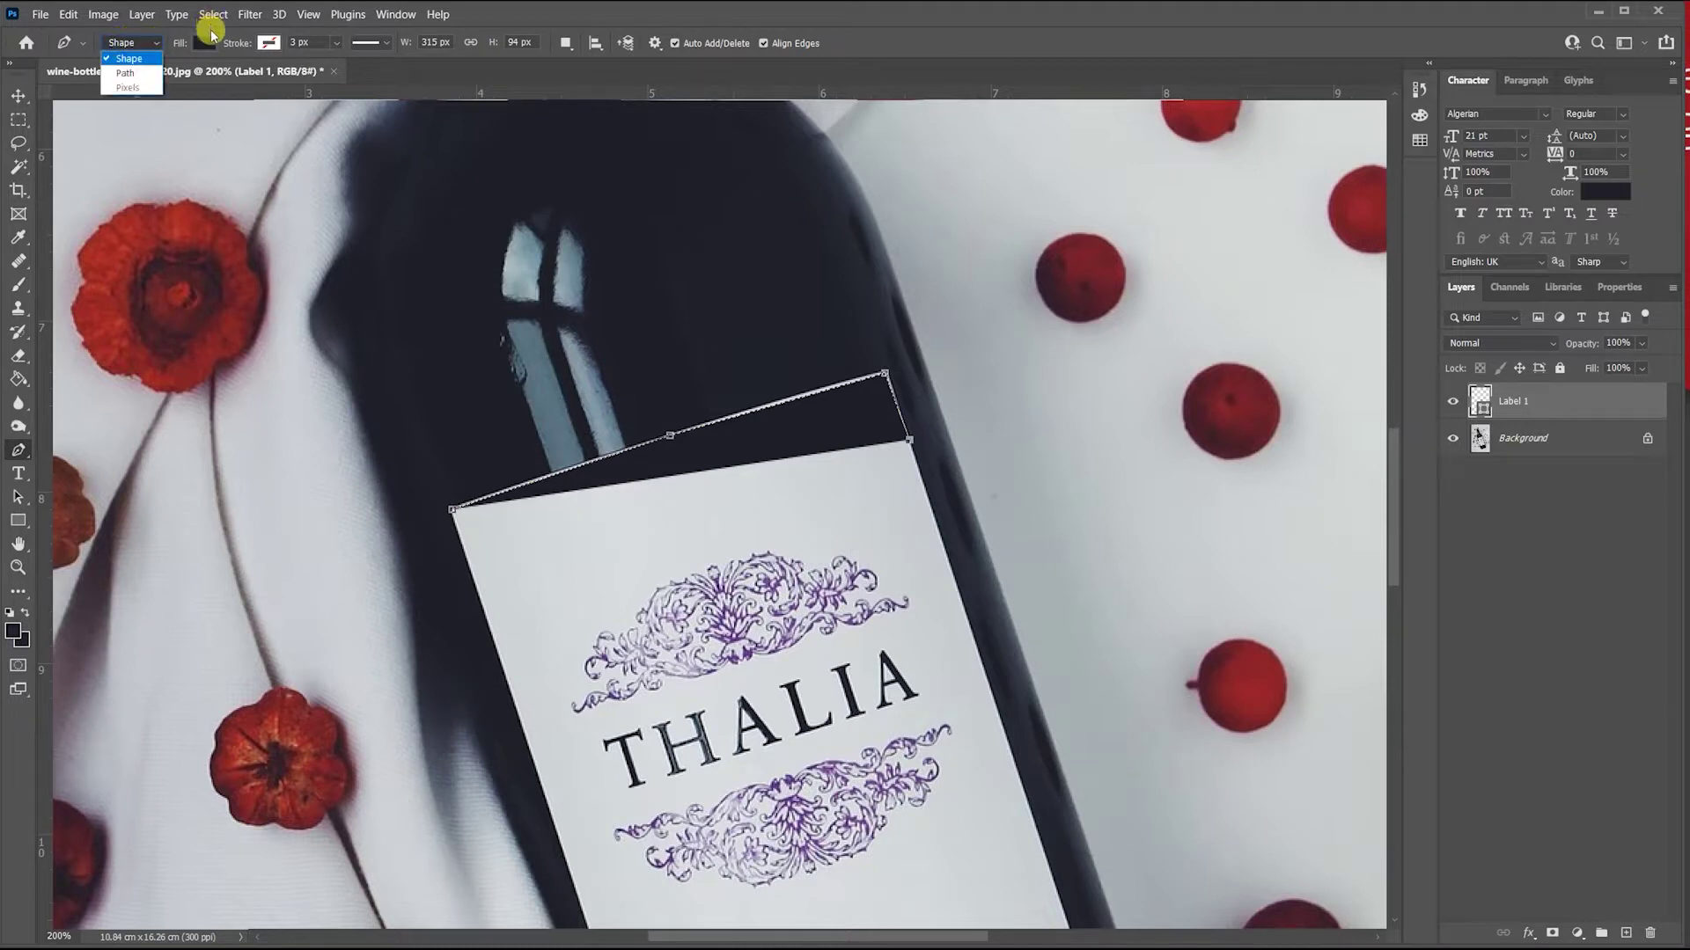
{"action": "left_click", "coordinate": [201, 44]}
{"action": "left_click", "coordinate": [106, 139]}
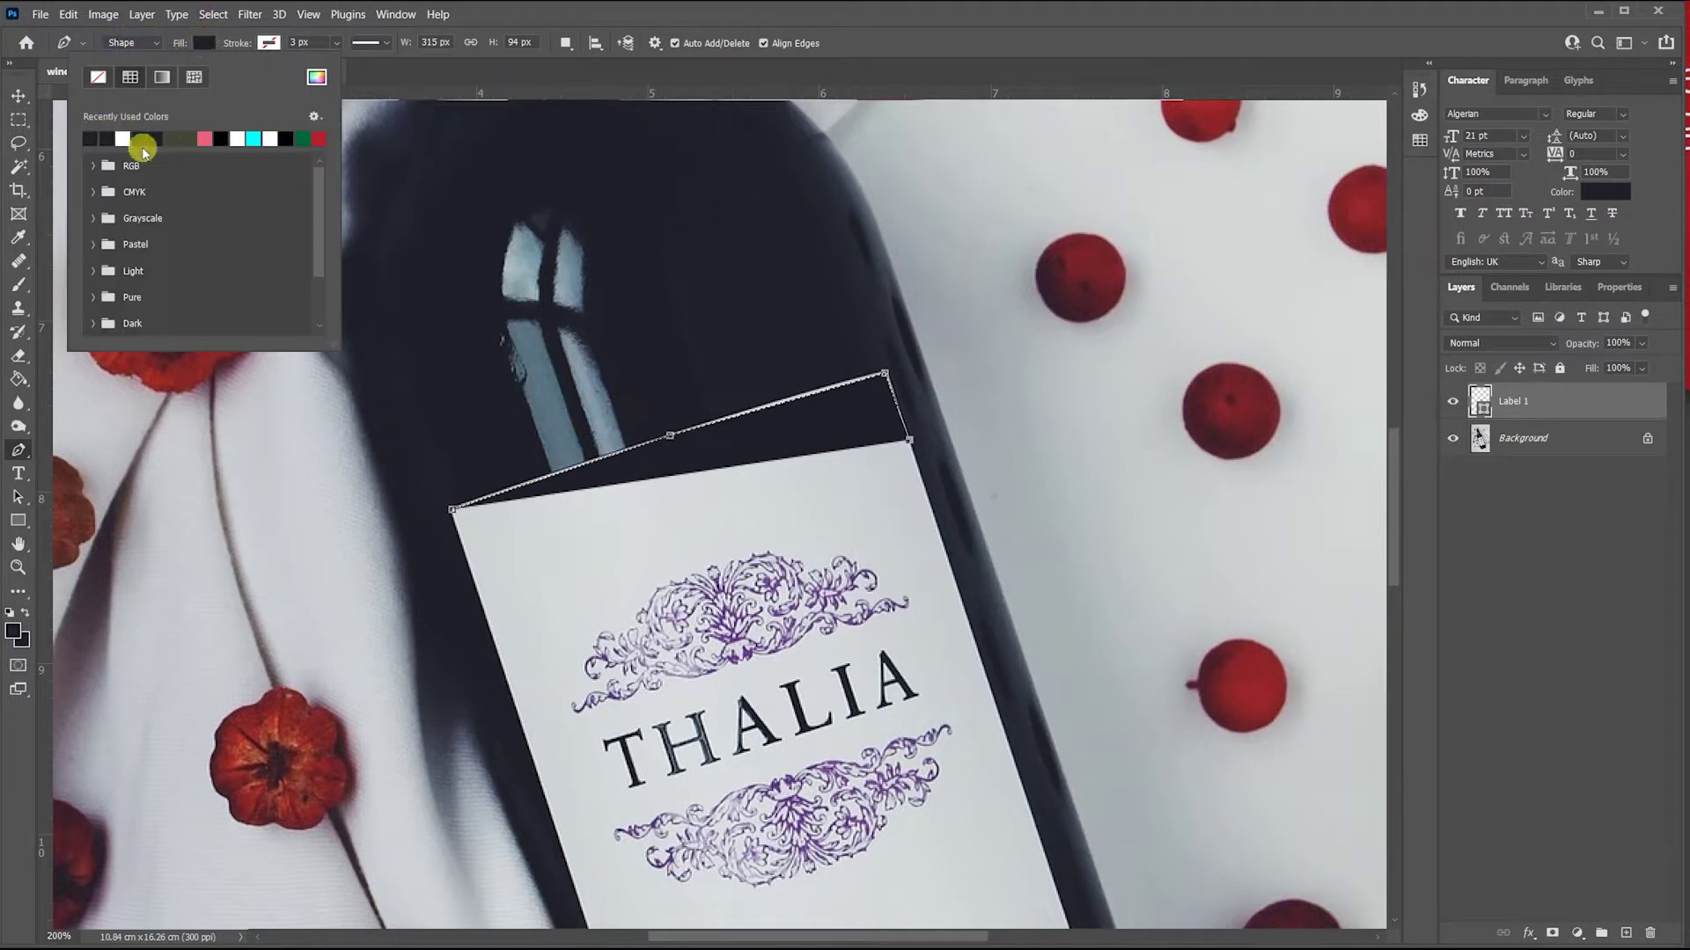
{"action": "left_click", "coordinate": [233, 39]}
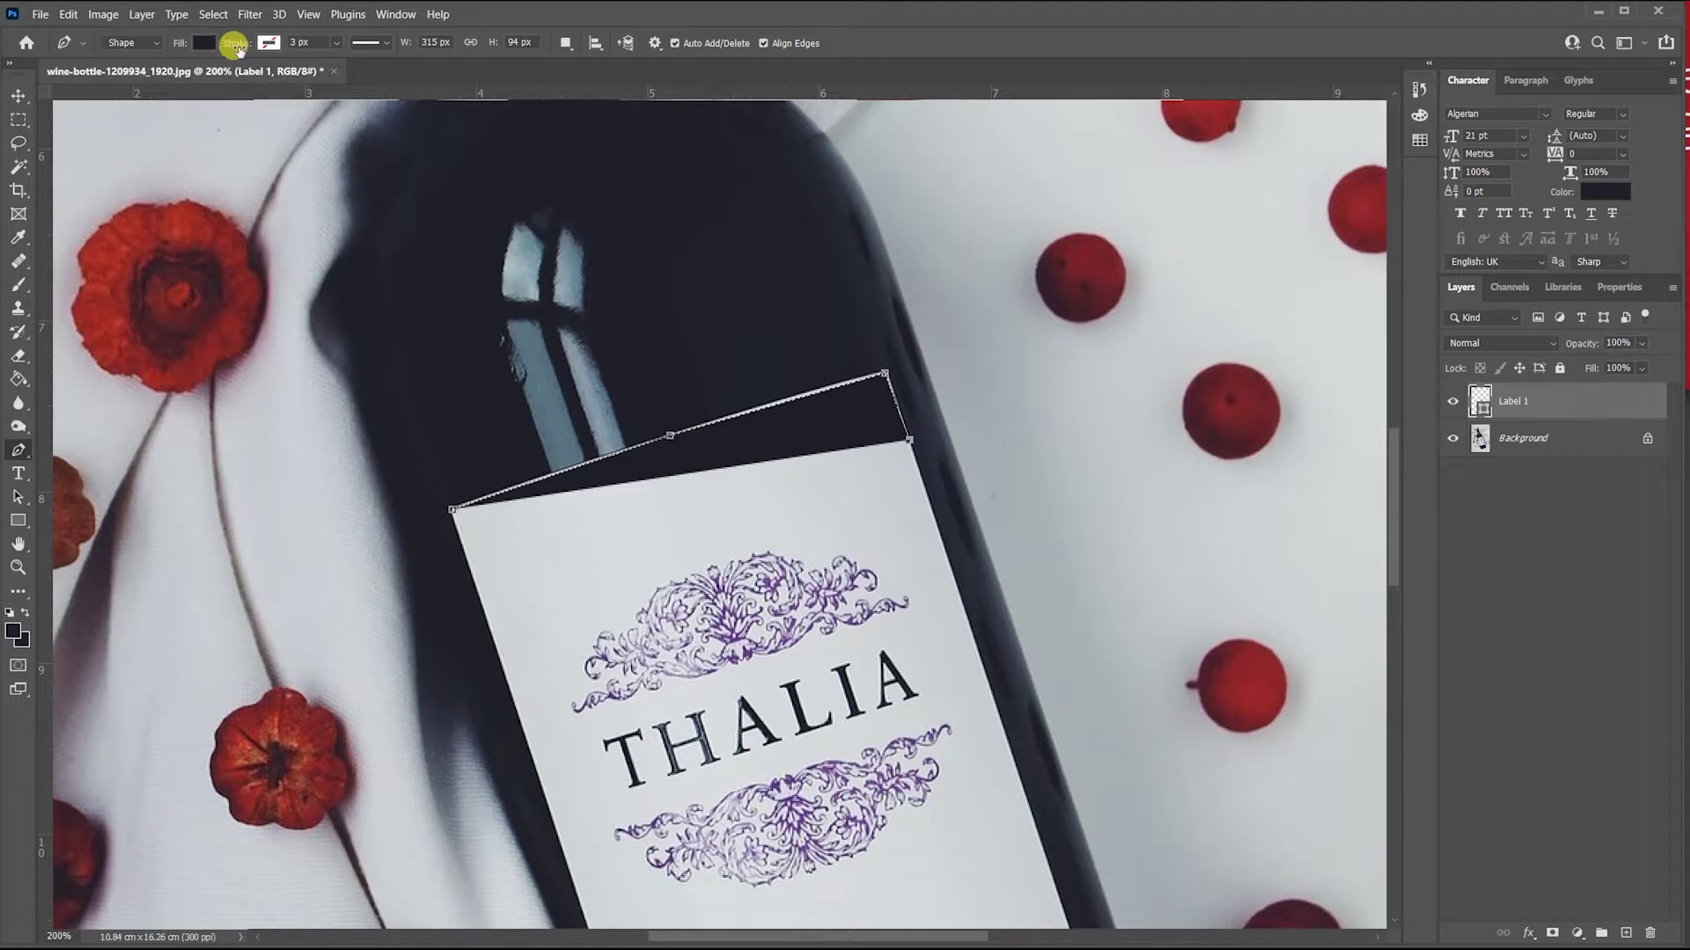
{"action": "left_click", "coordinate": [271, 43]}
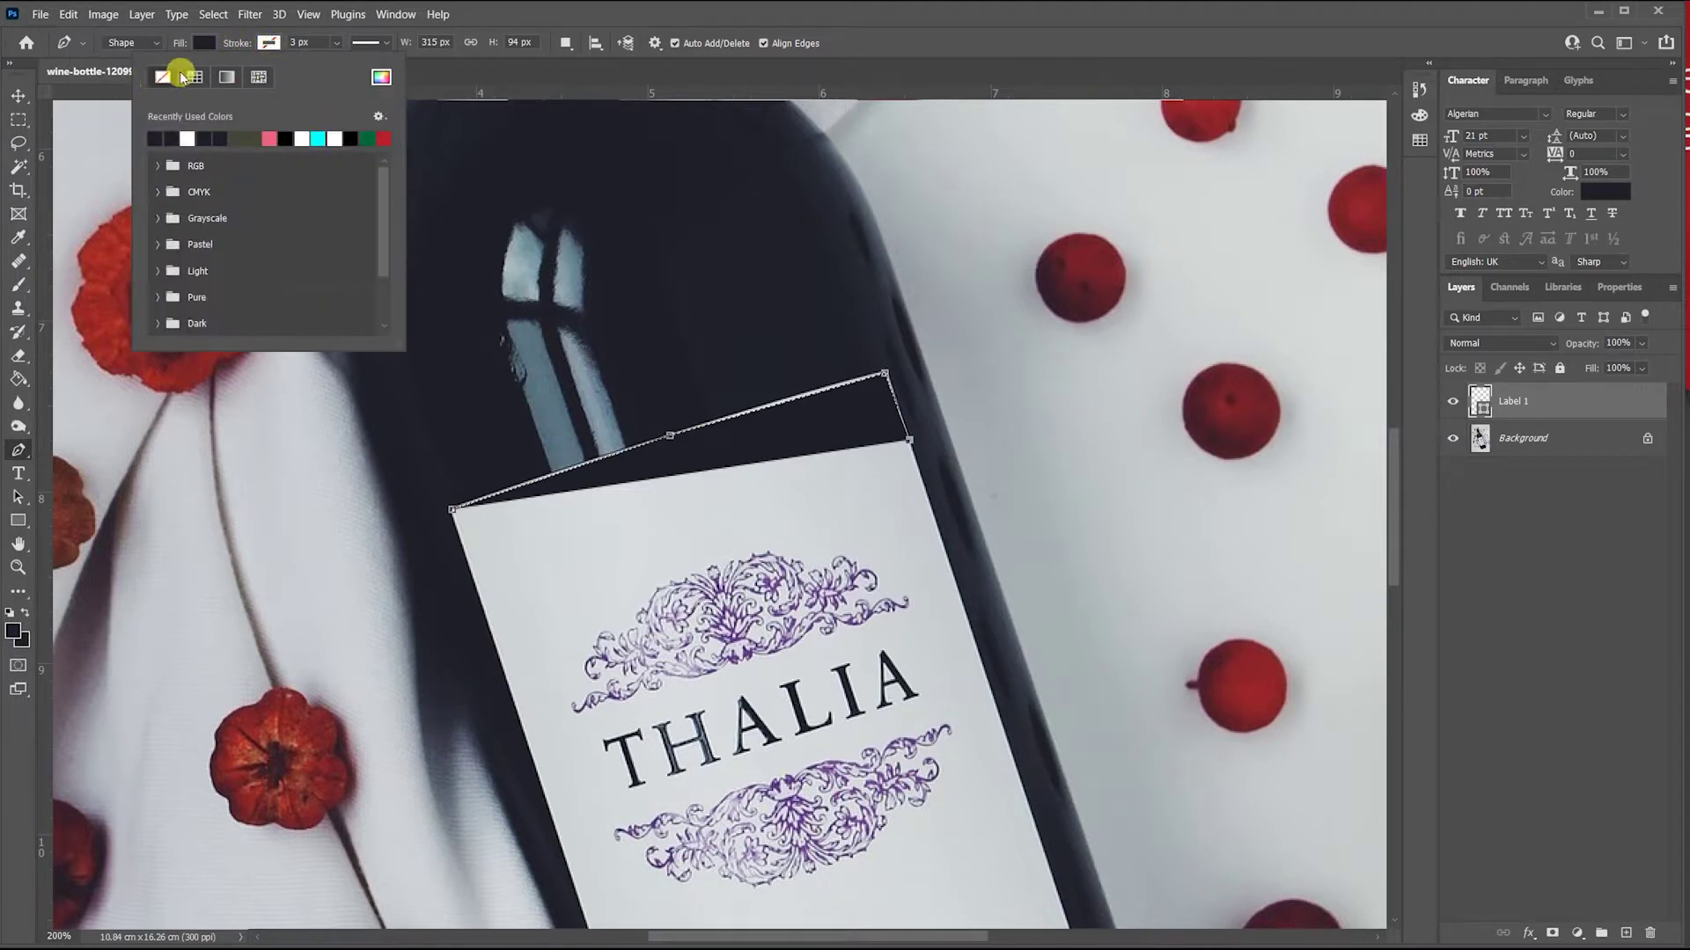
{"action": "left_click", "coordinate": [251, 32]}
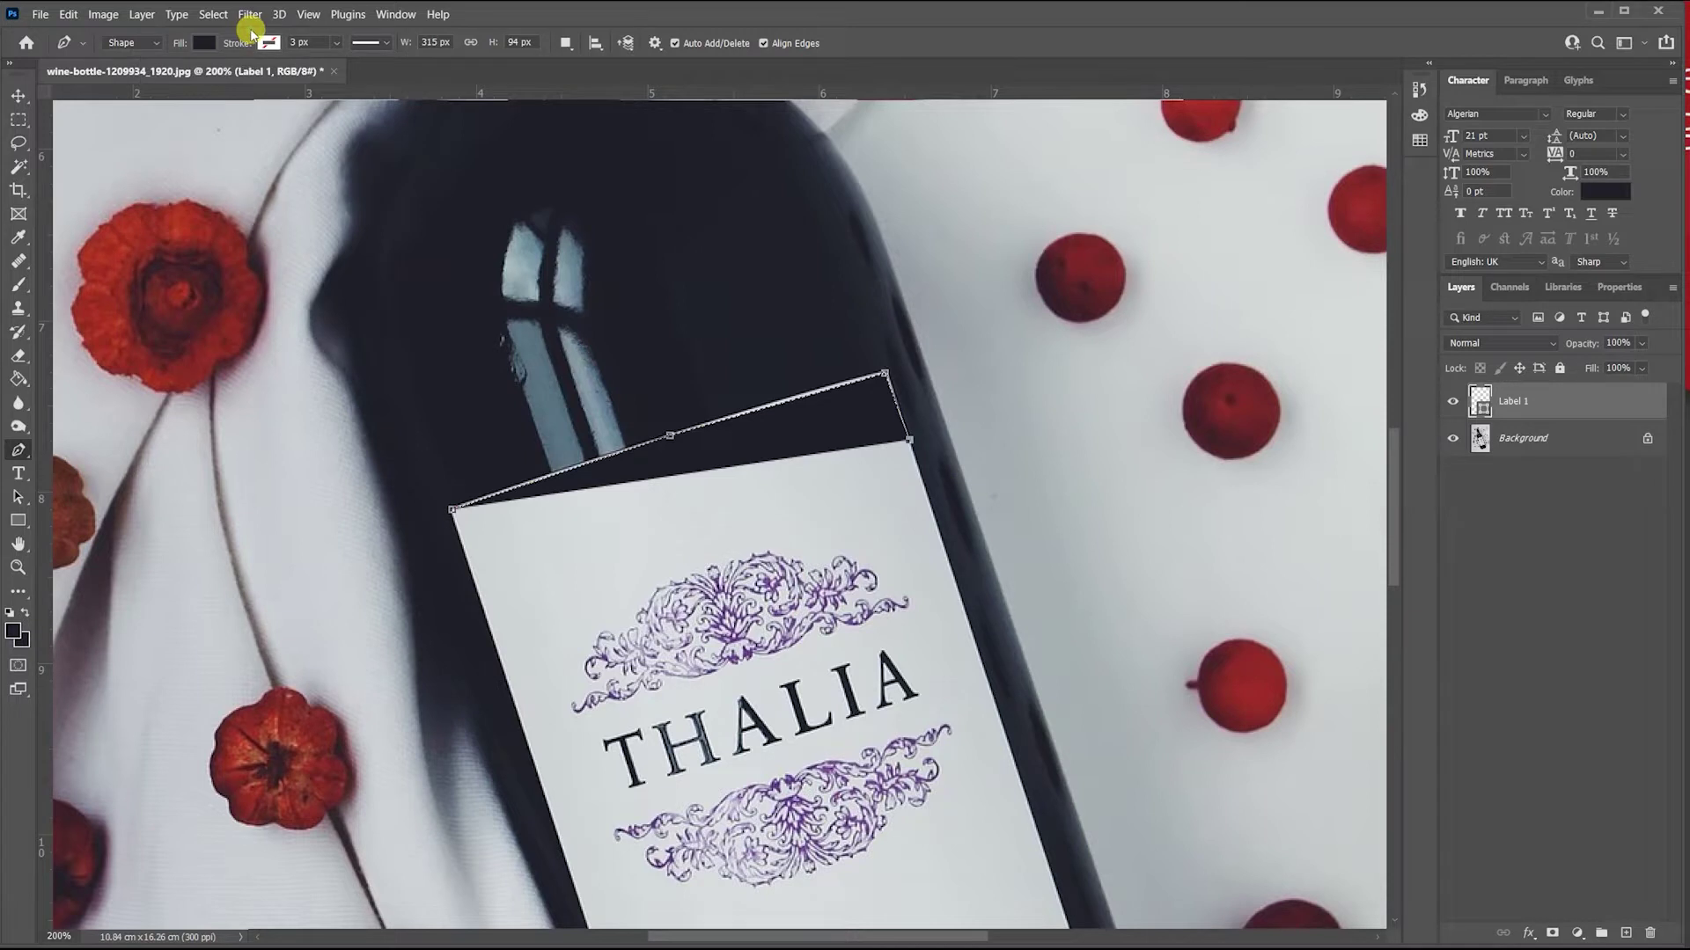
Continue the pen shape down the label's right edge, placing anchor points as far as the lower-right corner.
{"action": "scroll", "coordinate": [916, 669], "scroll_direction": "down", "scroll_amount": 3}
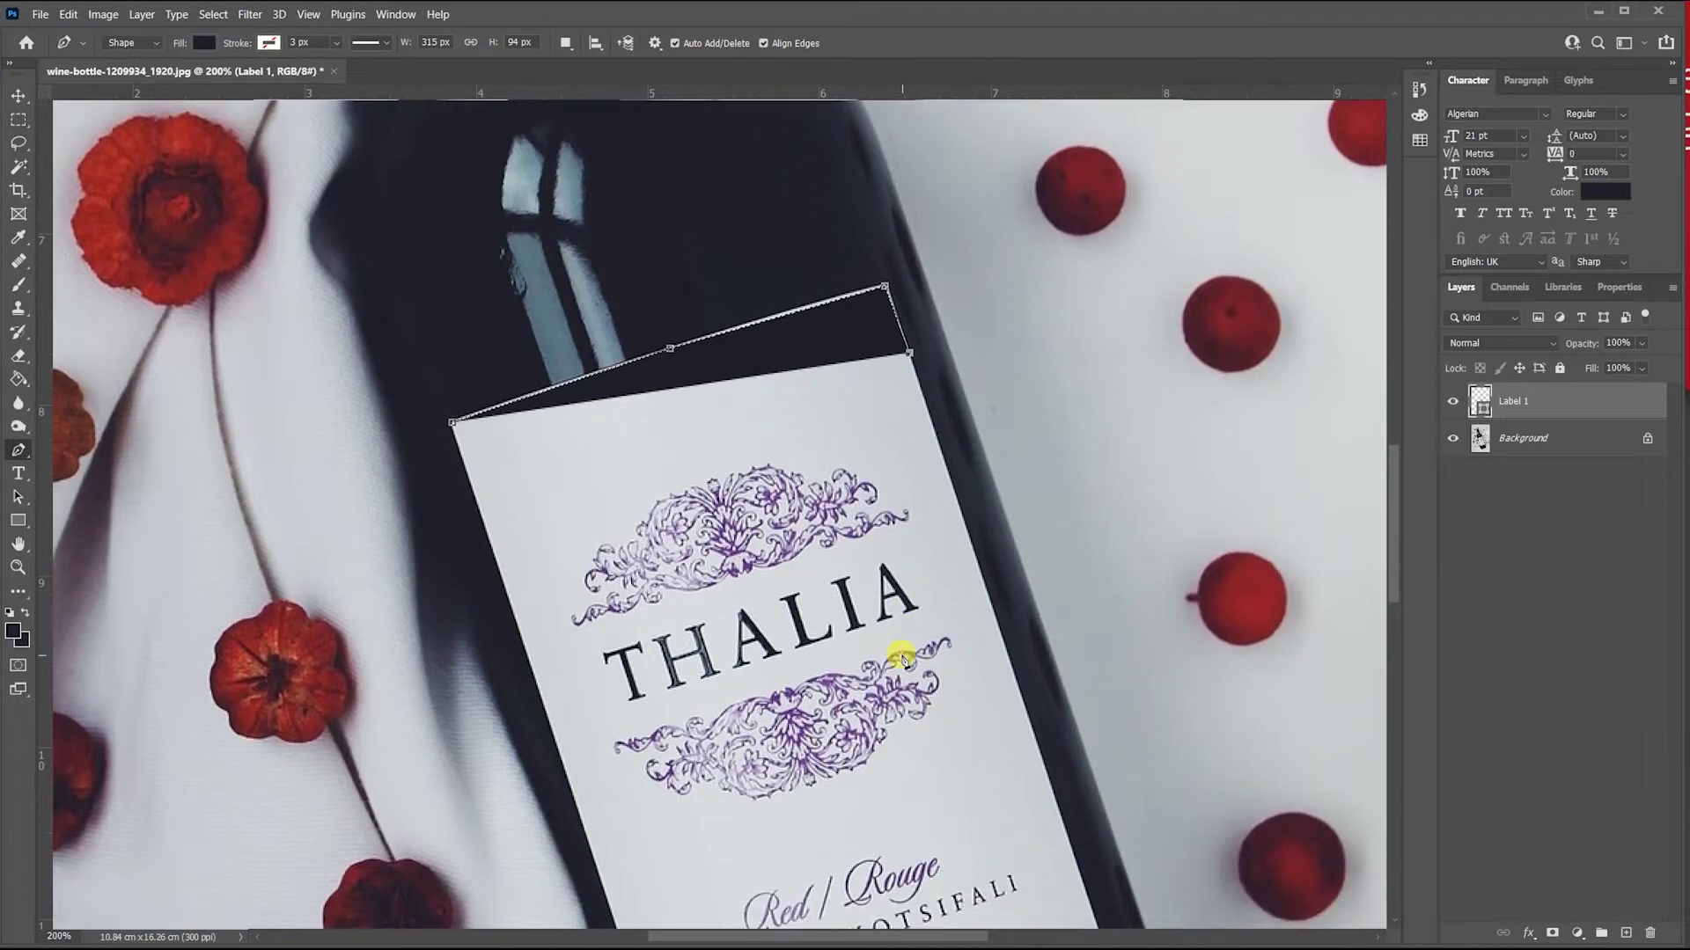
{"action": "scroll", "coordinate": [900, 656], "scroll_direction": "down", "scroll_amount": 3}
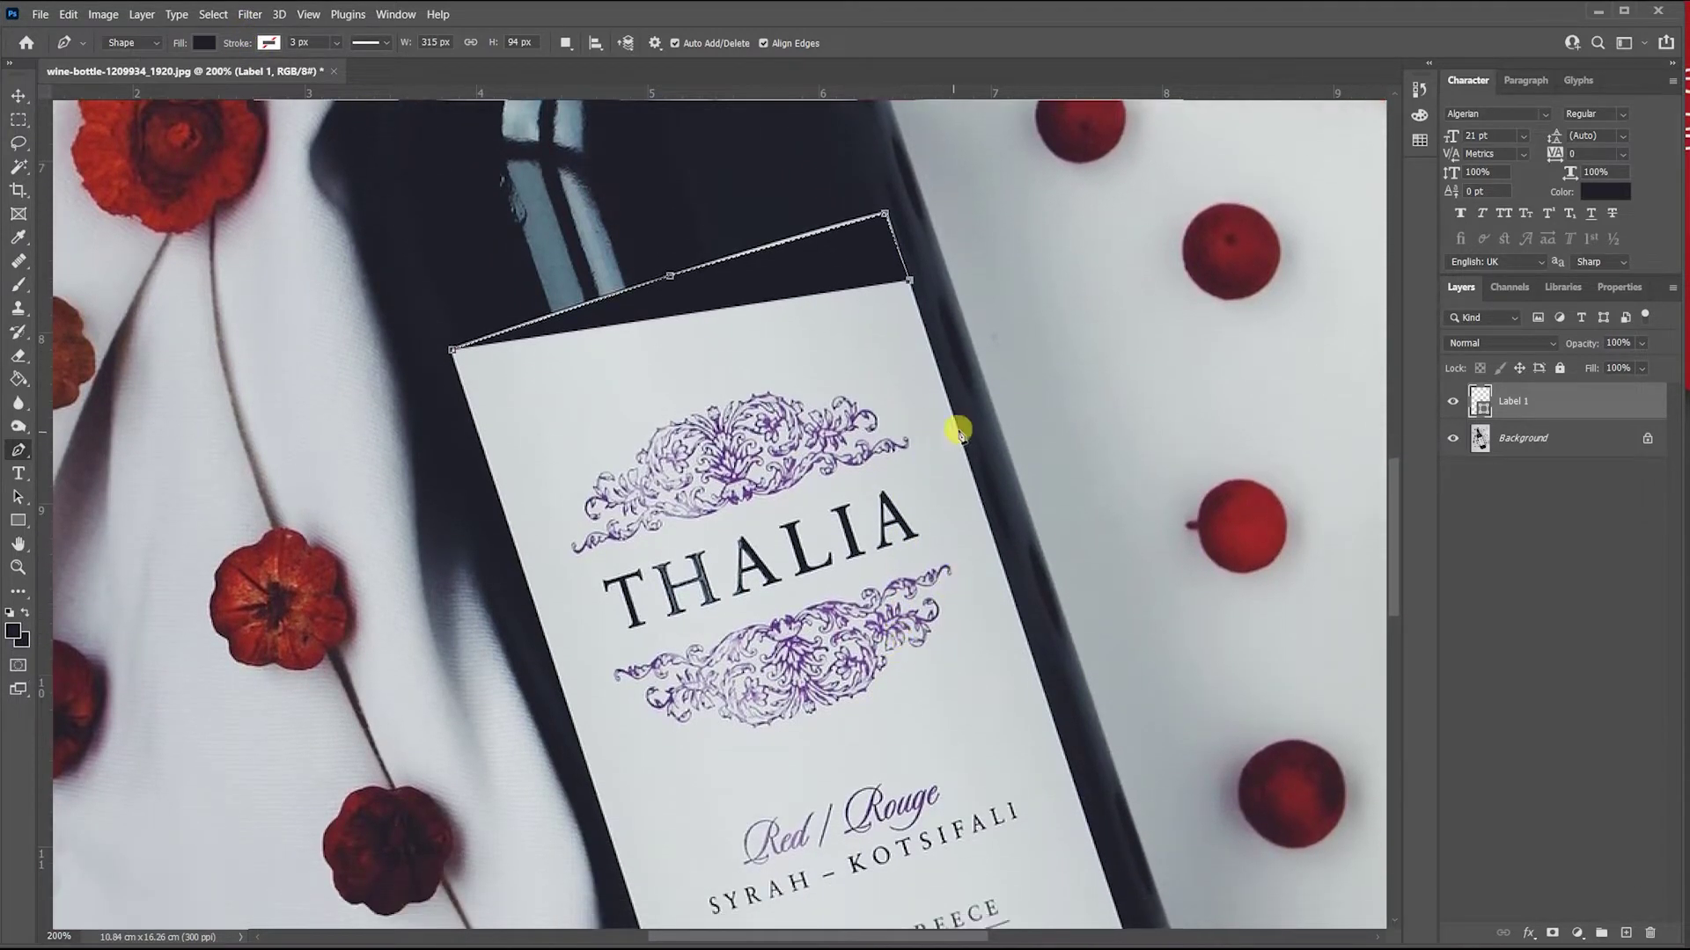
{"action": "left_click", "coordinate": [959, 436]}
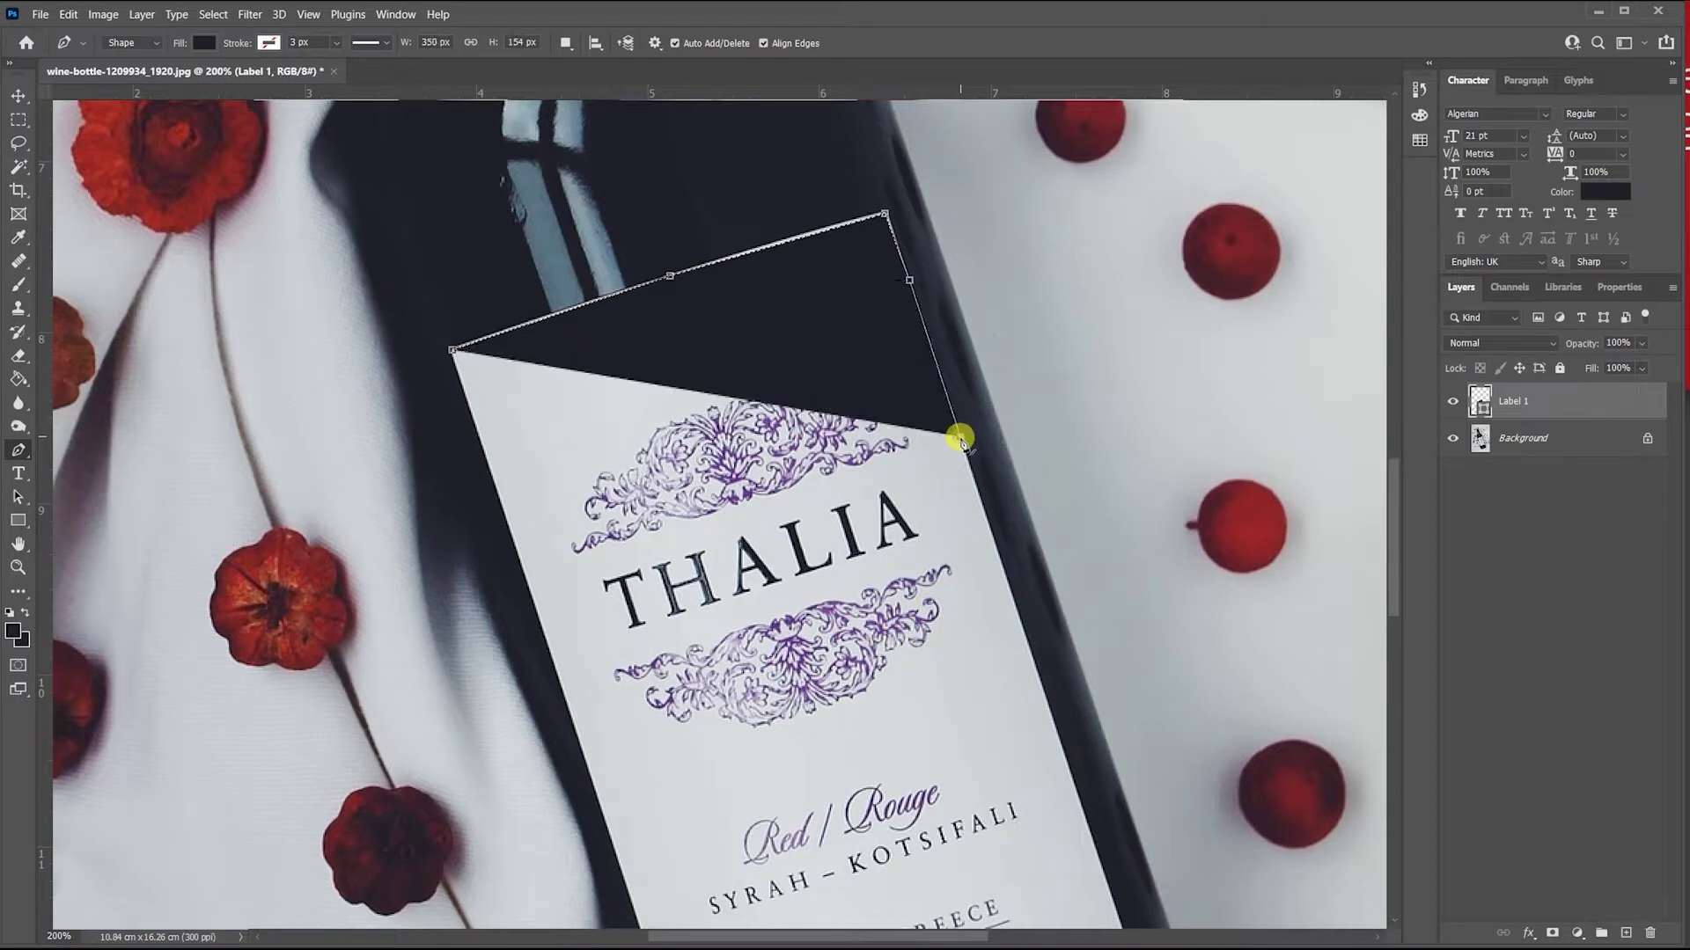
{"action": "left_click", "coordinate": [1022, 628]}
{"action": "scroll", "coordinate": [1090, 727], "scroll_direction": "down", "scroll_amount": 4}
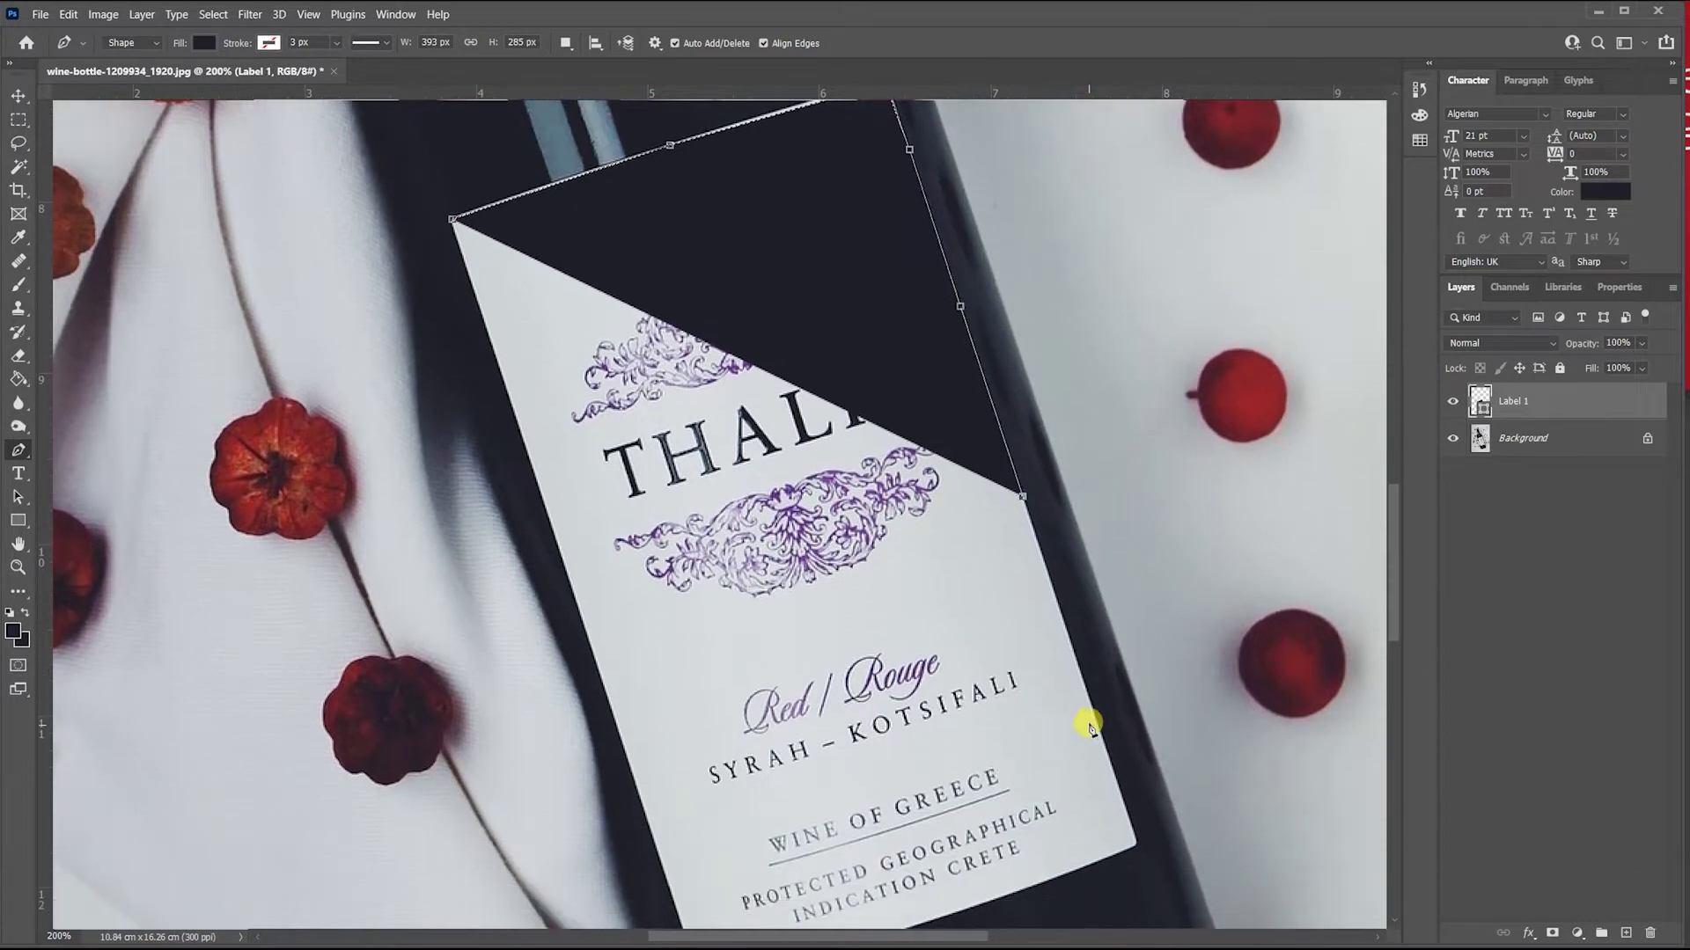
{"action": "left_click", "coordinate": [1094, 715]}
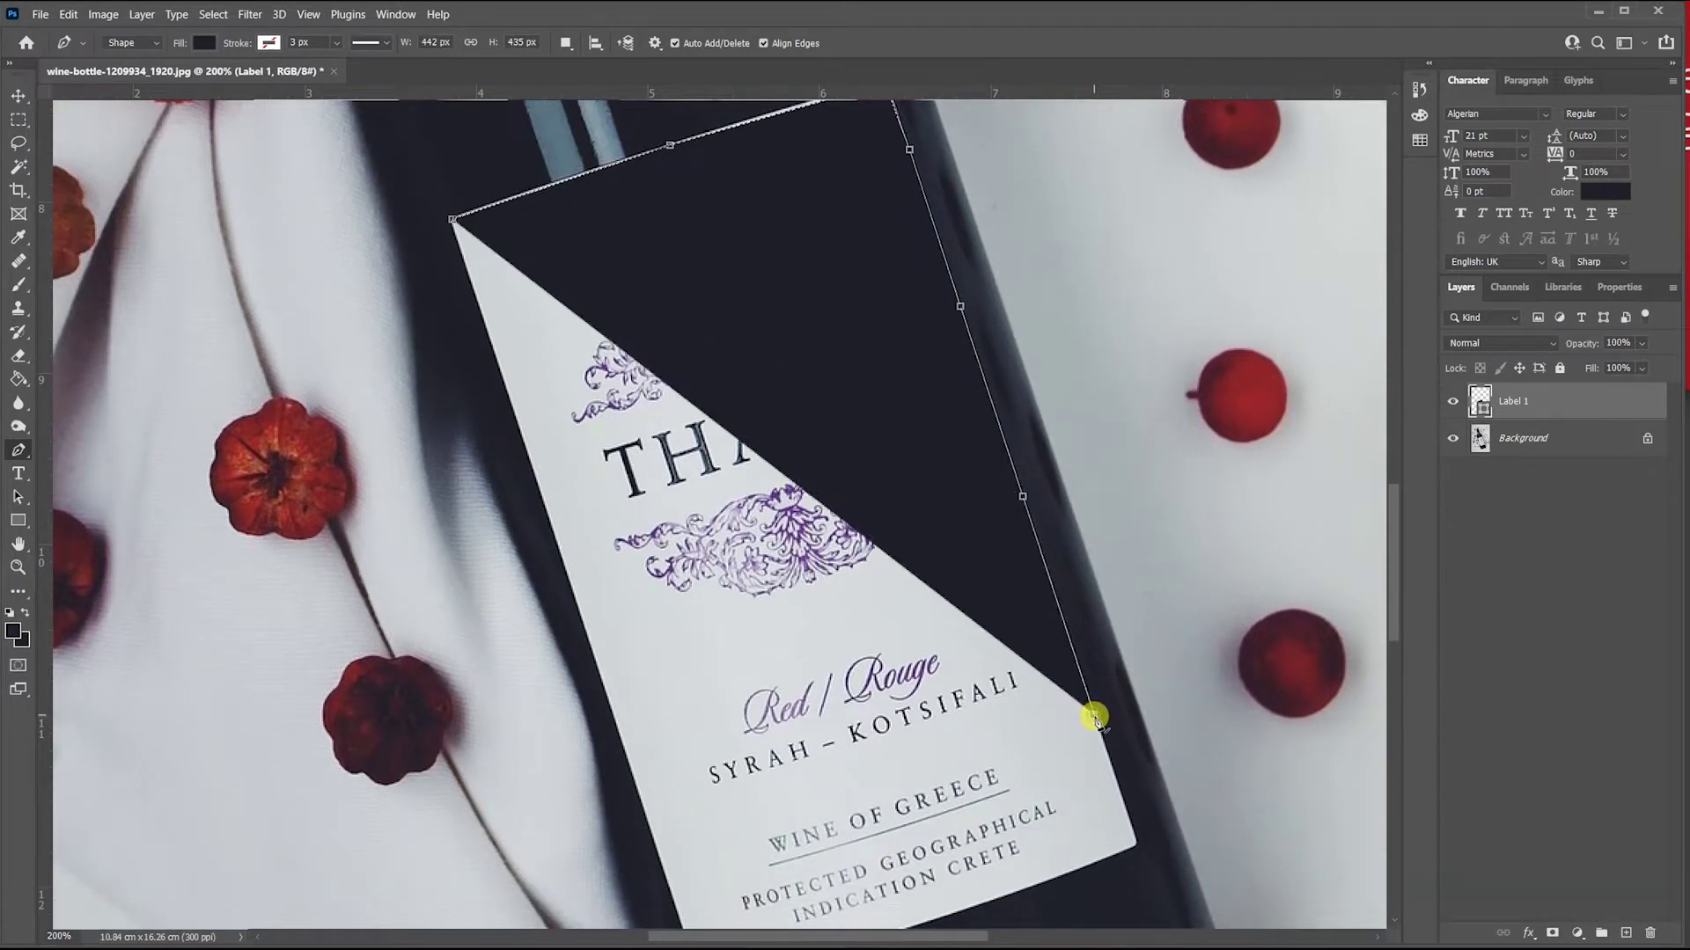
{"action": "left_click", "coordinate": [1135, 843]}
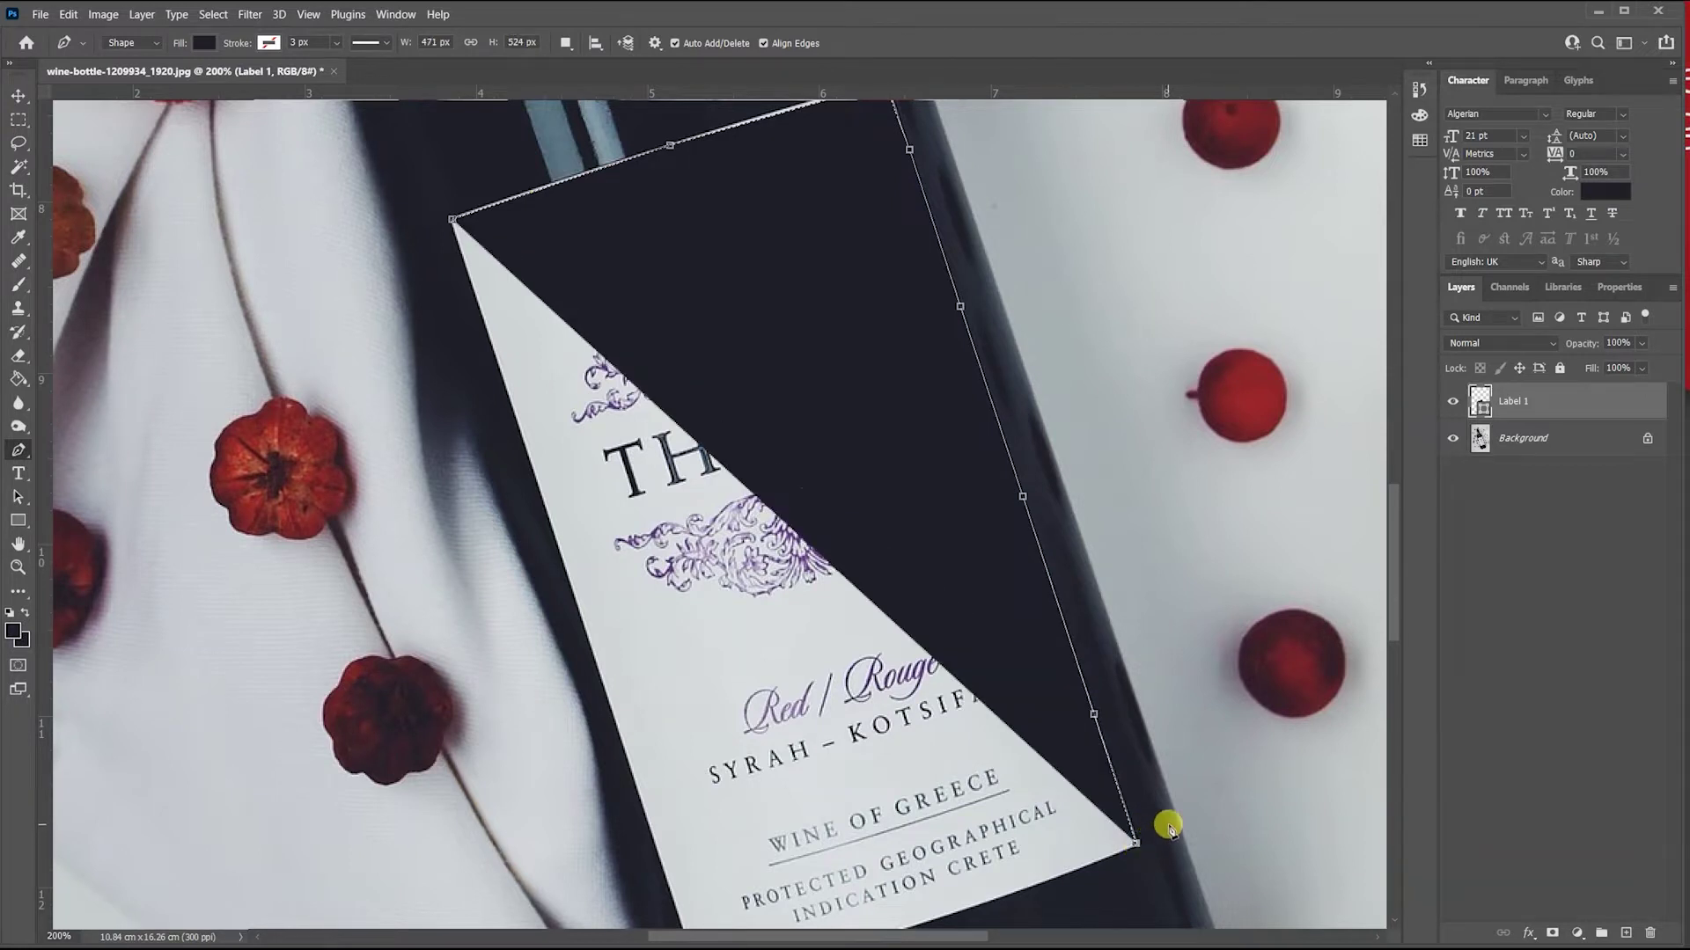
Trace the label's bottom edge with a middle anchor point and one at the lower-left corner.
{"action": "scroll", "coordinate": [1166, 814], "scroll_direction": "down", "scroll_amount": 2}
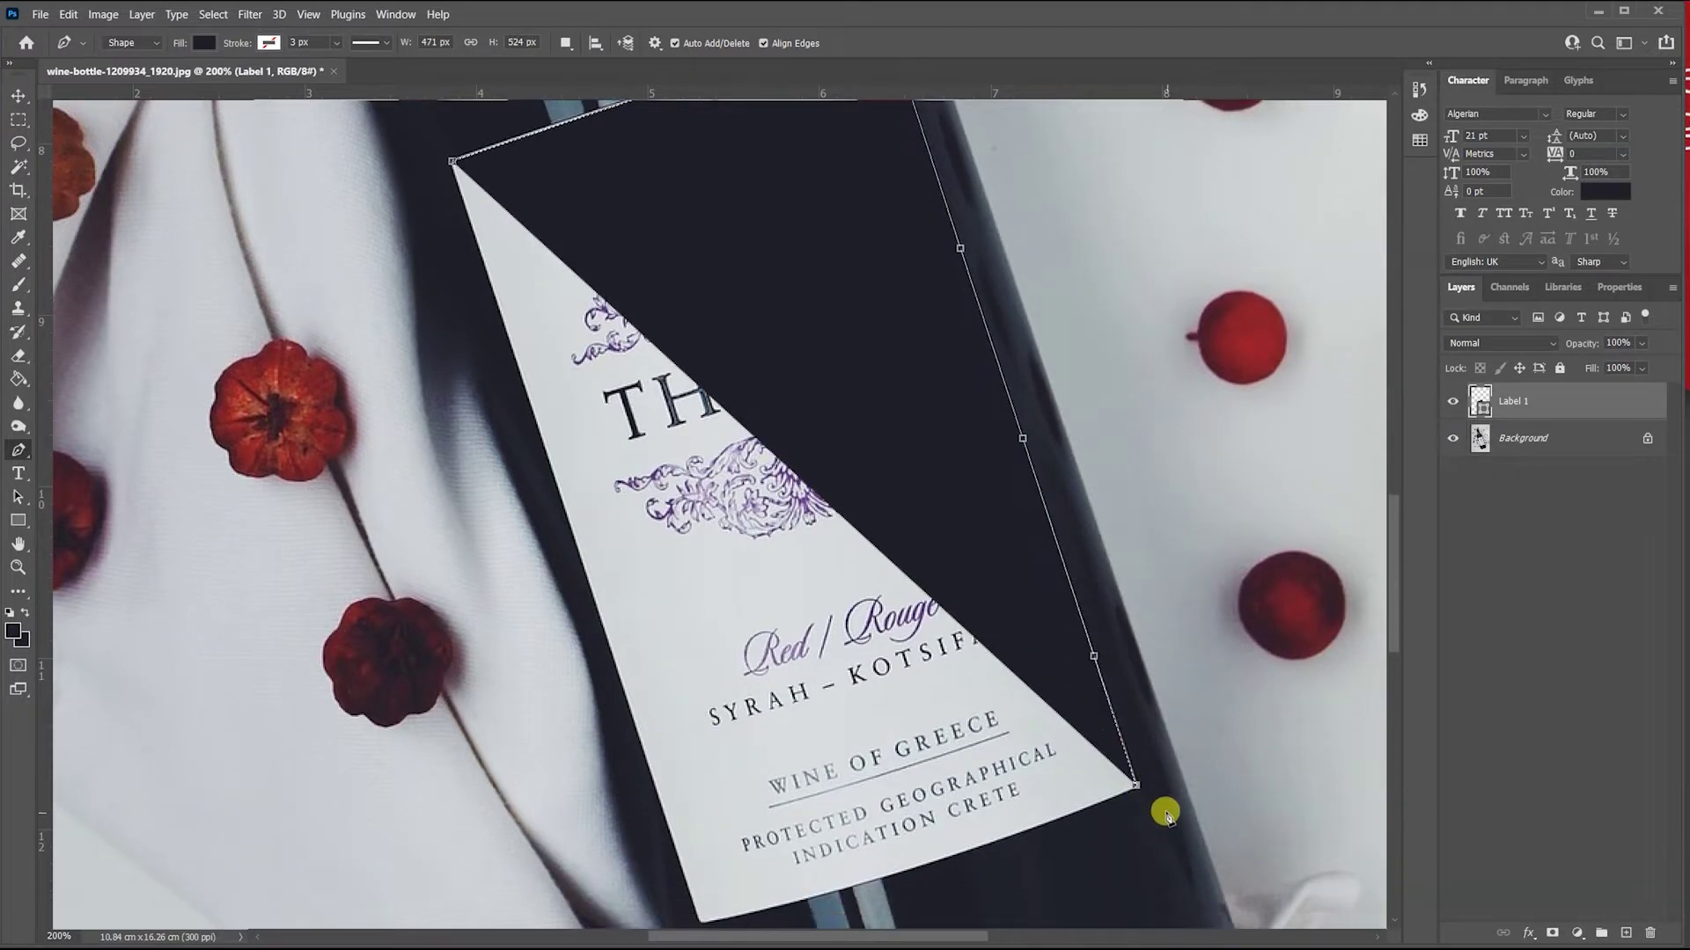
{"action": "left_click", "coordinate": [931, 865]}
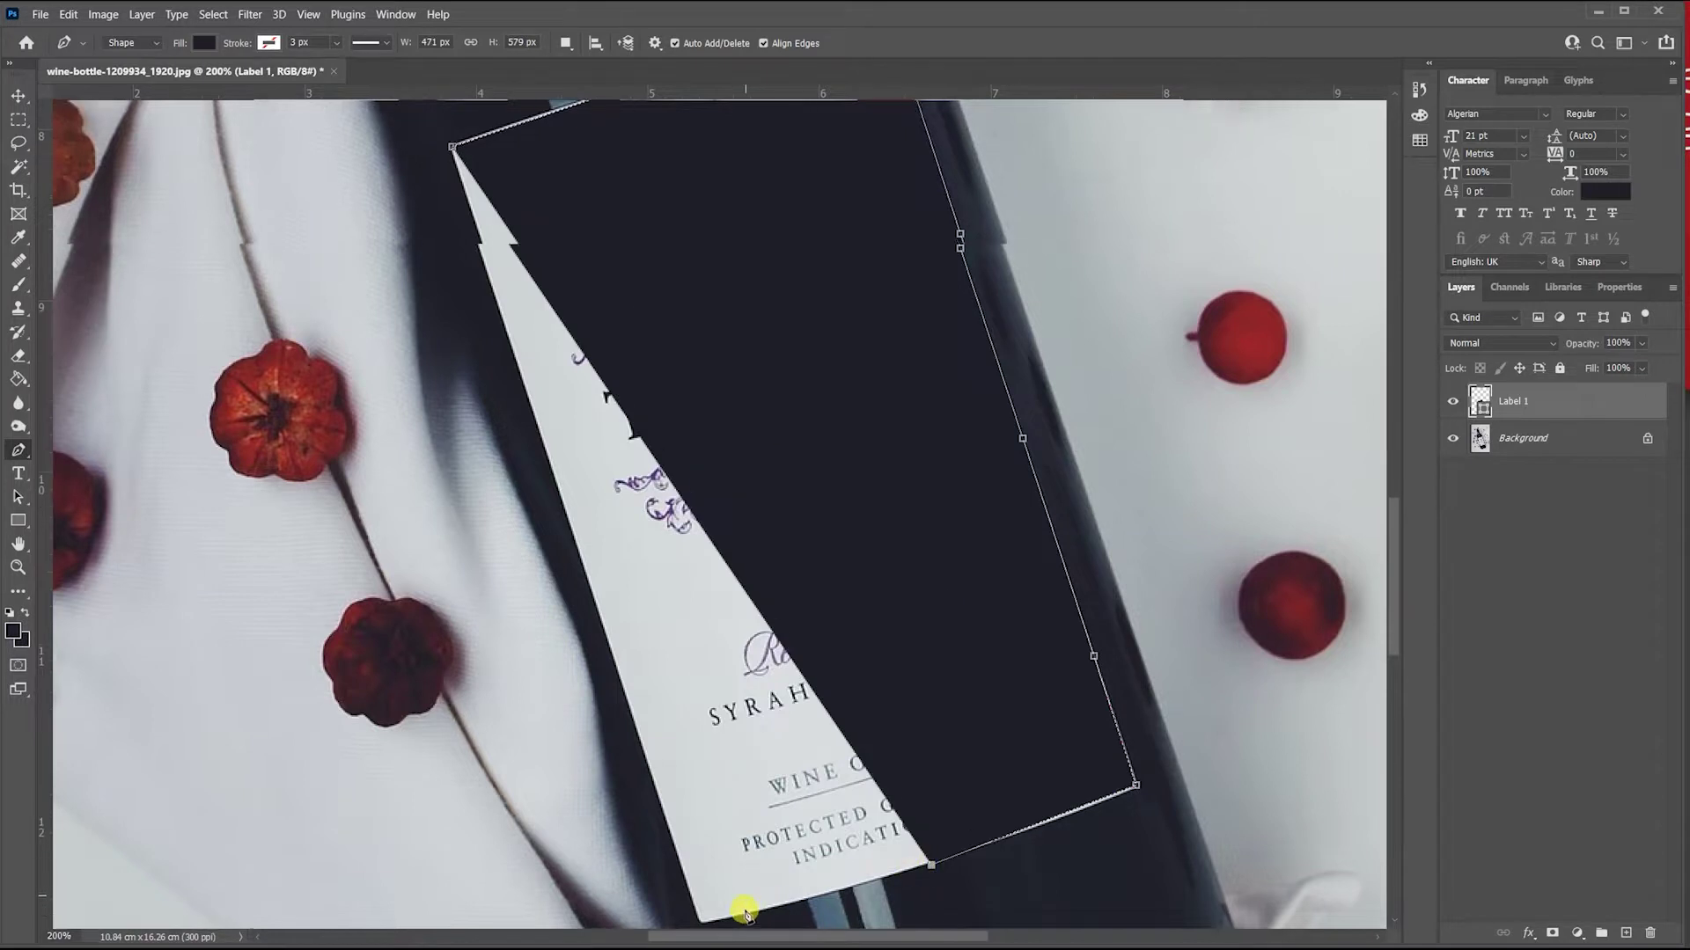
{"action": "scroll", "coordinate": [704, 880], "scroll_direction": "down", "scroll_amount": 2}
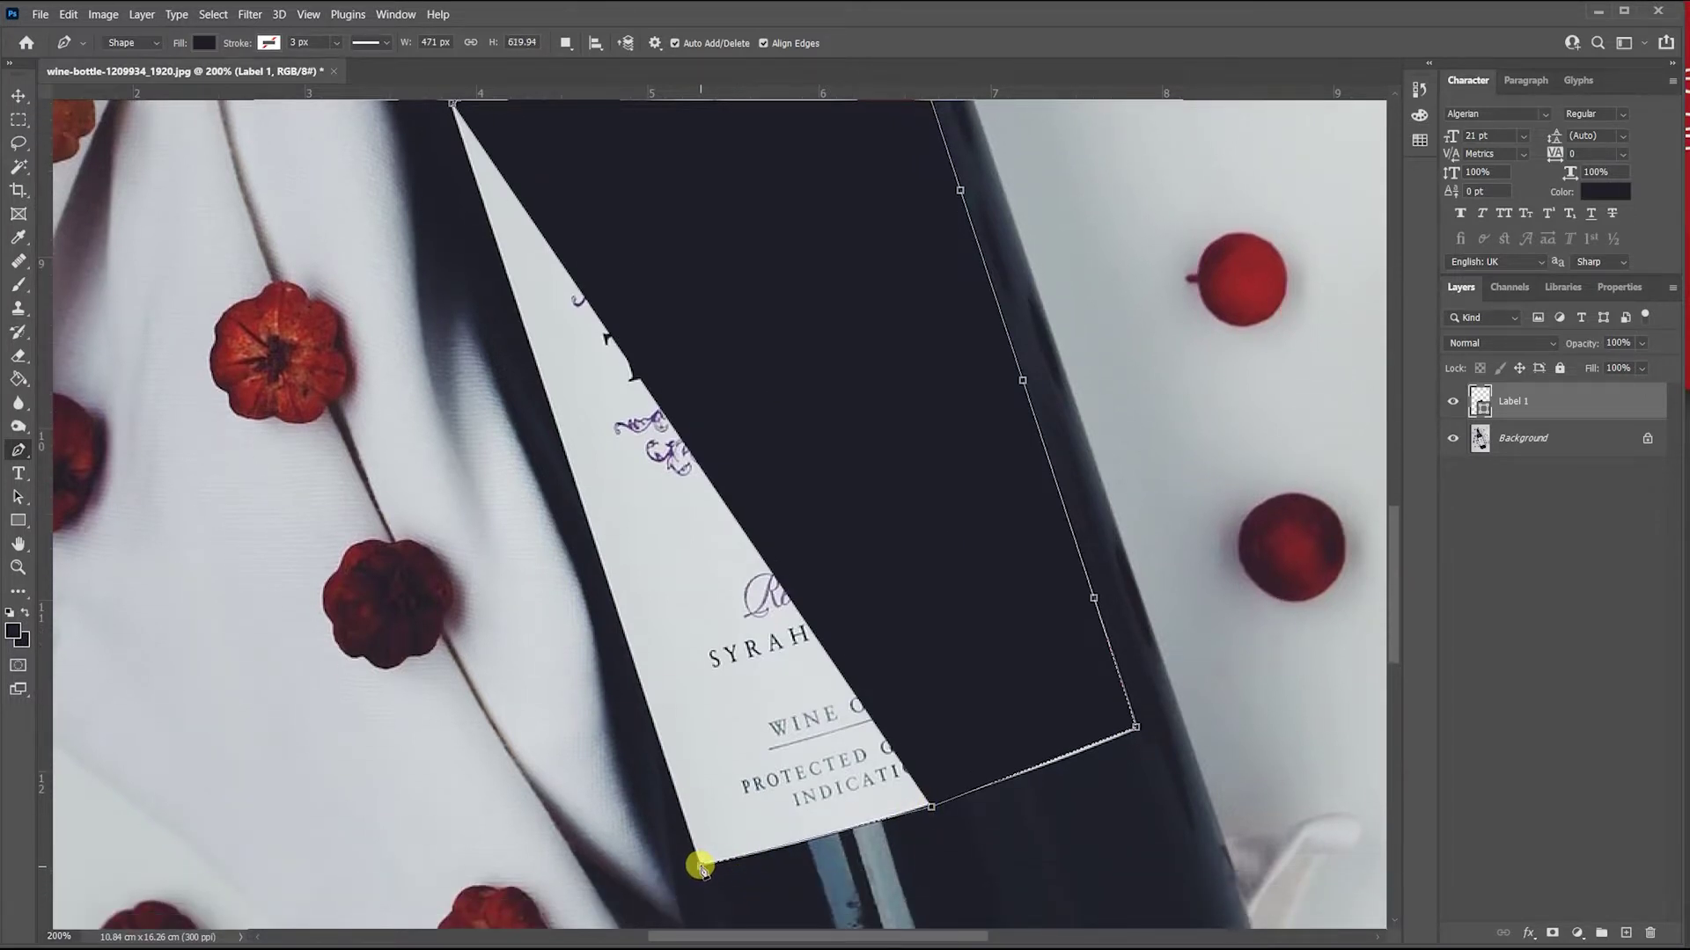
{"action": "left_click", "coordinate": [701, 867]}
Place three anchor points up the label's left edge to complete the outline to the upper-left corner.
{"action": "left_click", "coordinate": [624, 626]}
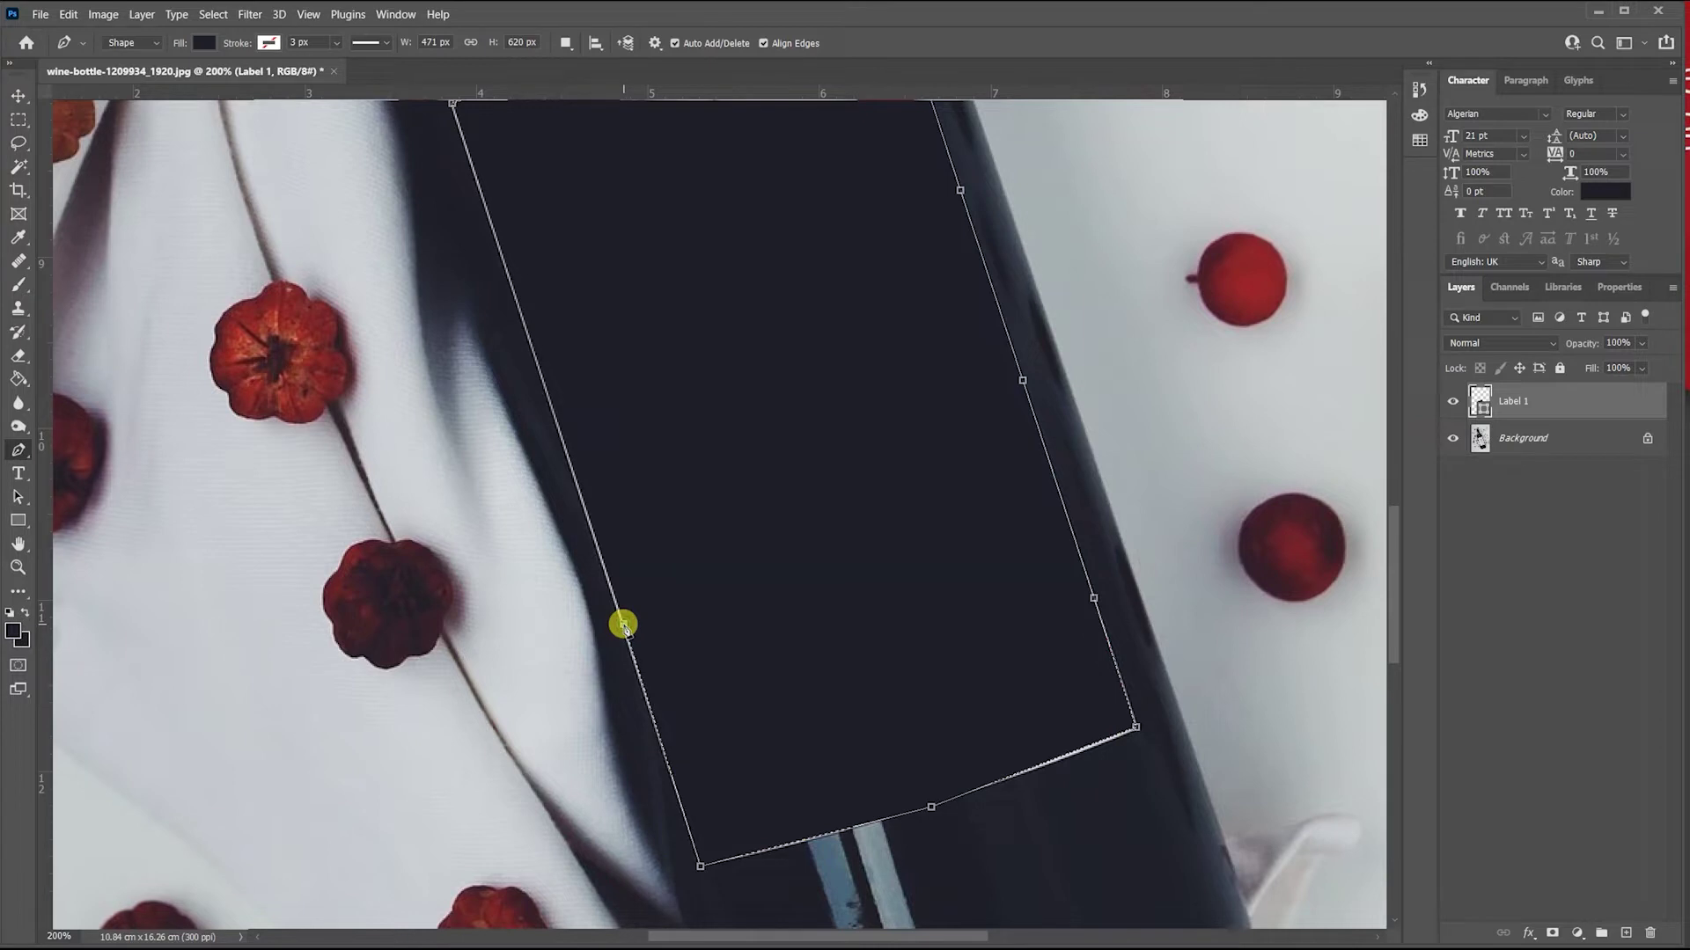
{"action": "left_click", "coordinate": [547, 396]}
{"action": "scroll", "coordinate": [604, 497], "scroll_direction": "up", "scroll_amount": 4}
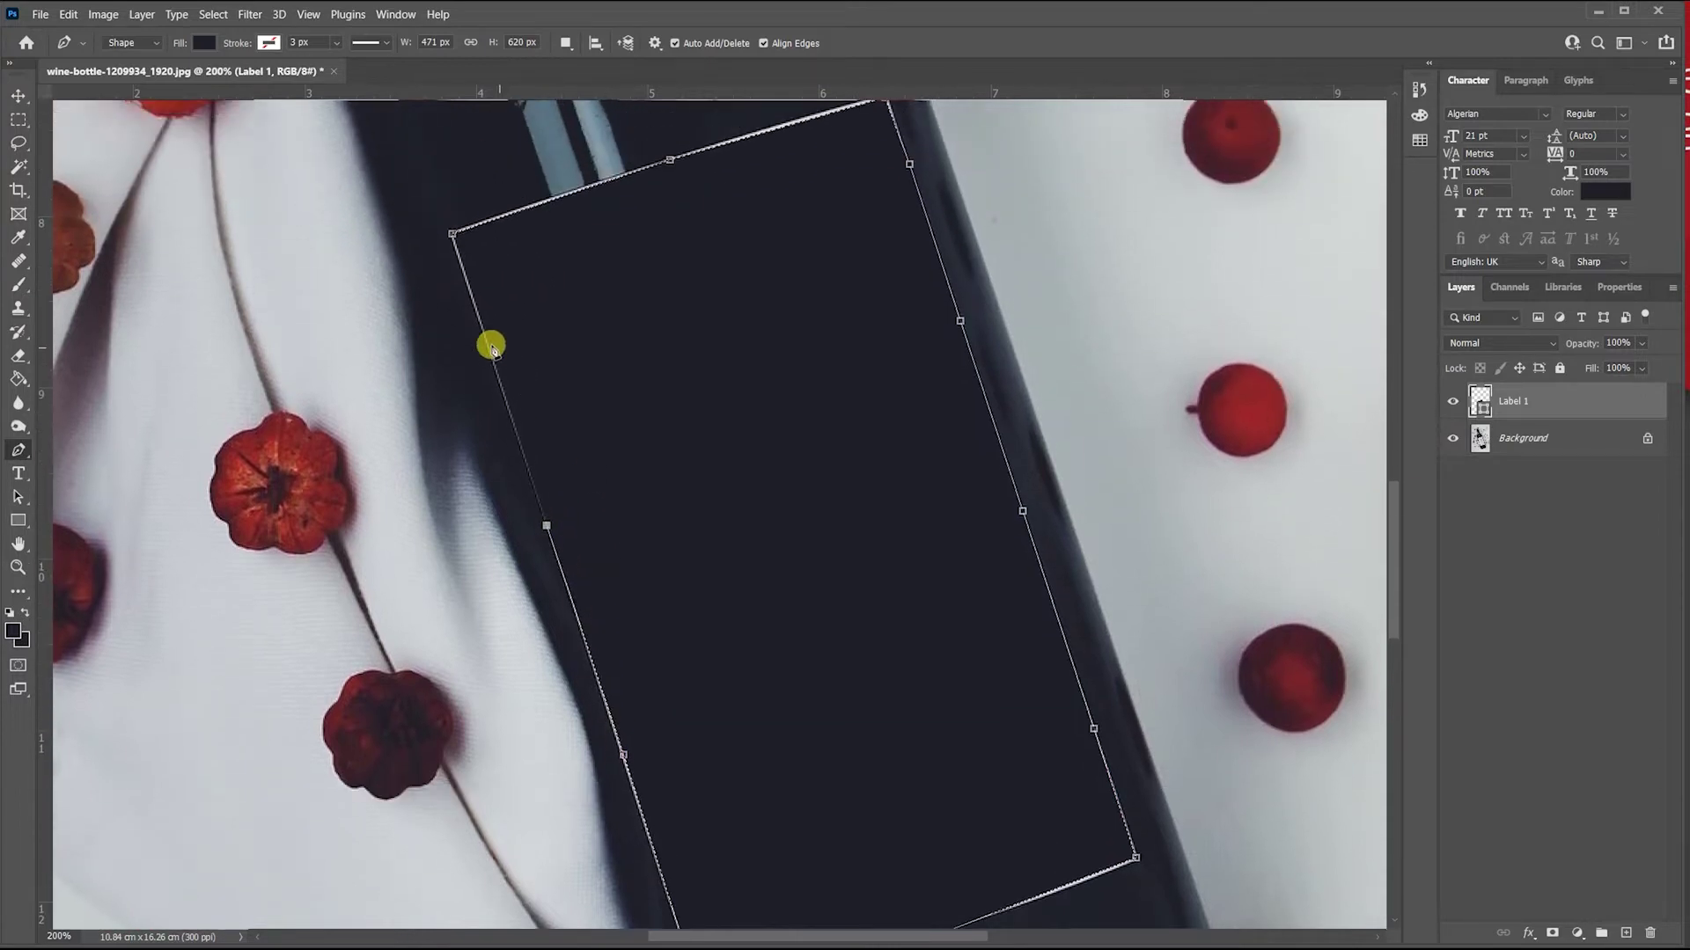
{"action": "left_click", "coordinate": [478, 317]}
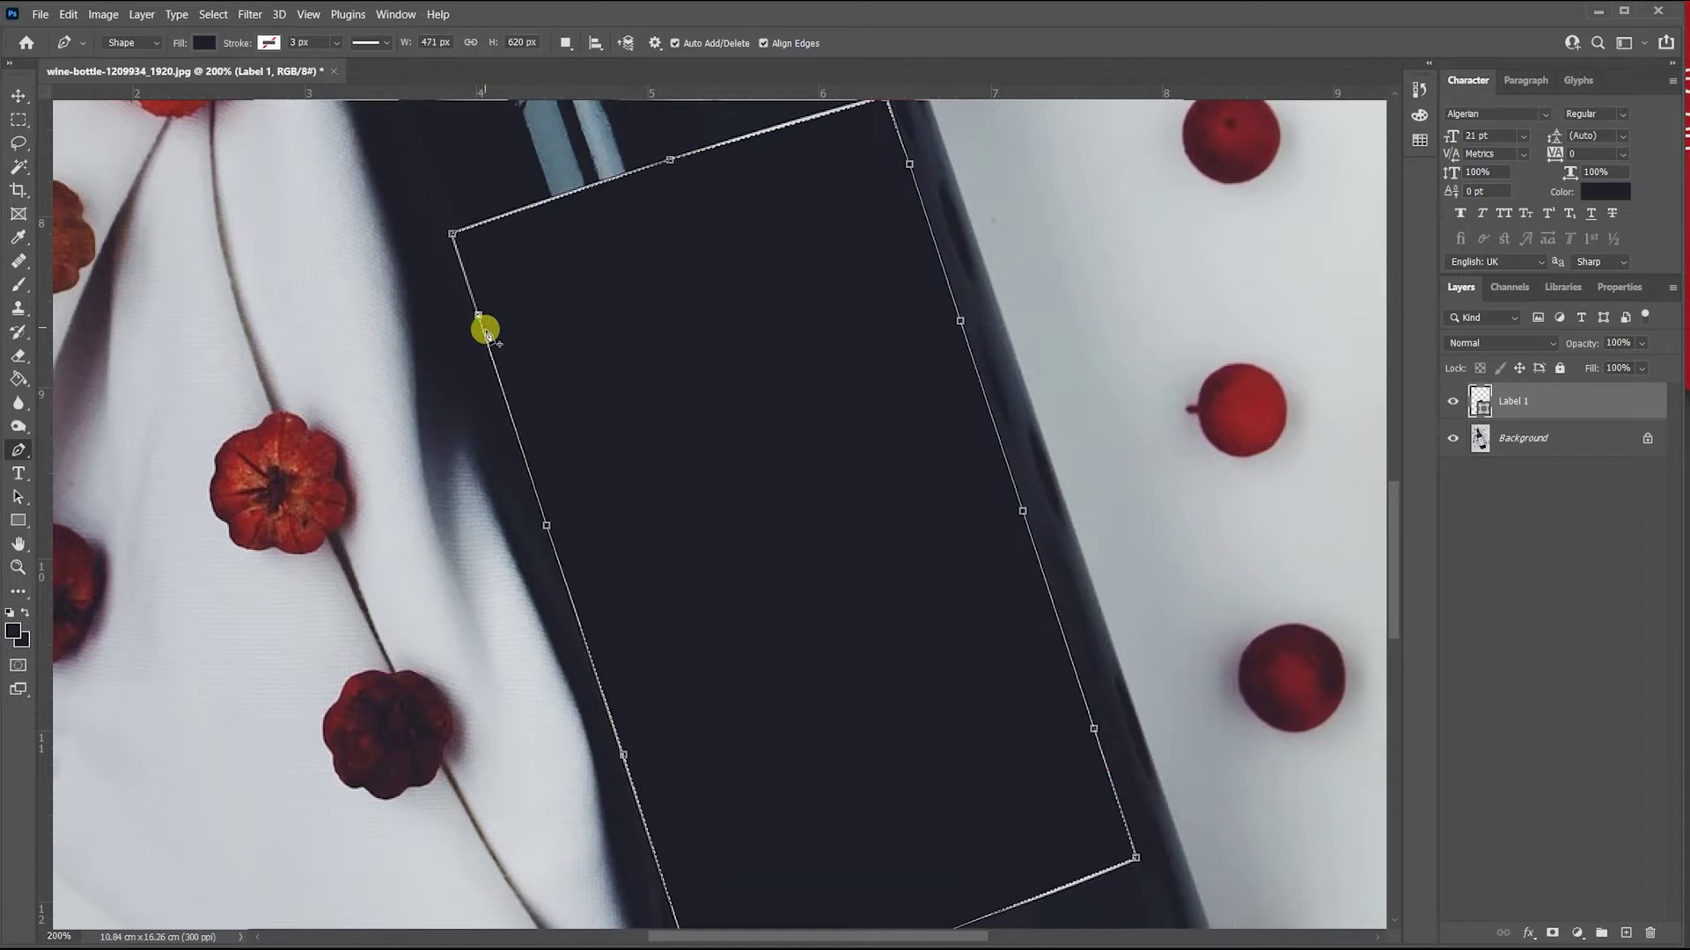
Adjust the lower anchor point on the shape's left side so the fill covers the label's white edge.
{"action": "scroll", "coordinate": [700, 704], "scroll_direction": "down", "scroll_amount": 5}
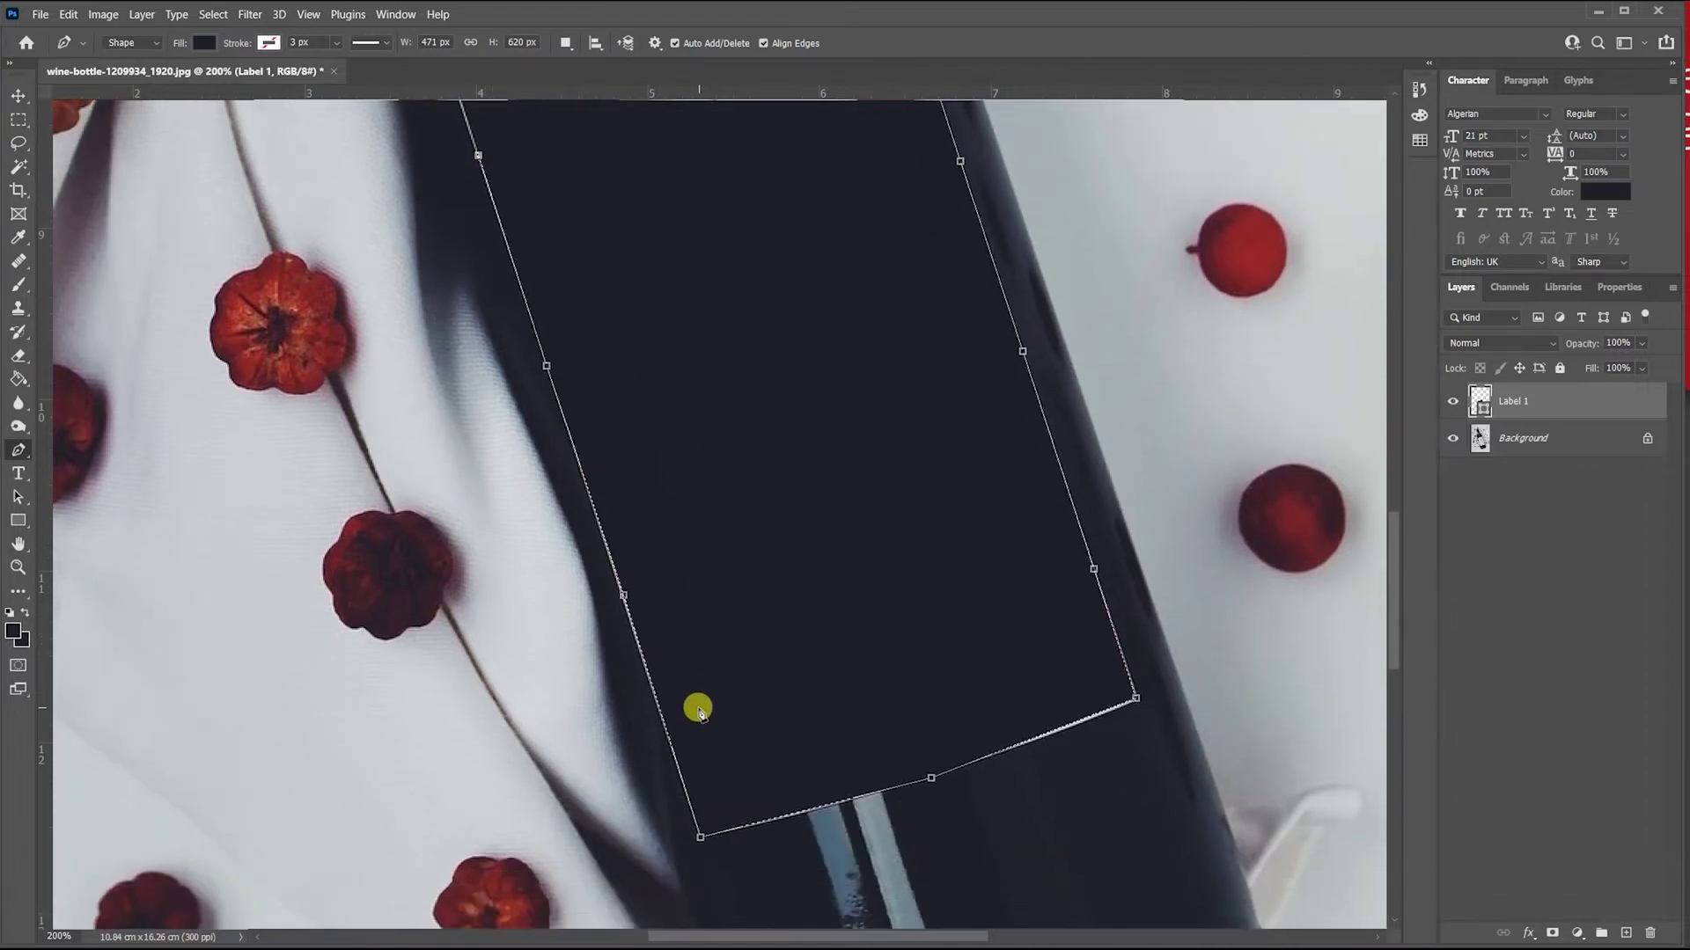
{"action": "key", "text": "ctrl+plus"}
{"action": "key", "text": "ctrl+plus"}
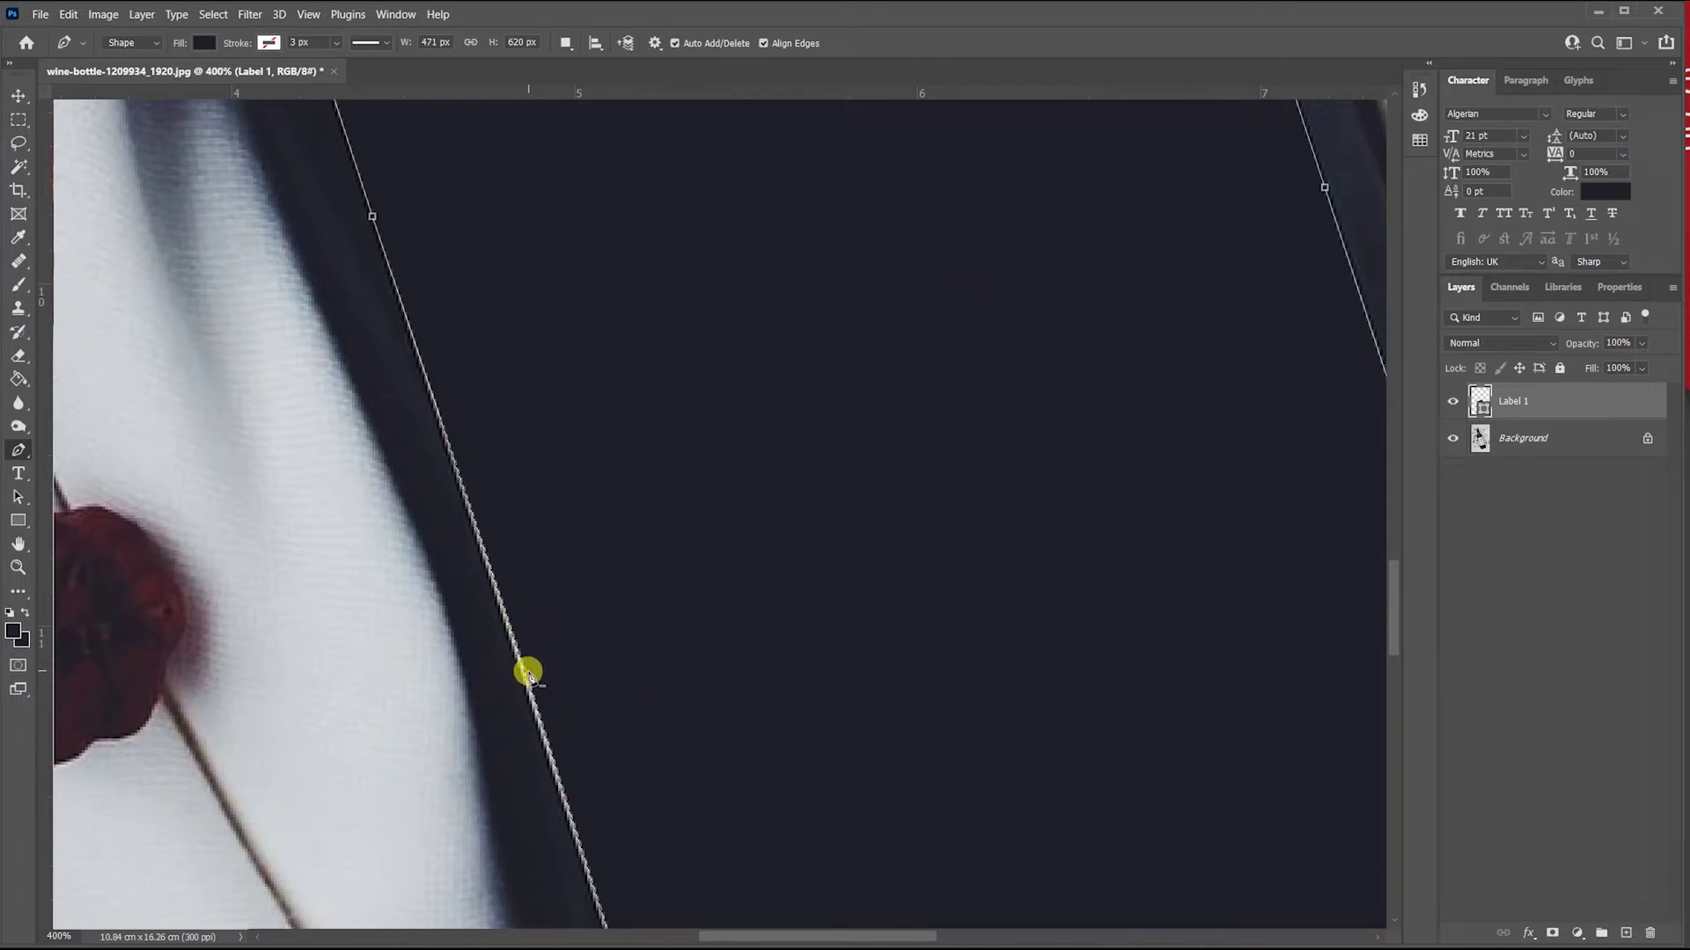
{"action": "left_click", "coordinate": [527, 674]}
{"action": "scroll", "coordinate": [607, 780], "scroll_direction": "down", "scroll_amount": 1}
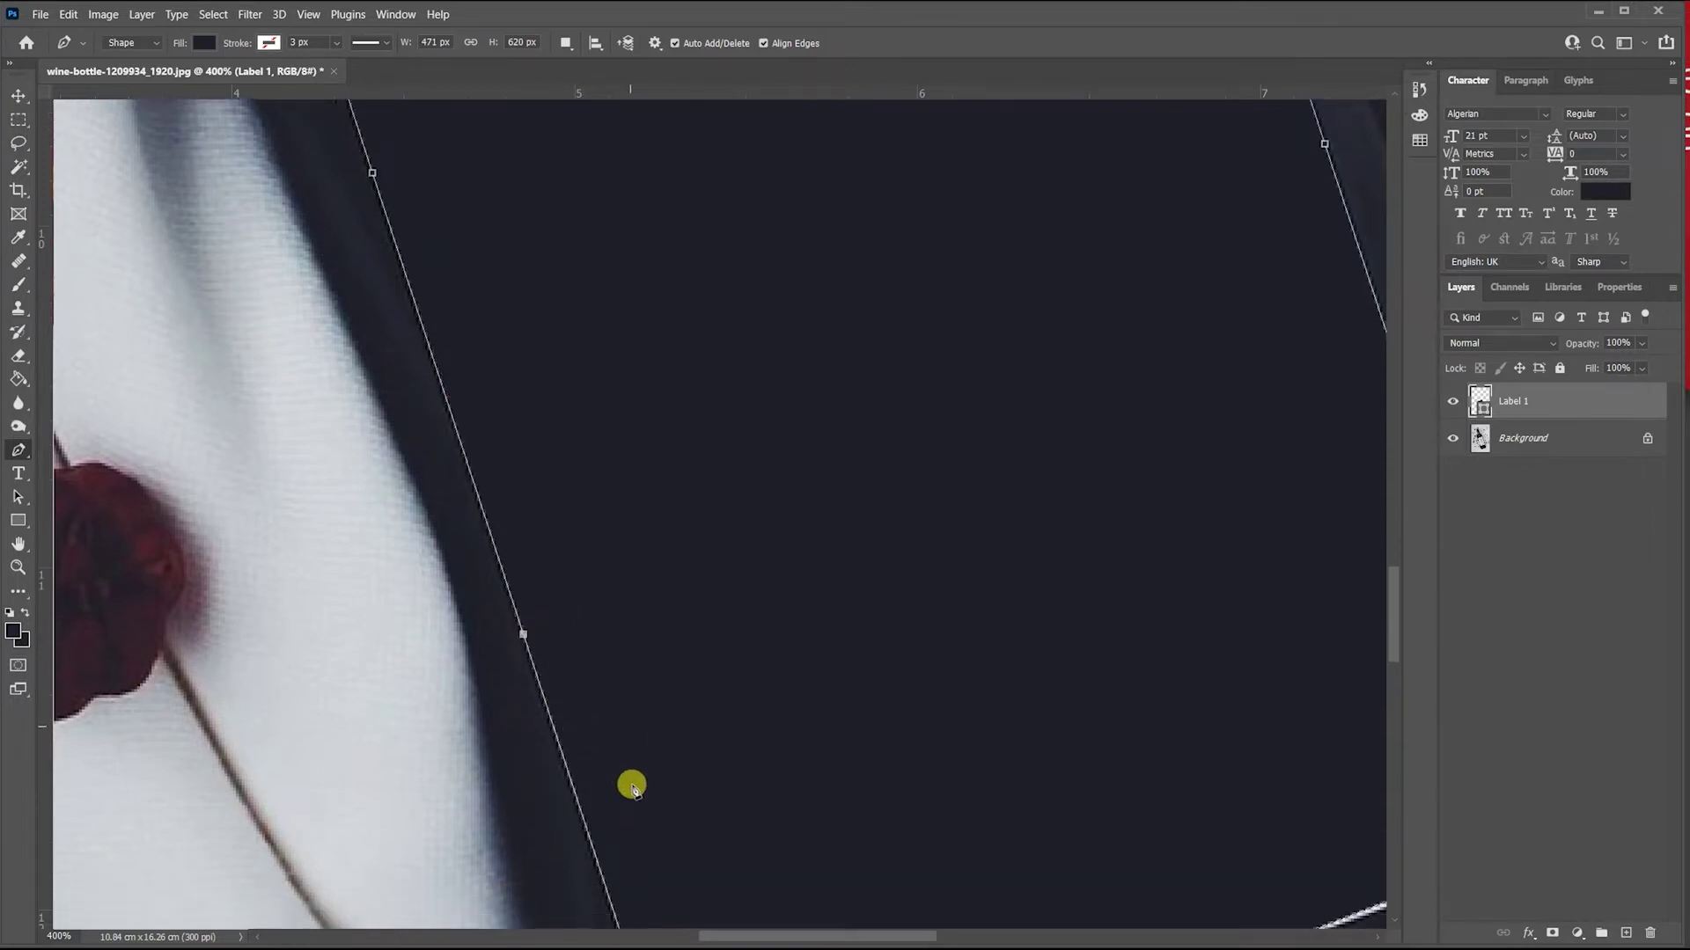
Curve the left half of the shape's bottom edge by adjusting its middle anchor and the lower-left corner's handles.
{"action": "scroll", "coordinate": [631, 785], "scroll_direction": "down", "scroll_amount": 5}
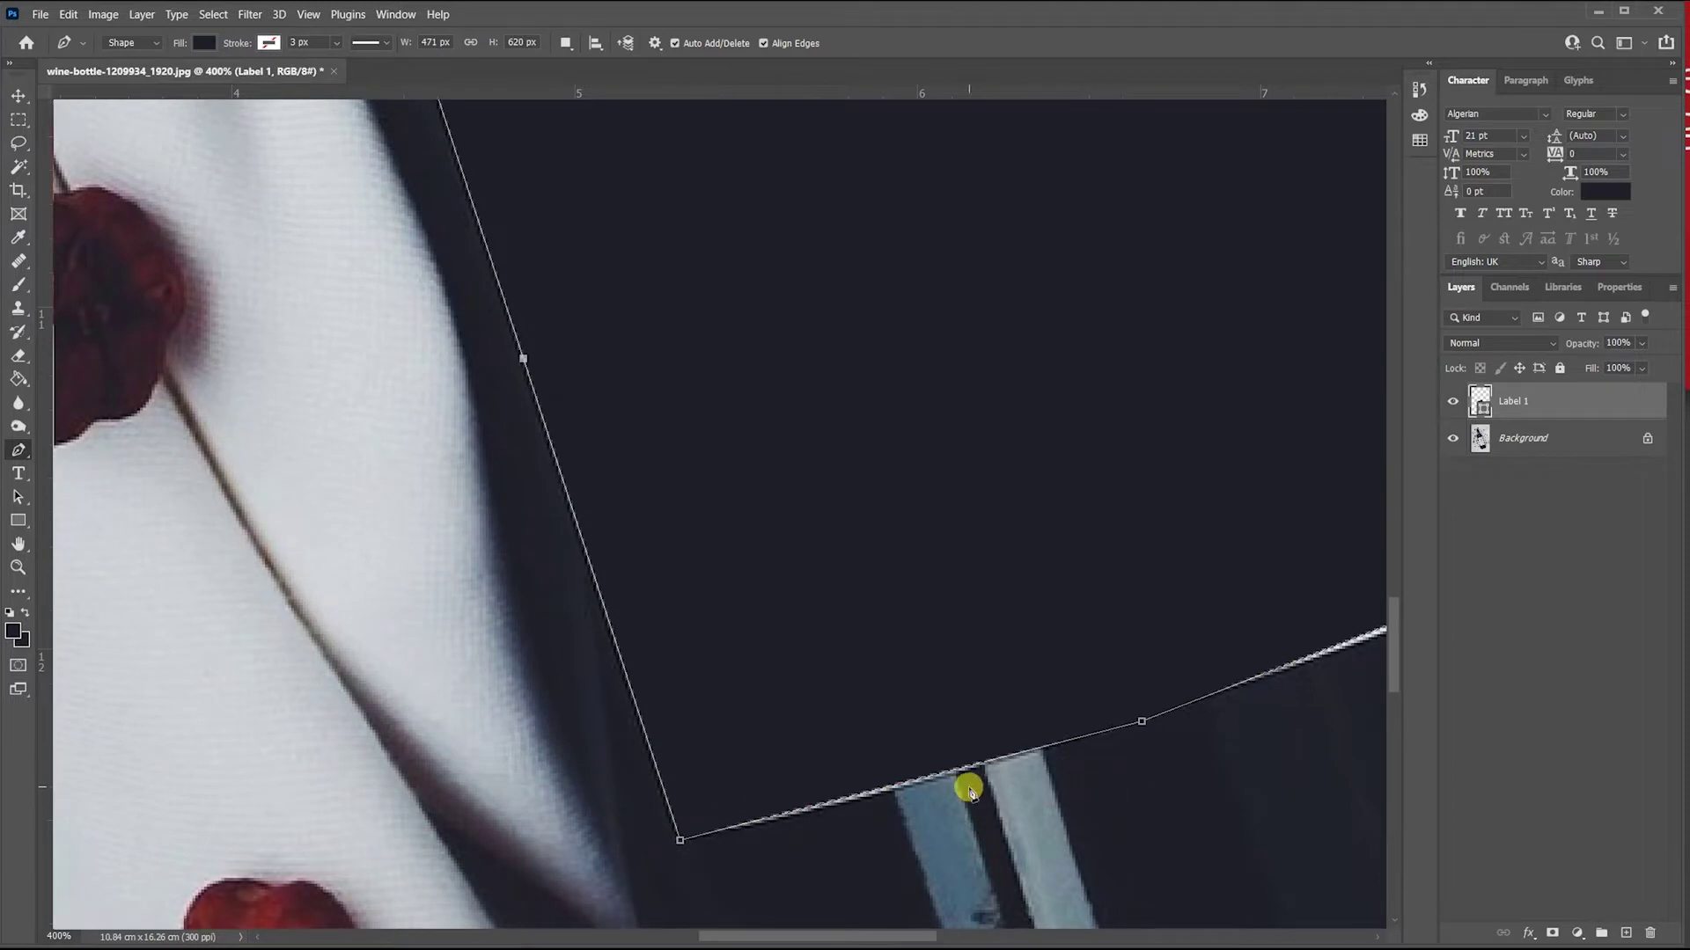
{"action": "left_click", "coordinate": [1141, 724]}
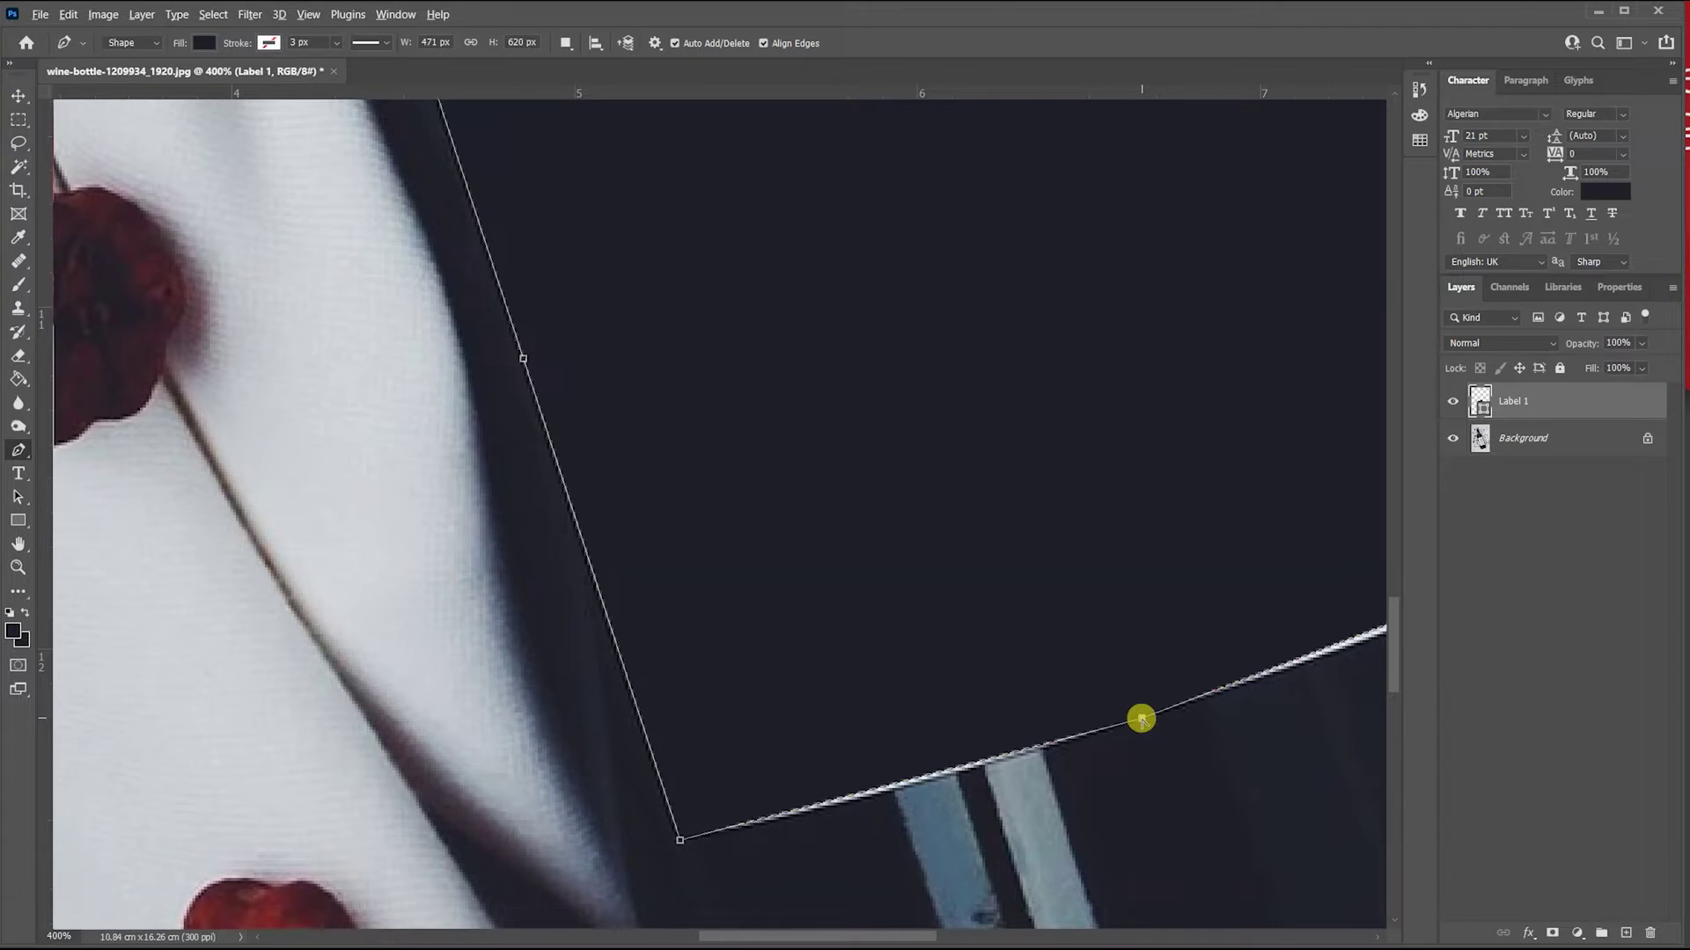
{"action": "left_click_drag", "start_coordinate": [1141, 720], "coordinate": [1181, 707]}
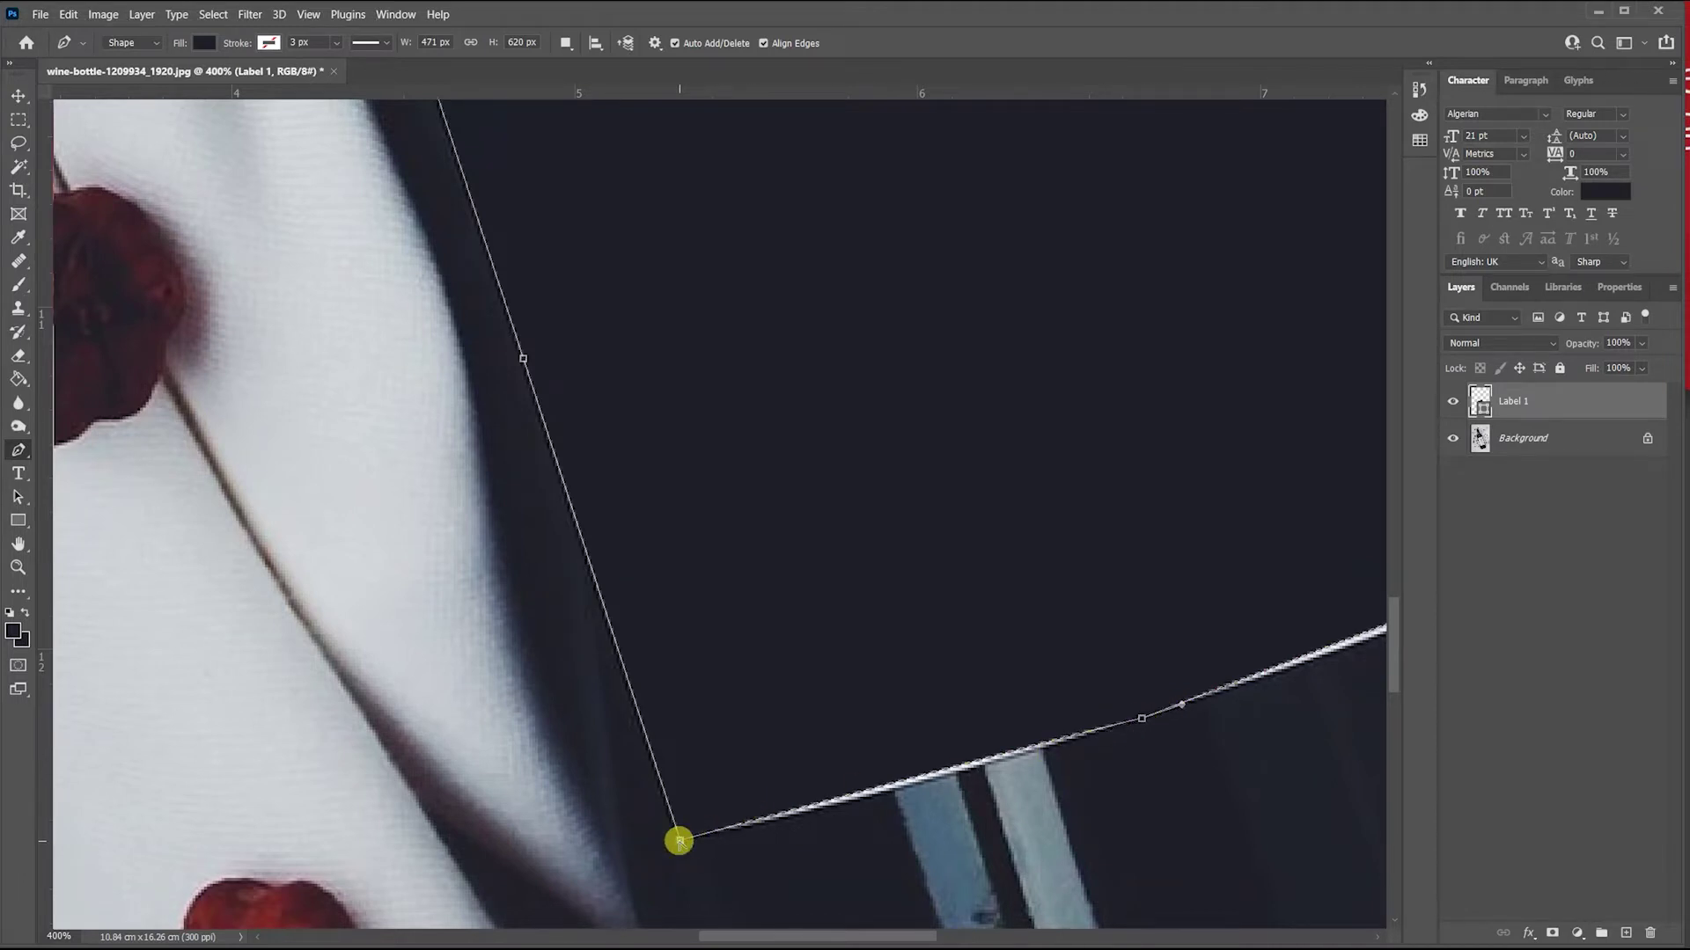
{"action": "left_click_drag", "start_coordinate": [682, 834], "coordinate": [675, 829]}
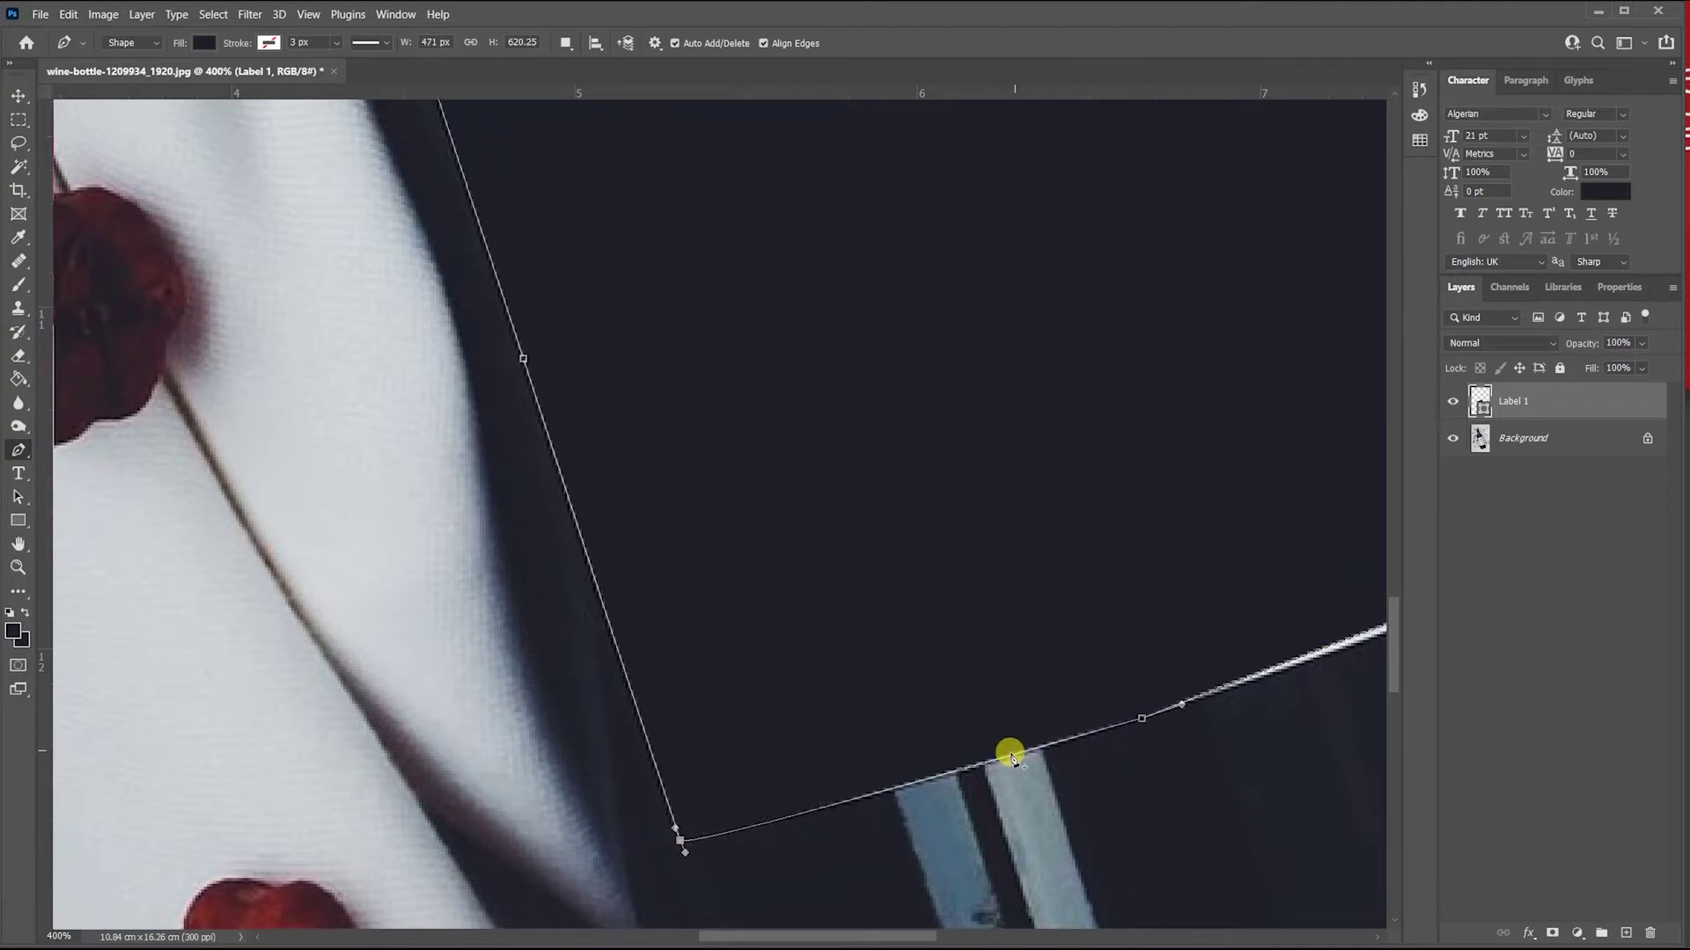
Pull out curve handles at the shape's lower-right corner so the bottom edge's right half covers the label's white edge.
{"action": "left_click_drag", "start_coordinate": [913, 934], "coordinate": [1000, 930]}
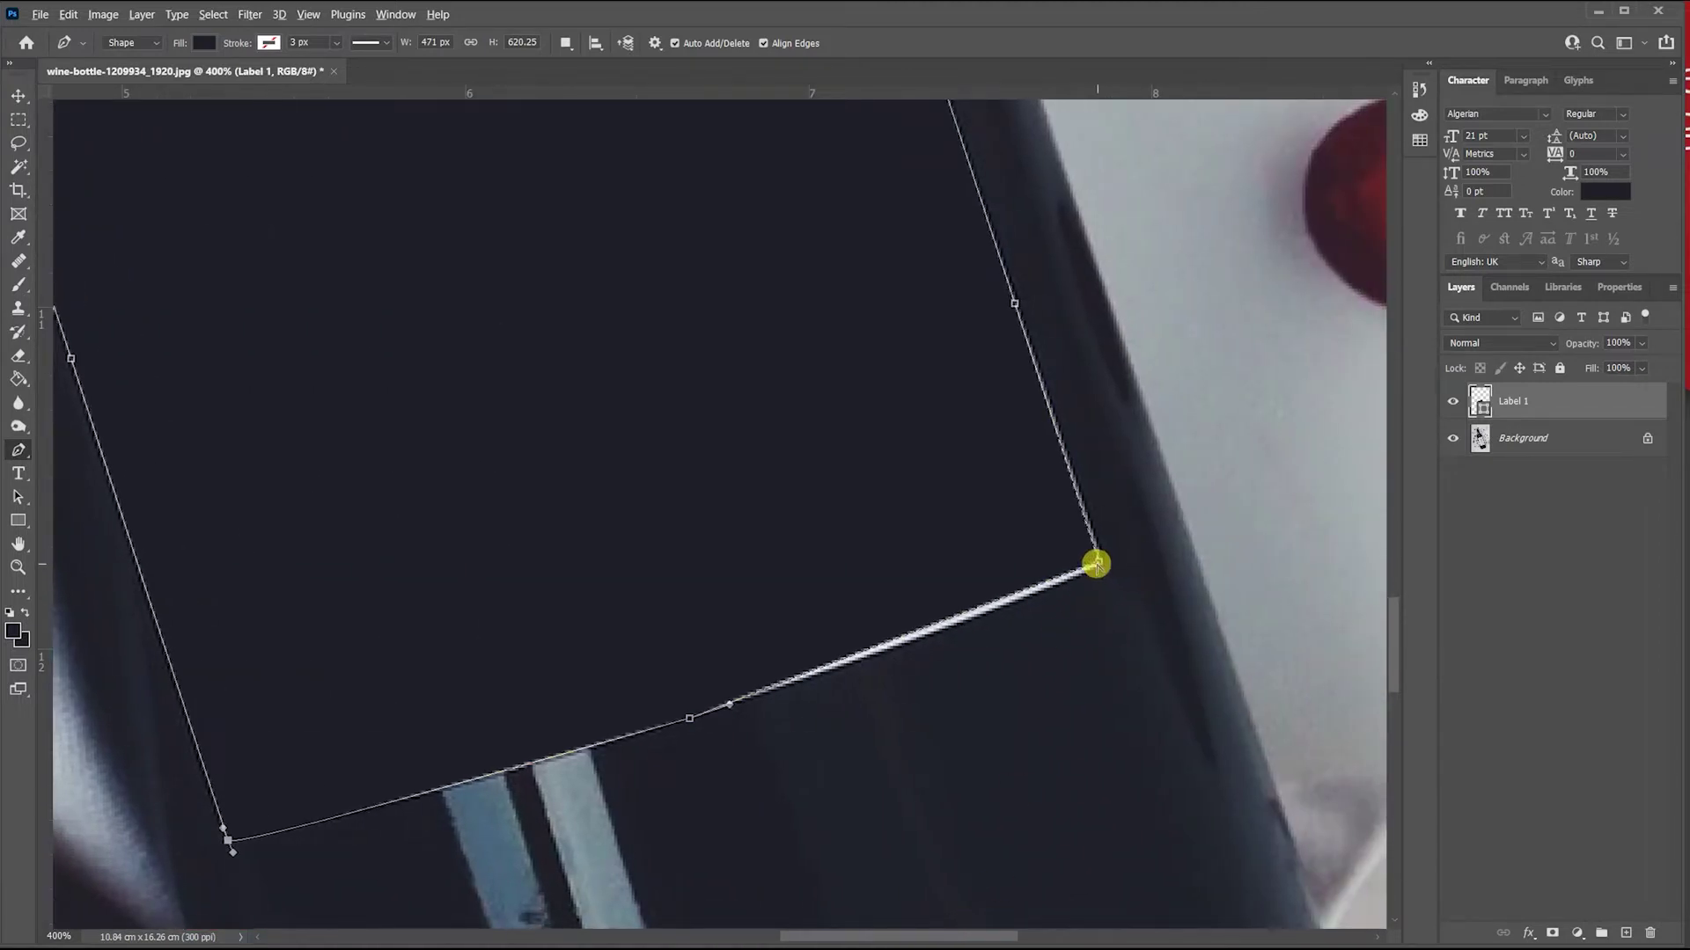
{"action": "mouse_move", "coordinate": [1097, 561]}
{"action": "left_mouse_down"}
{"action": "mouse_move", "coordinate": [1090, 540]}
{"action": "mouse_move", "coordinate": [1075, 559]}
{"action": "mouse_move", "coordinate": [1092, 576]}
{"action": "left_mouse_up"}
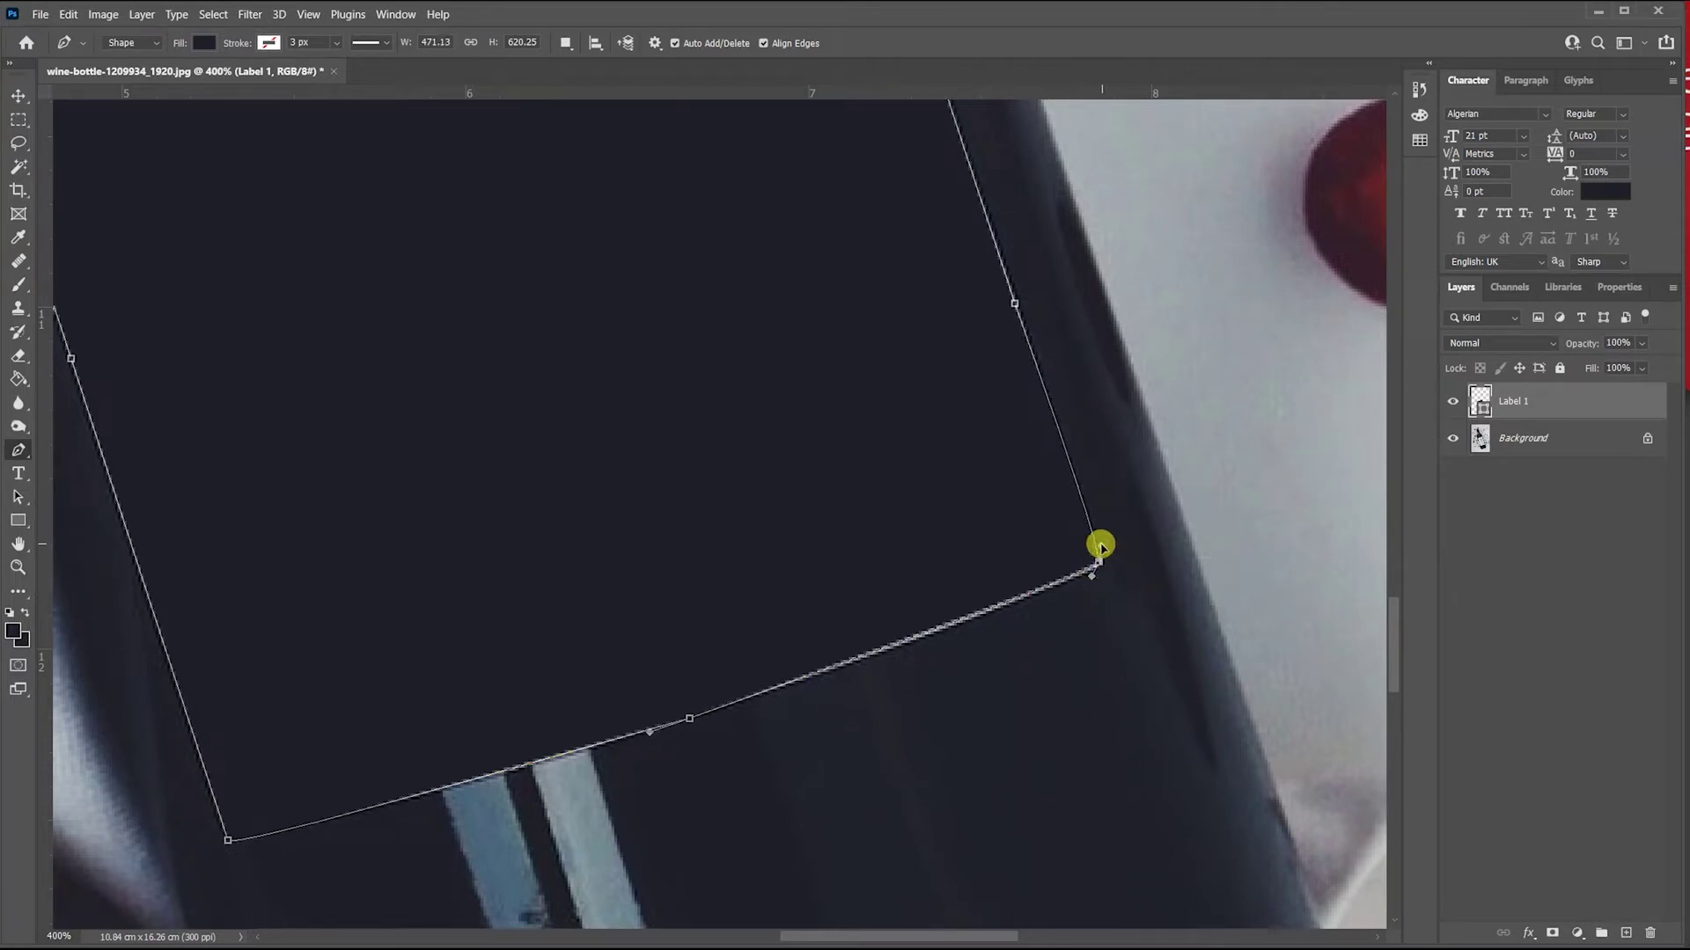
{"action": "left_click_drag", "start_coordinate": [1099, 558], "coordinate": [1094, 579]}
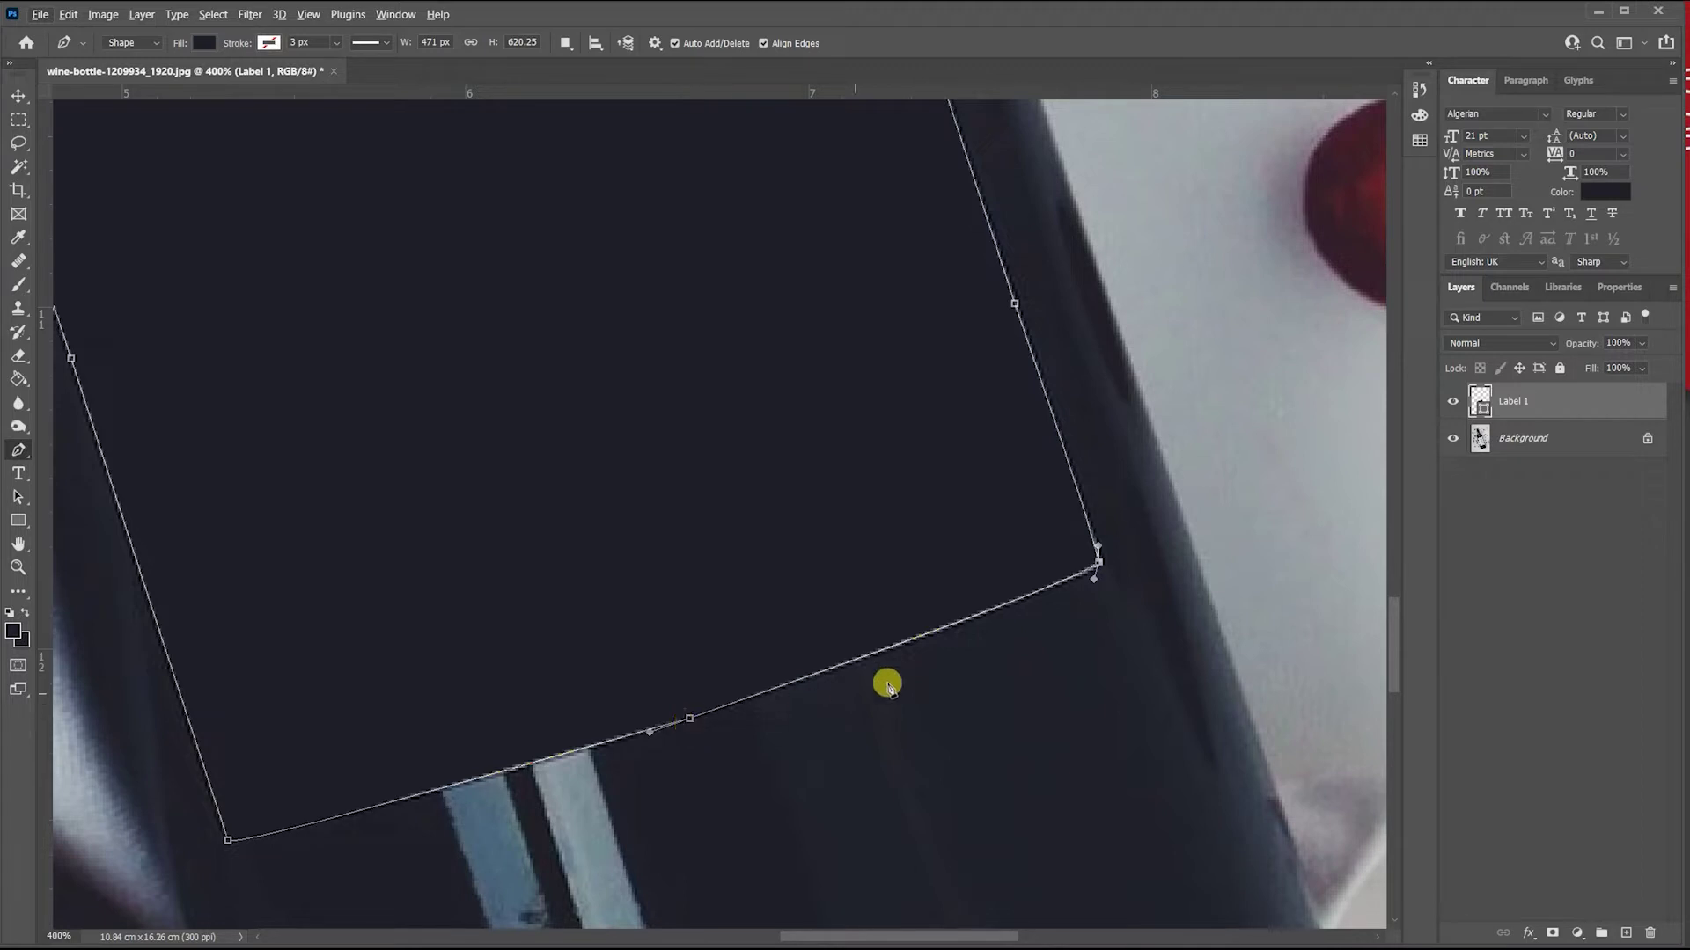
Fit the shape's bottom edge to the label by moving its middle anchor and adding one anchor point on either side.
{"action": "mouse_move", "coordinate": [693, 718]}
{"action": "left_mouse_down"}
{"action": "mouse_move", "coordinate": [634, 728]}
{"action": "mouse_move", "coordinate": [702, 711]}
{"action": "left_mouse_up"}
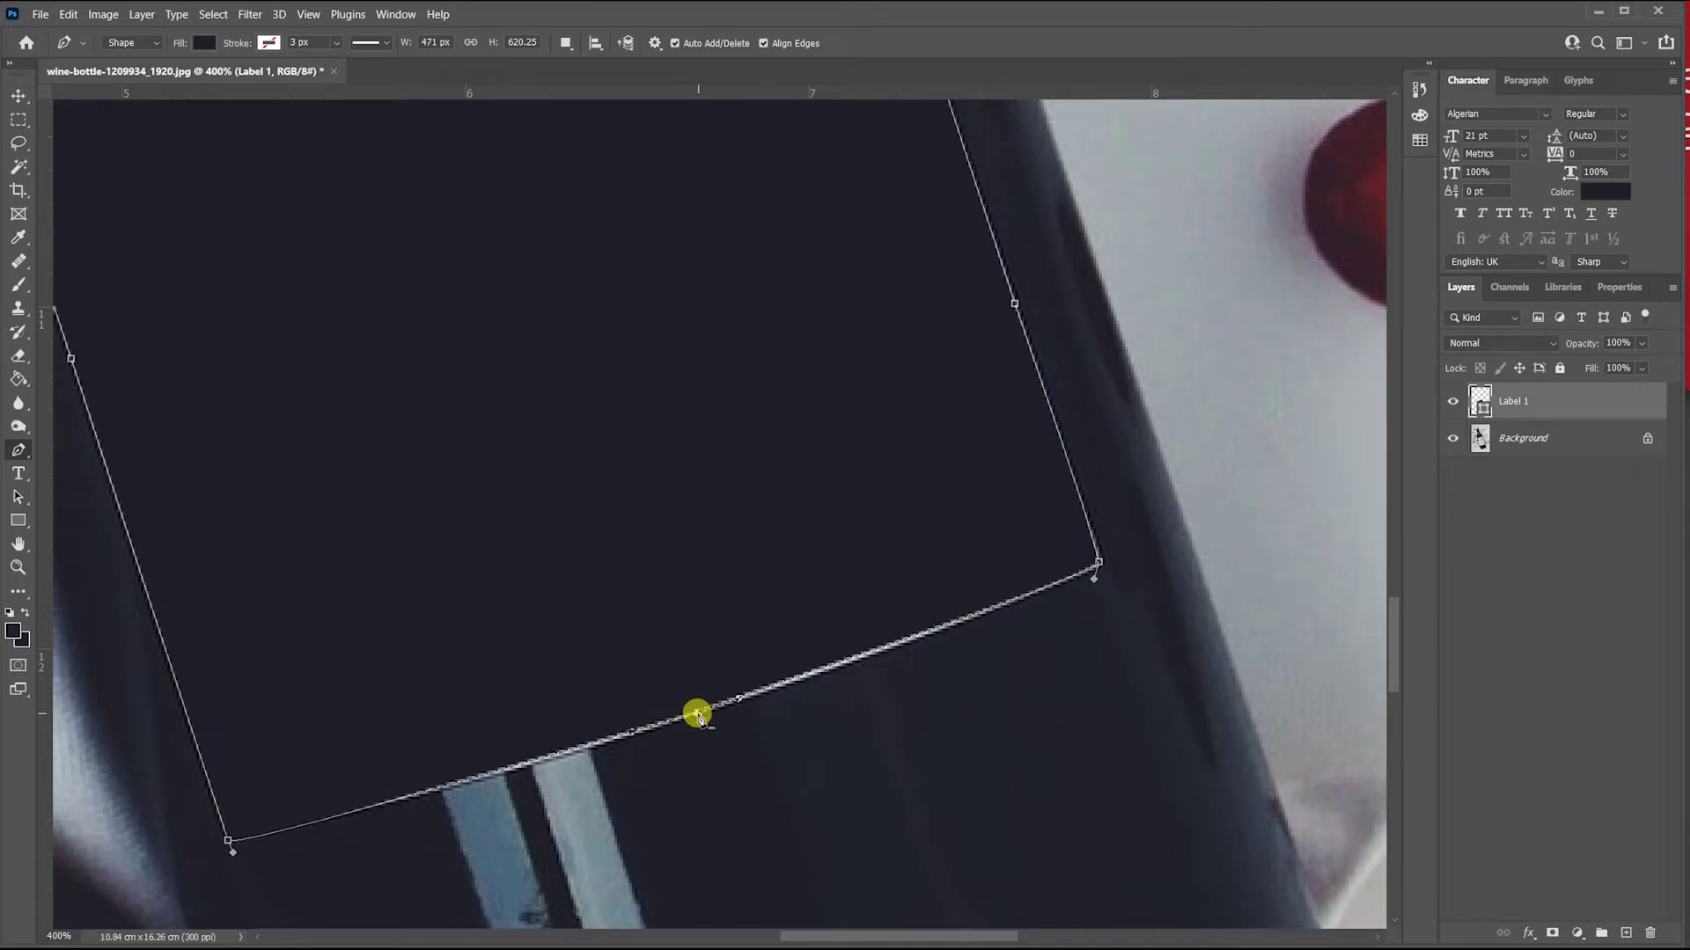
{"action": "left_click_drag", "start_coordinate": [697, 717], "coordinate": [871, 659]}
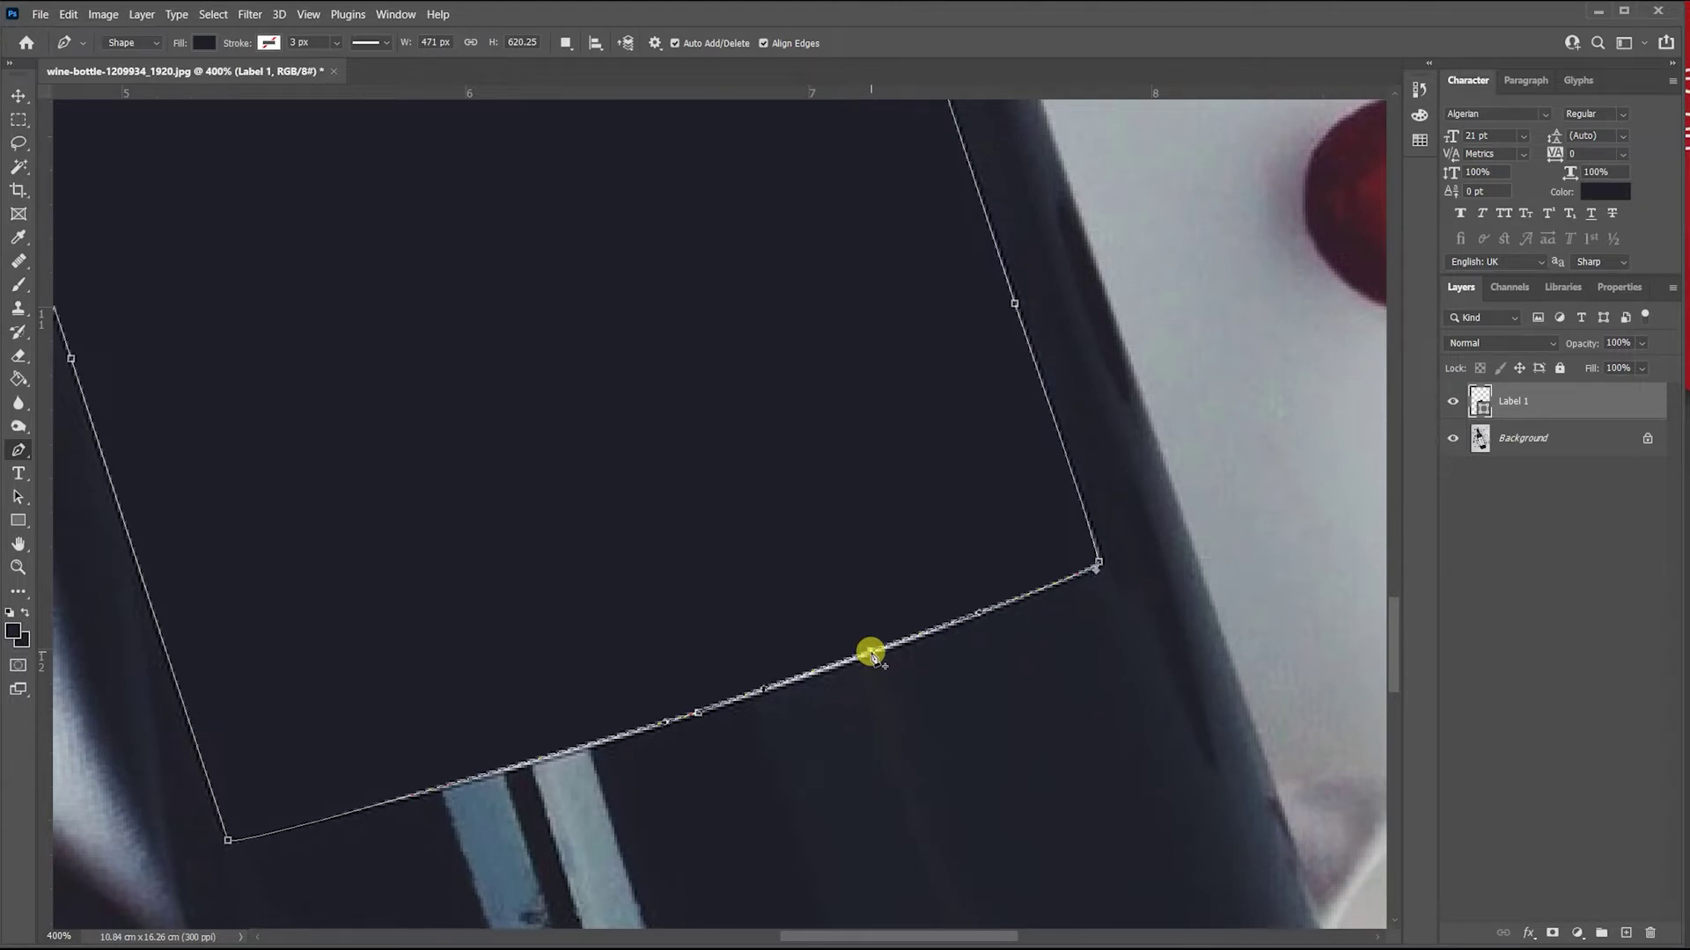
{"action": "left_click_drag", "start_coordinate": [870, 653], "coordinate": [872, 654]}
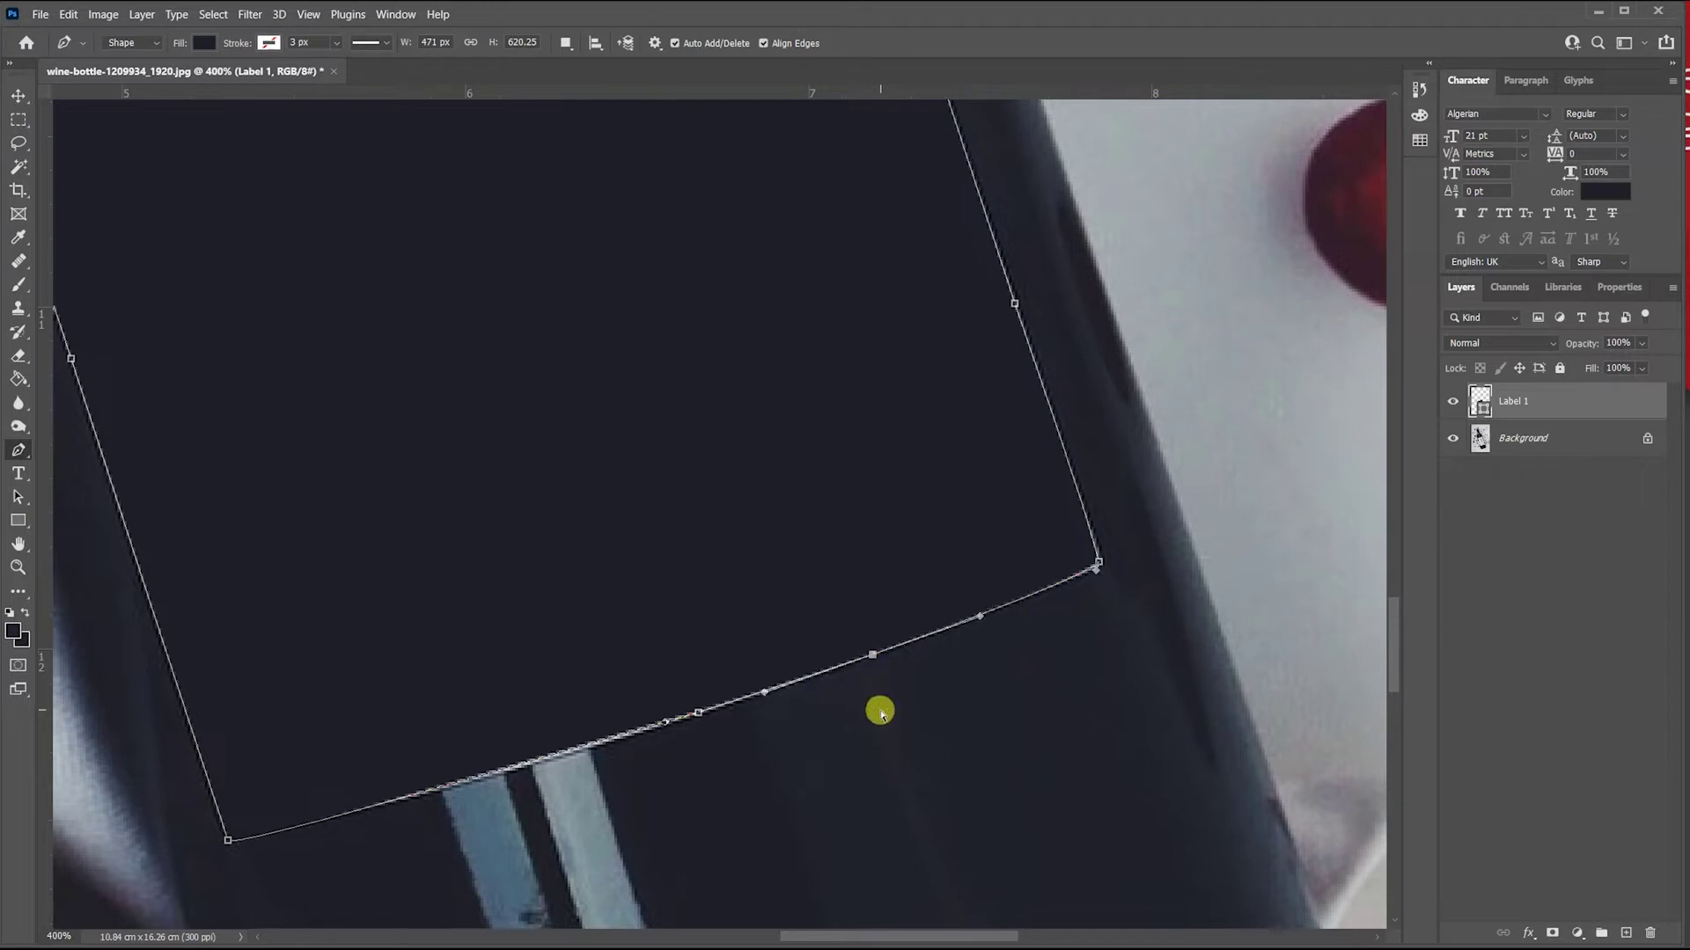
{"action": "left_click", "coordinate": [435, 790]}
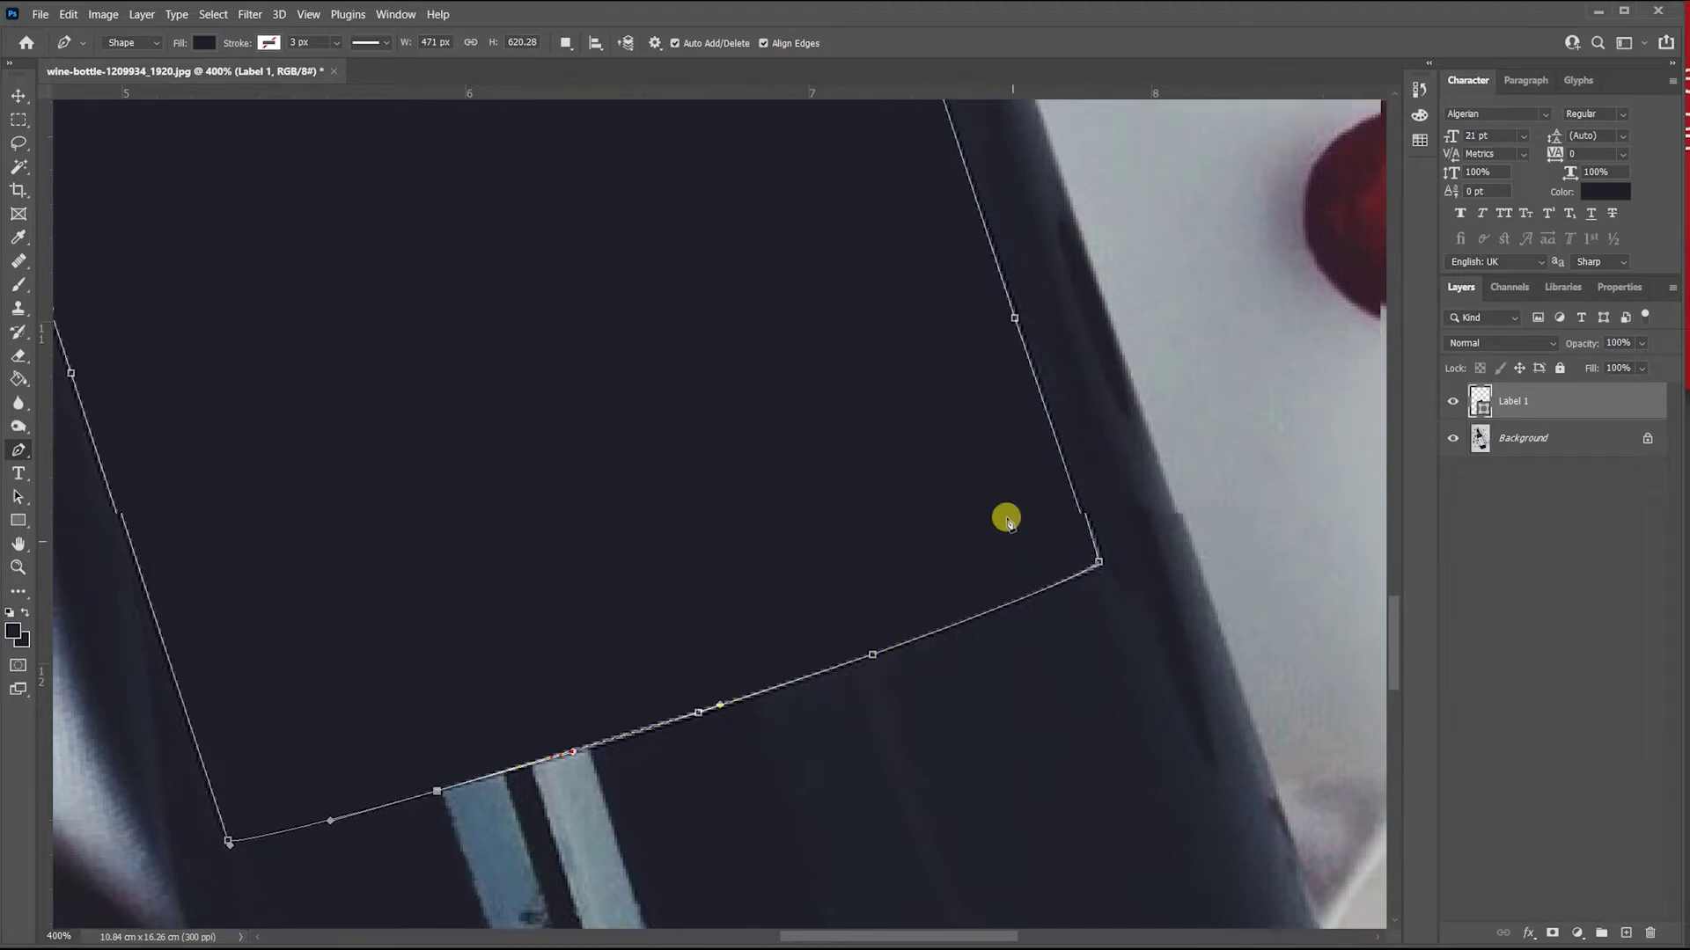
Move the shape's upper-right corner anchor onto the label corner and give it short curve handles.
{"action": "scroll", "coordinate": [1011, 528], "scroll_direction": "up", "scroll_amount": 5}
{"action": "scroll", "coordinate": [992, 514], "scroll_direction": "up", "scroll_amount": 15}
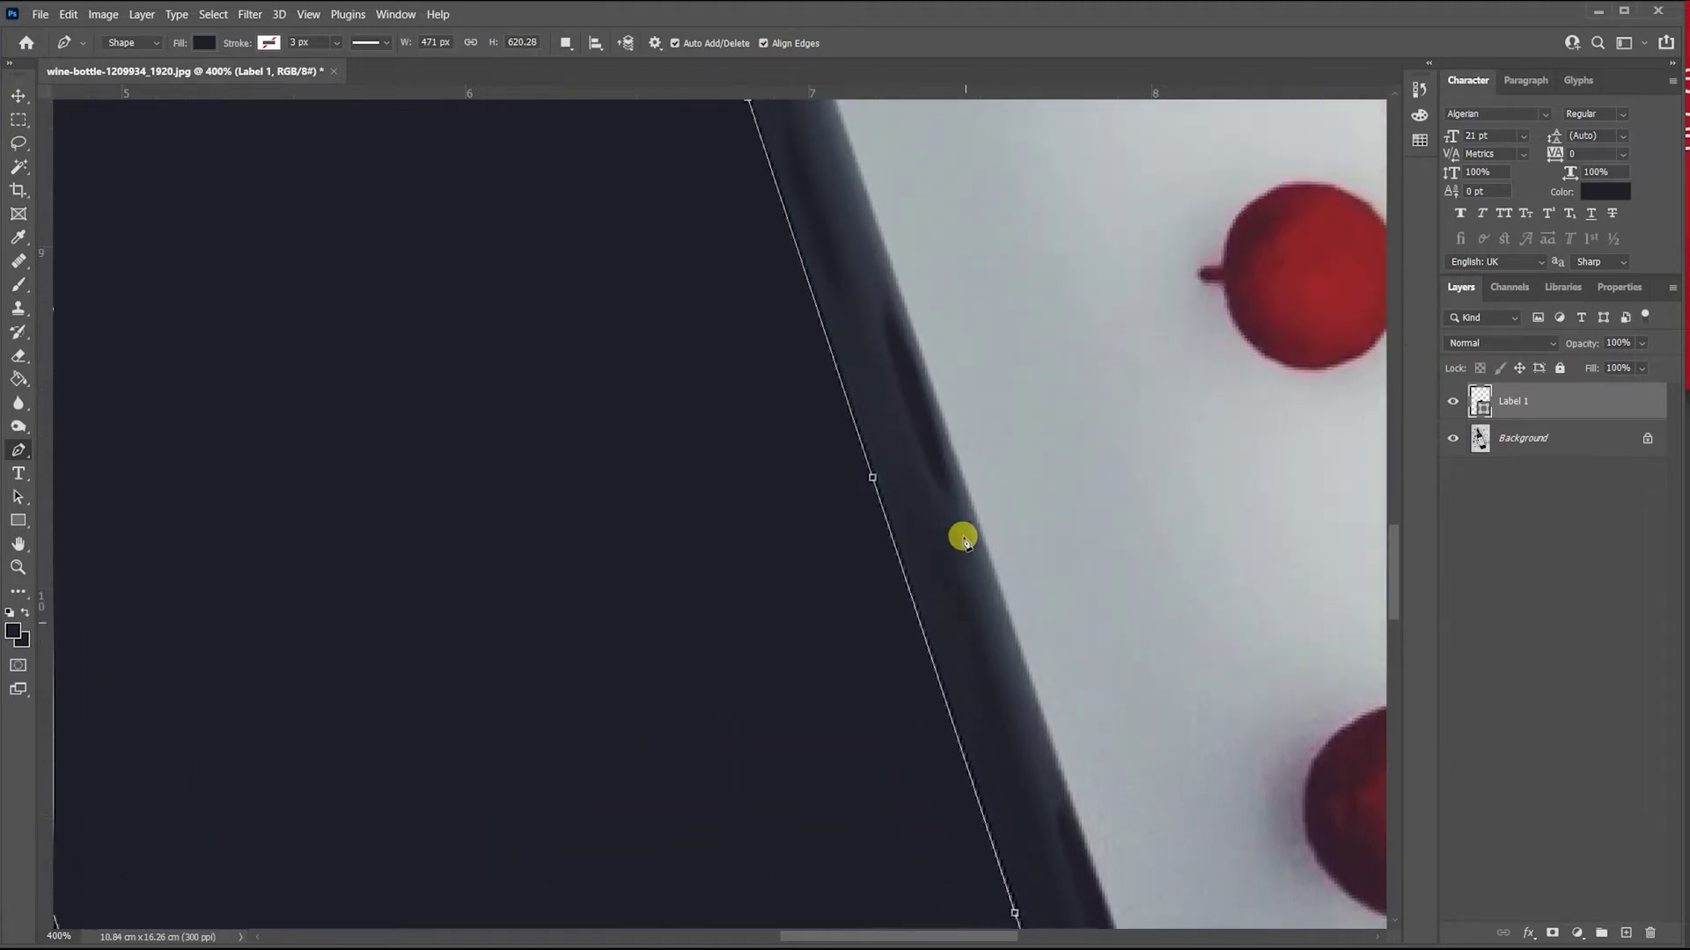
{"action": "scroll", "coordinate": [962, 537], "scroll_direction": "up", "scroll_amount": 7}
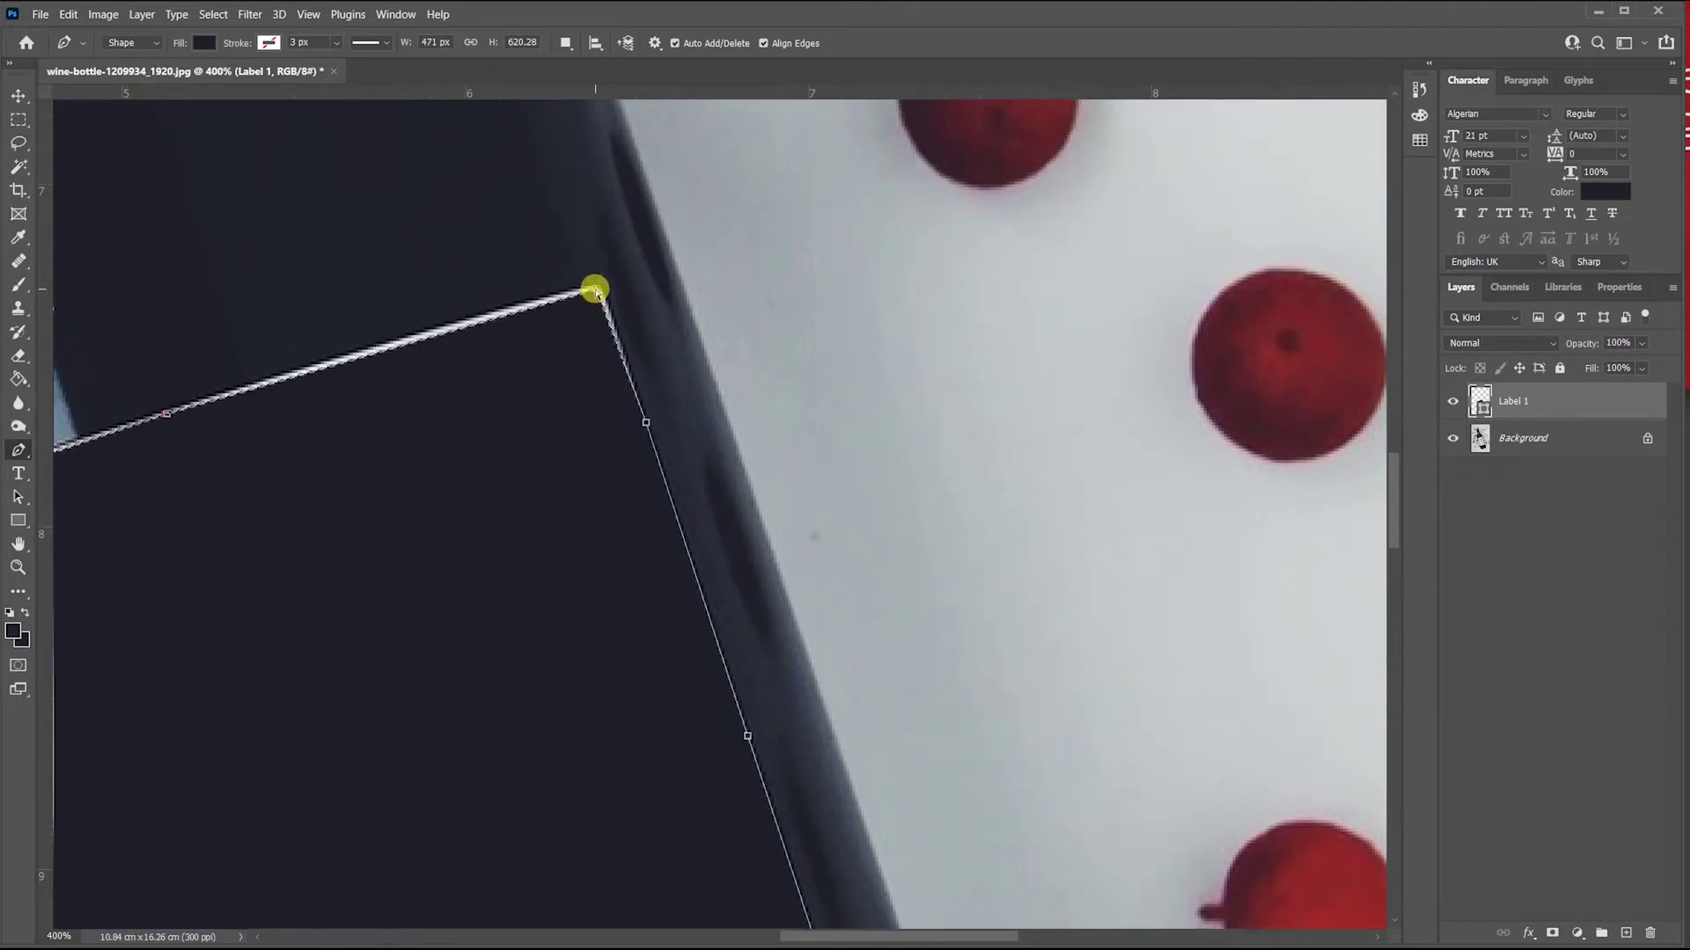
{"action": "left_click_drag", "start_coordinate": [596, 286], "coordinate": [602, 288]}
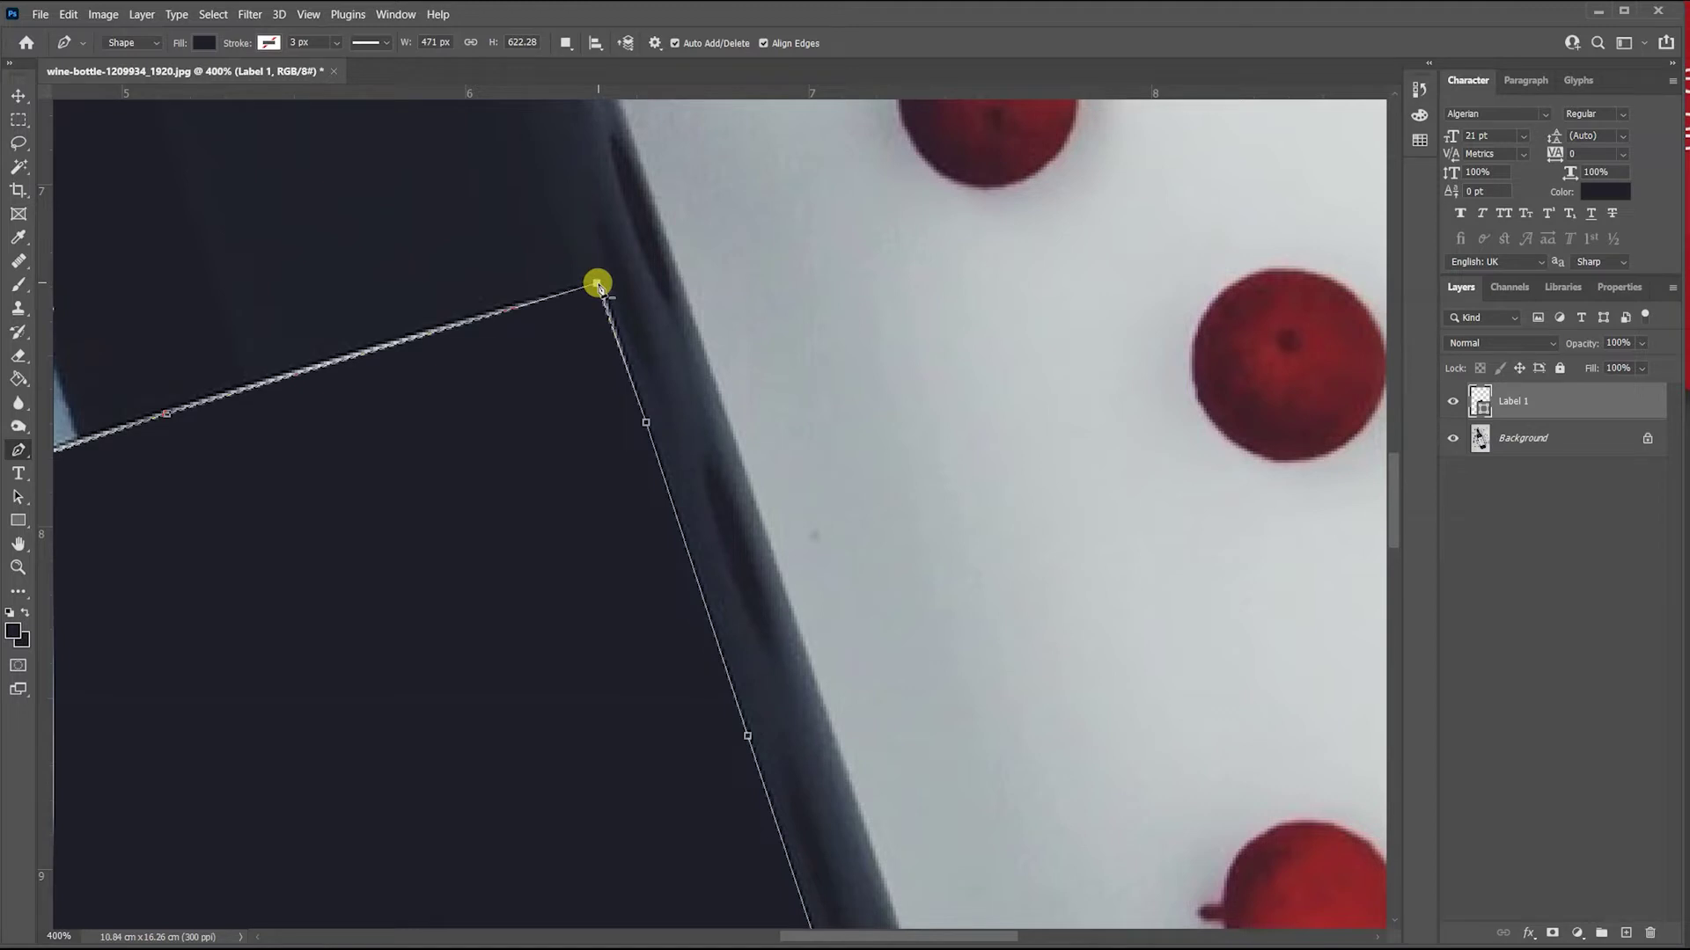
{"action": "left_click_drag", "start_coordinate": [595, 283], "coordinate": [604, 283]}
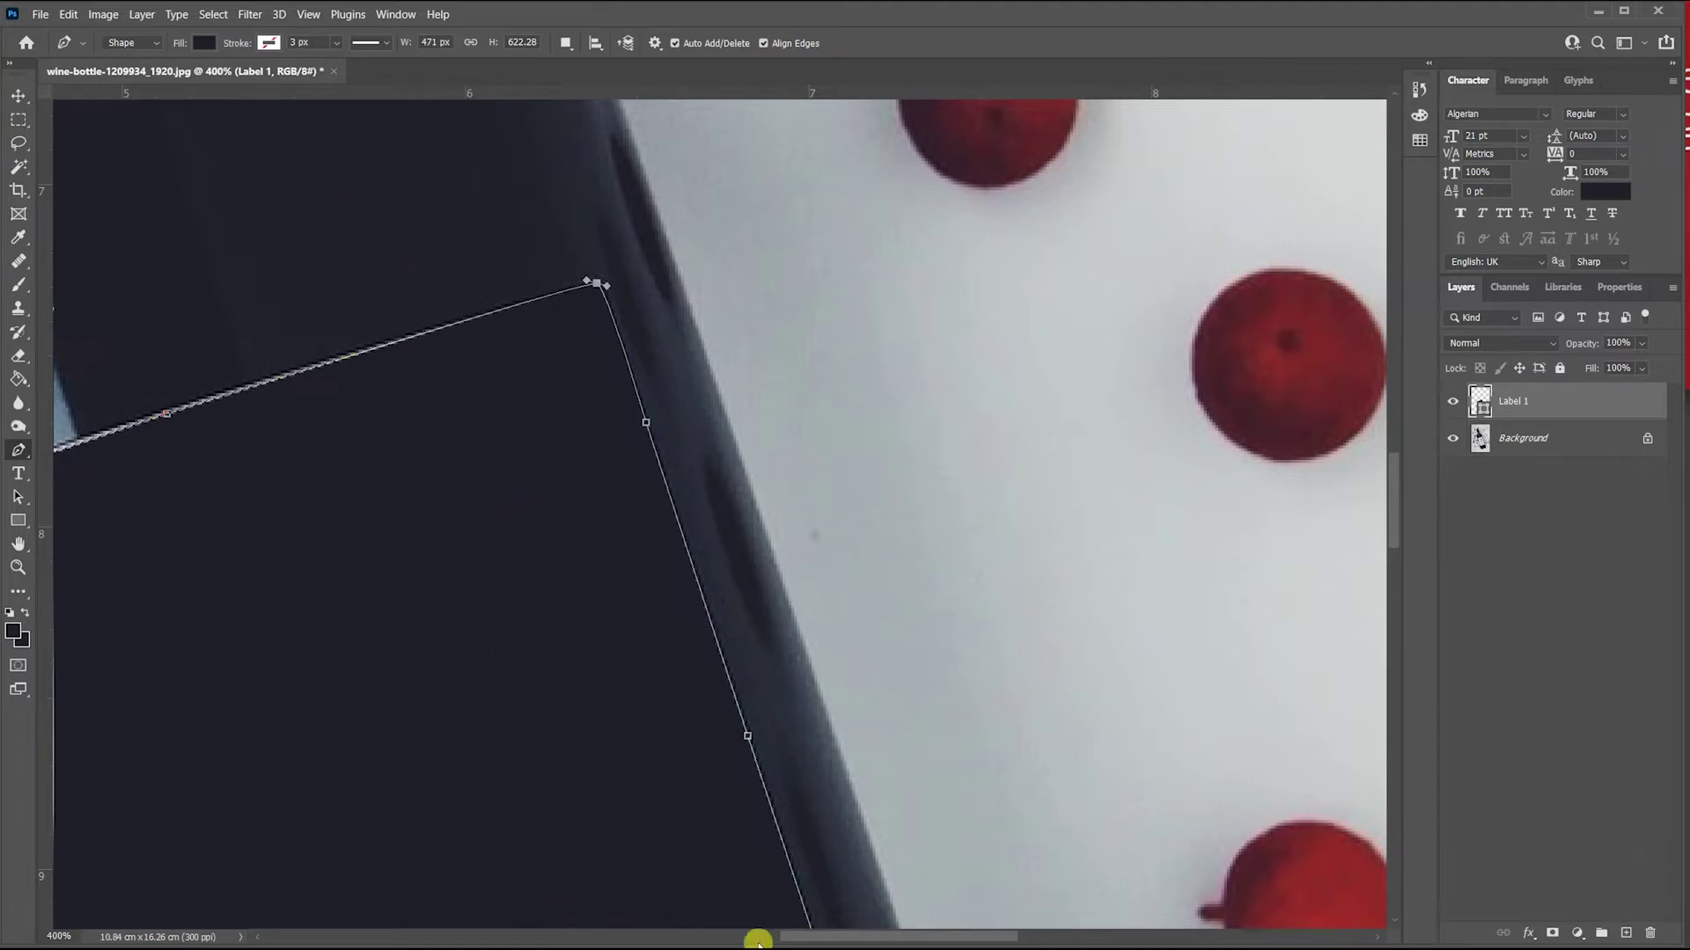
Shift the top edge's middle anchor outward and add another anchor at the left reflection to cover the white edge.
{"action": "left_click_drag", "start_coordinate": [791, 938], "coordinate": [704, 939]}
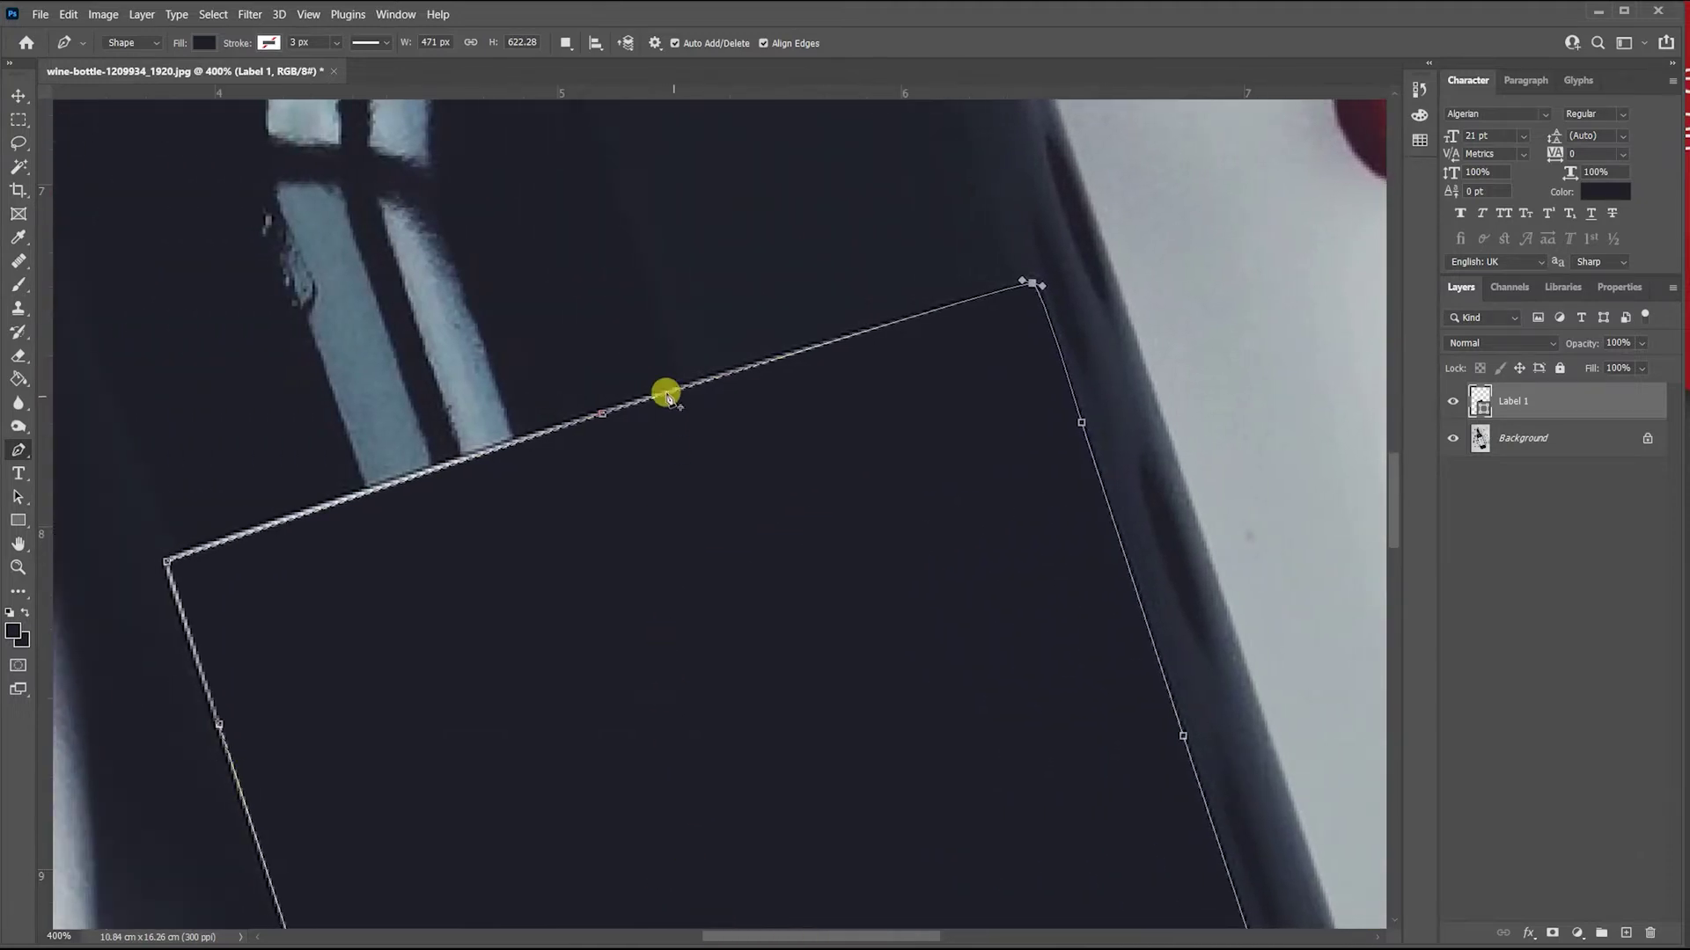
{"action": "left_click", "coordinate": [599, 413]}
{"action": "left_click_drag", "start_coordinate": [613, 408], "coordinate": [624, 415]}
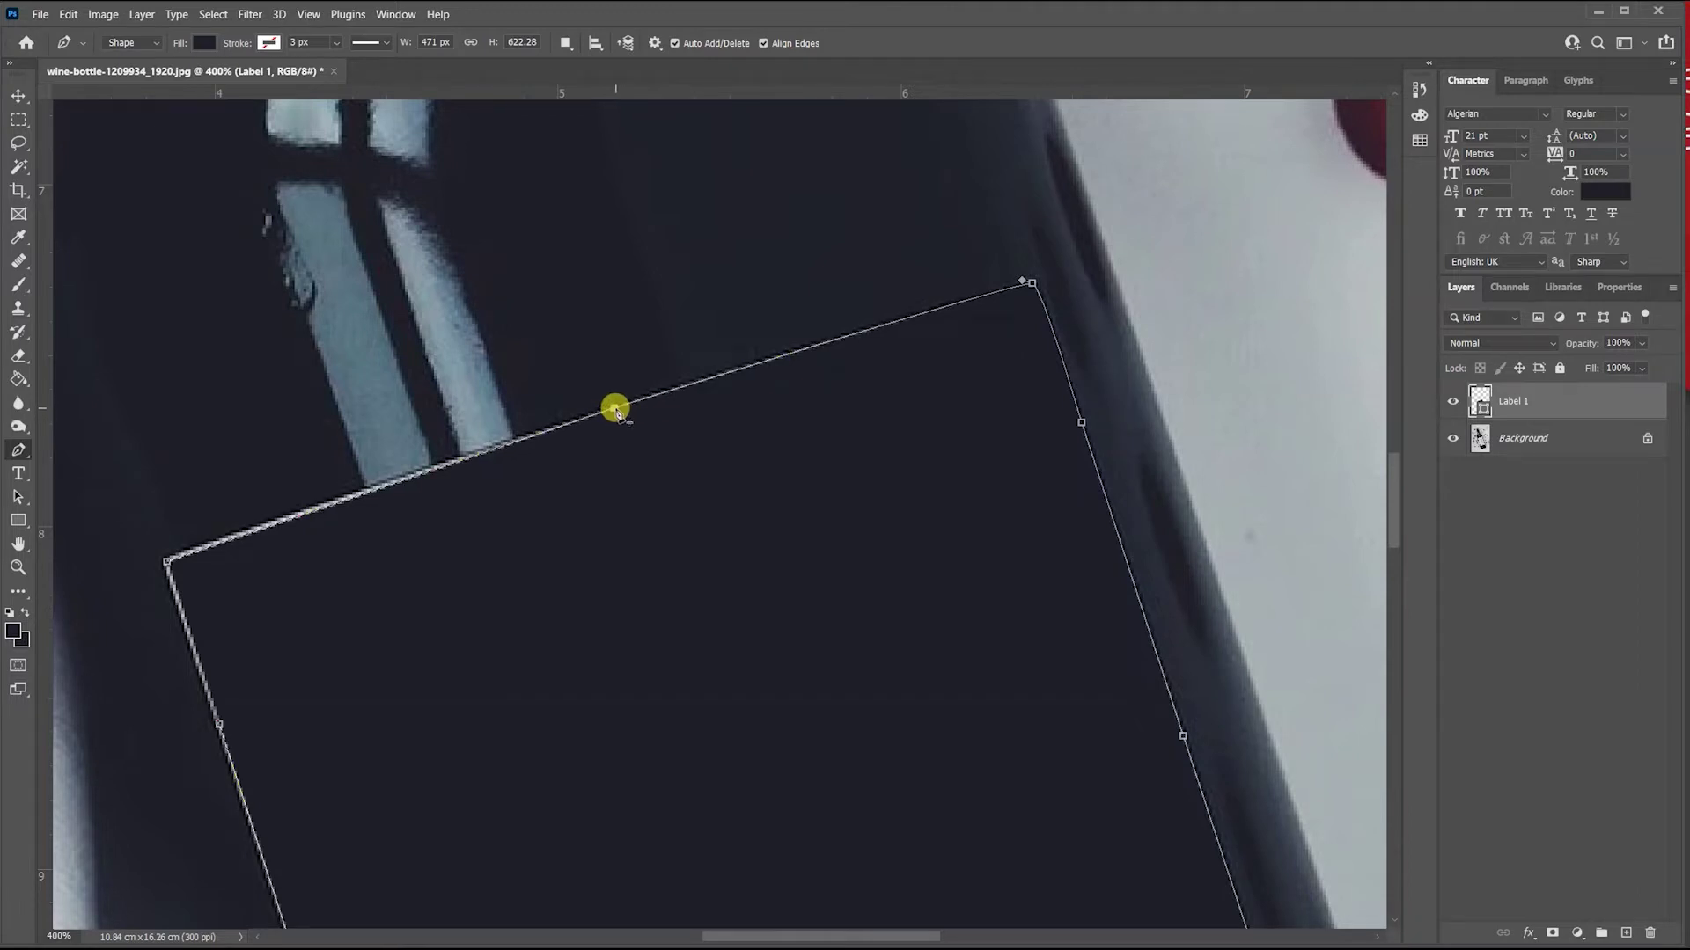
{"action": "left_click_drag", "start_coordinate": [622, 406], "coordinate": [654, 394]}
{"action": "left_click", "coordinate": [220, 543]}
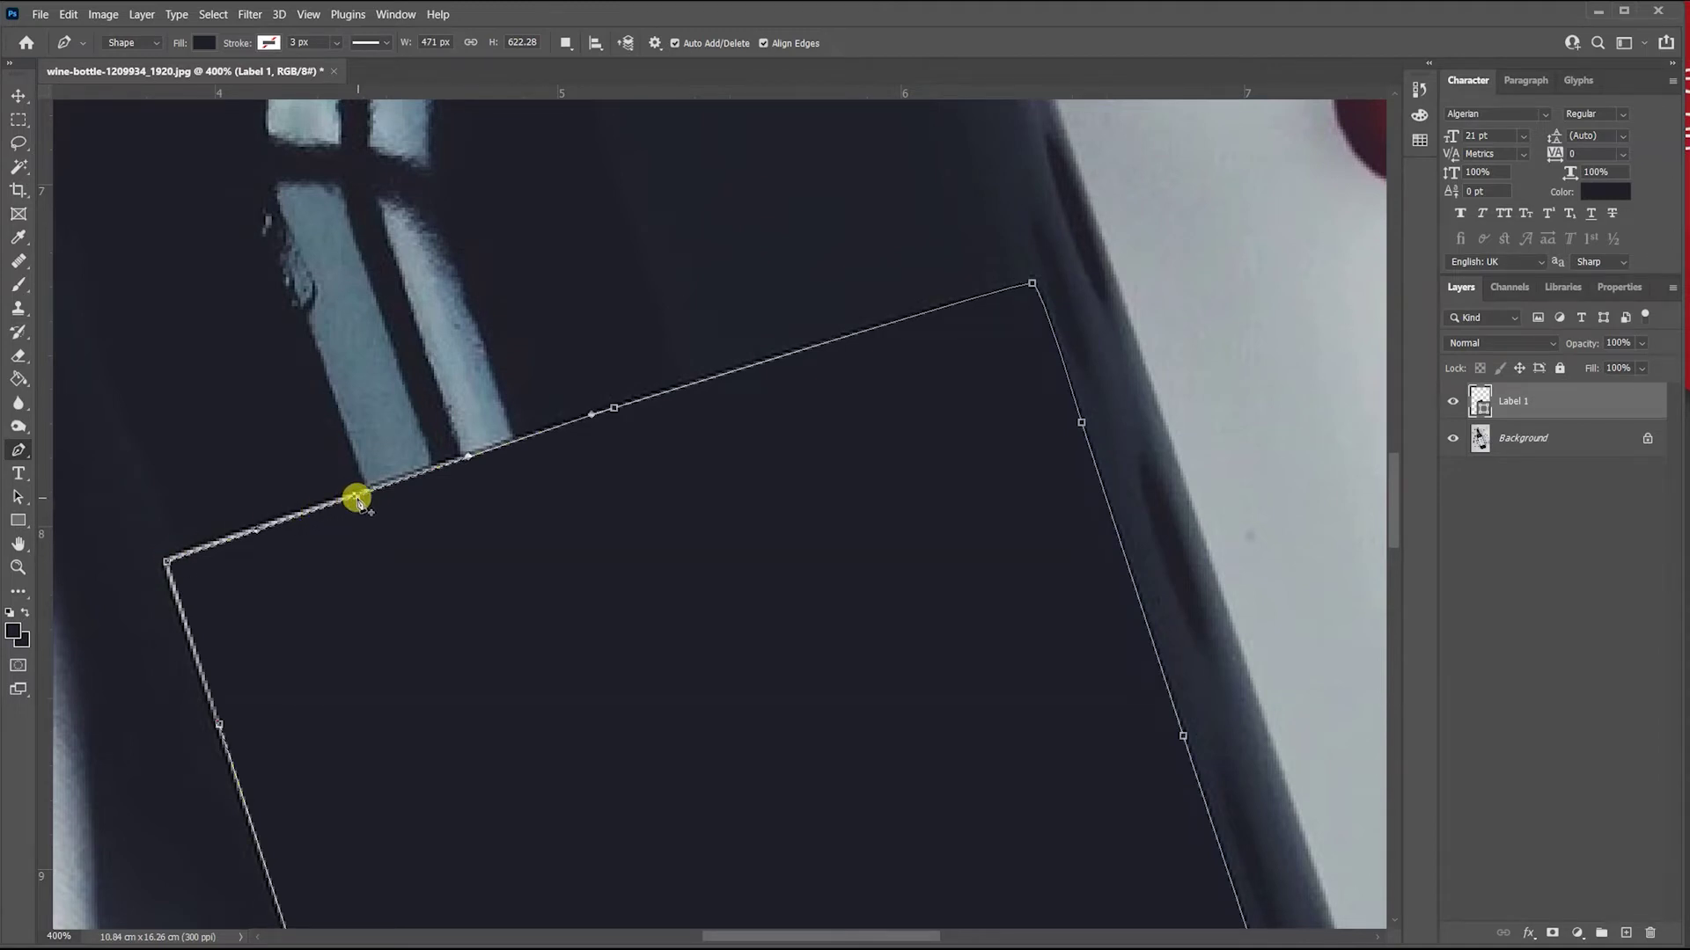
{"action": "left_click_drag", "start_coordinate": [357, 499], "coordinate": [358, 498]}
{"action": "left_click", "coordinate": [264, 526]}
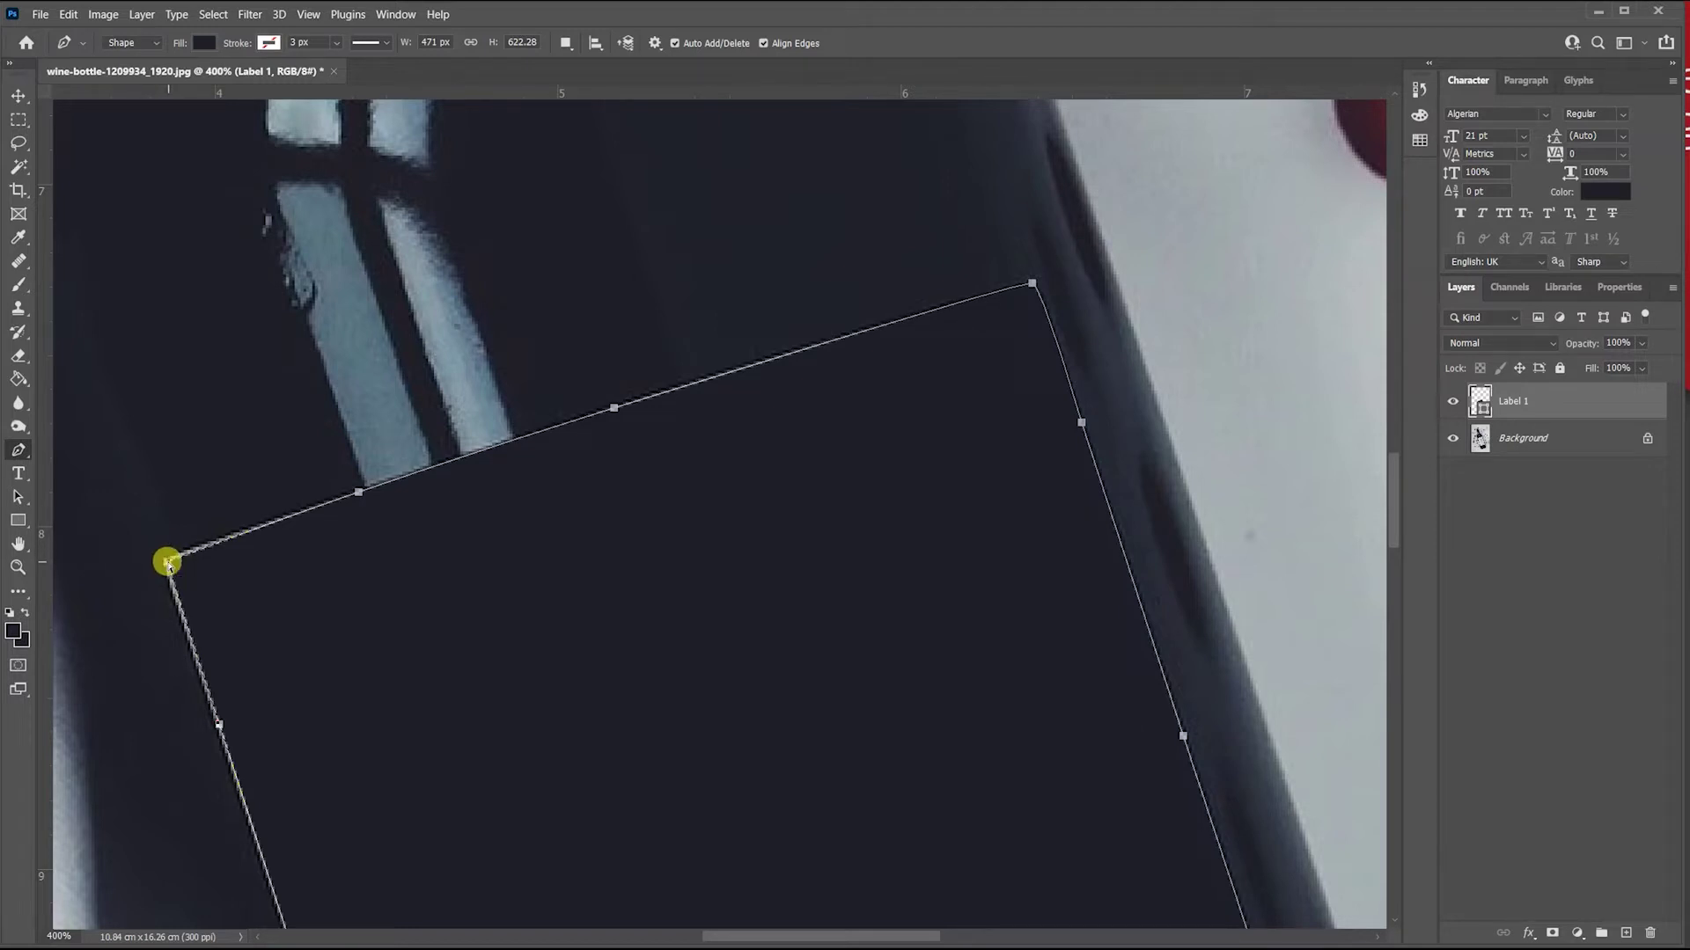
Try to move the upper-left corner anchor, undo the move, and deselect the shape by selecting the Background layer.
{"action": "left_click_drag", "start_coordinate": [167, 563], "coordinate": [168, 559]}
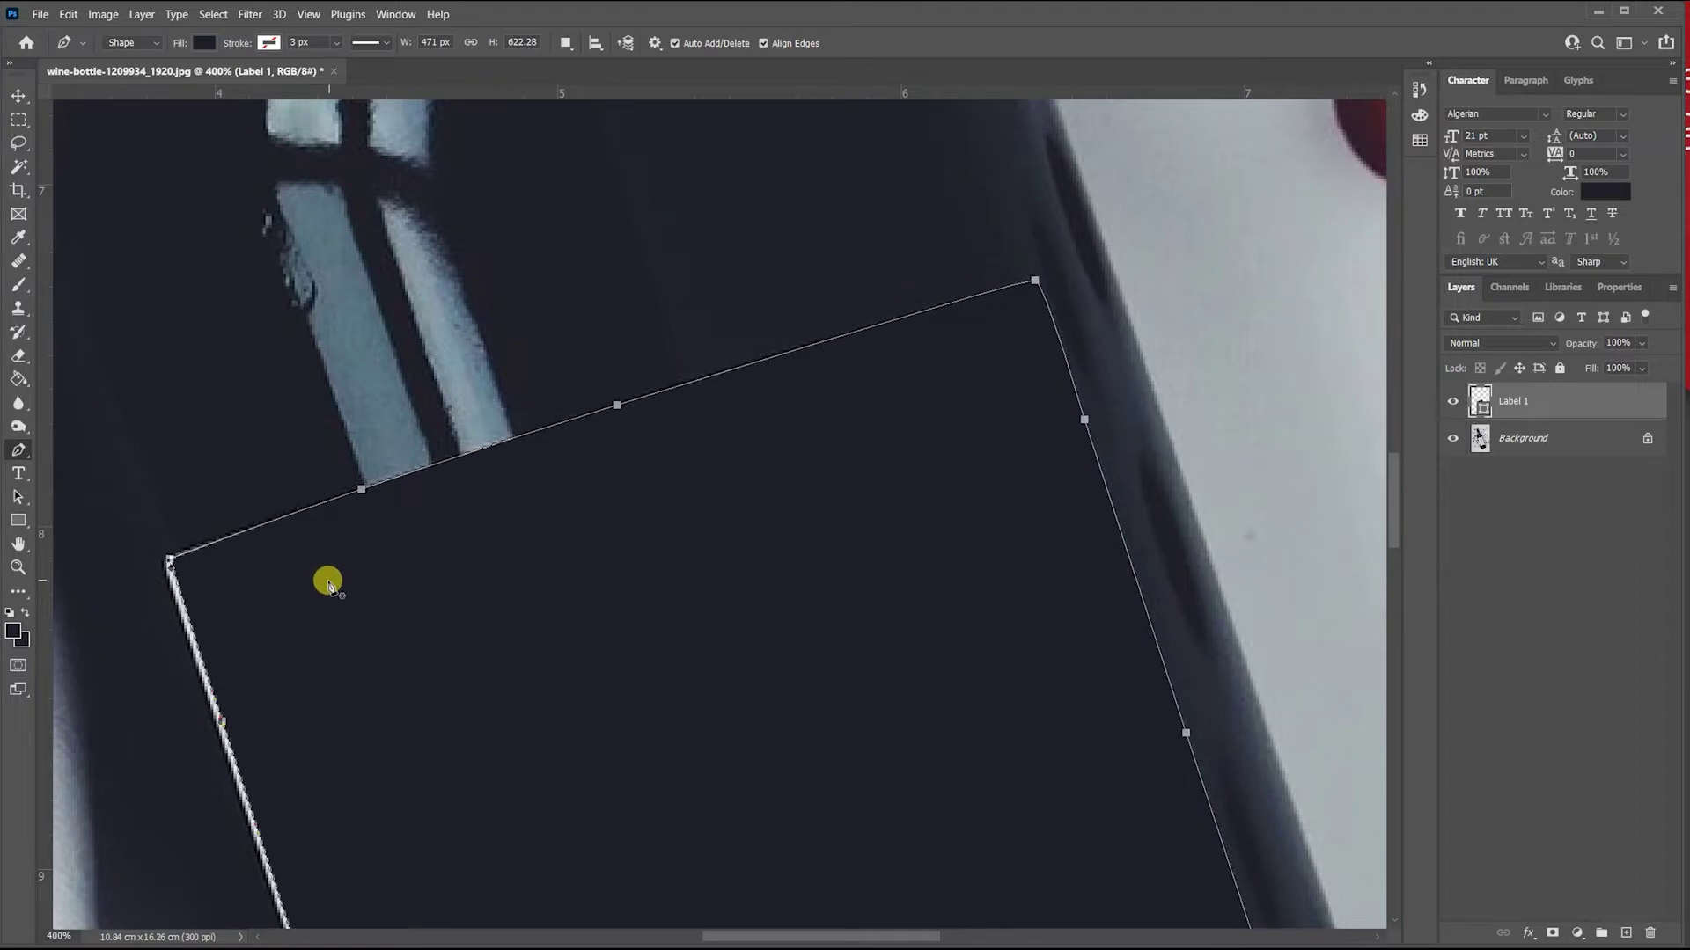
{"action": "key", "text": "ctrl+z"}
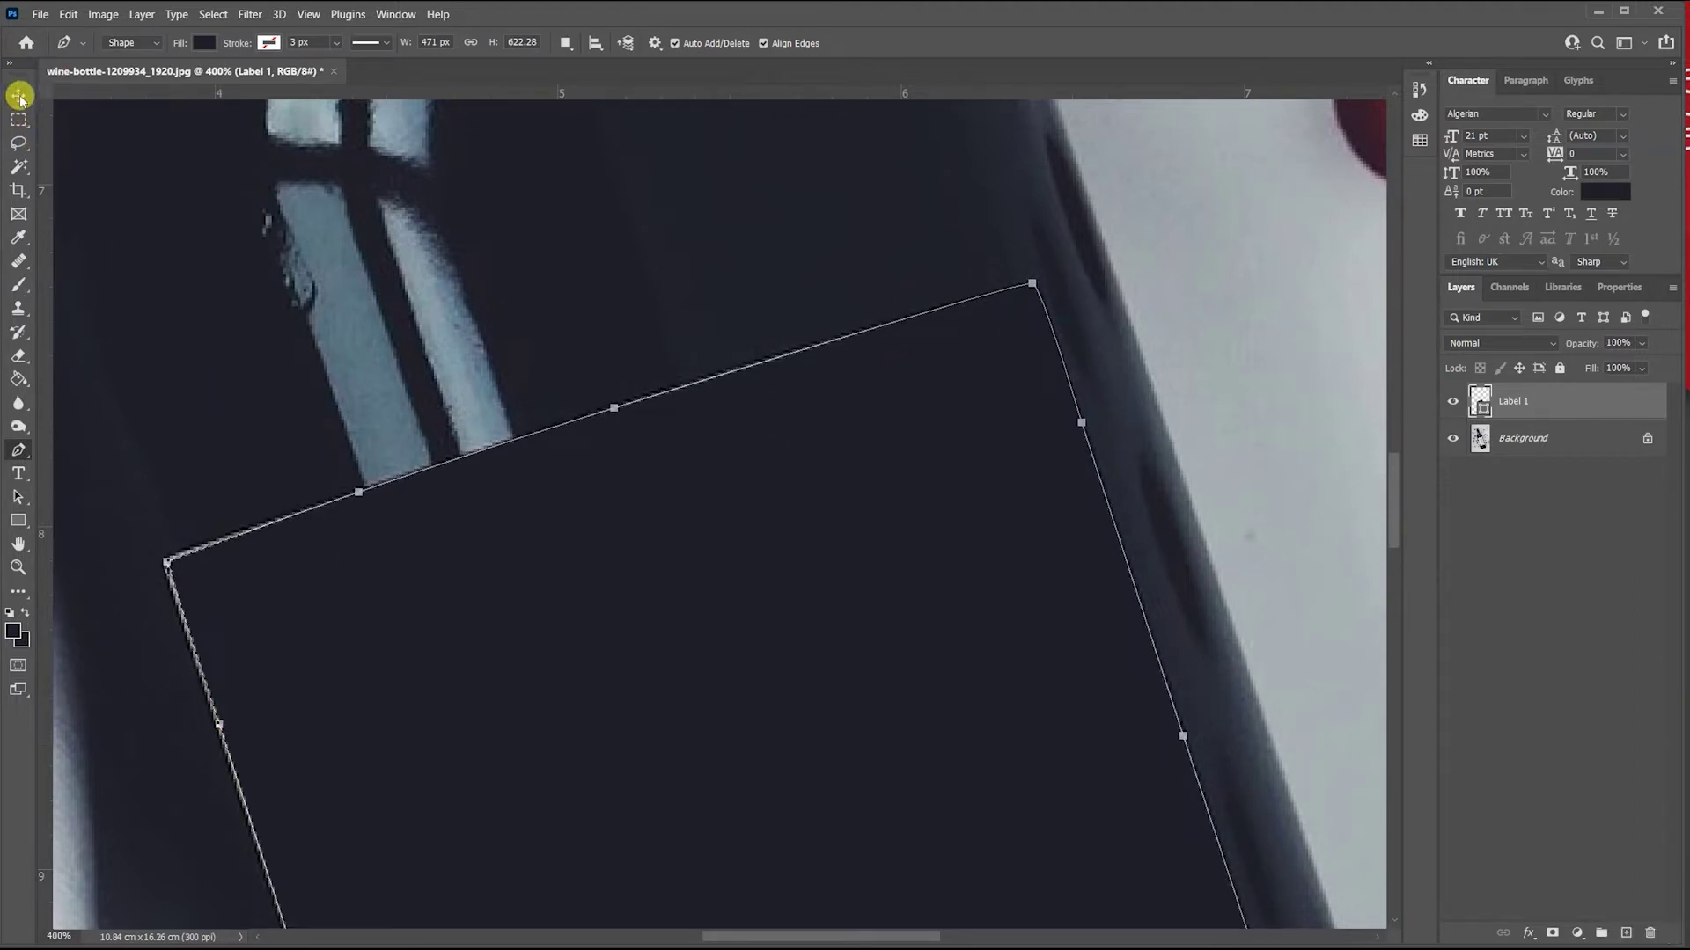
{"action": "key", "text": "ctrl+0"}
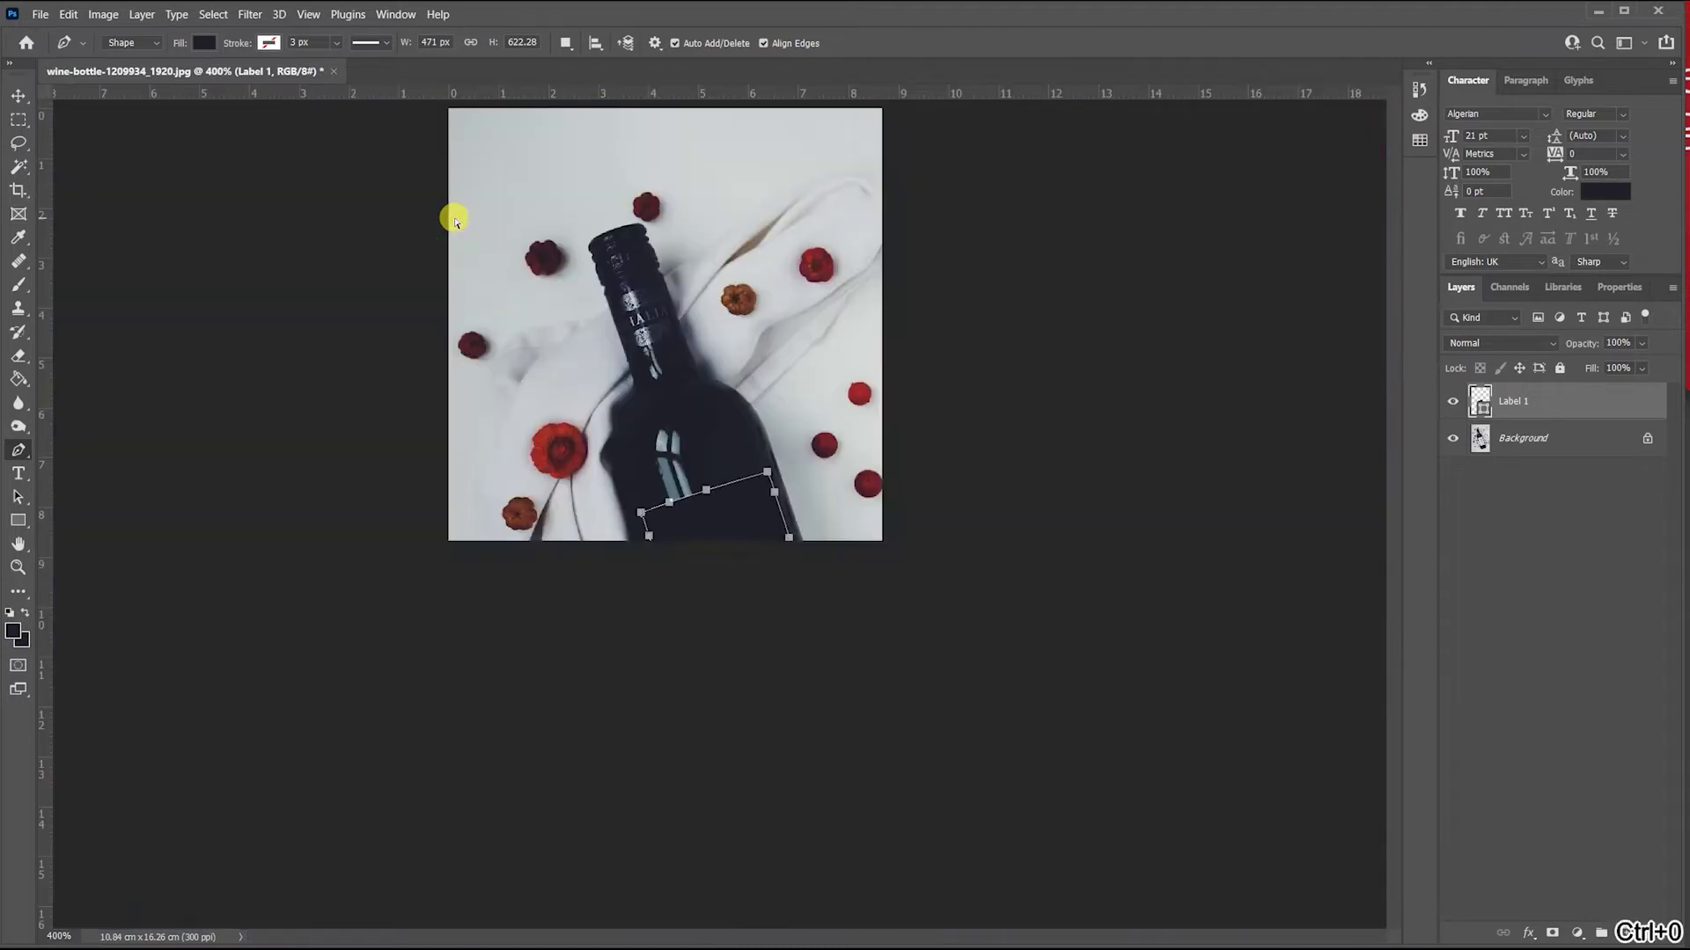
{"action": "left_click", "coordinate": [1547, 443]}
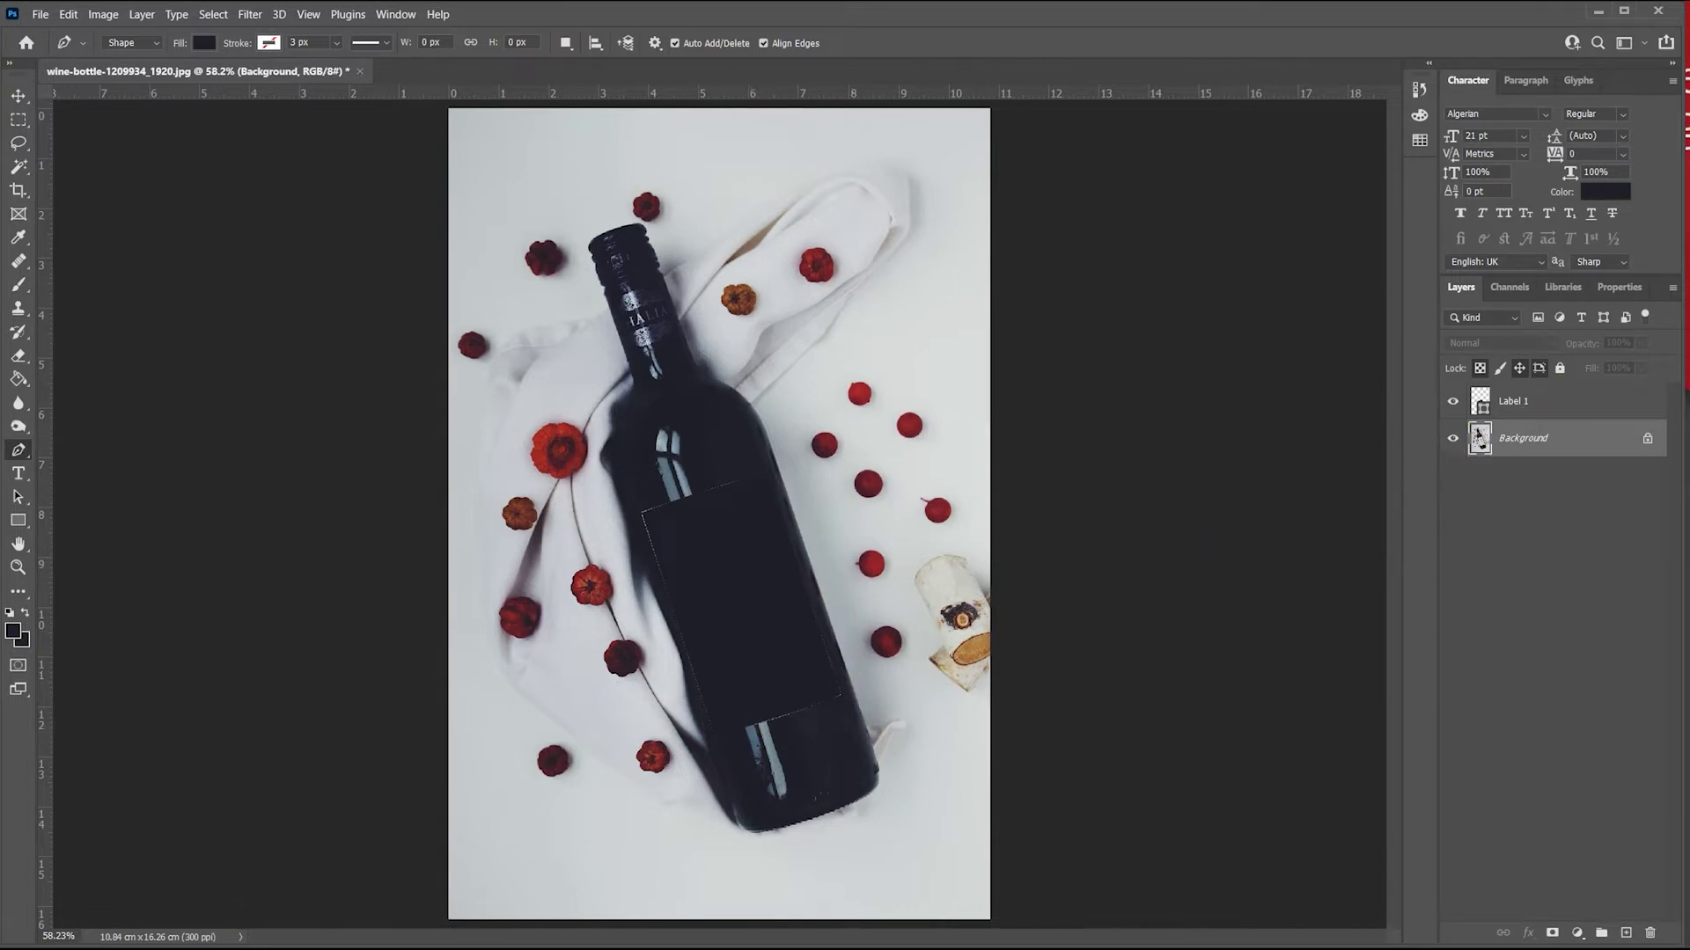
On the Label 1 shape, curve the upper-left corner with handles and move the neighbouring top-edge anchor slightly outward.
{"action": "left_click", "coordinate": [17, 568]}
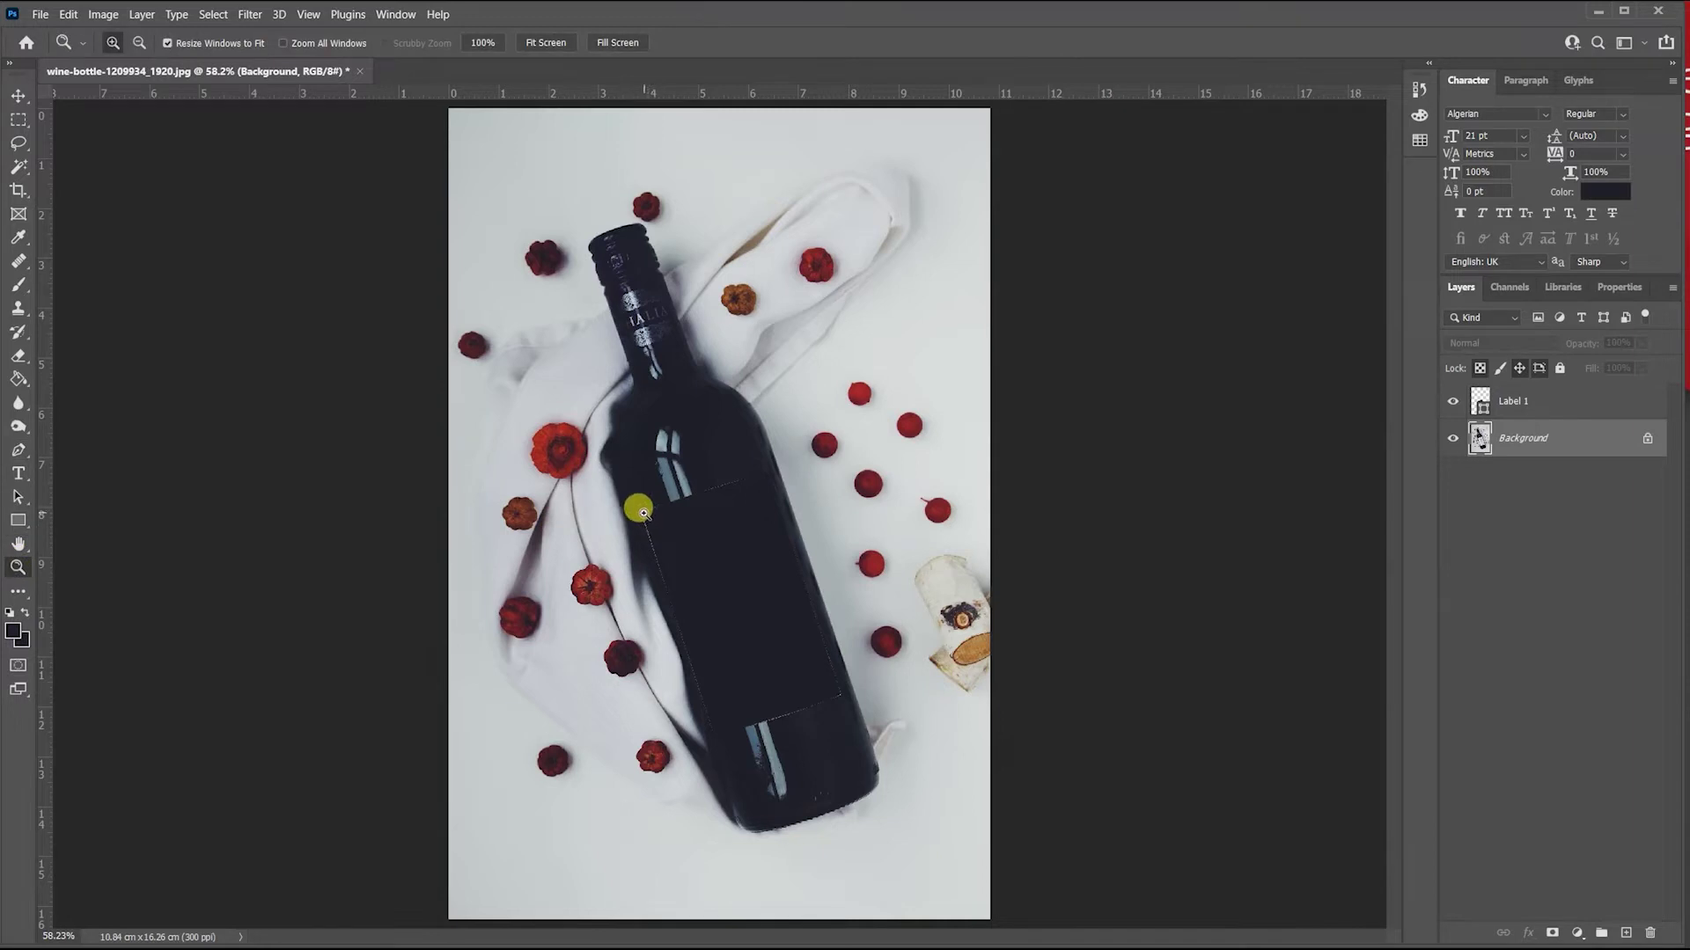
{"action": "left_click_drag", "start_coordinate": [620, 476], "coordinate": [840, 638]}
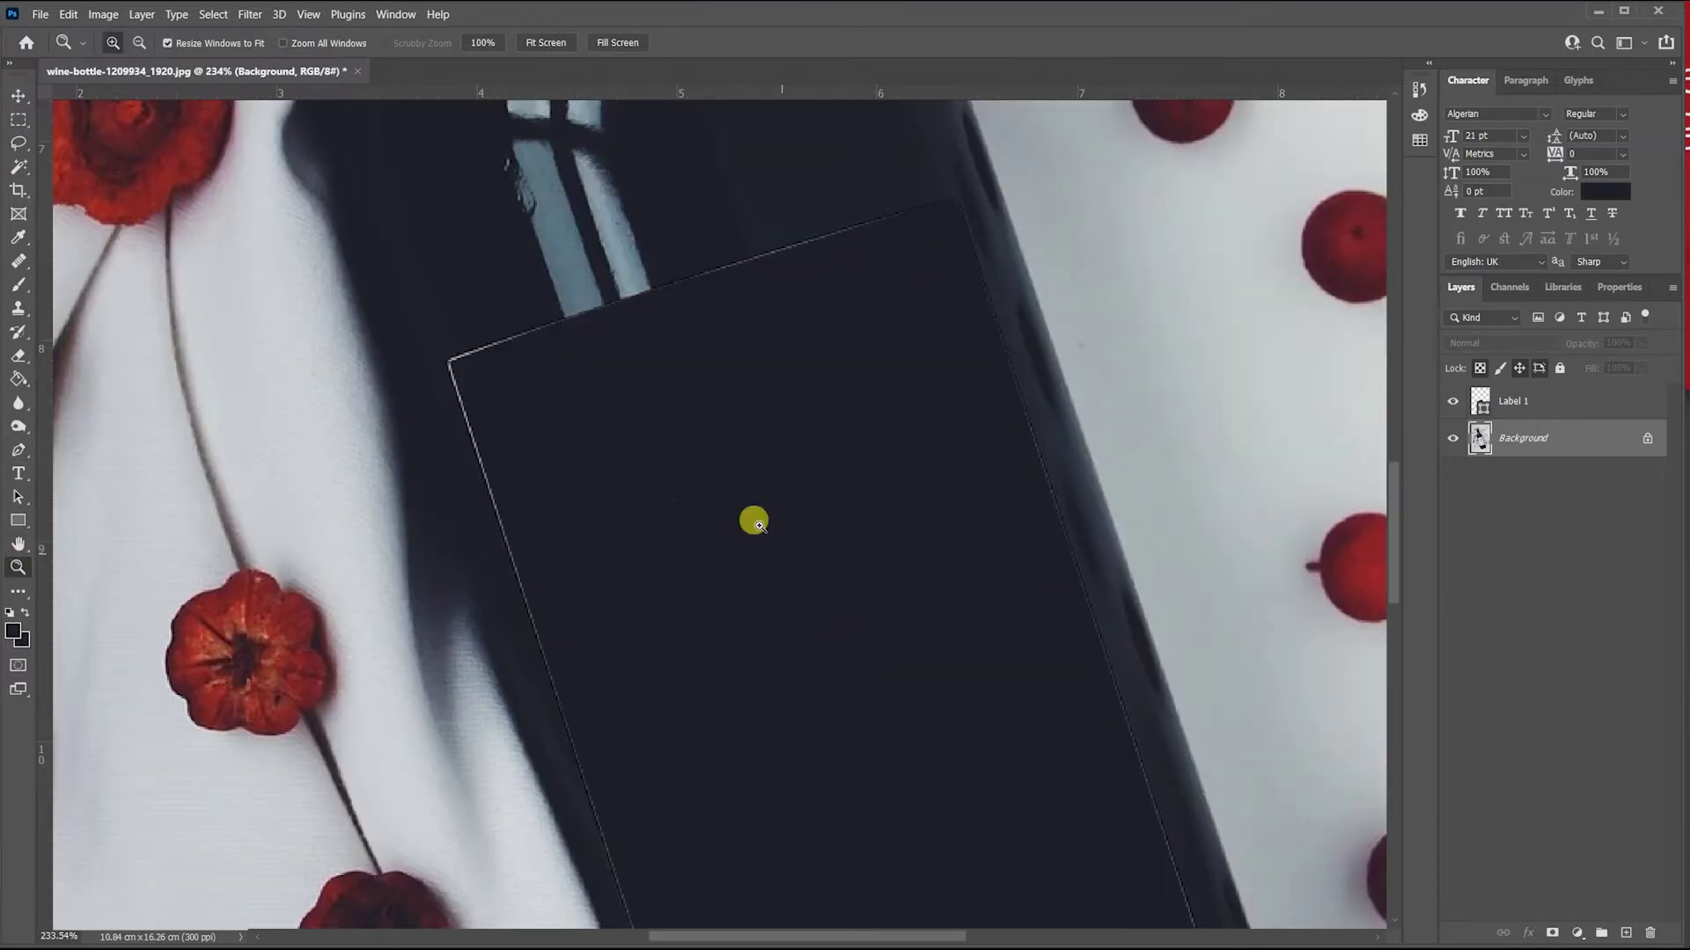
{"action": "left_click_drag", "start_coordinate": [299, 251], "coordinate": [727, 501]}
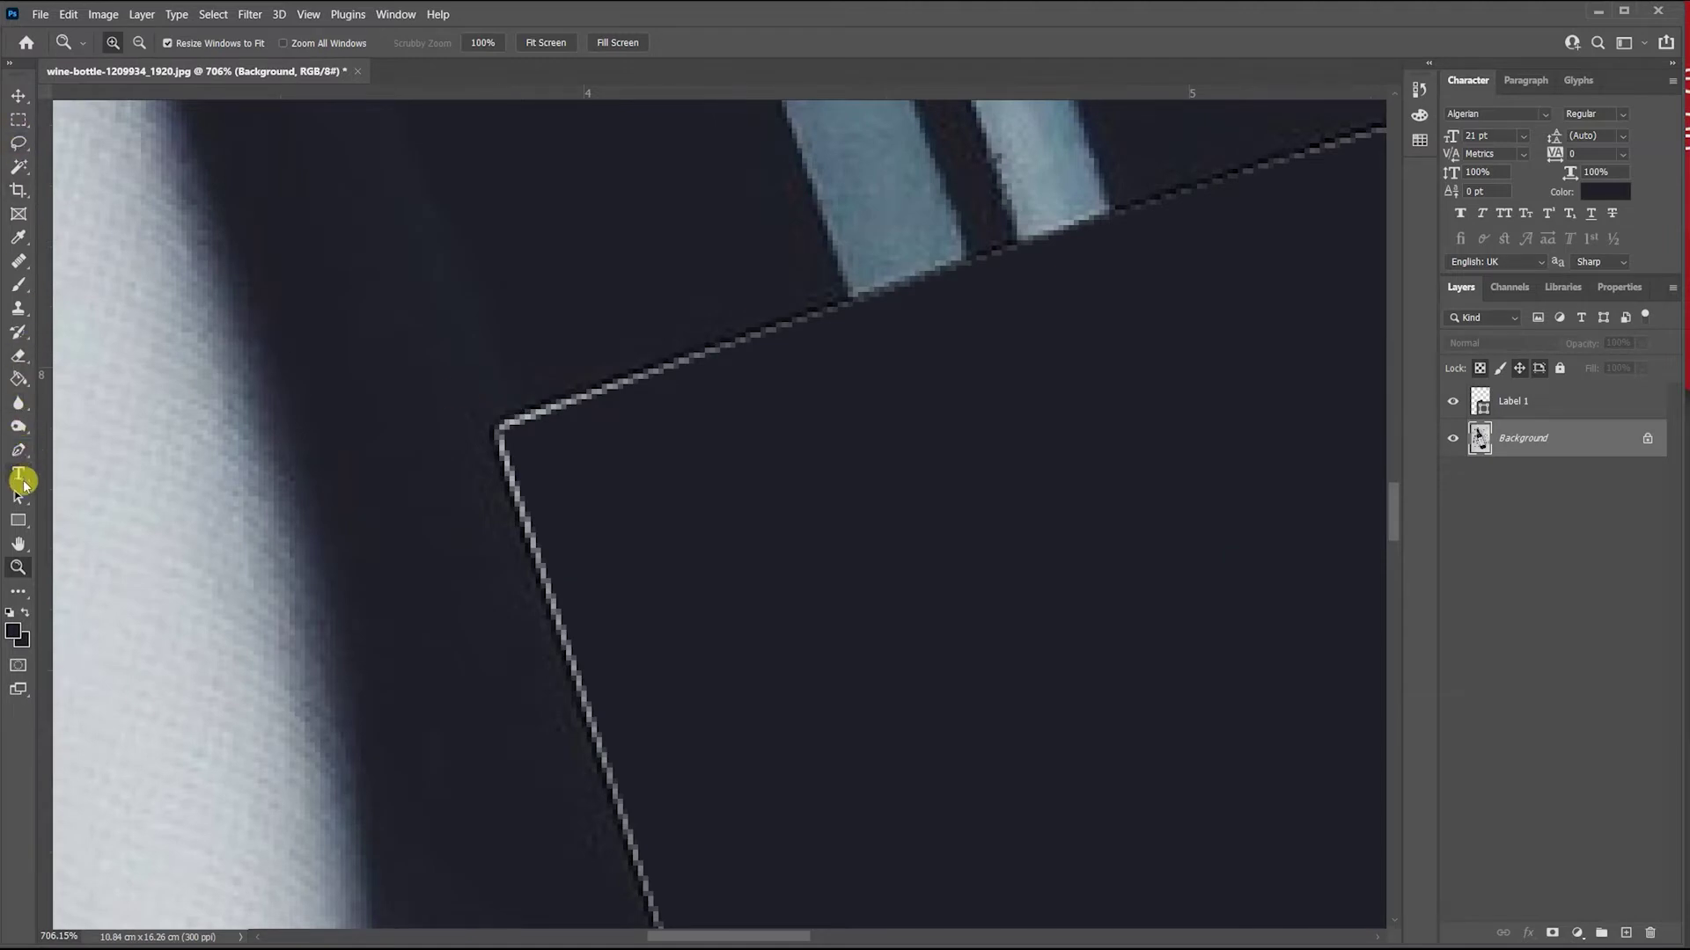
{"action": "left_click", "coordinate": [18, 449]}
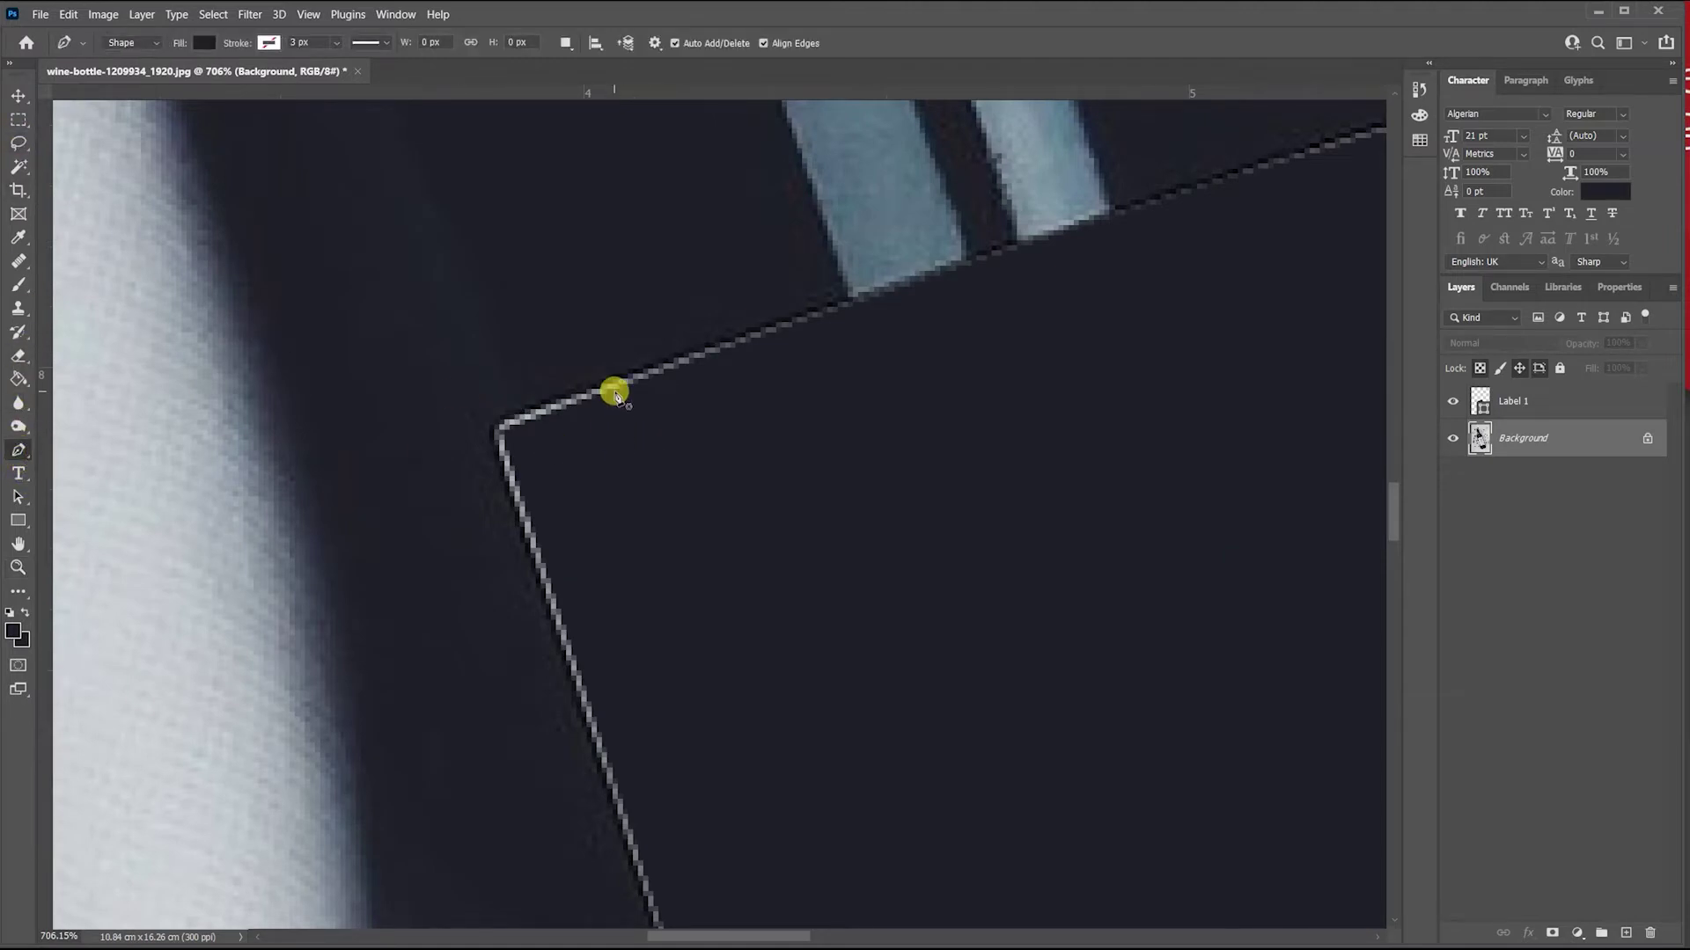
{"action": "left_click", "coordinate": [1534, 398]}
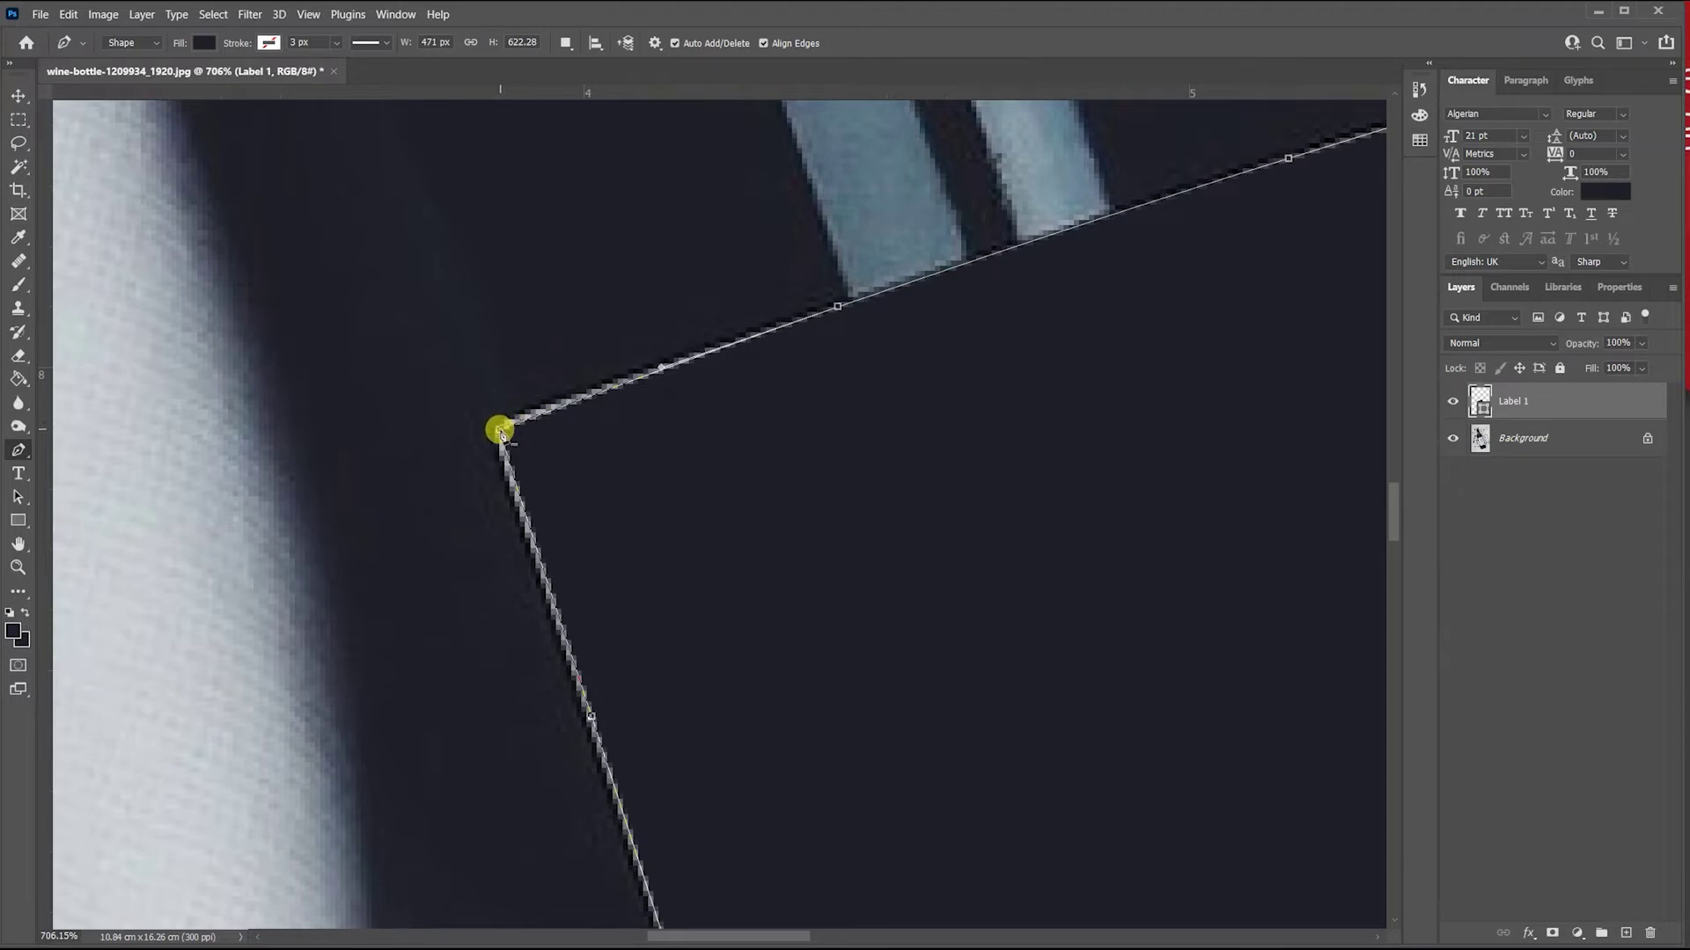
{"action": "left_click_drag", "start_coordinate": [500, 430], "coordinate": [502, 412]}
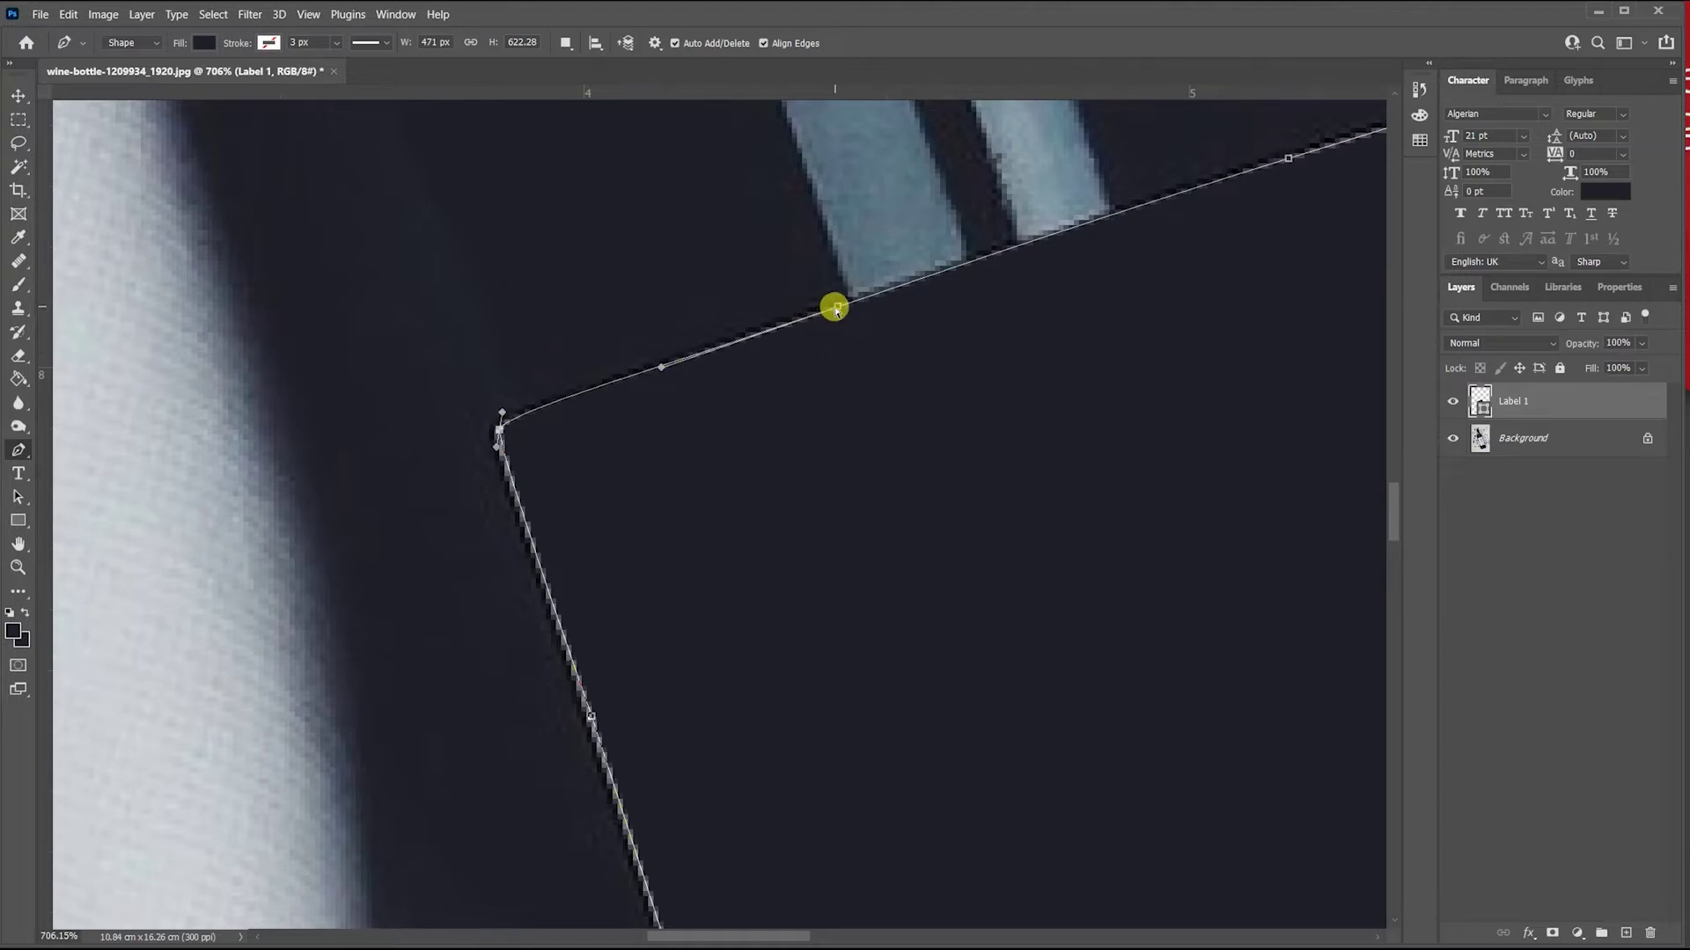
{"action": "left_click_drag", "start_coordinate": [837, 307], "coordinate": [843, 301]}
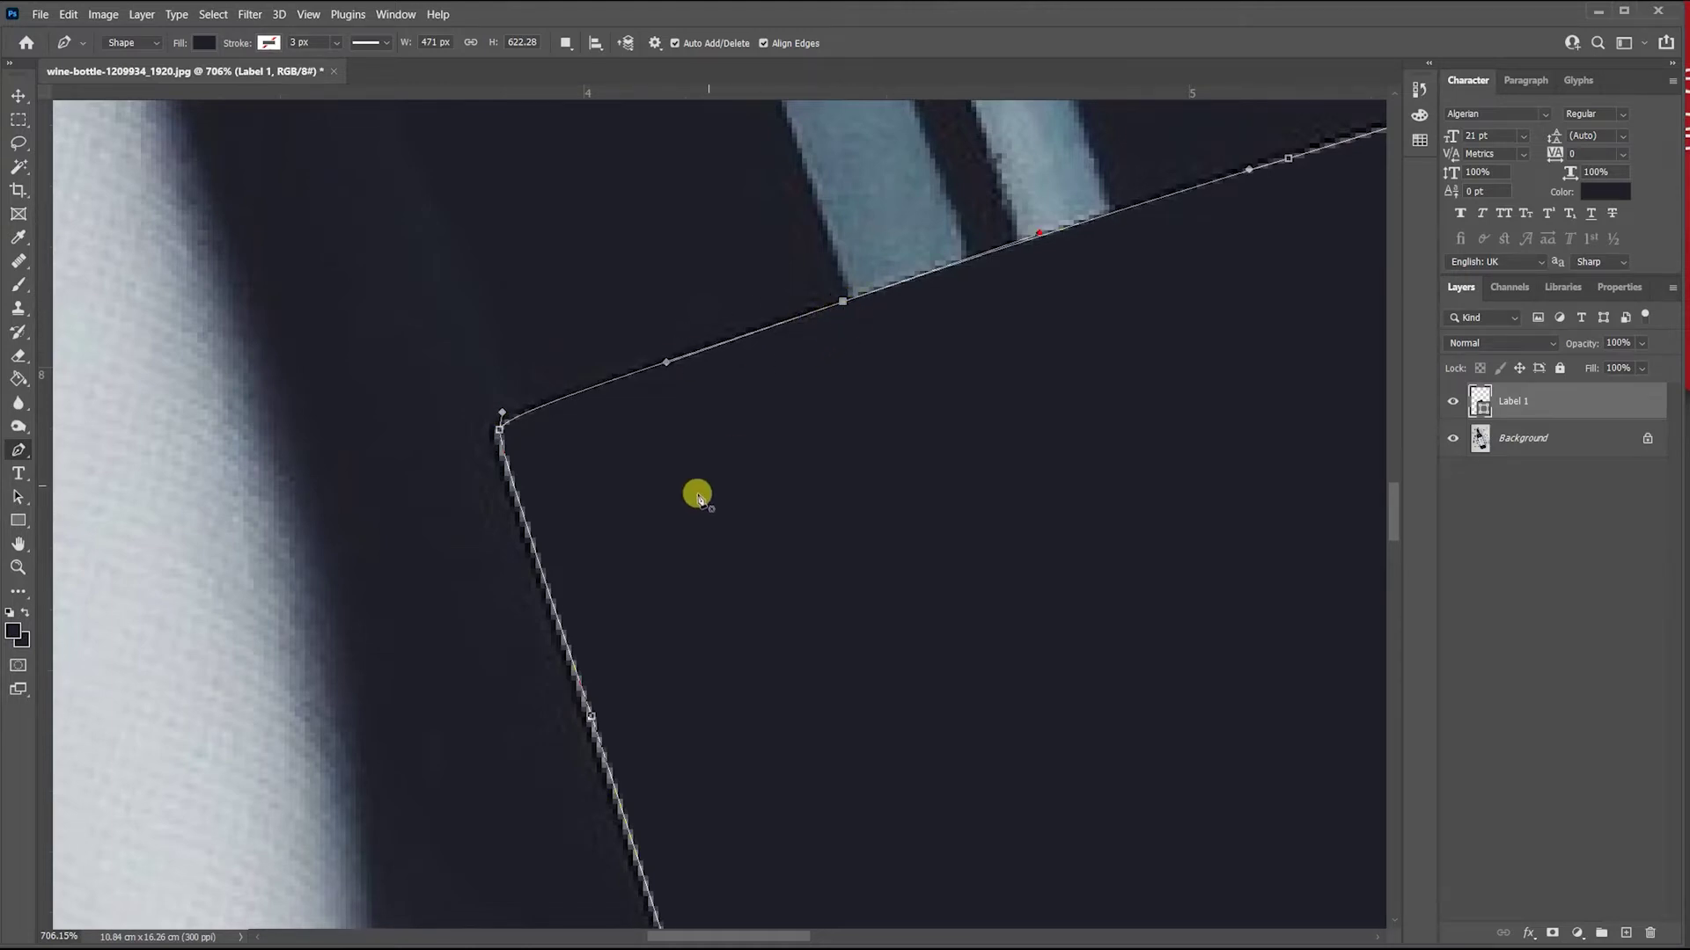
Adjust the upper anchor on the shape's left side so the fill covers the label's white edge.
{"action": "scroll", "coordinate": [697, 495], "scroll_direction": "down", "scroll_amount": 5}
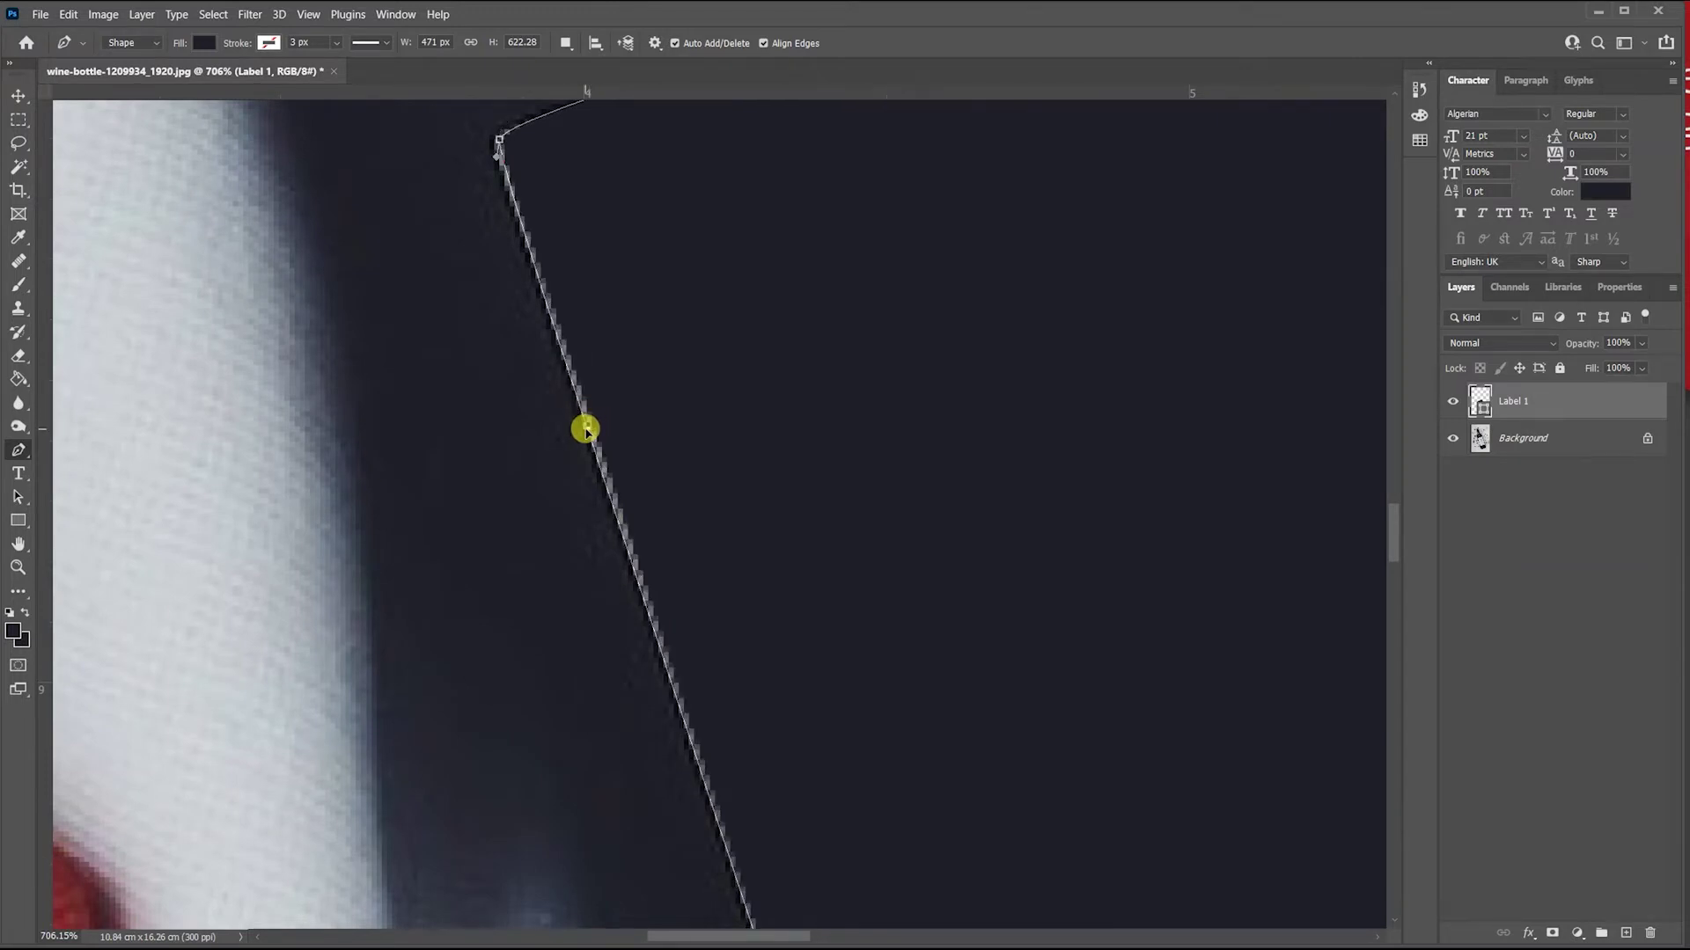
{"action": "left_click", "coordinate": [592, 425]}
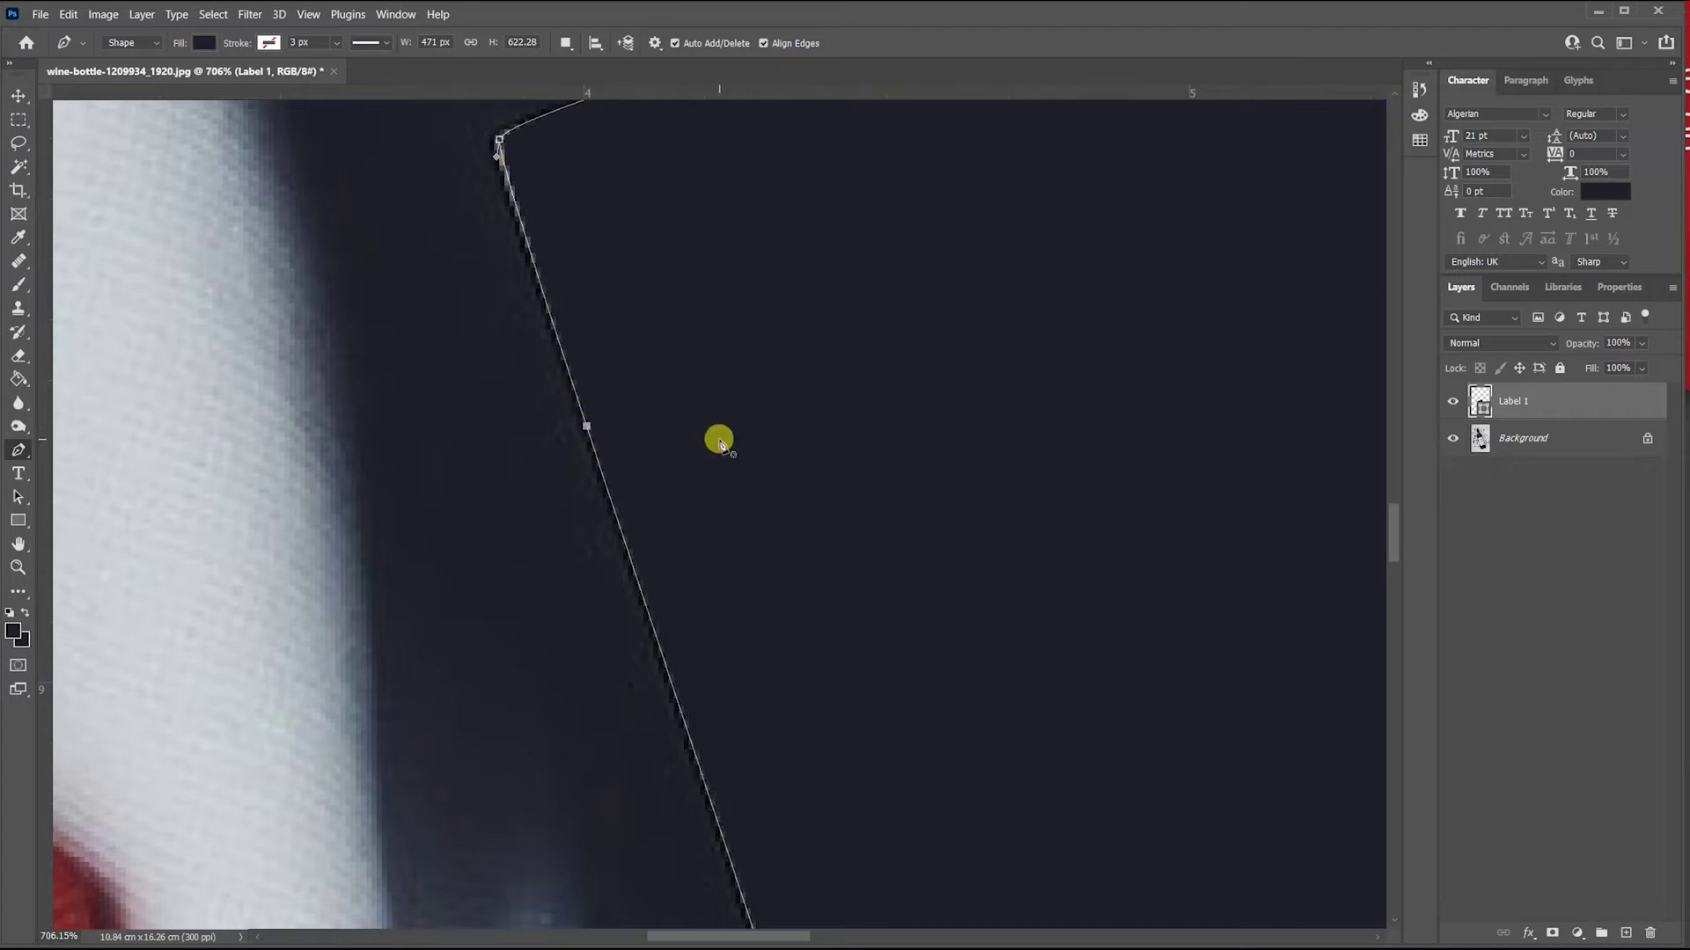
{"action": "scroll", "coordinate": [717, 440], "scroll_direction": "down", "scroll_amount": 3}
{"action": "scroll", "coordinate": [708, 449], "scroll_direction": "down", "scroll_amount": 2}
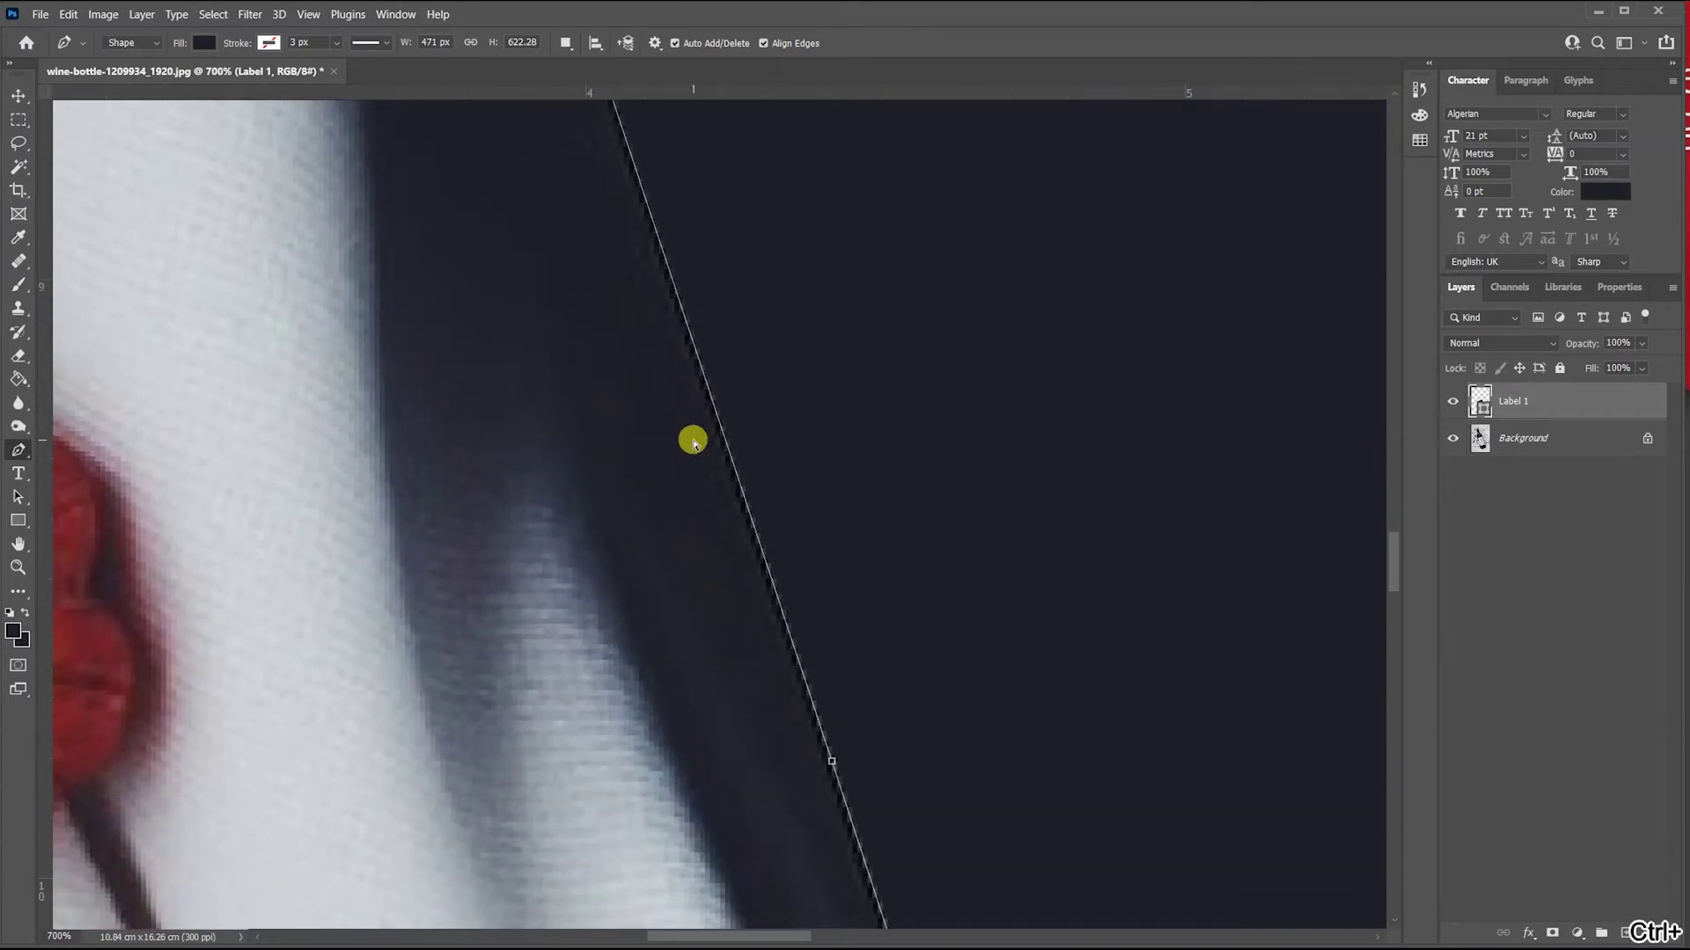
Hide the shape's outline by selecting the Background layer and check the whole bottle for uncovered label edges.
{"action": "key", "text": "ctrl+minus"}
{"action": "key", "text": "ctrl+minus"}
{"action": "key", "text": "ctrl+minus"}
{"action": "key", "text": "ctrl+minus"}
{"action": "key", "text": "ctrl+minus"}
{"action": "key", "text": "ctrl+minus"}
{"action": "key", "text": "ctrl+minus"}
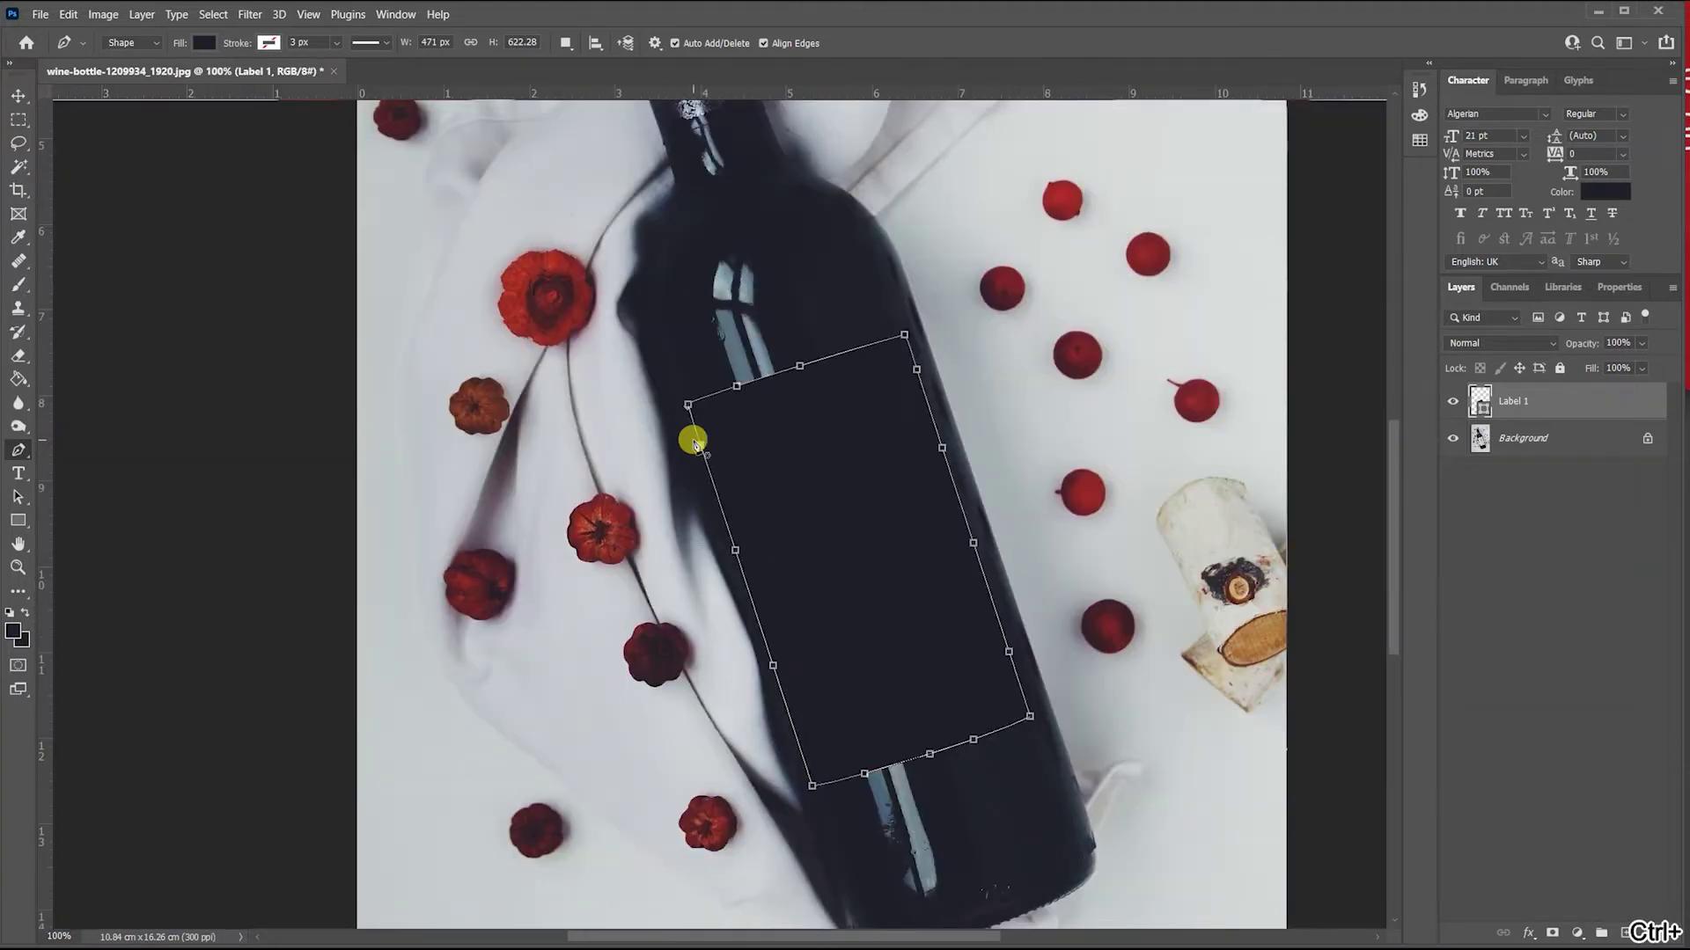
{"action": "left_click", "coordinate": [1525, 440]}
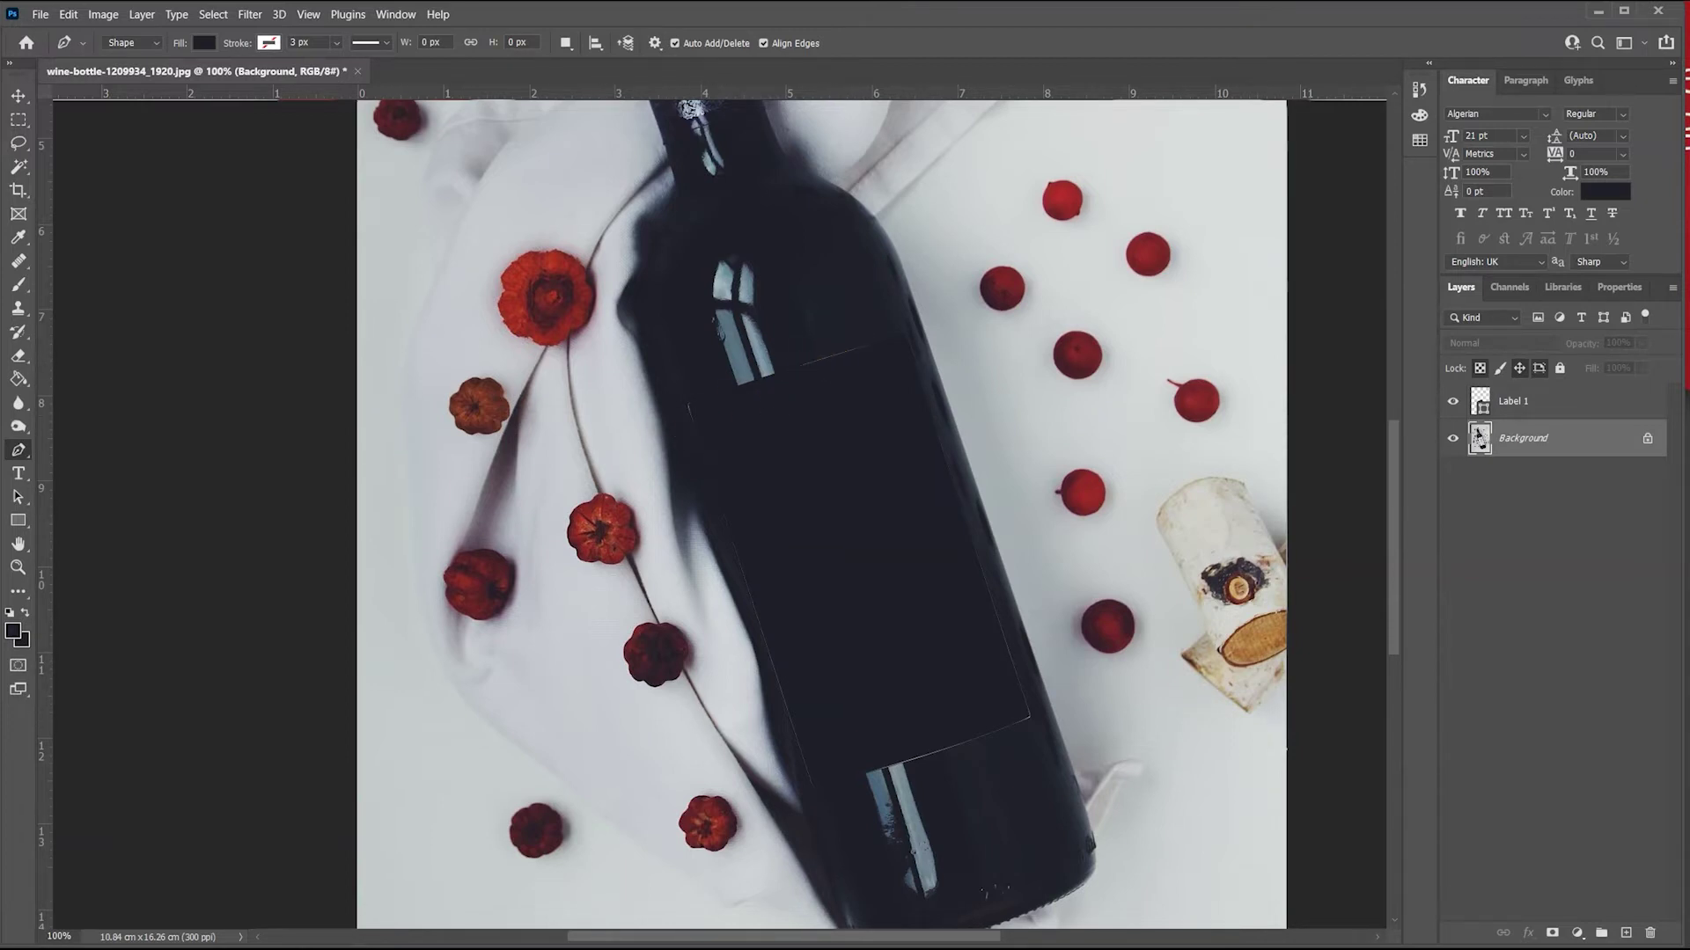
{"action": "key", "text": "ctrl+0"}
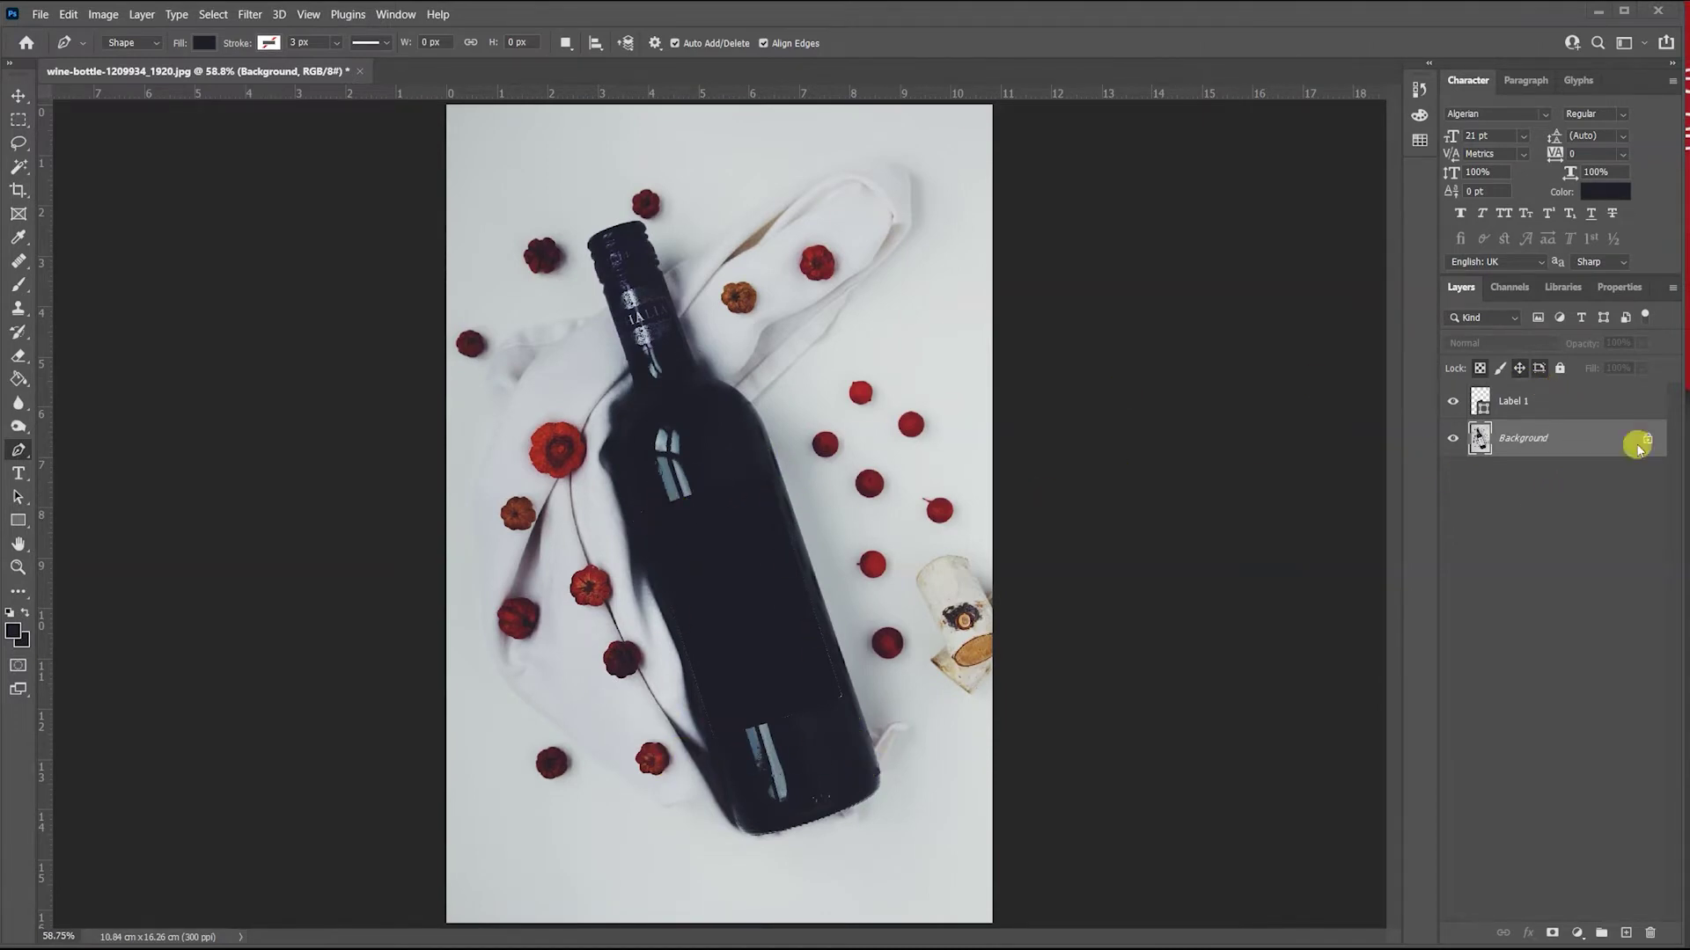
Convert the Label 1 shape layer to a Smart Object.
{"action": "left_click", "coordinate": [1595, 398]}
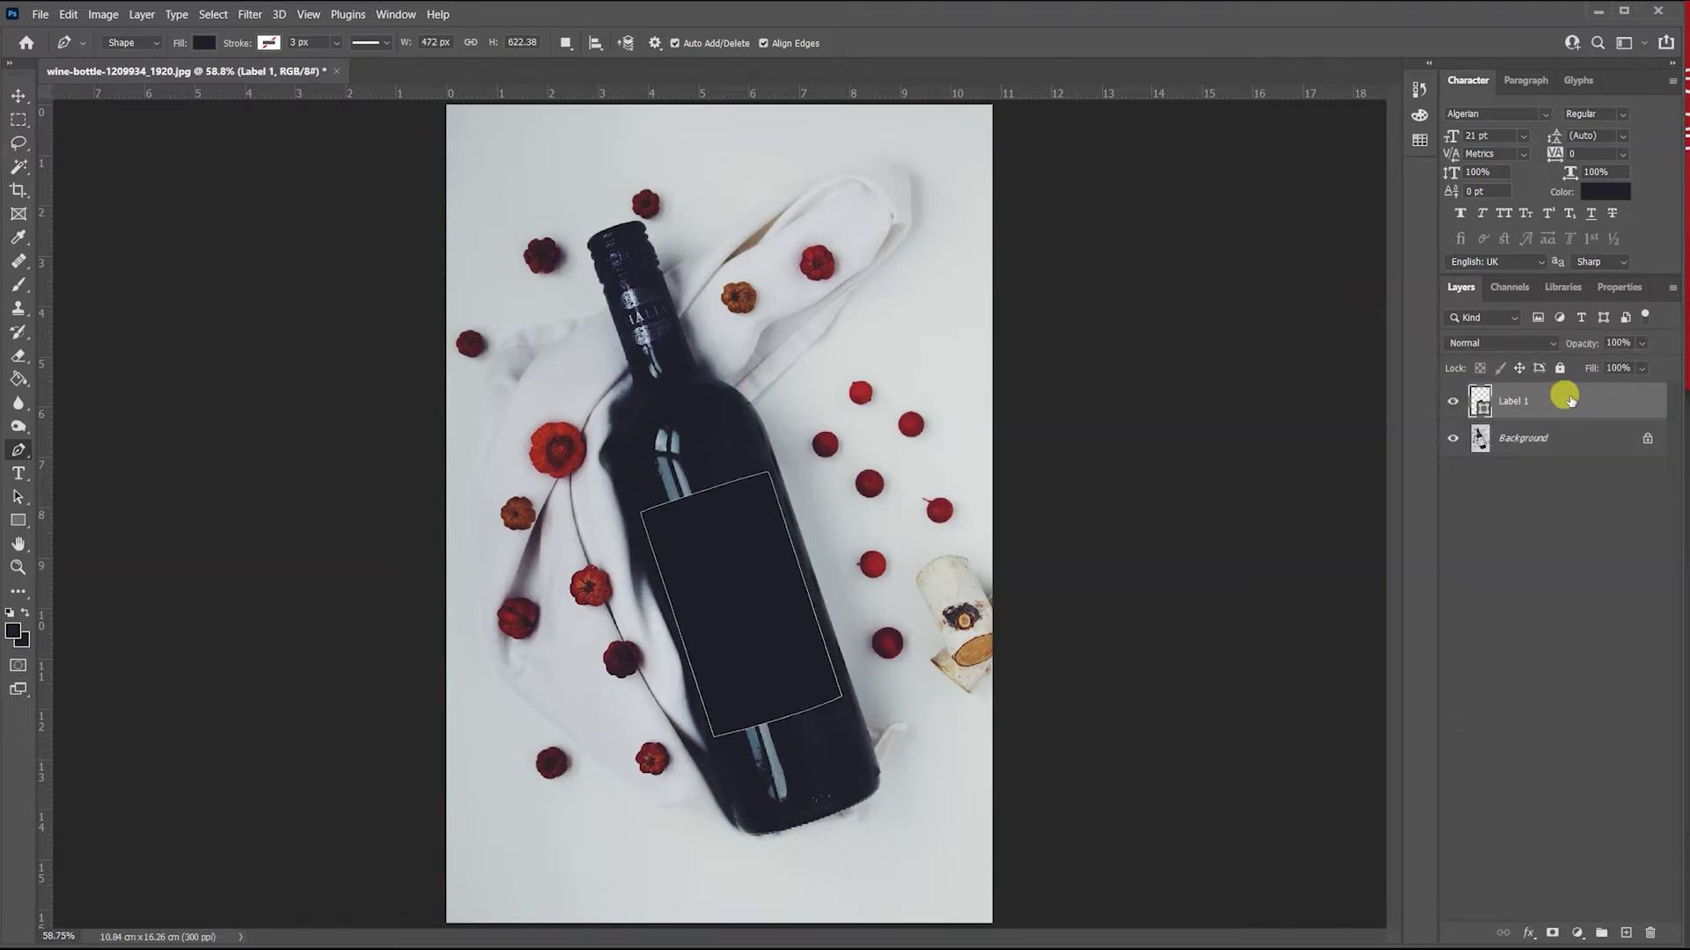
{"action": "right_click", "coordinate": [1572, 400]}
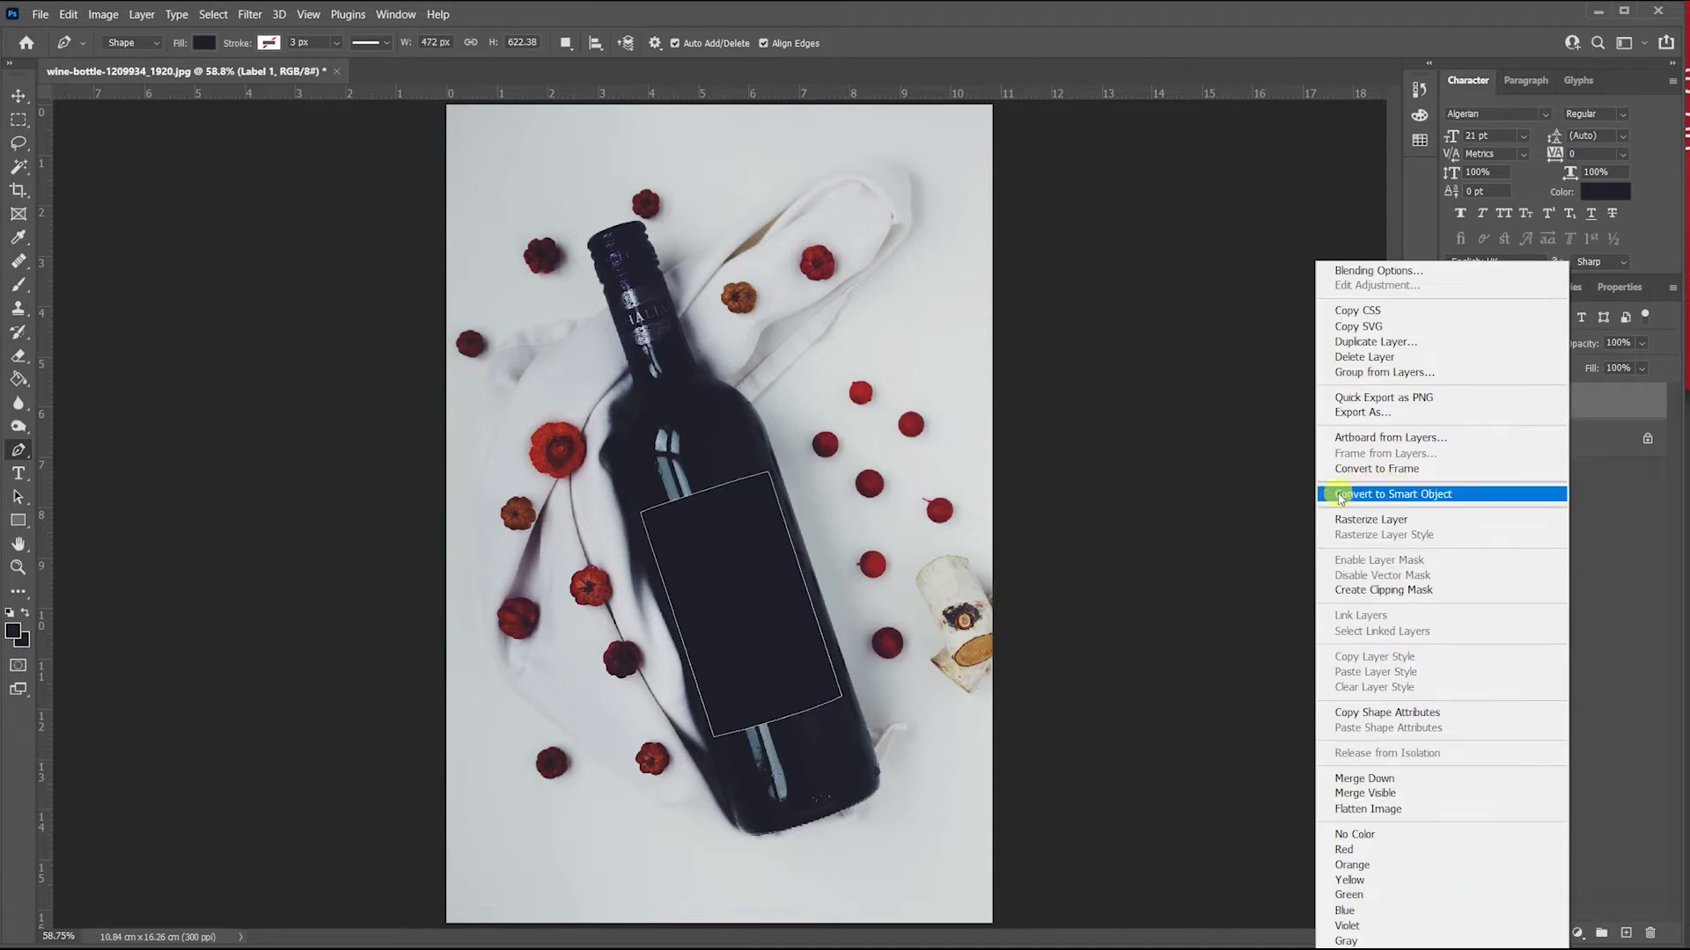
{"action": "left_click", "coordinate": [1449, 495]}
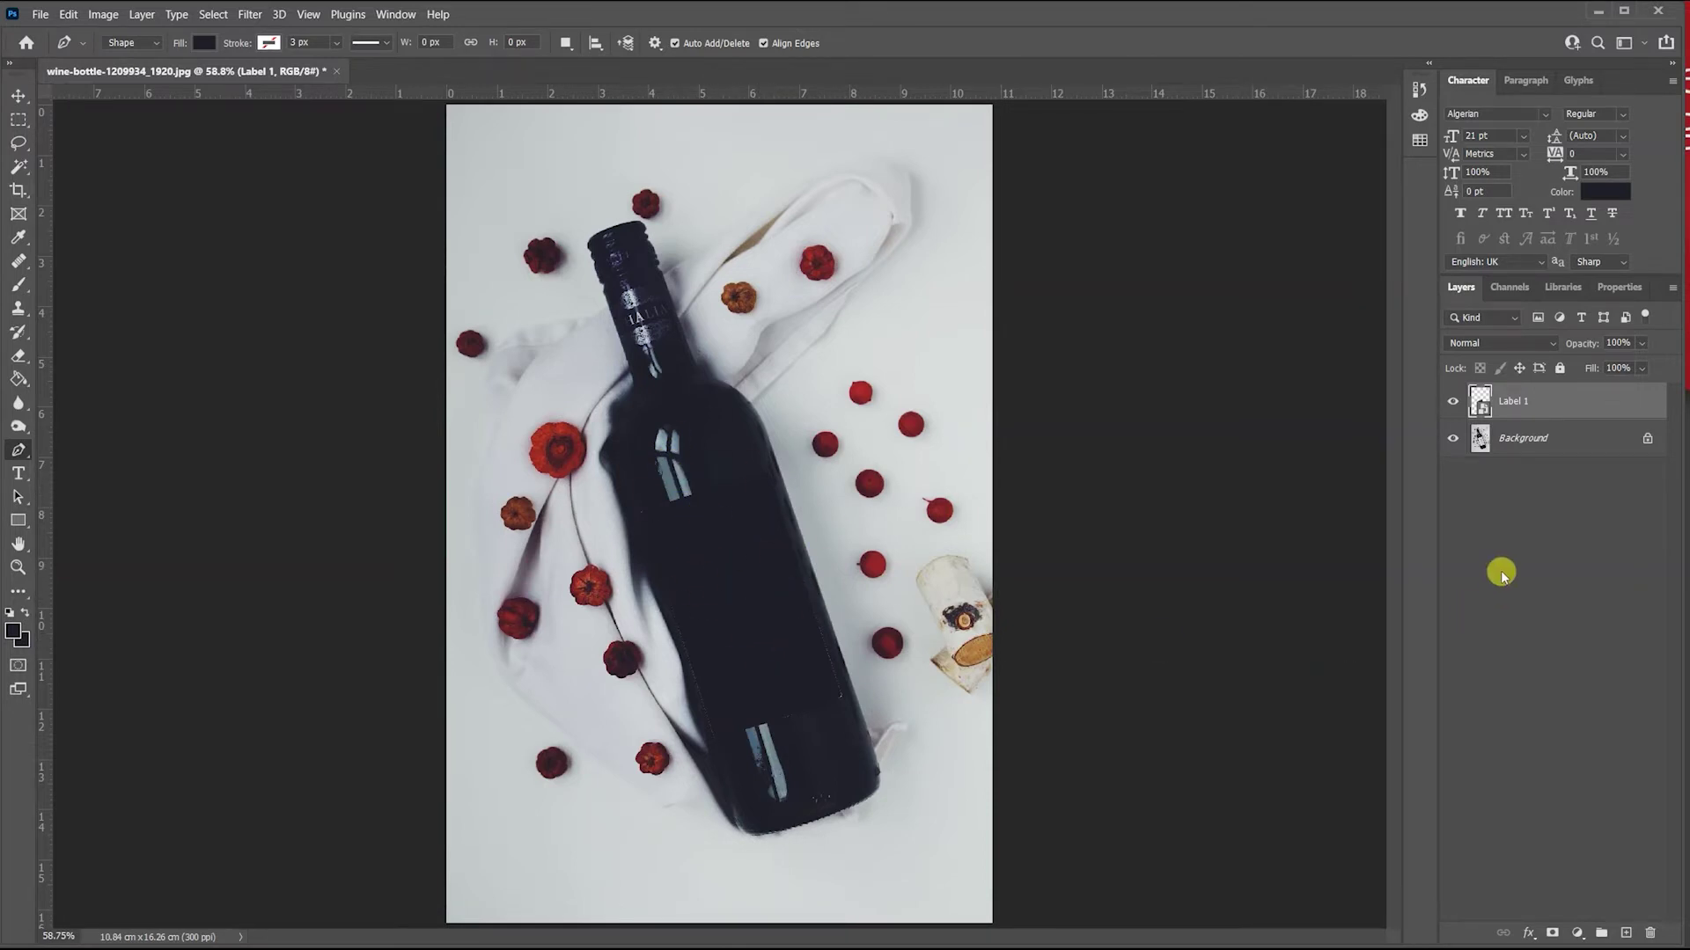
Open the Label 1 Smart Object's contents and compare them with the label on the wine bottle document.
{"action": "double_click", "coordinate": [1480, 407]}
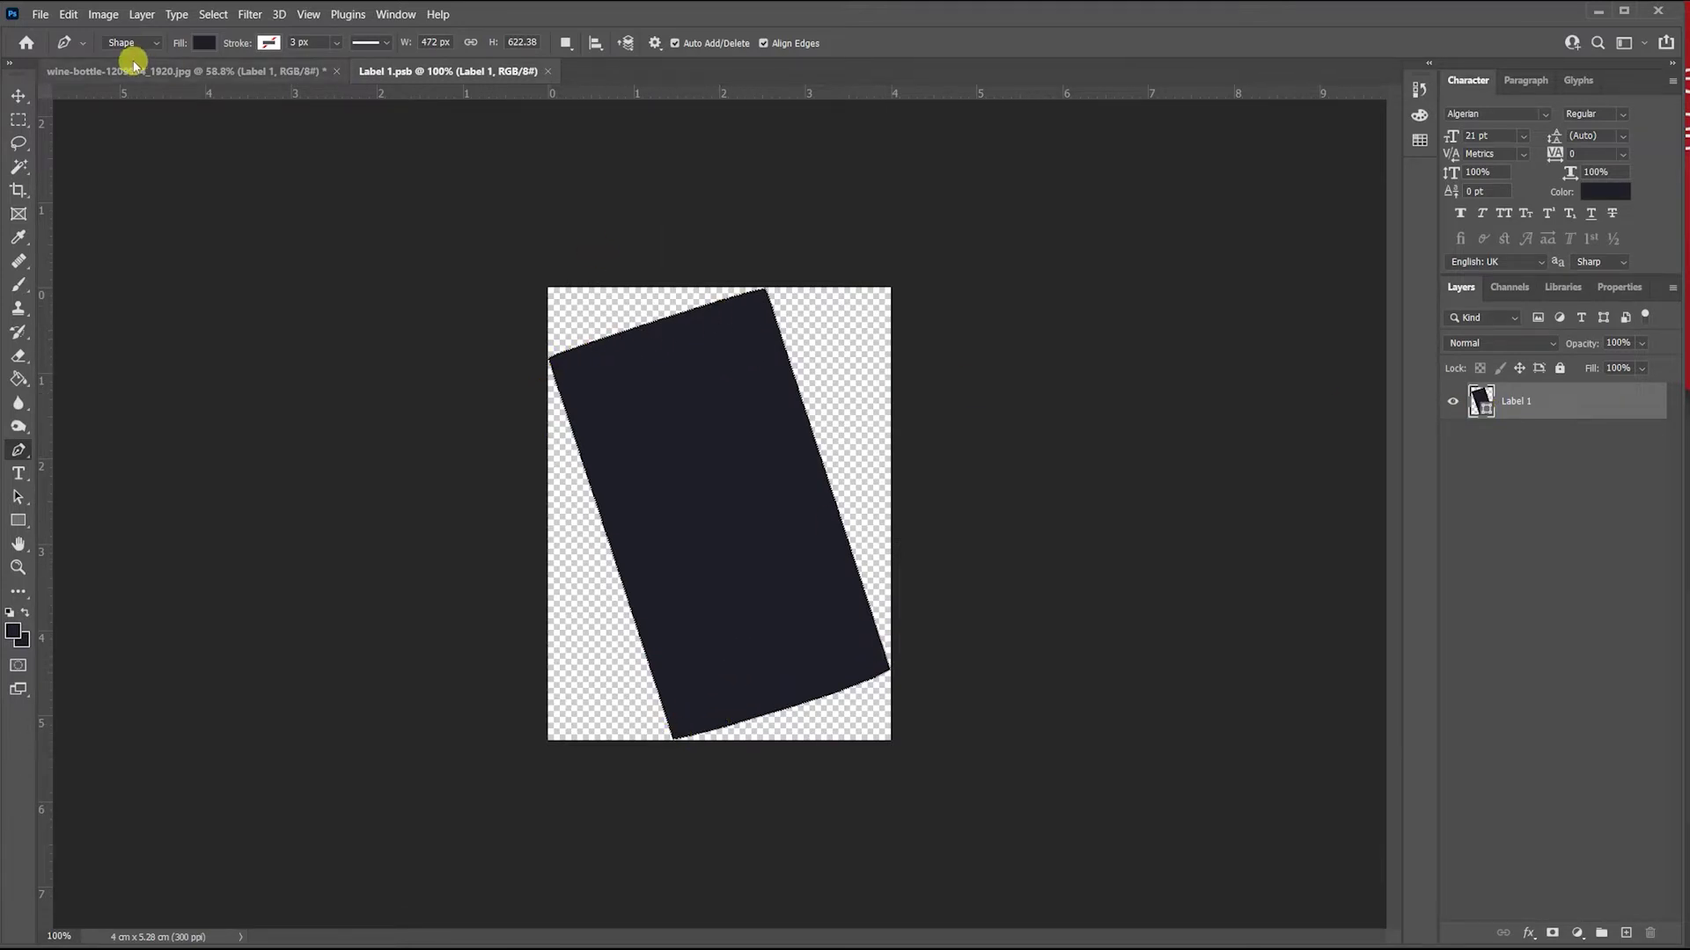
{"action": "left_click", "coordinate": [186, 74]}
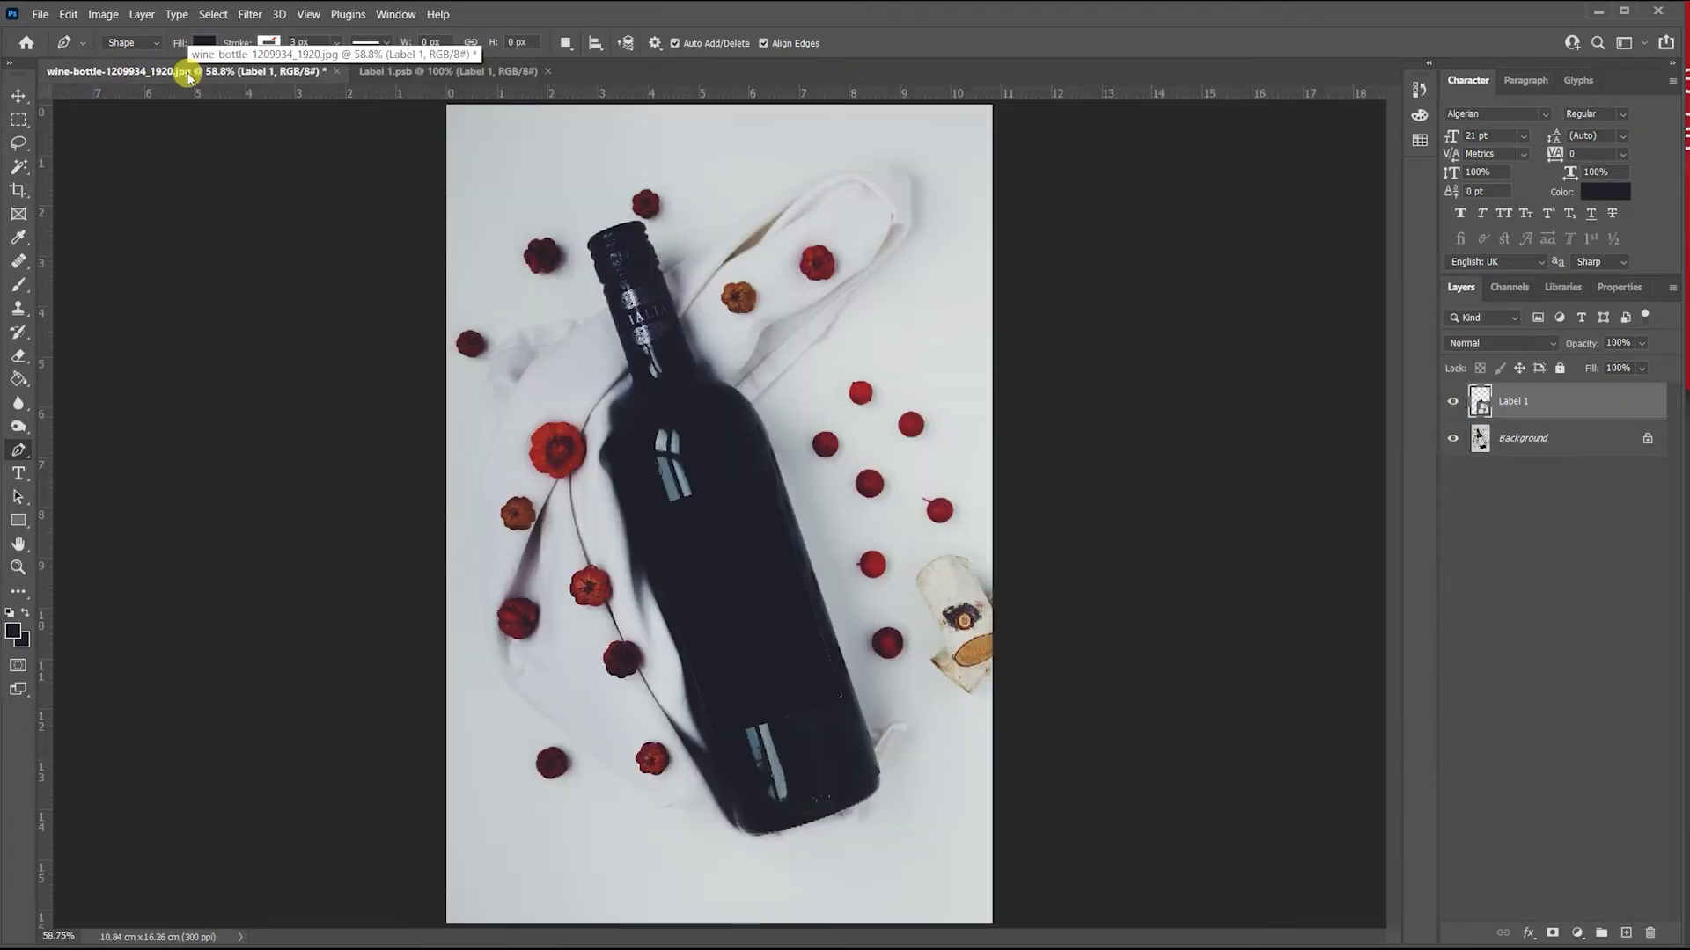
{"action": "left_click", "coordinate": [422, 72]}
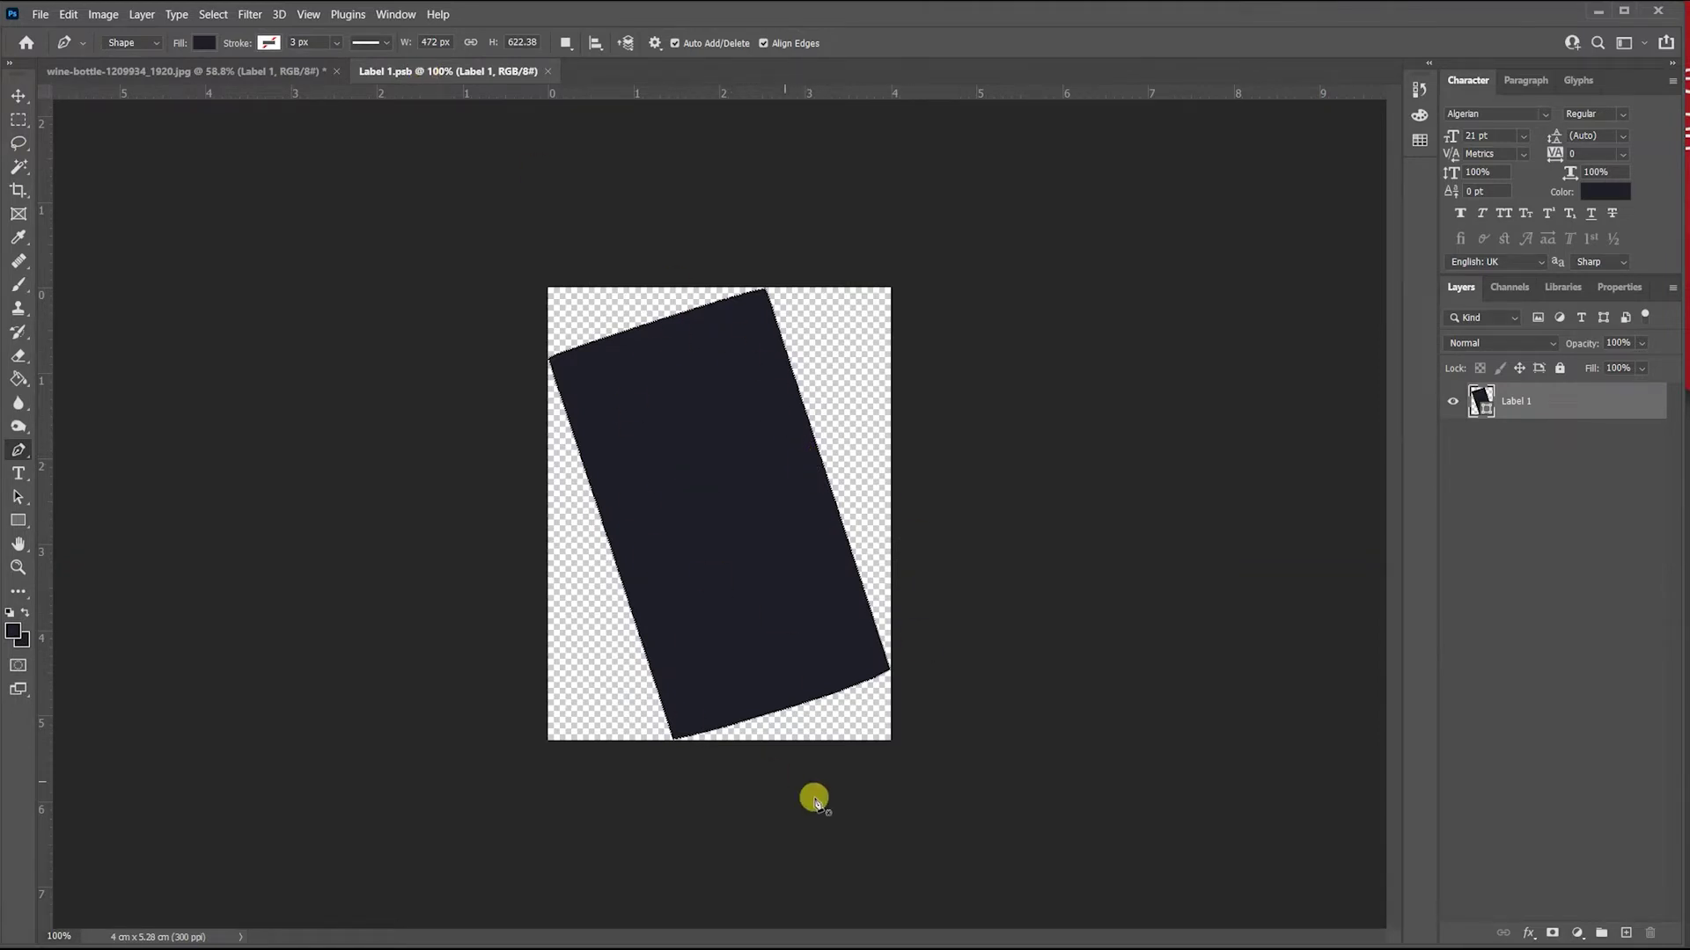
{"action": "left_click", "coordinate": [244, 75]}
{"action": "left_click", "coordinate": [457, 72]}
Open the Pexels paper-texture image ending in 7708560, the one with NOTHING WRITTEN printed on it.
{"action": "left_click", "coordinate": [40, 14]}
{"action": "left_click", "coordinate": [62, 51]}
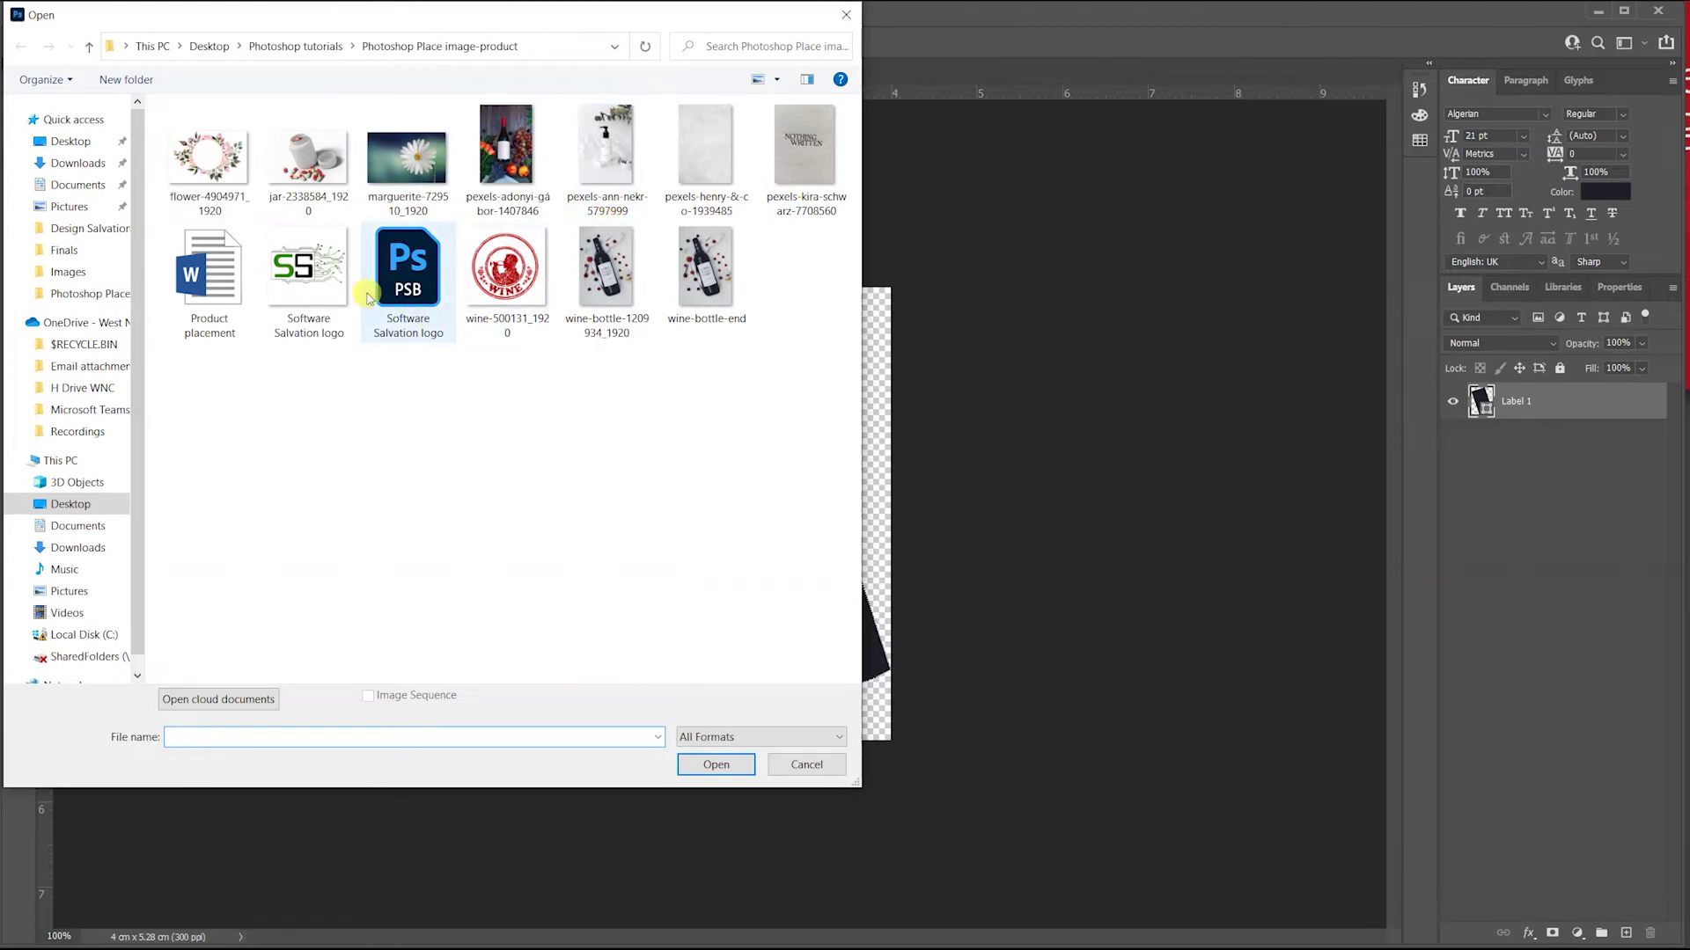
{"action": "left_click", "coordinate": [807, 157]}
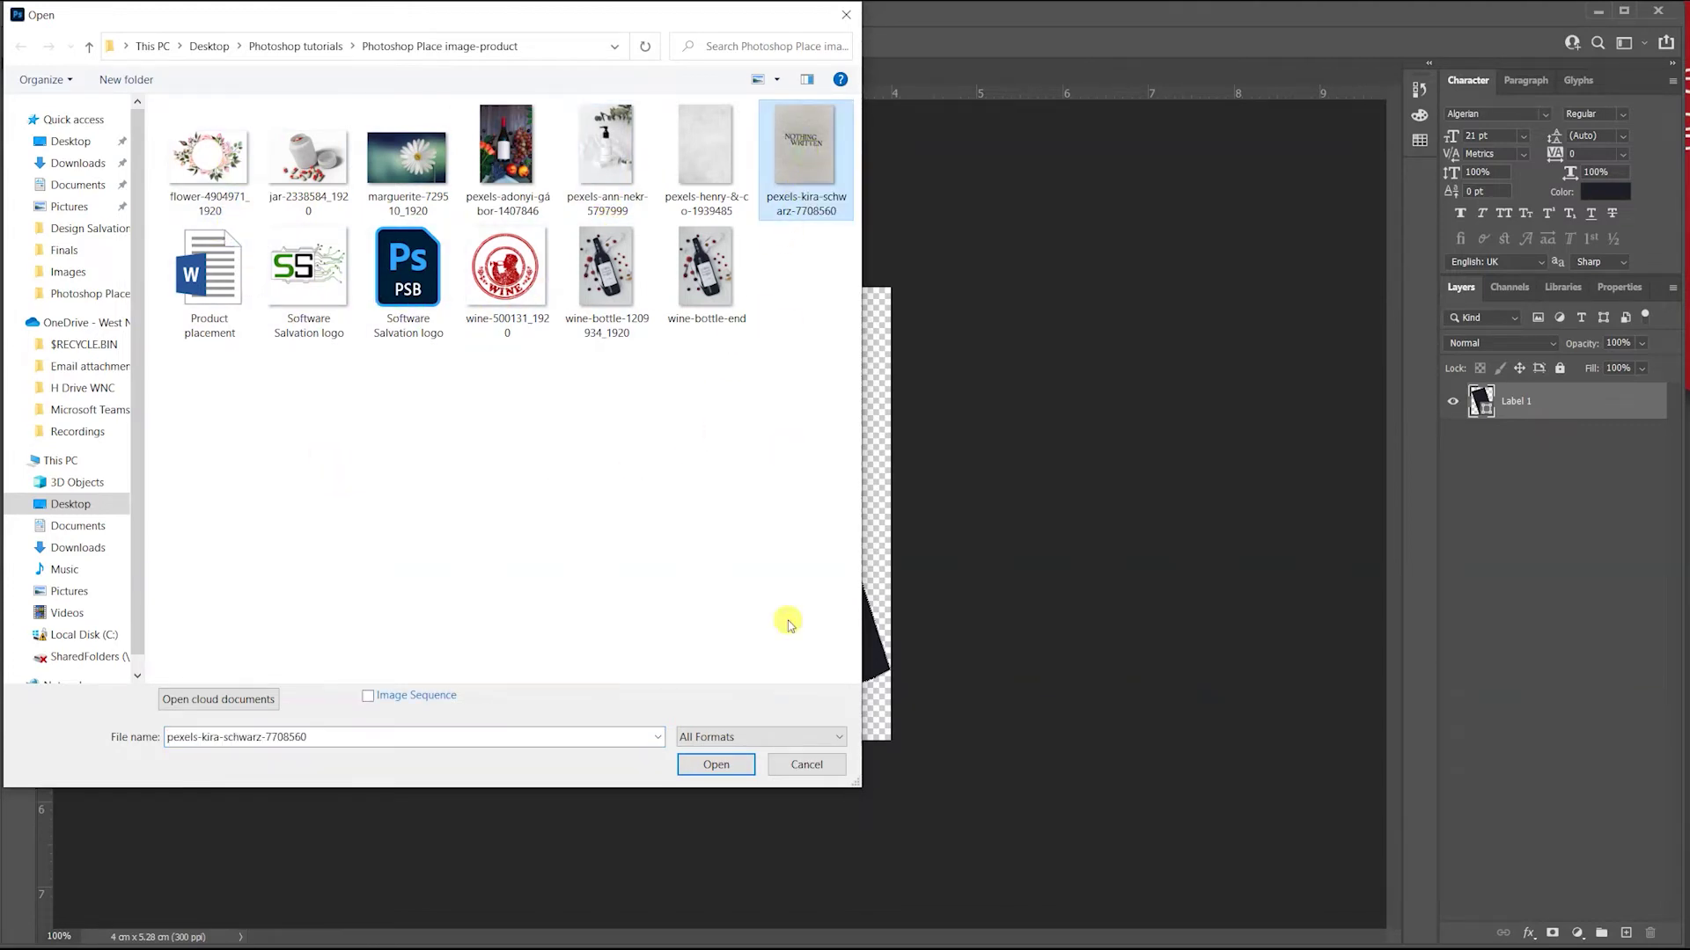
{"action": "left_click", "coordinate": [717, 764]}
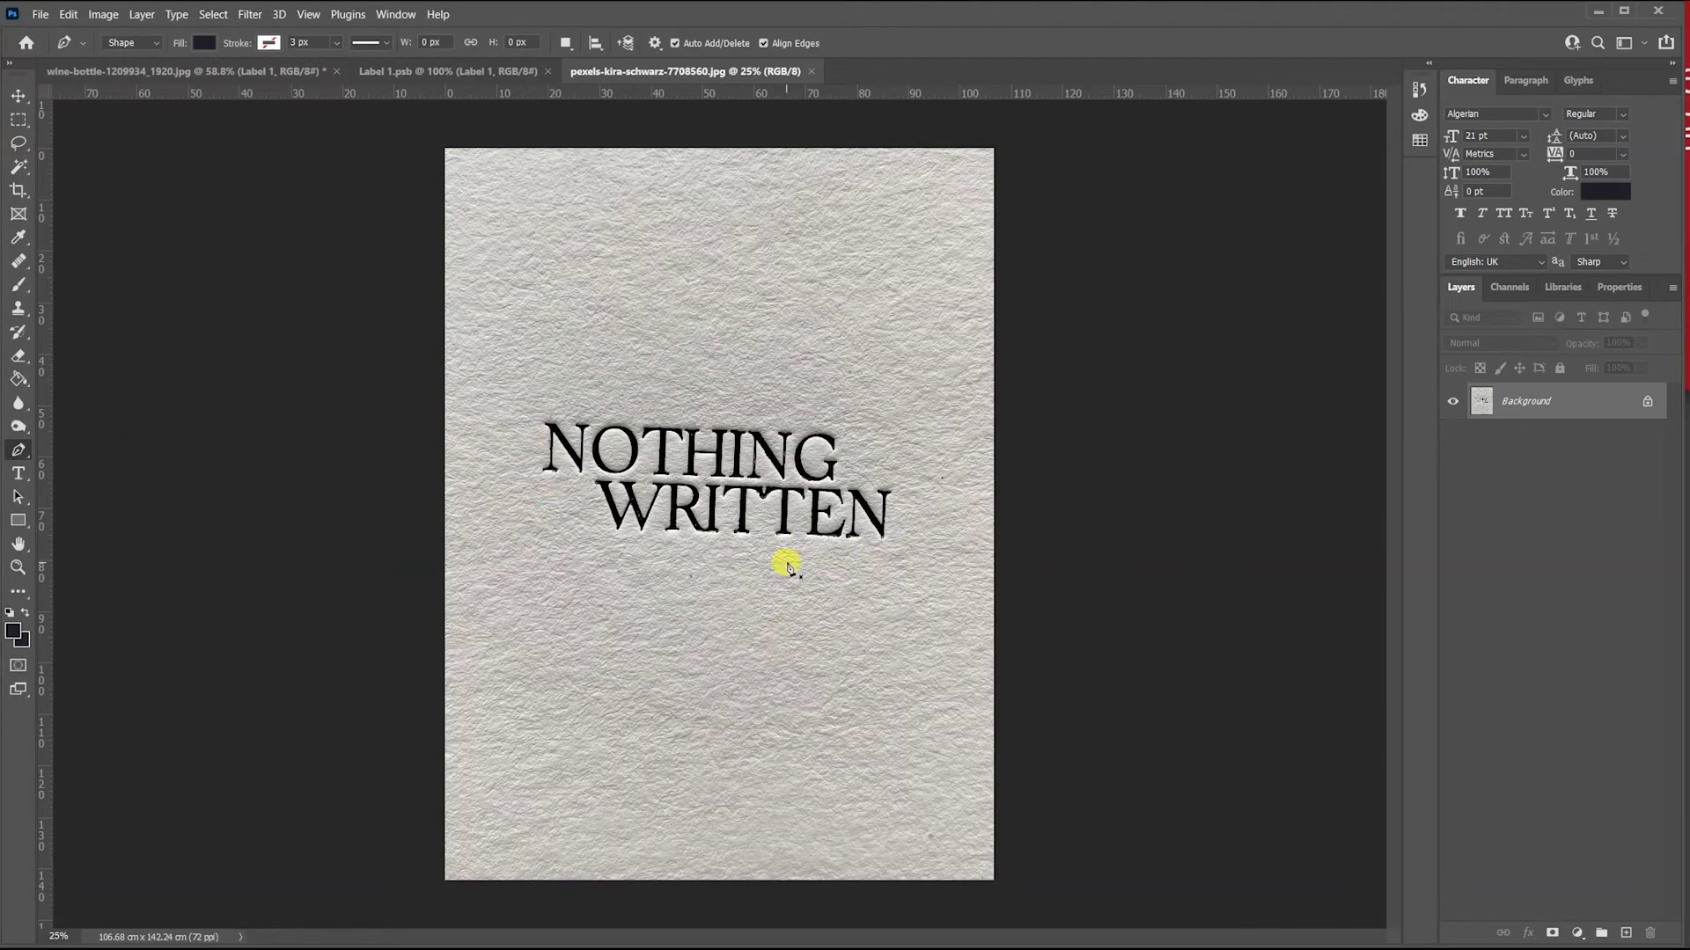
Remove the NOTHING WRITTEN text from the paper image with a rectangular selection and a Content-Aware fill at 100% opacity.
{"action": "left_click_drag", "start_coordinate": [18, 126], "coordinate": [68, 120]}
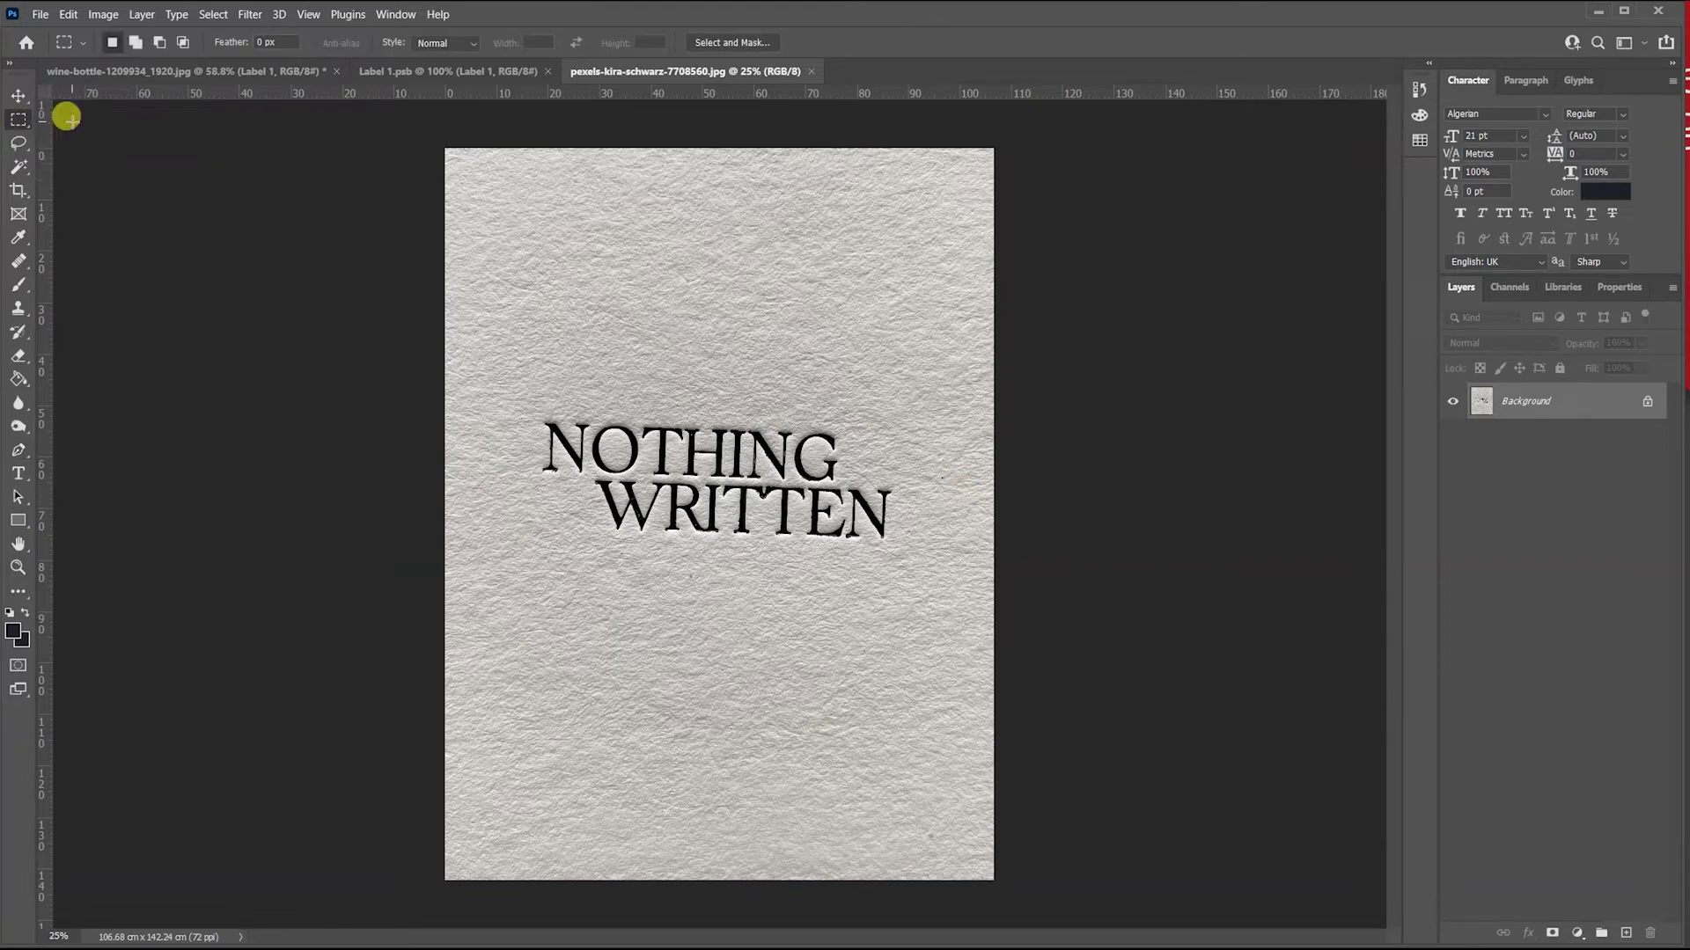
{"action": "left_click_drag", "start_coordinate": [497, 359], "coordinate": [950, 596]}
{"action": "left_click", "coordinate": [71, 16]}
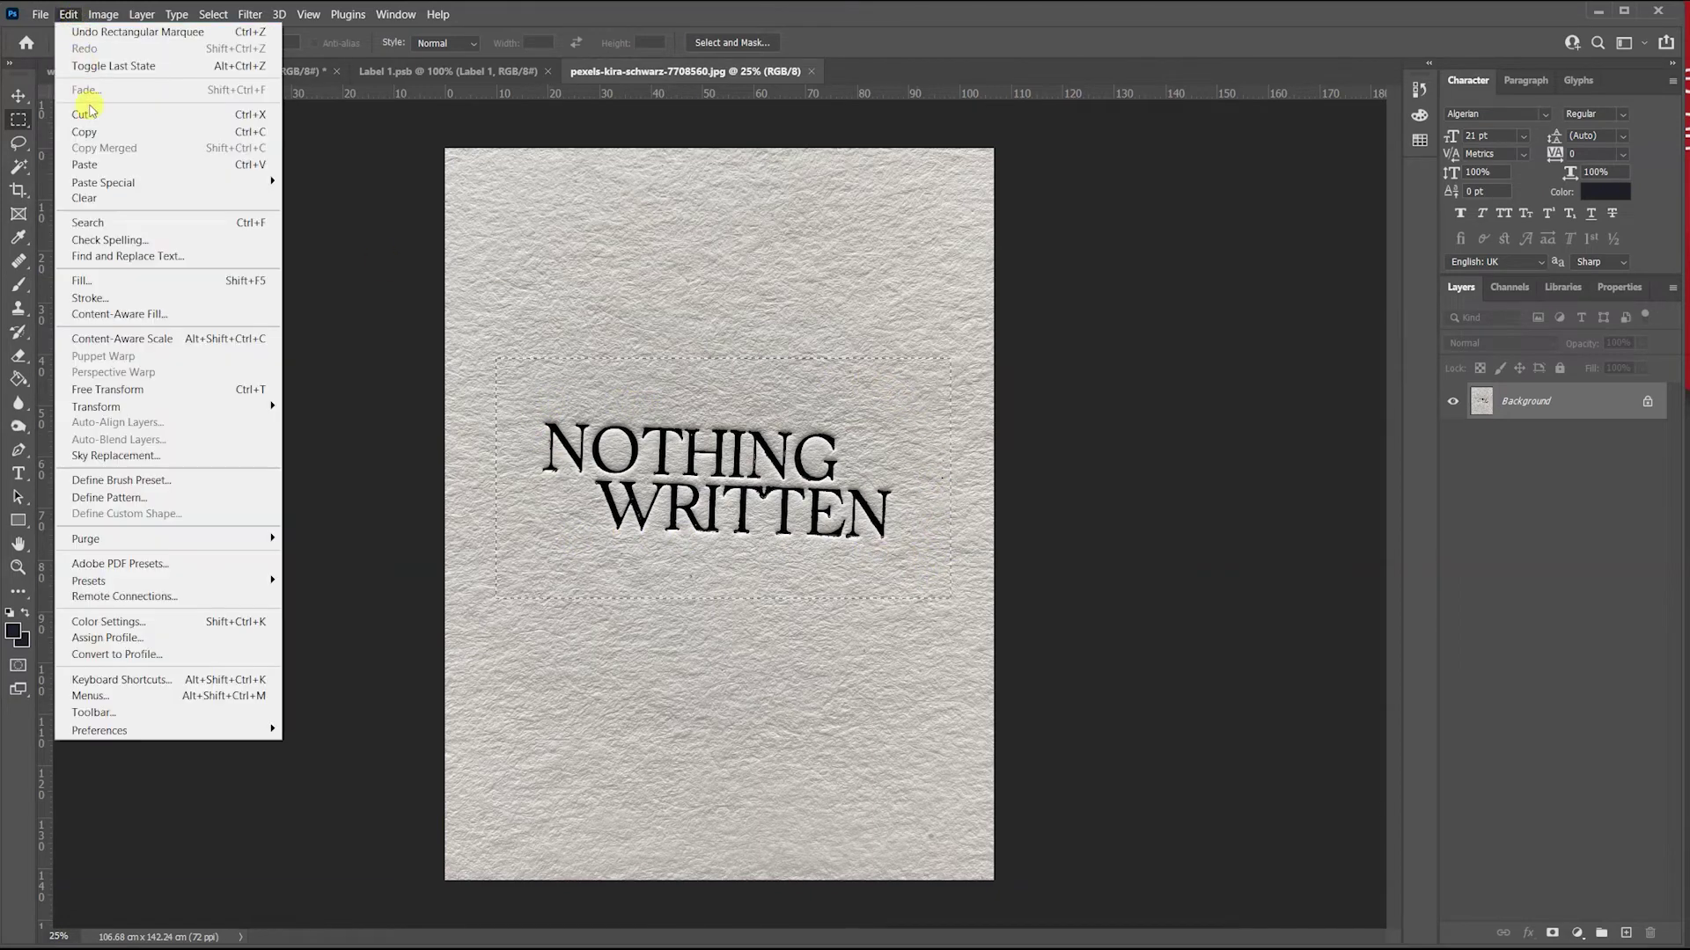
{"action": "left_click", "coordinate": [97, 280]}
{"action": "left_click", "coordinate": [542, 176]}
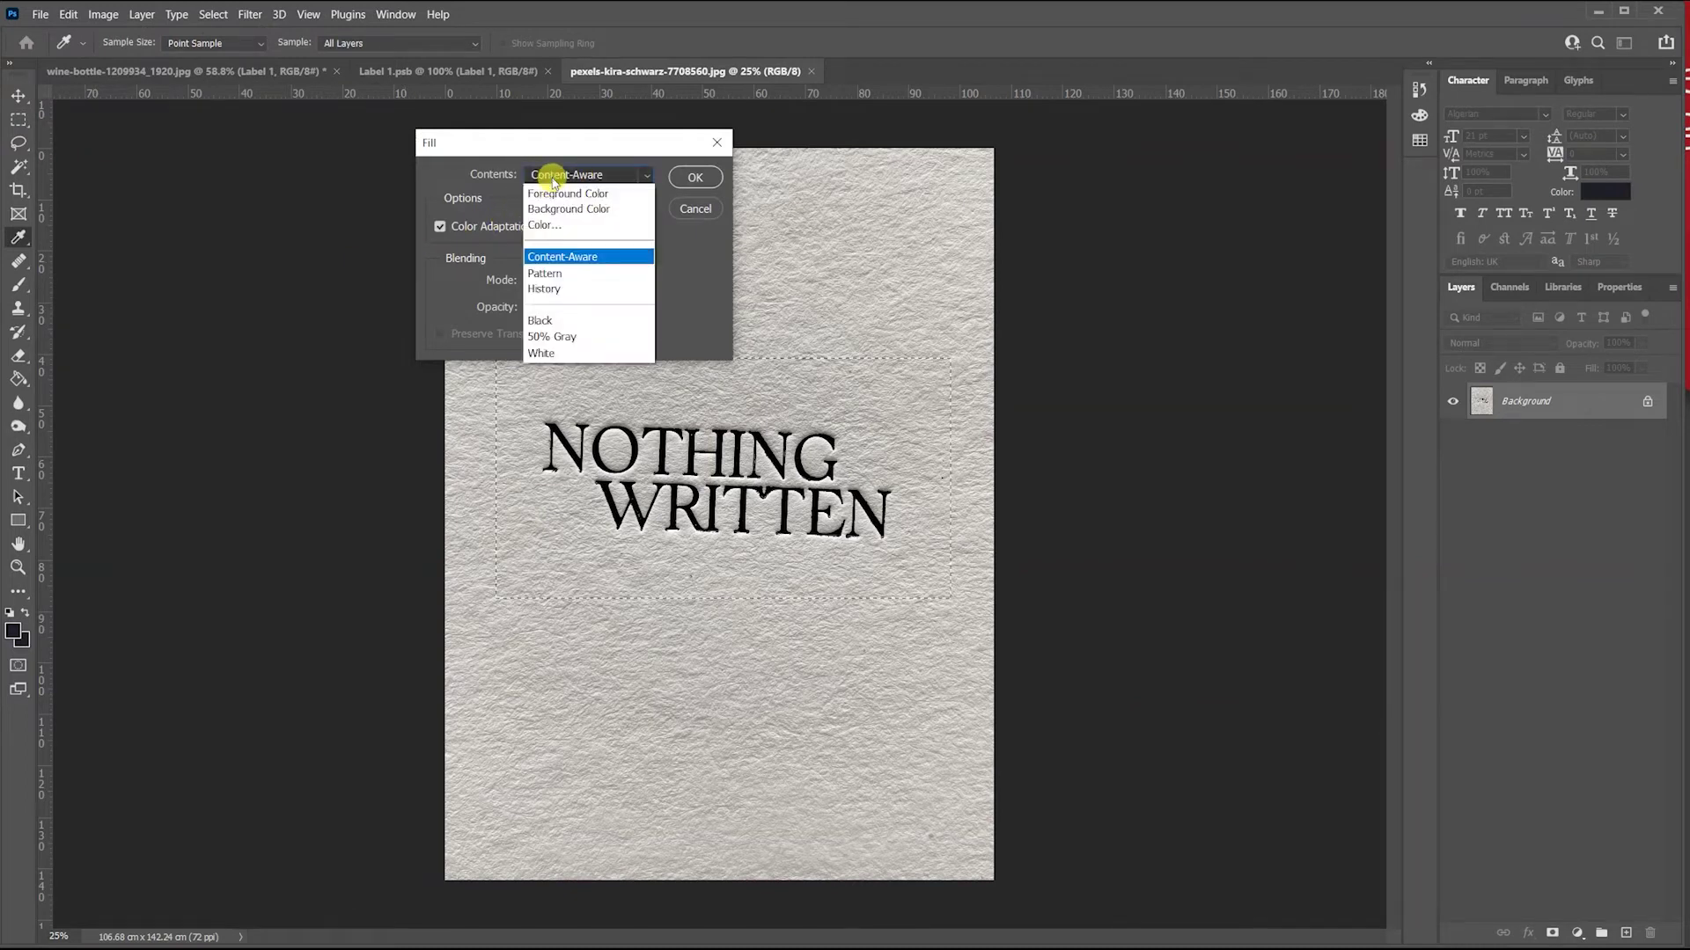
{"action": "left_click", "coordinate": [552, 257]}
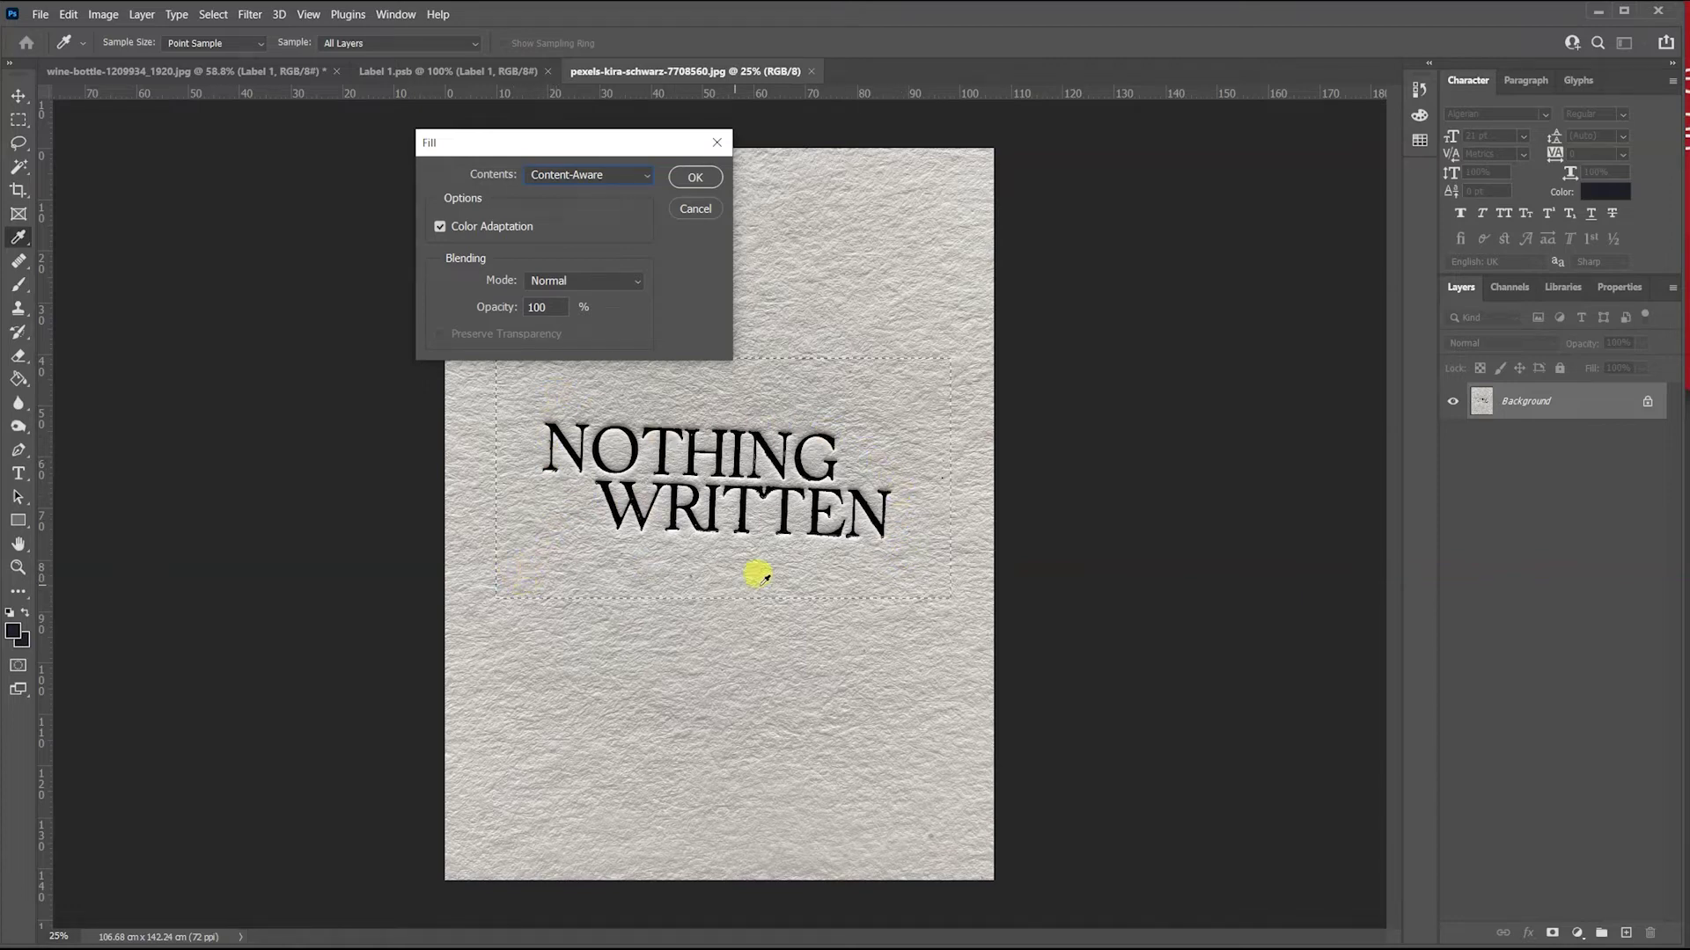
{"action": "left_click", "coordinate": [695, 177]}
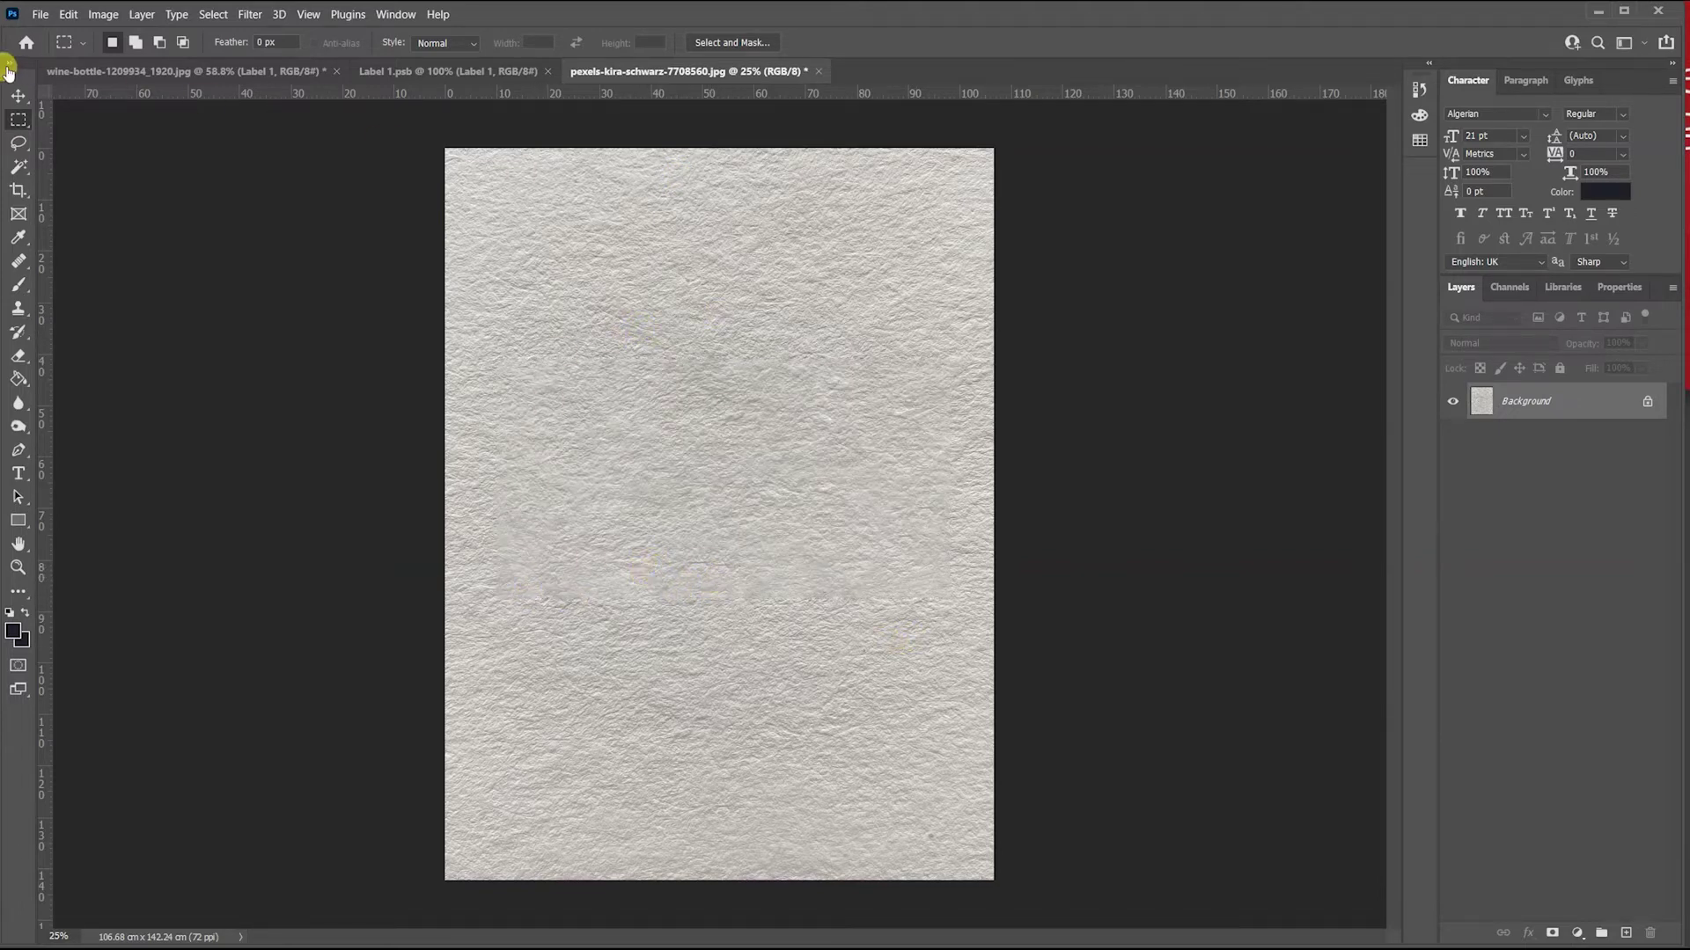
Copy the cleaned paper texture into the Label 1 document as a new layer above the label shape.
{"action": "left_click", "coordinate": [18, 94]}
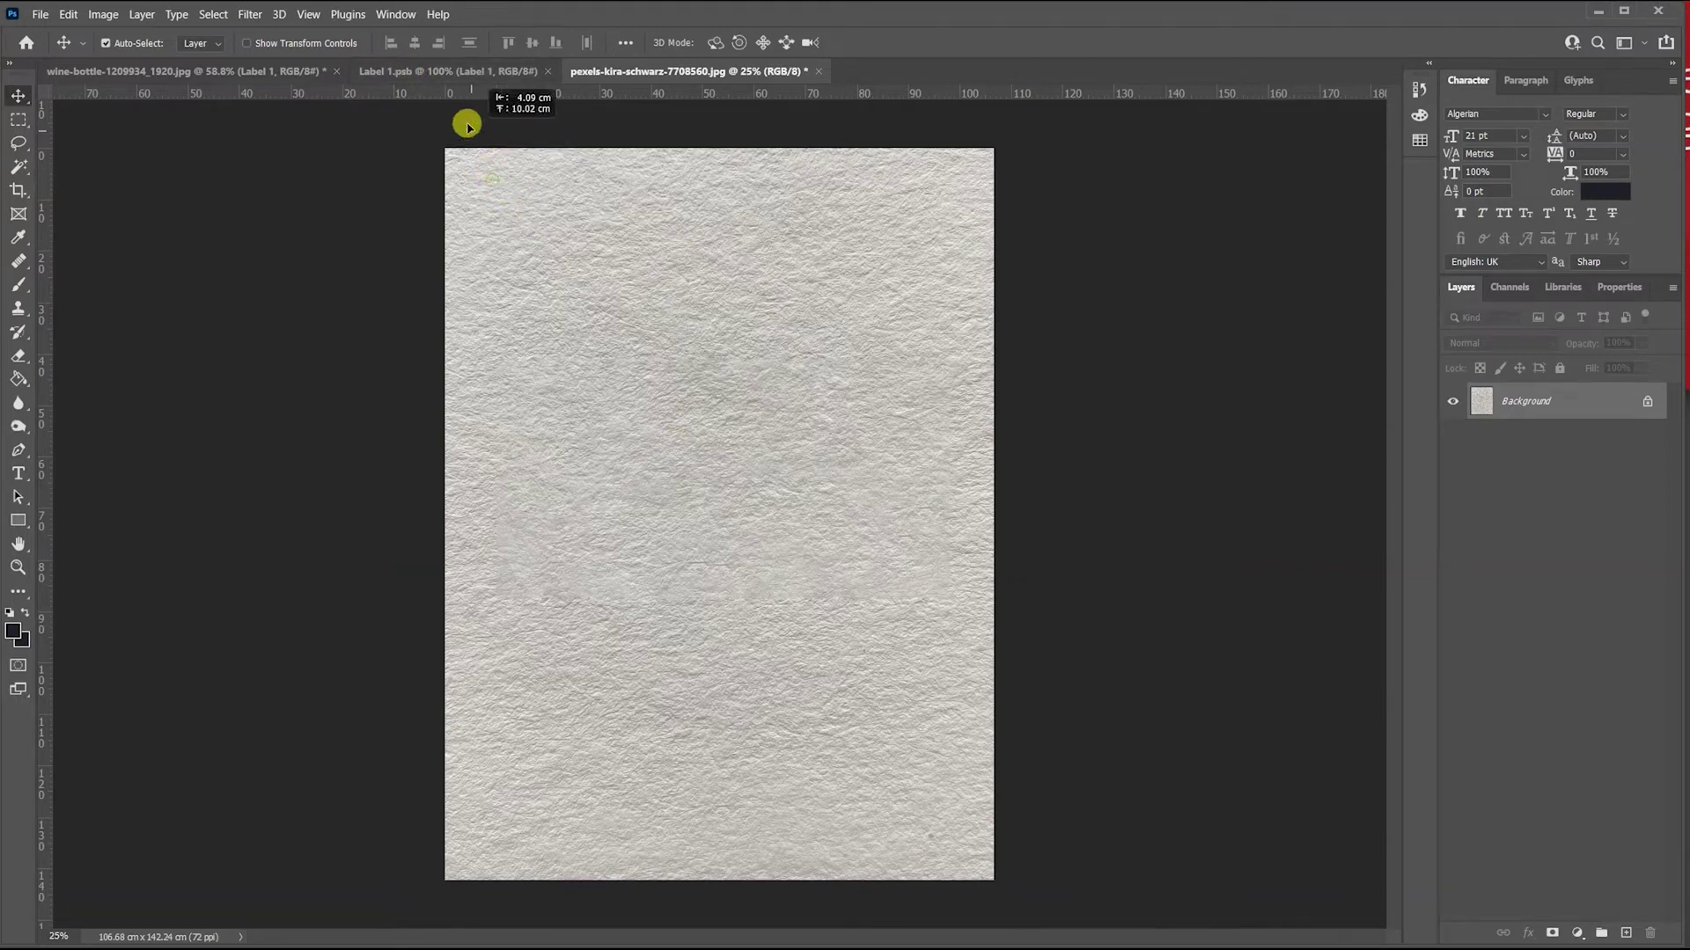
{"action": "left_click", "coordinate": [440, 71]}
{"action": "left_click_drag", "start_coordinate": [508, 154], "coordinate": [664, 392]}
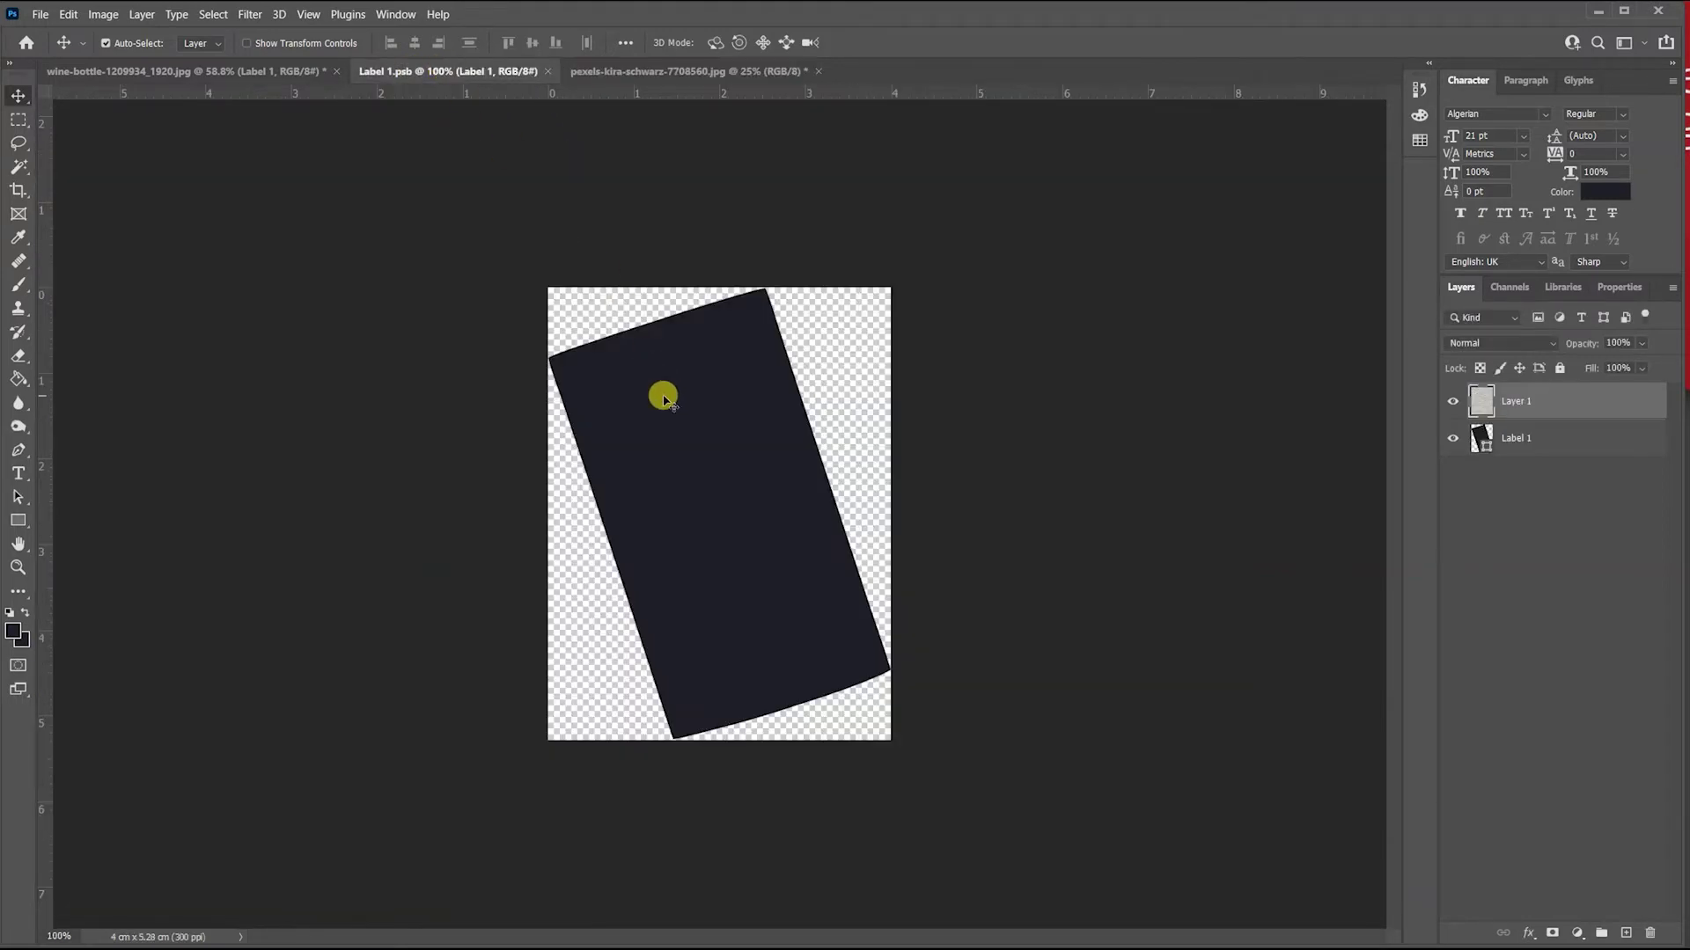
Shift the oversized paper layer down and to the left until its upper-right corner comes near the canvas.
{"action": "key", "text": "ctrl+t"}
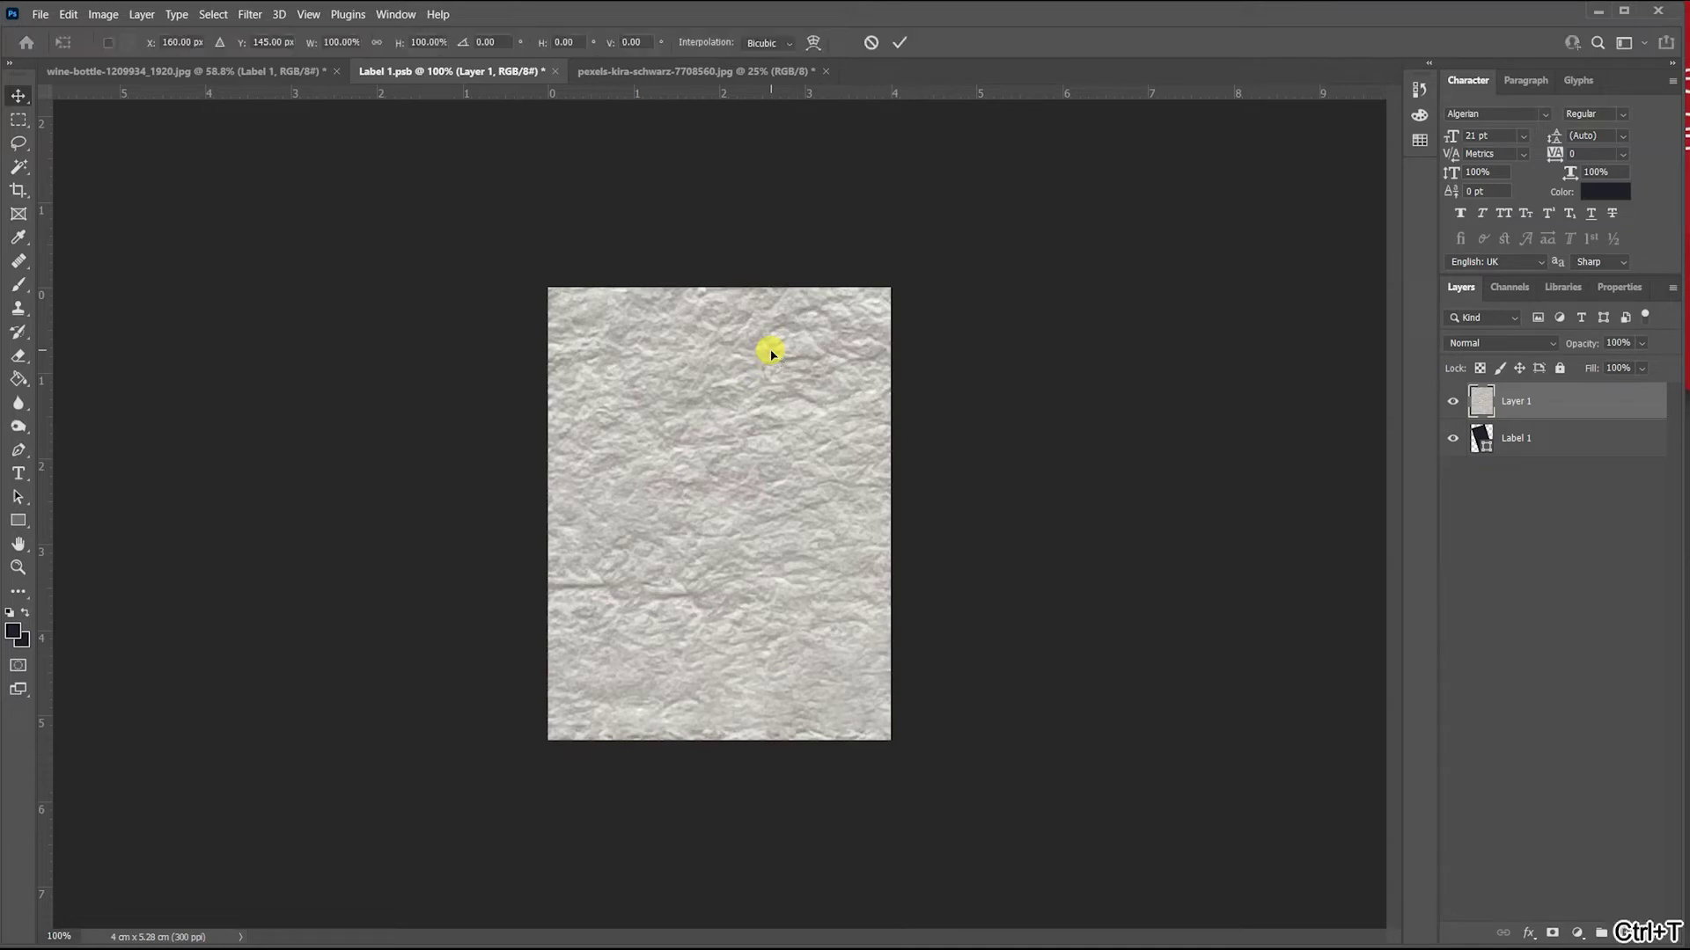
{"action": "key", "text": "Return"}
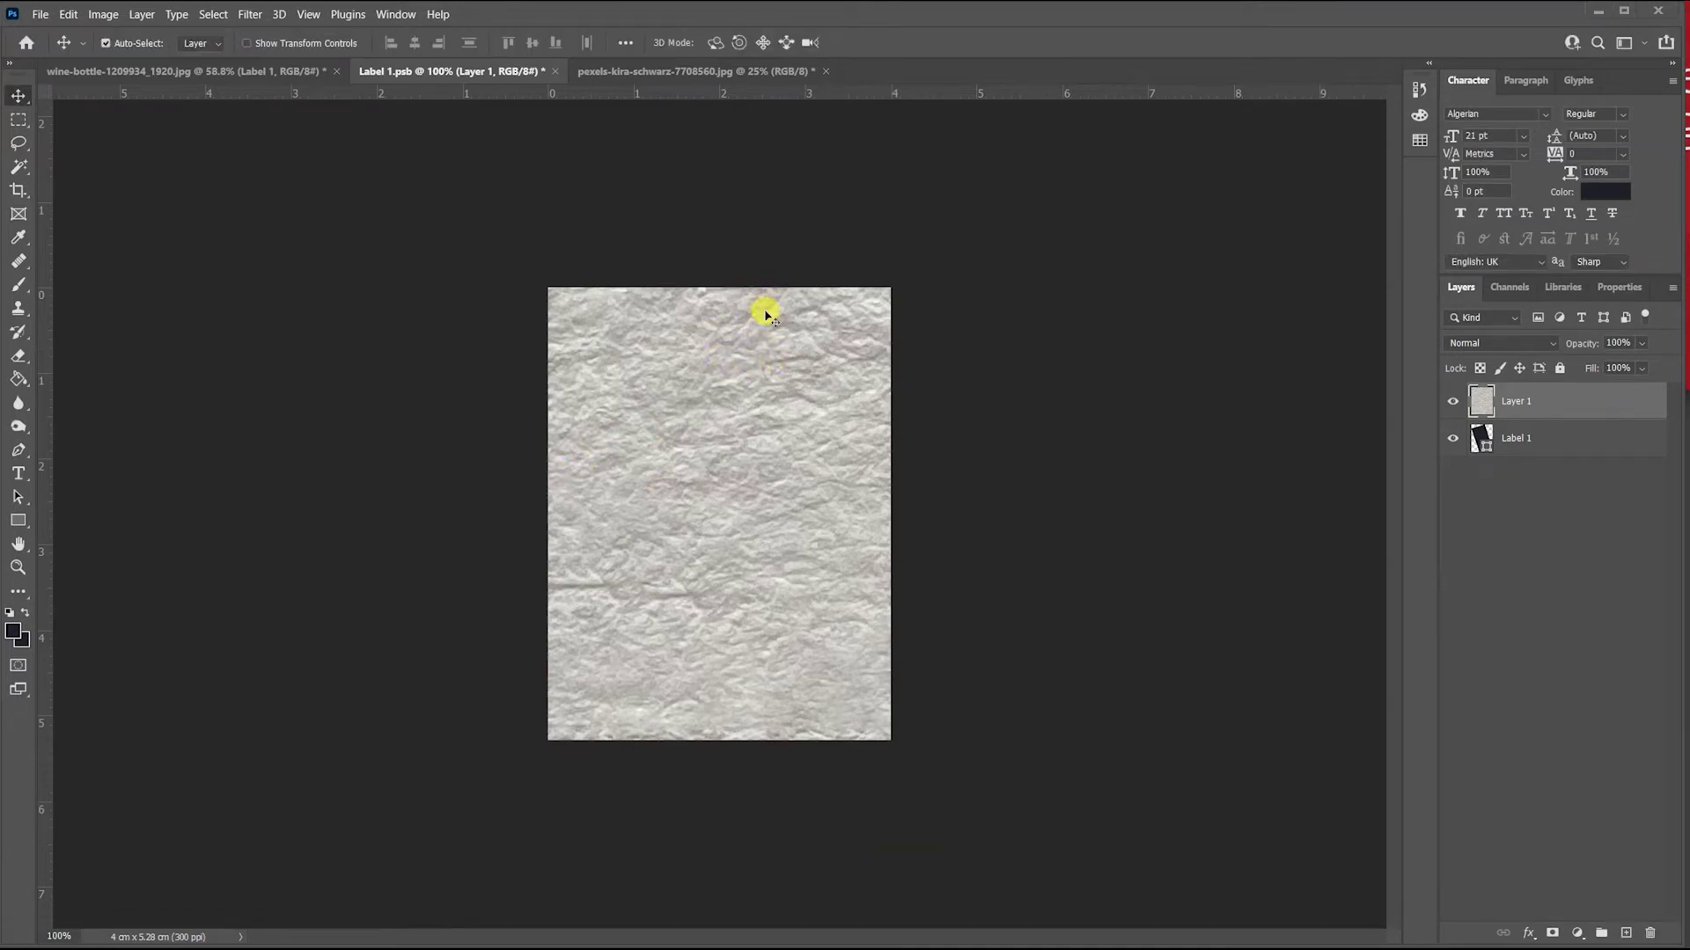
{"action": "left_click_drag", "start_coordinate": [806, 345], "coordinate": [708, 416]}
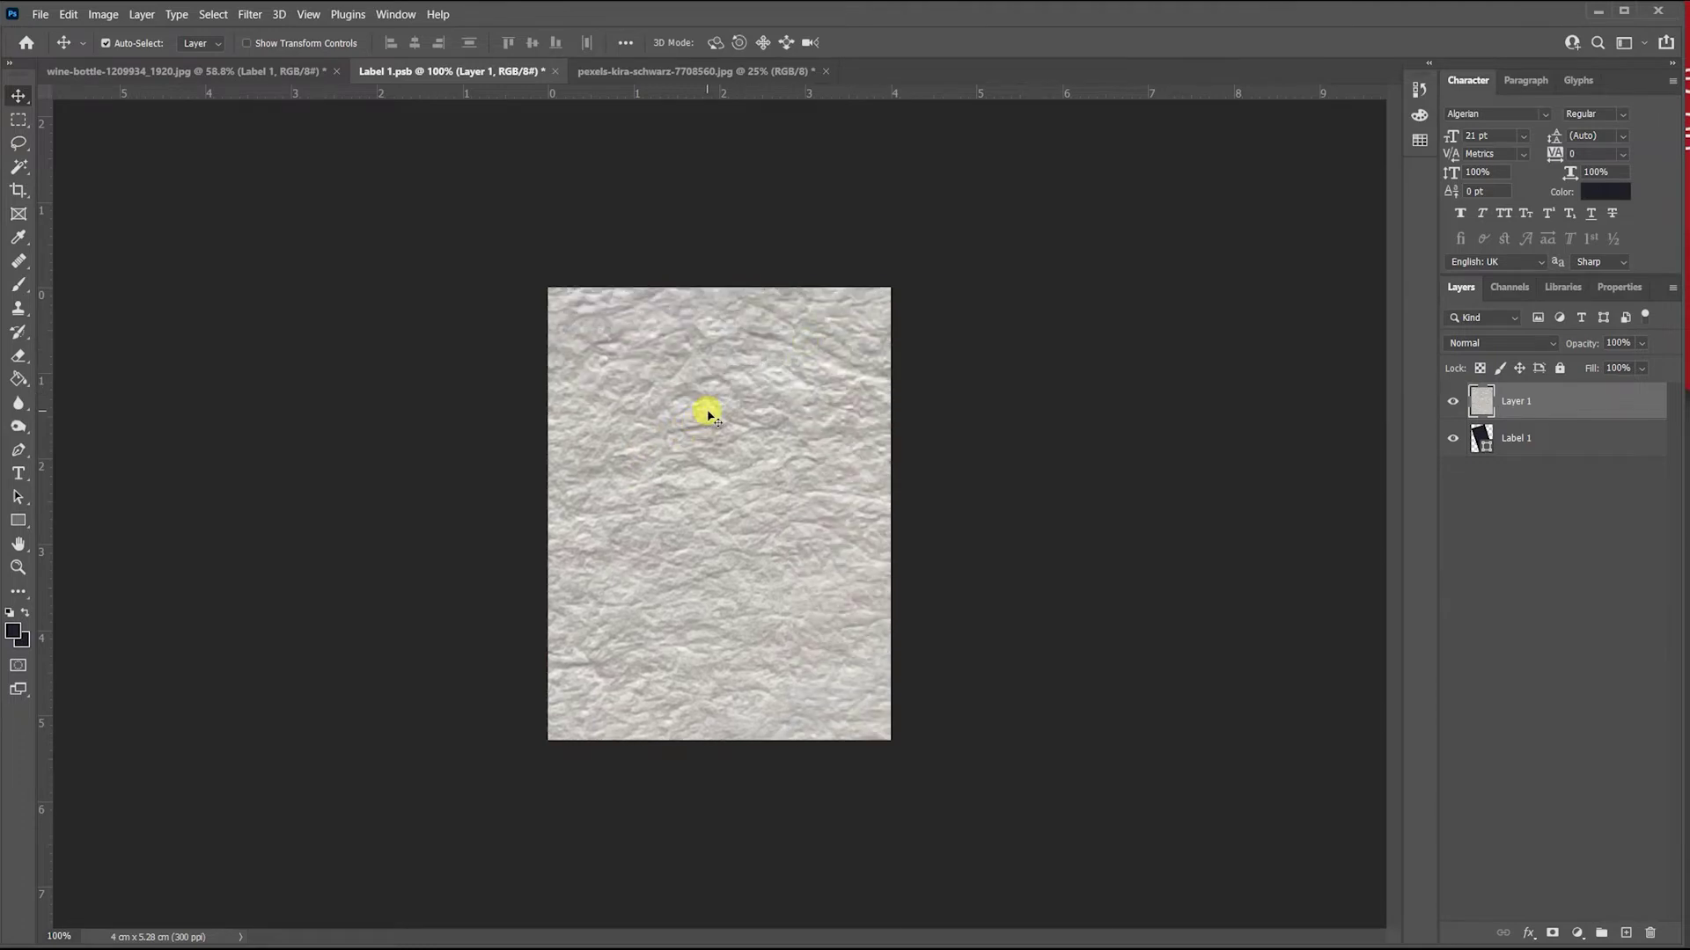
{"action": "key", "text": "ctrl+t"}
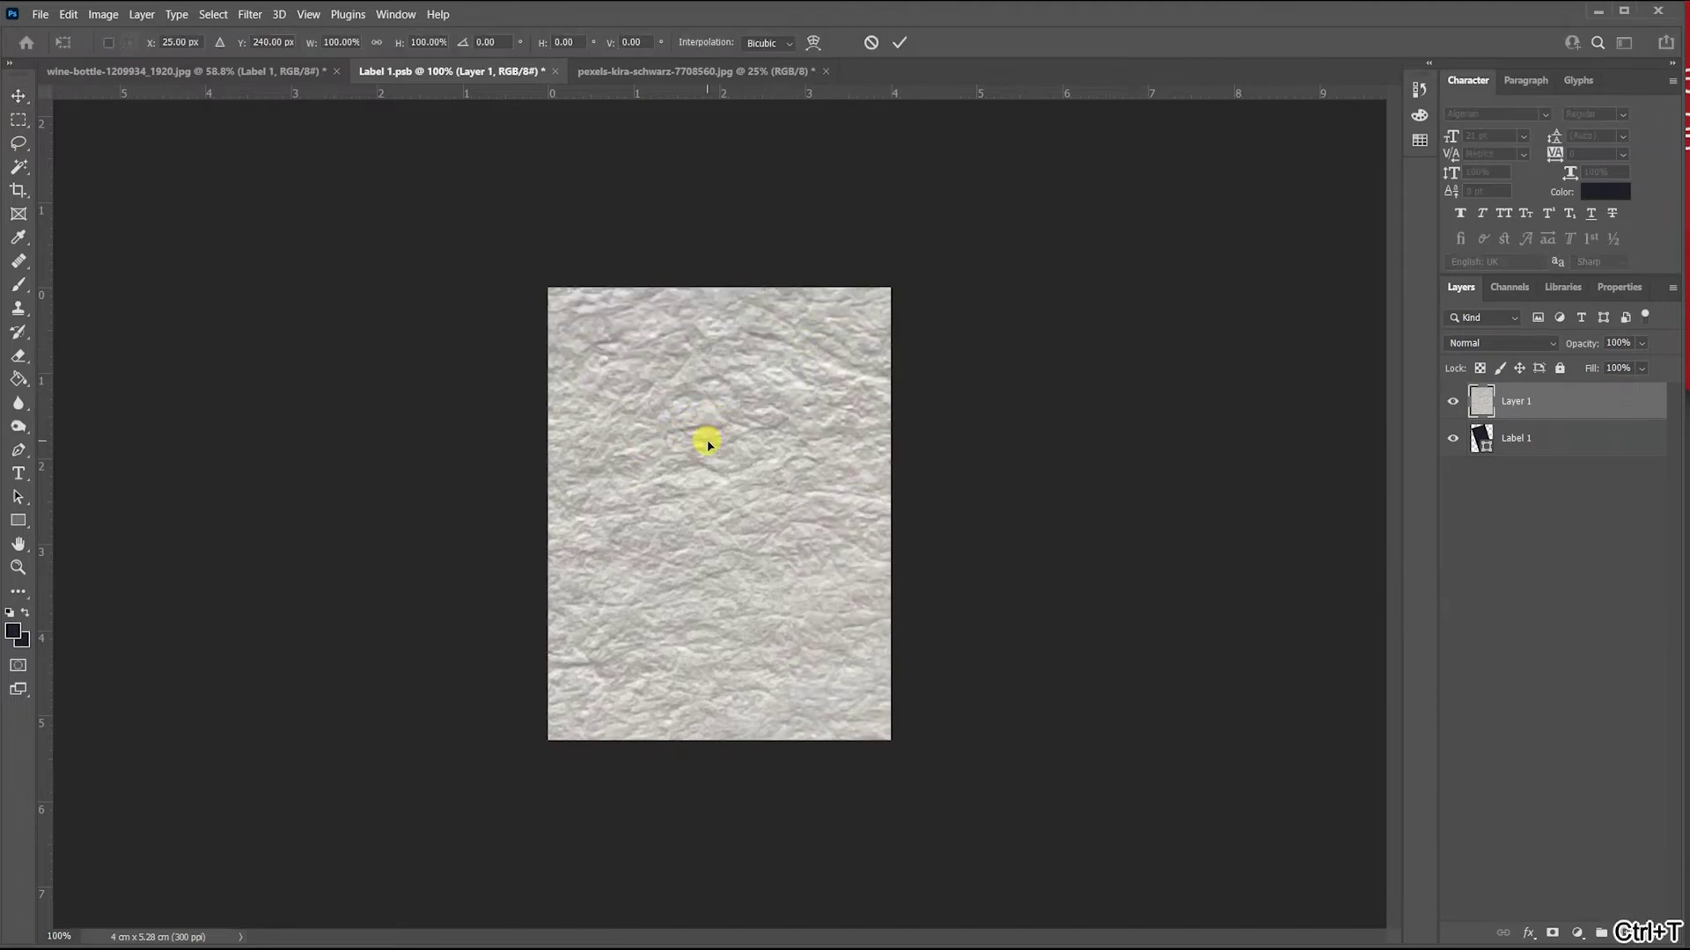
{"action": "left_click_drag", "start_coordinate": [823, 352], "coordinate": [772, 522]}
{"action": "key", "text": "ctrl+t"}
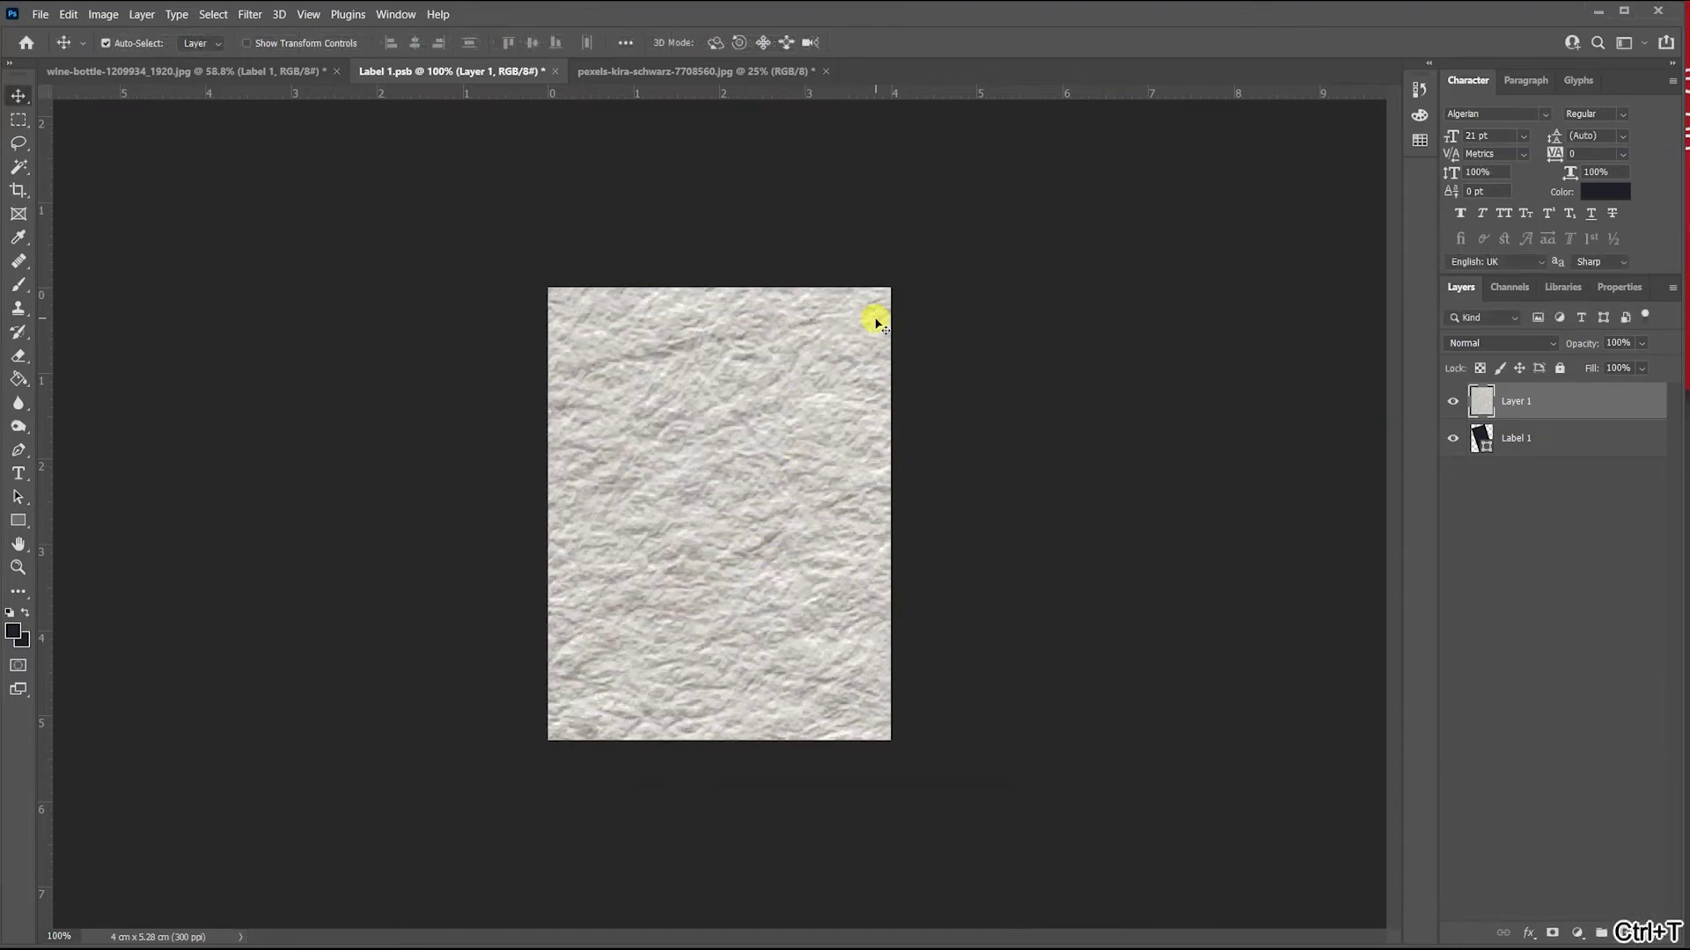
Scale the paper layer down proportionally to about 14.5%, roughly the size of the canvas.
{"action": "key", "text": "ctrl+t"}
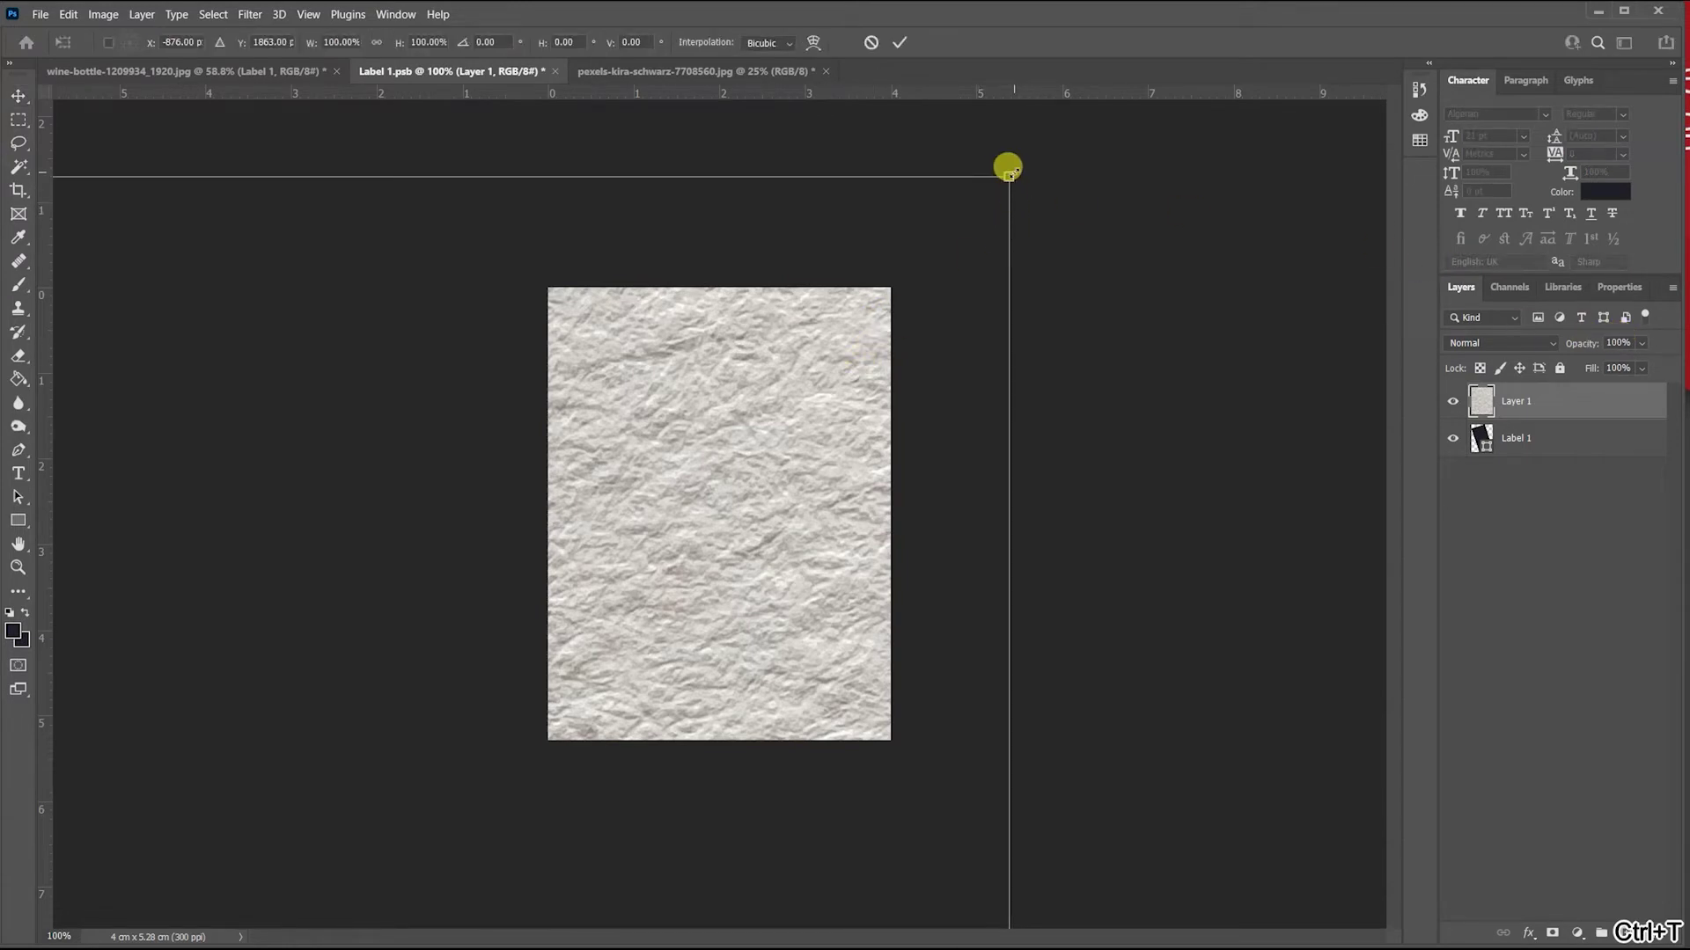
{"action": "left_click_drag", "start_coordinate": [1007, 169], "coordinate": [891, 370]}
{"action": "key", "text": "ctrl+z"}
{"action": "left_click_drag", "start_coordinate": [1008, 176], "coordinate": [853, 384]}
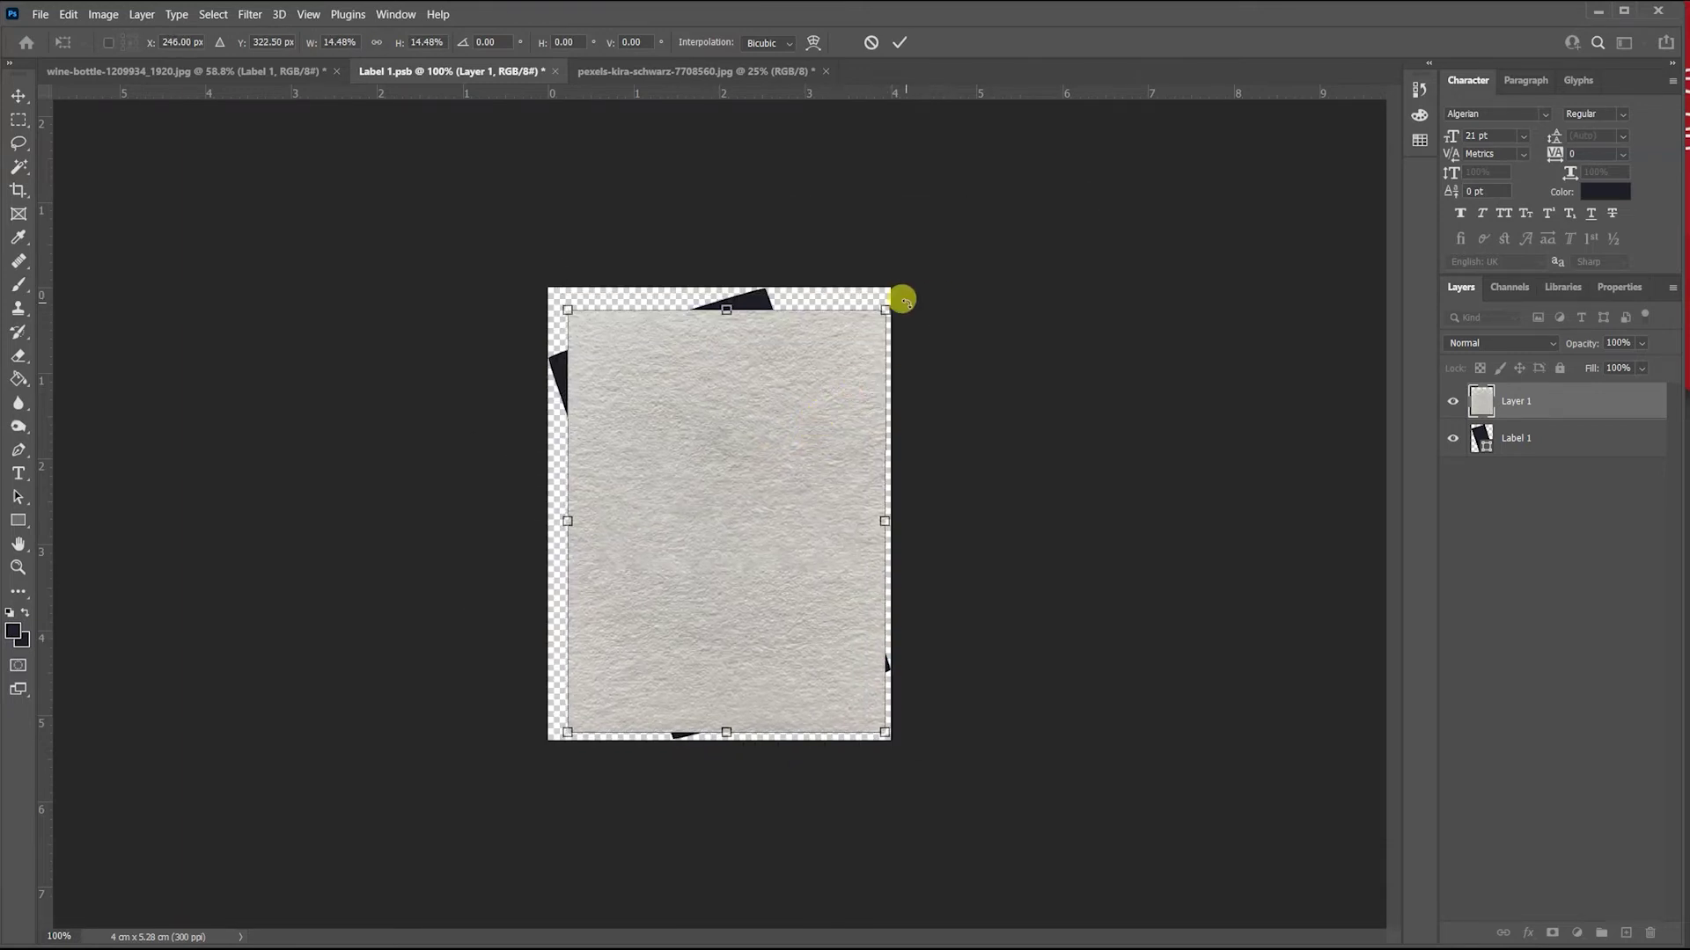
Rotate the paper layer to about -18.4°, scale it to about 15.2% and position it over the whole tilted label shape.
{"action": "left_click_drag", "start_coordinate": [880, 309], "coordinate": [843, 213]}
{"action": "left_click_drag", "start_coordinate": [721, 510], "coordinate": [696, 483]}
{"action": "left_click_drag", "start_coordinate": [818, 188], "coordinate": [829, 192]}
{"action": "left_click_drag", "start_coordinate": [718, 380], "coordinate": [730, 414]}
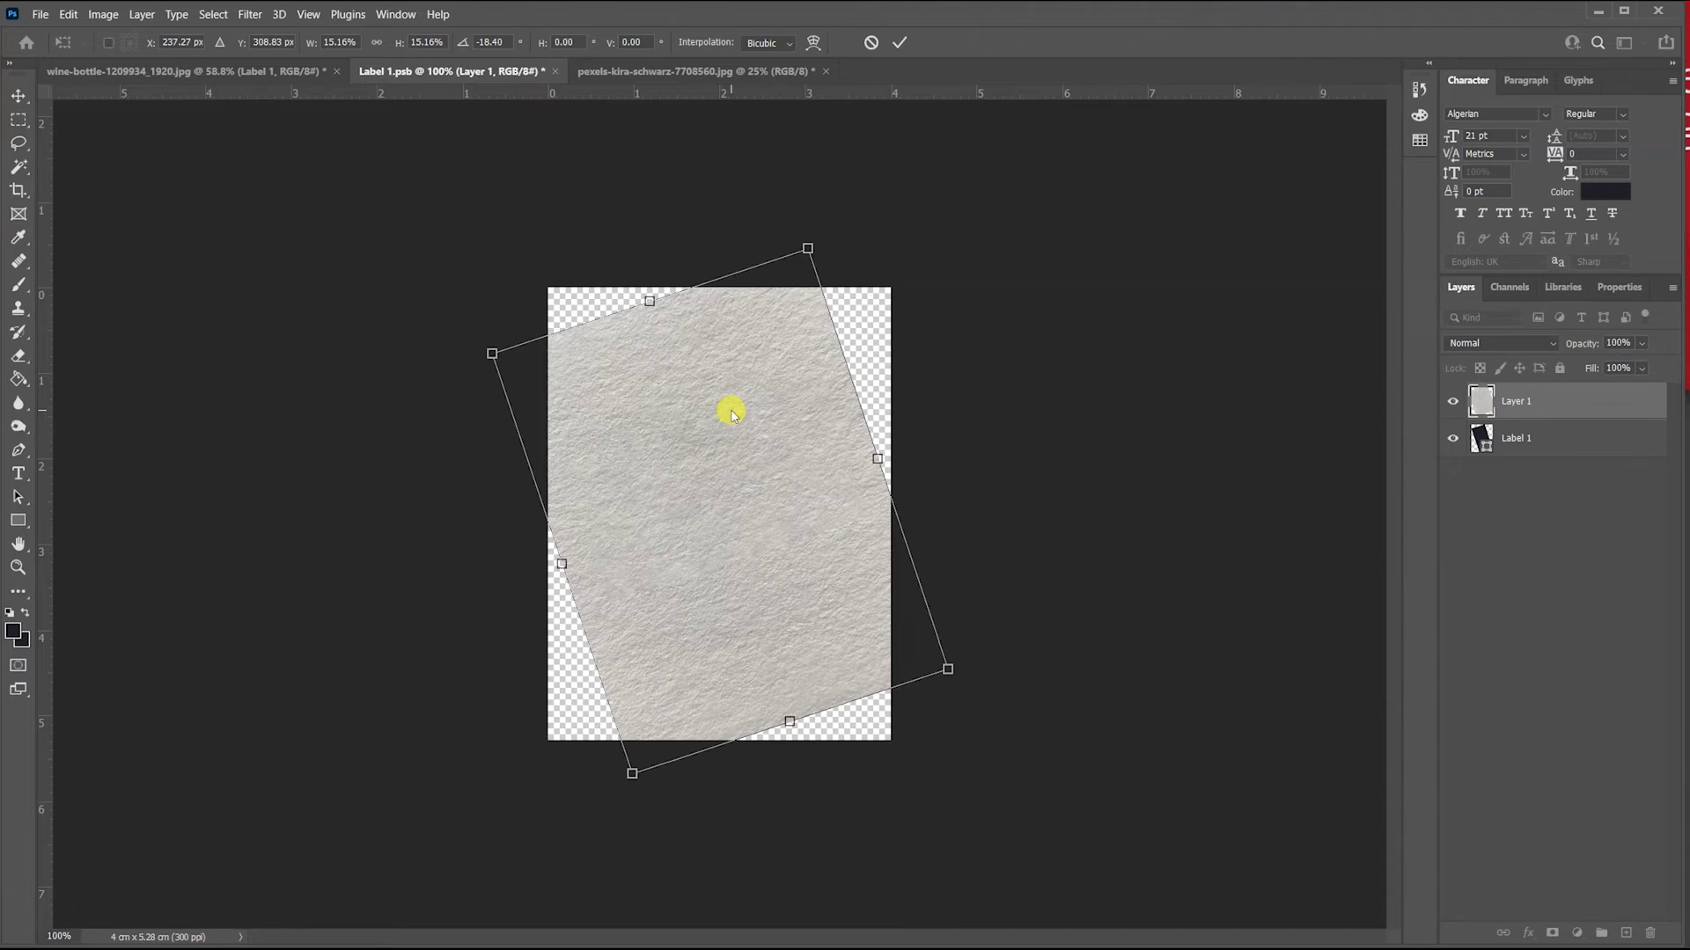
{"action": "key", "text": "Return"}
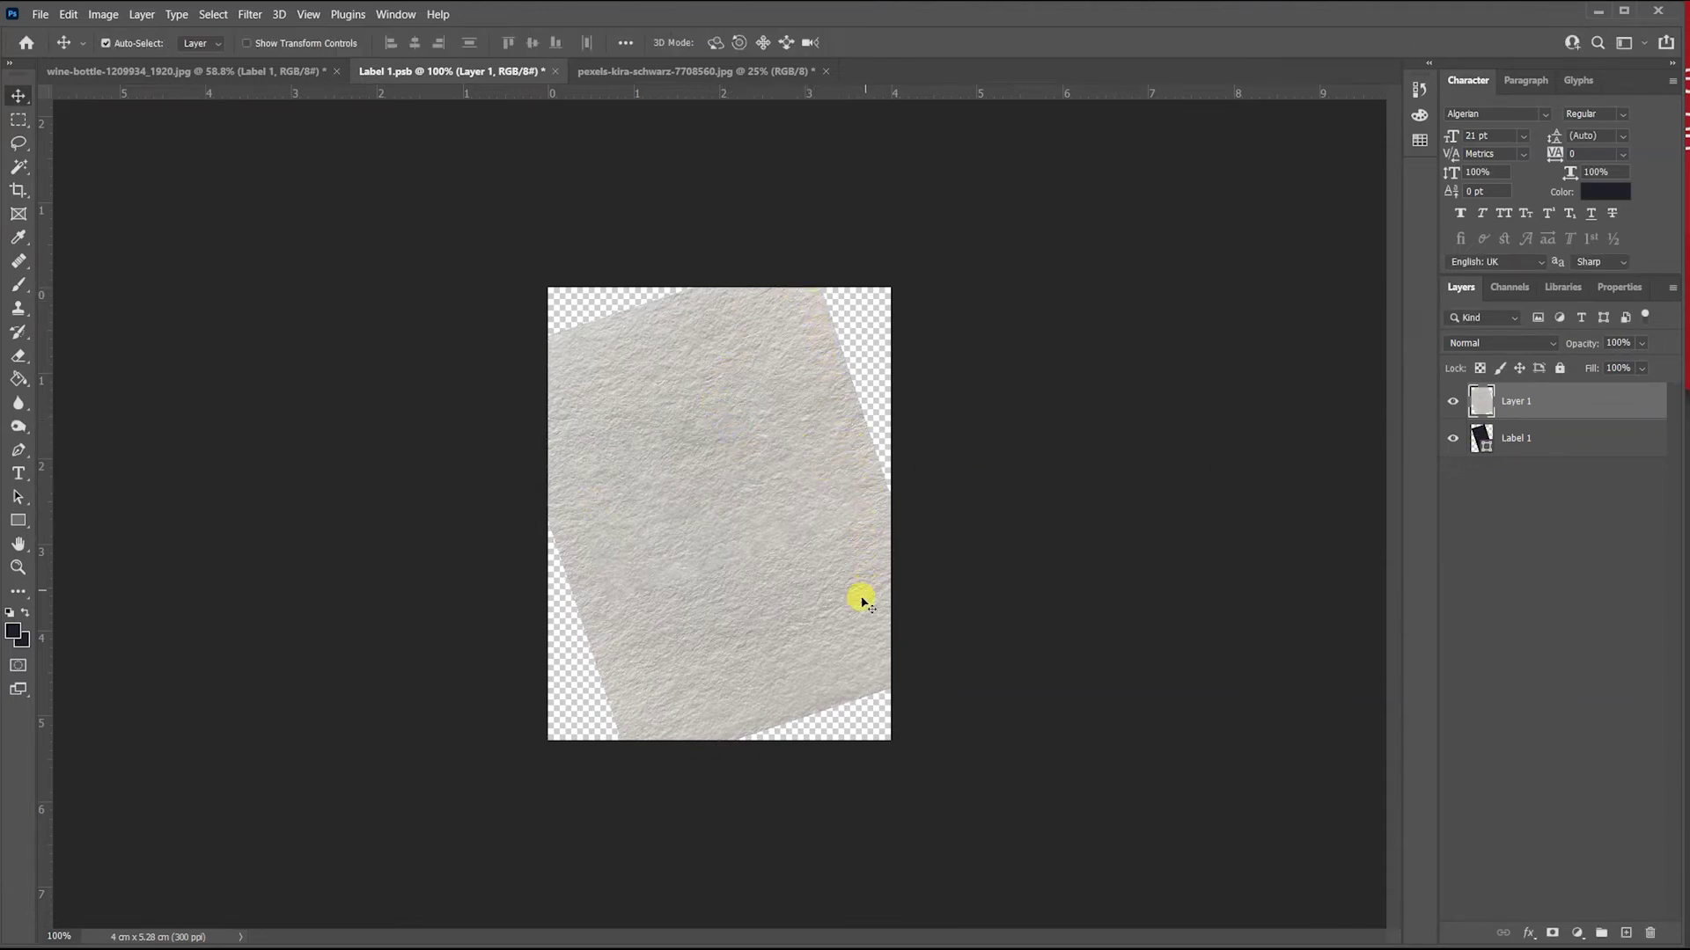
Hide the paper layer and compare the label shape beneath it with the wine bottle document.
{"action": "left_click", "coordinate": [1453, 401]}
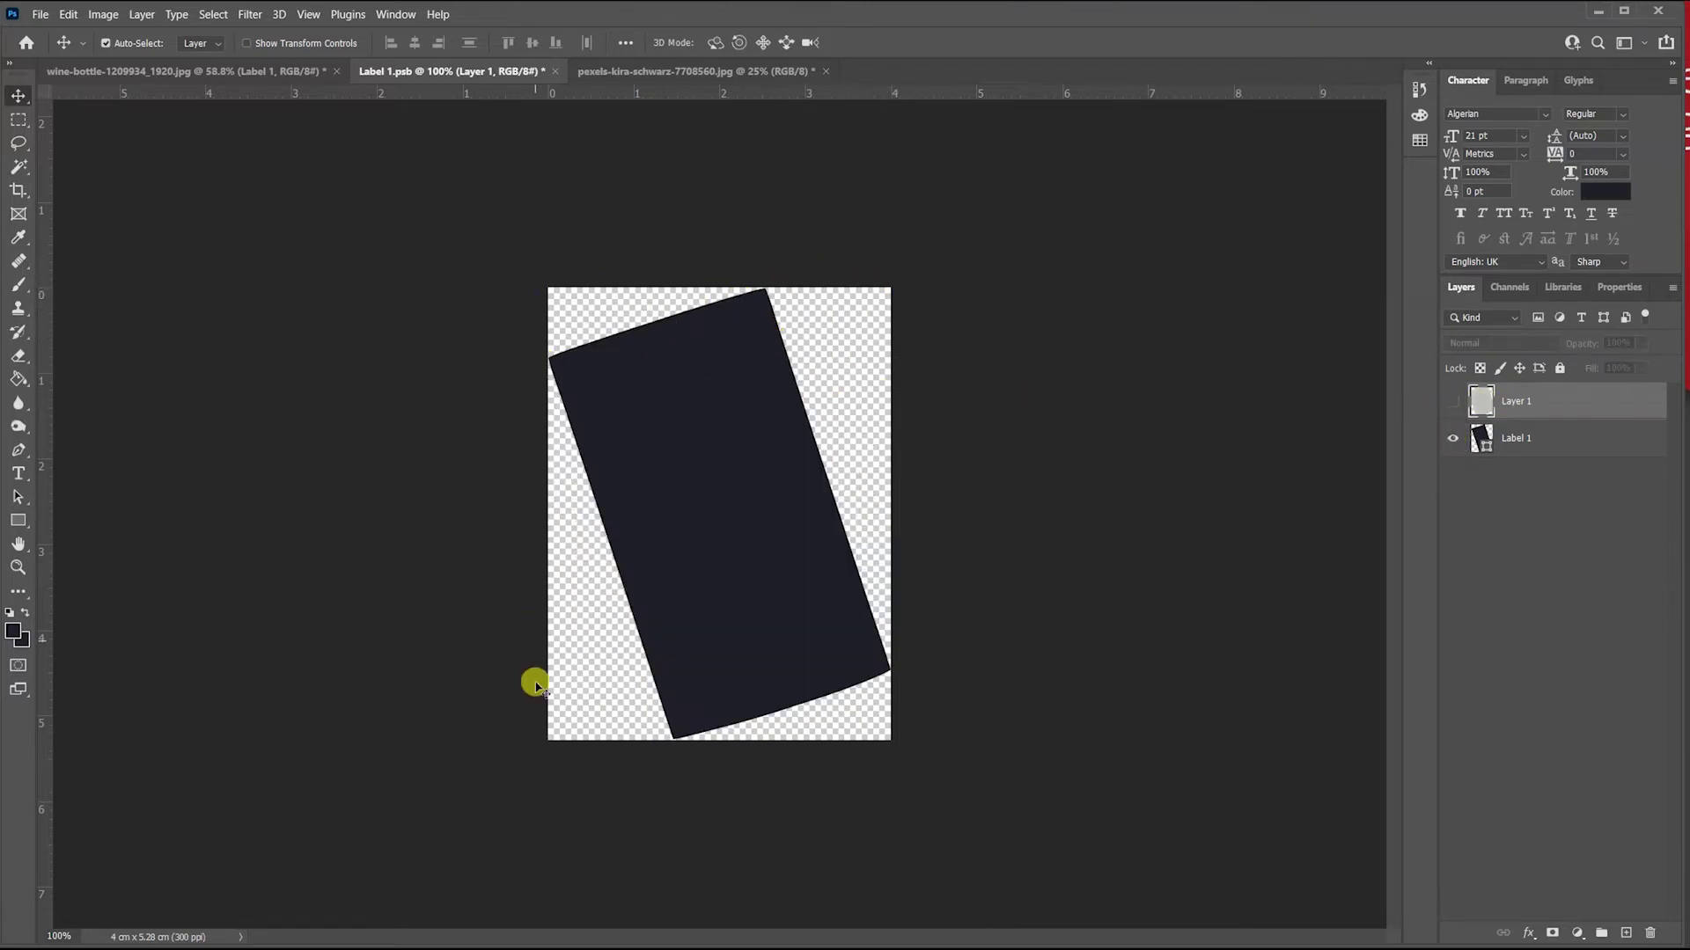
{"action": "left_click", "coordinate": [271, 69]}
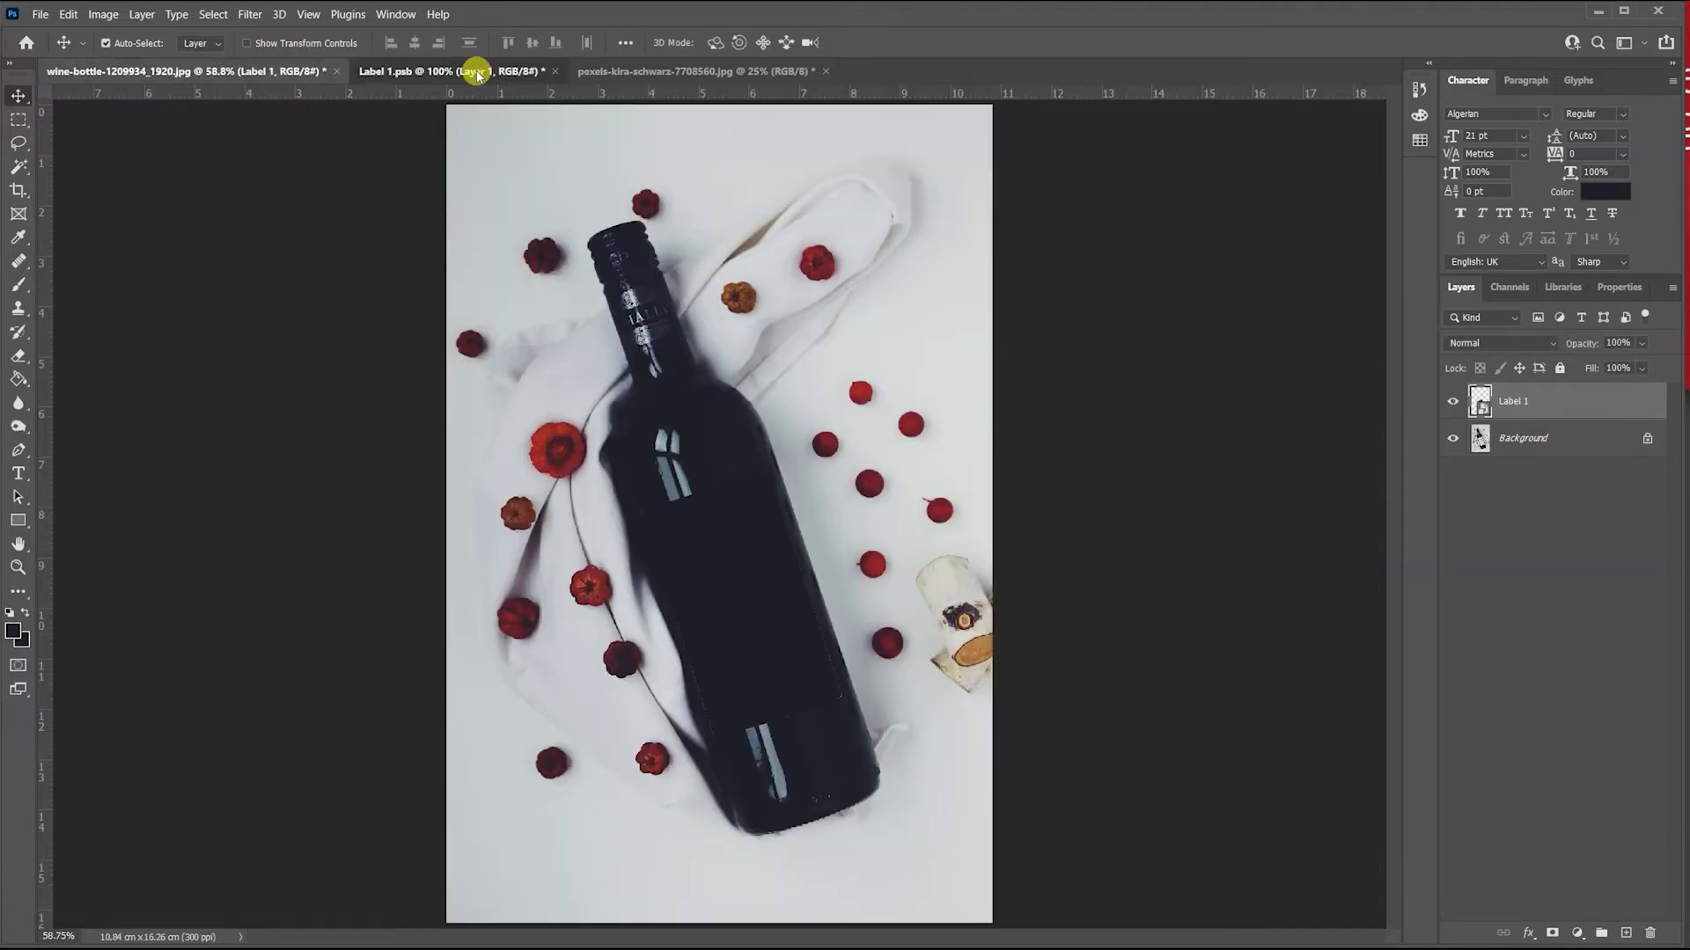
{"action": "left_click", "coordinate": [476, 74]}
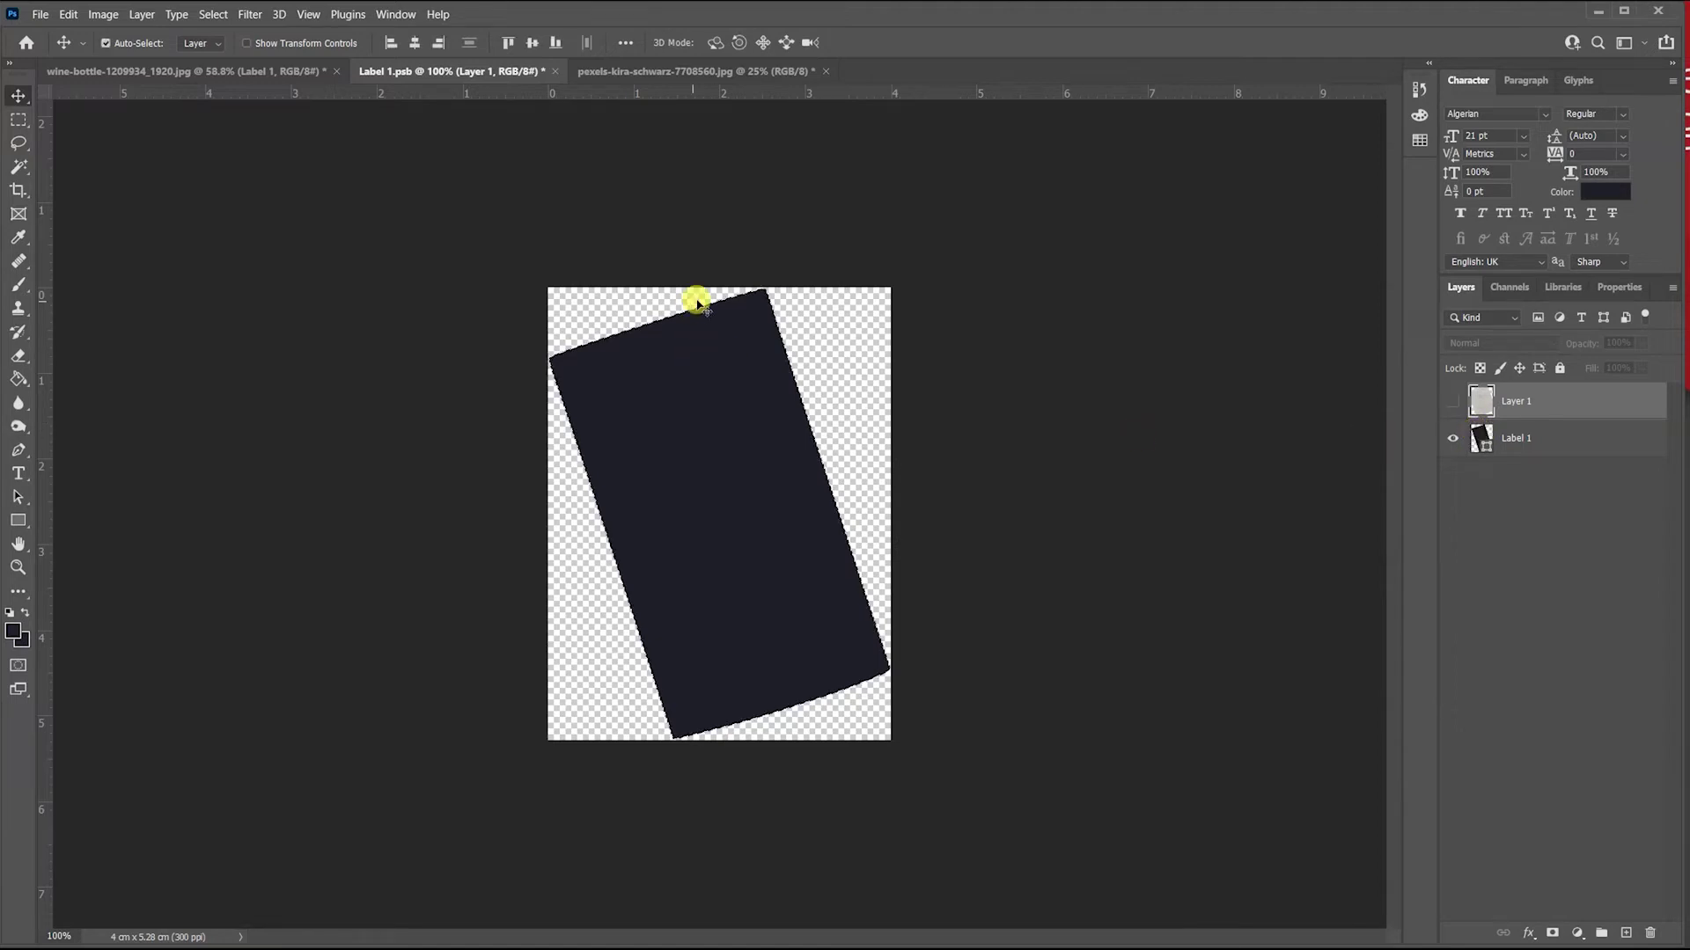
Trim the paper layer to the Label 1 shape by deleting everything in the shape's inverted selection, and clear the selection.
{"action": "key", "text": "ctrl"}
{"action": "left_click", "coordinate": [211, 14]}
{"action": "left_click", "coordinate": [224, 82]}
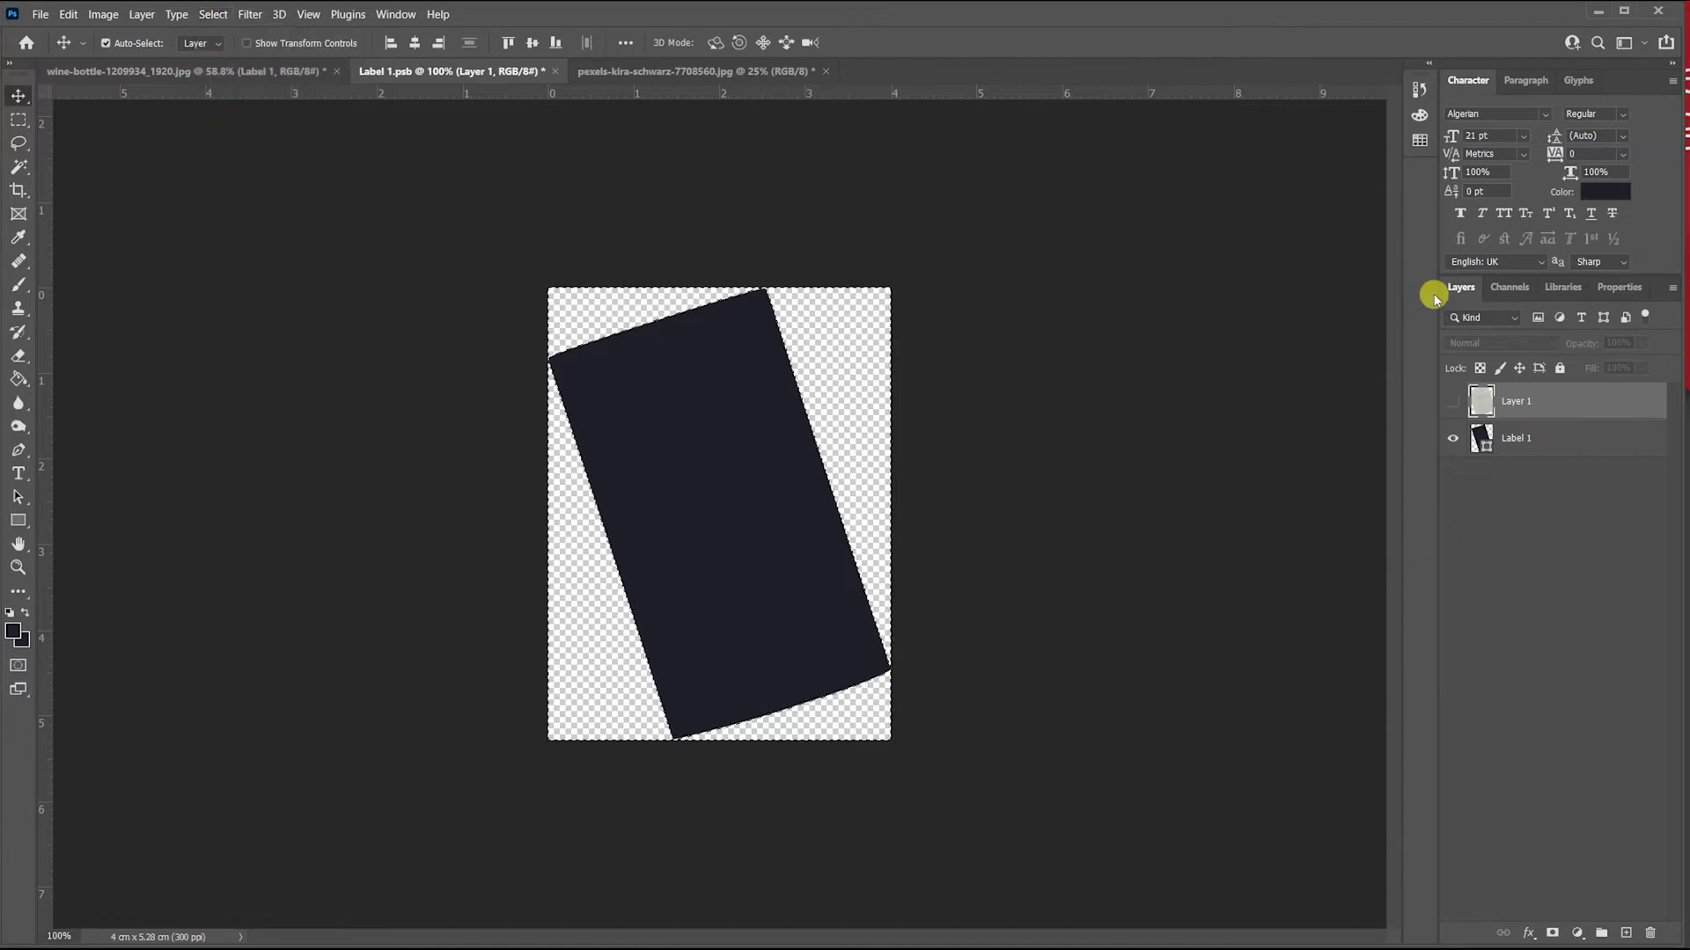
{"action": "left_click", "coordinate": [1453, 401]}
{"action": "left_click", "coordinate": [1557, 401]}
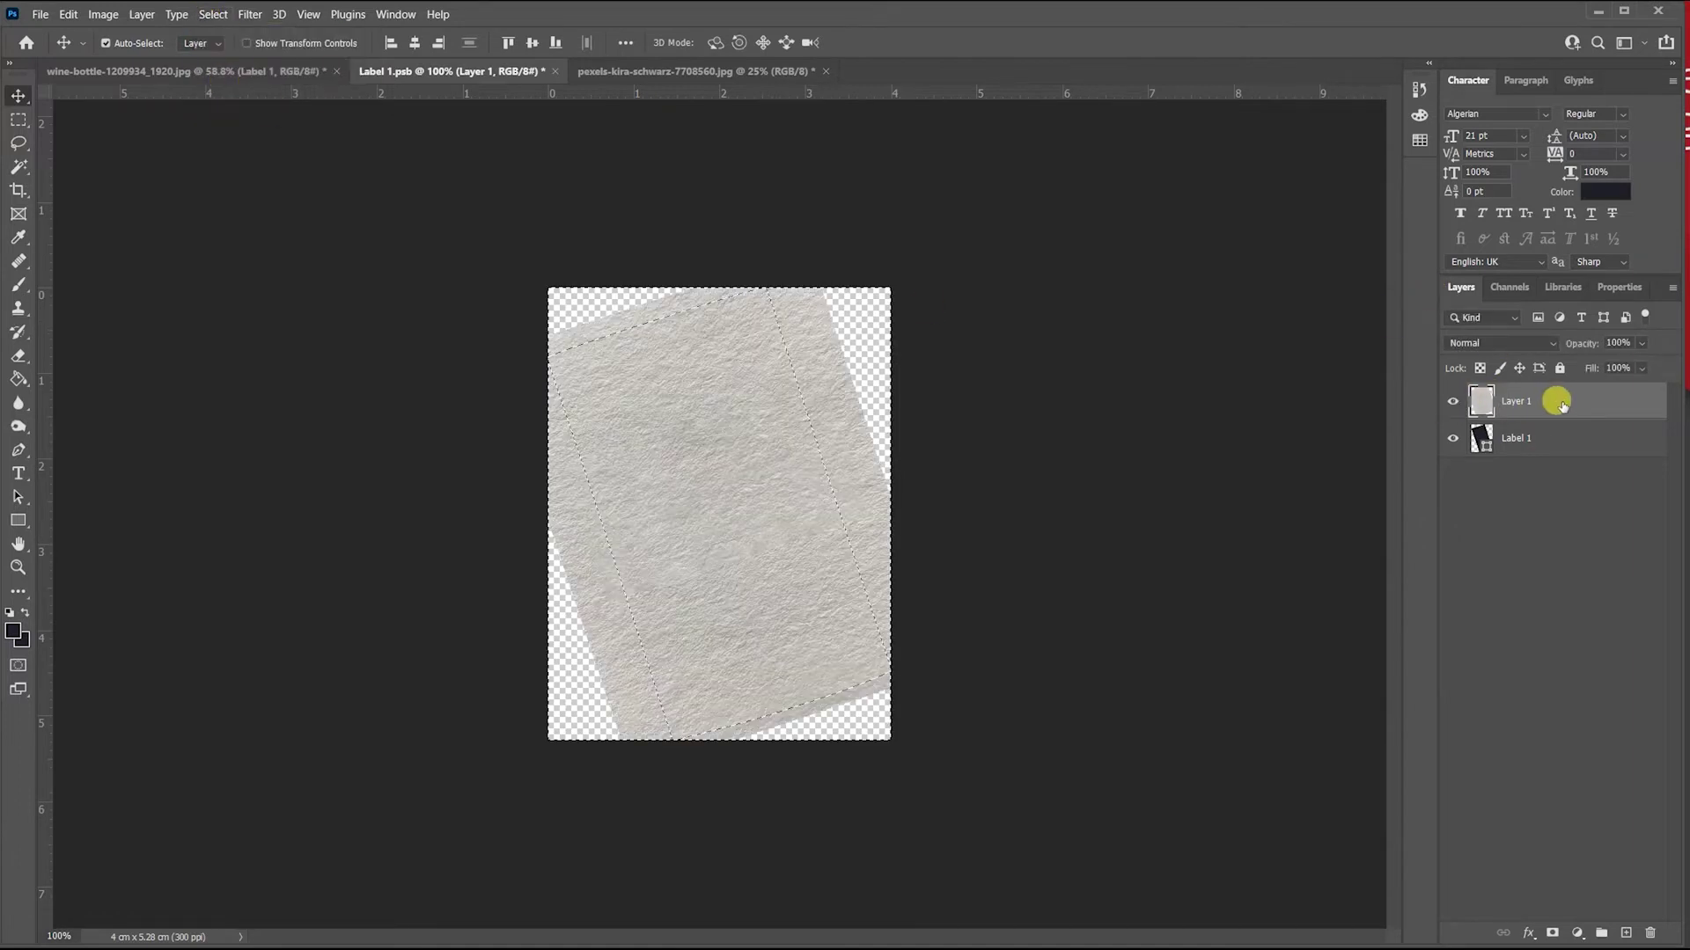
{"action": "key", "text": "Delete"}
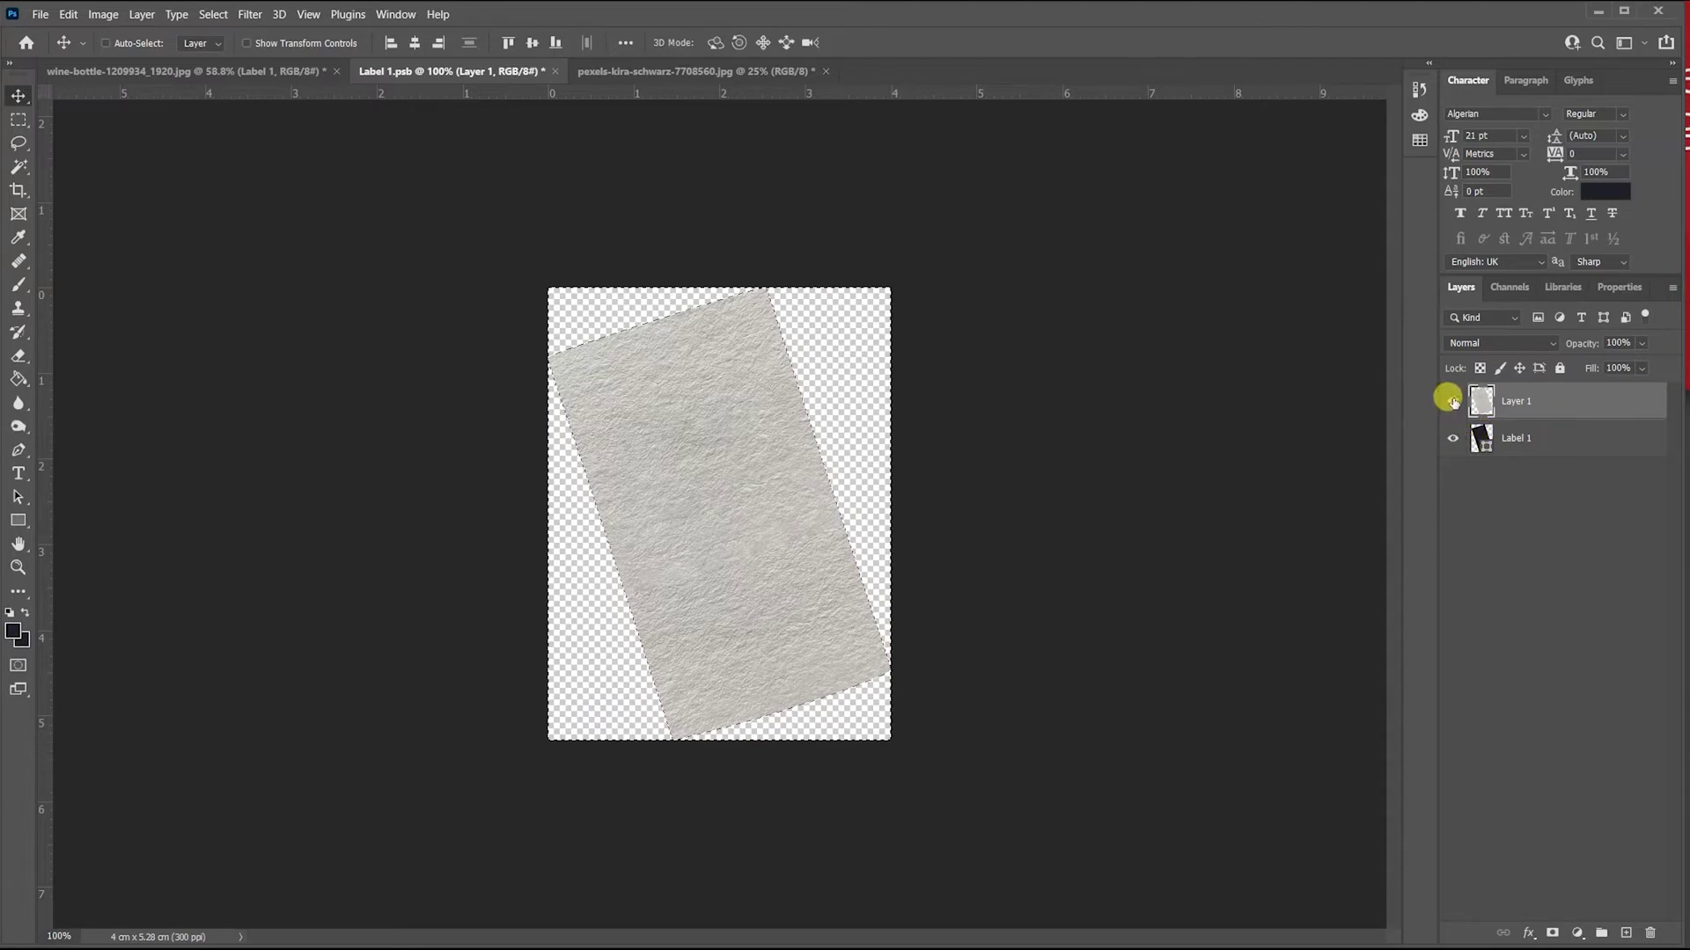
{"action": "key", "text": "ctrl+d"}
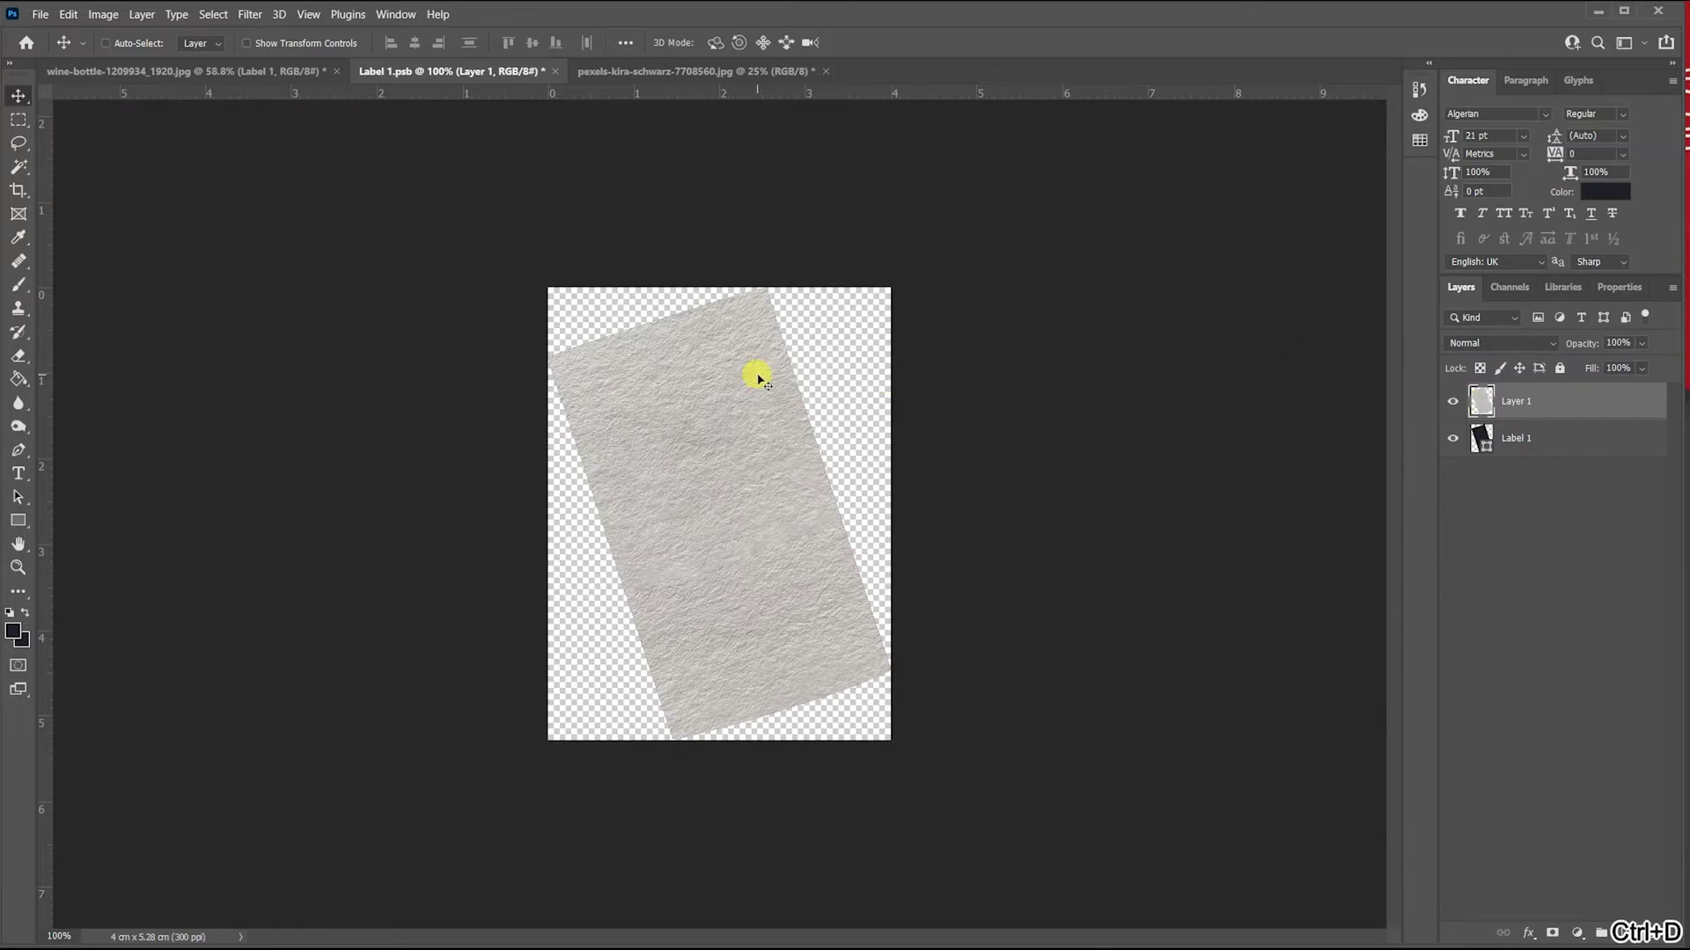
Save the Label 1 contents and check the updated paper label on the wine bottle.
{"action": "key", "text": "ctrl+s"}
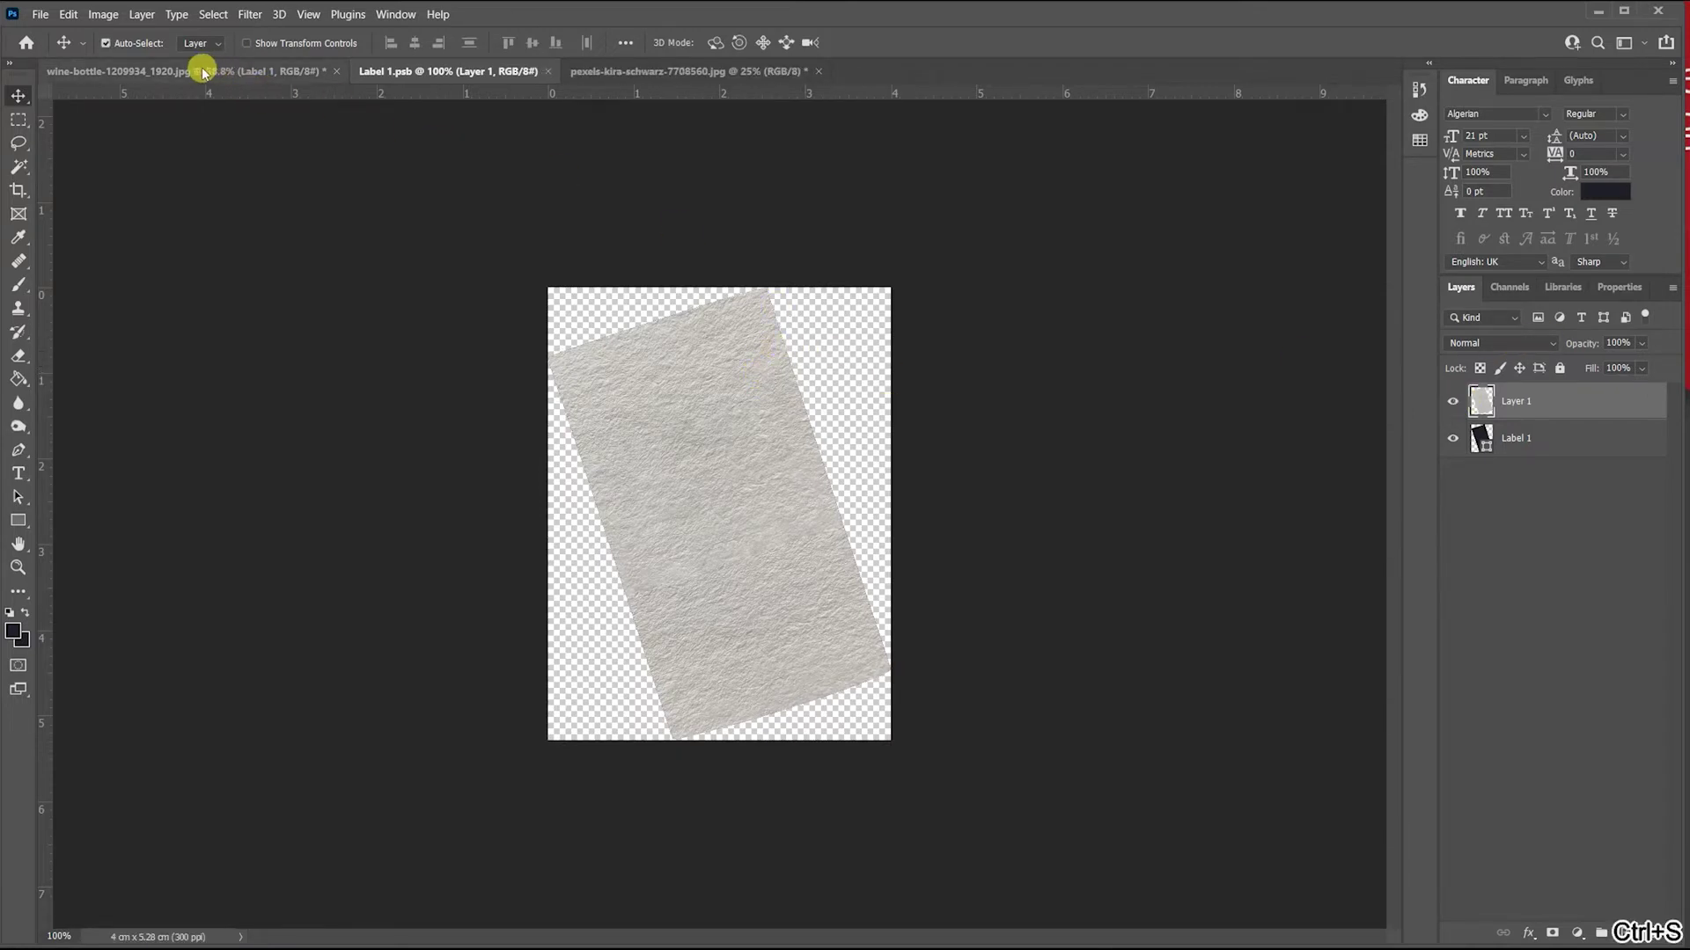
{"action": "left_click", "coordinate": [124, 71]}
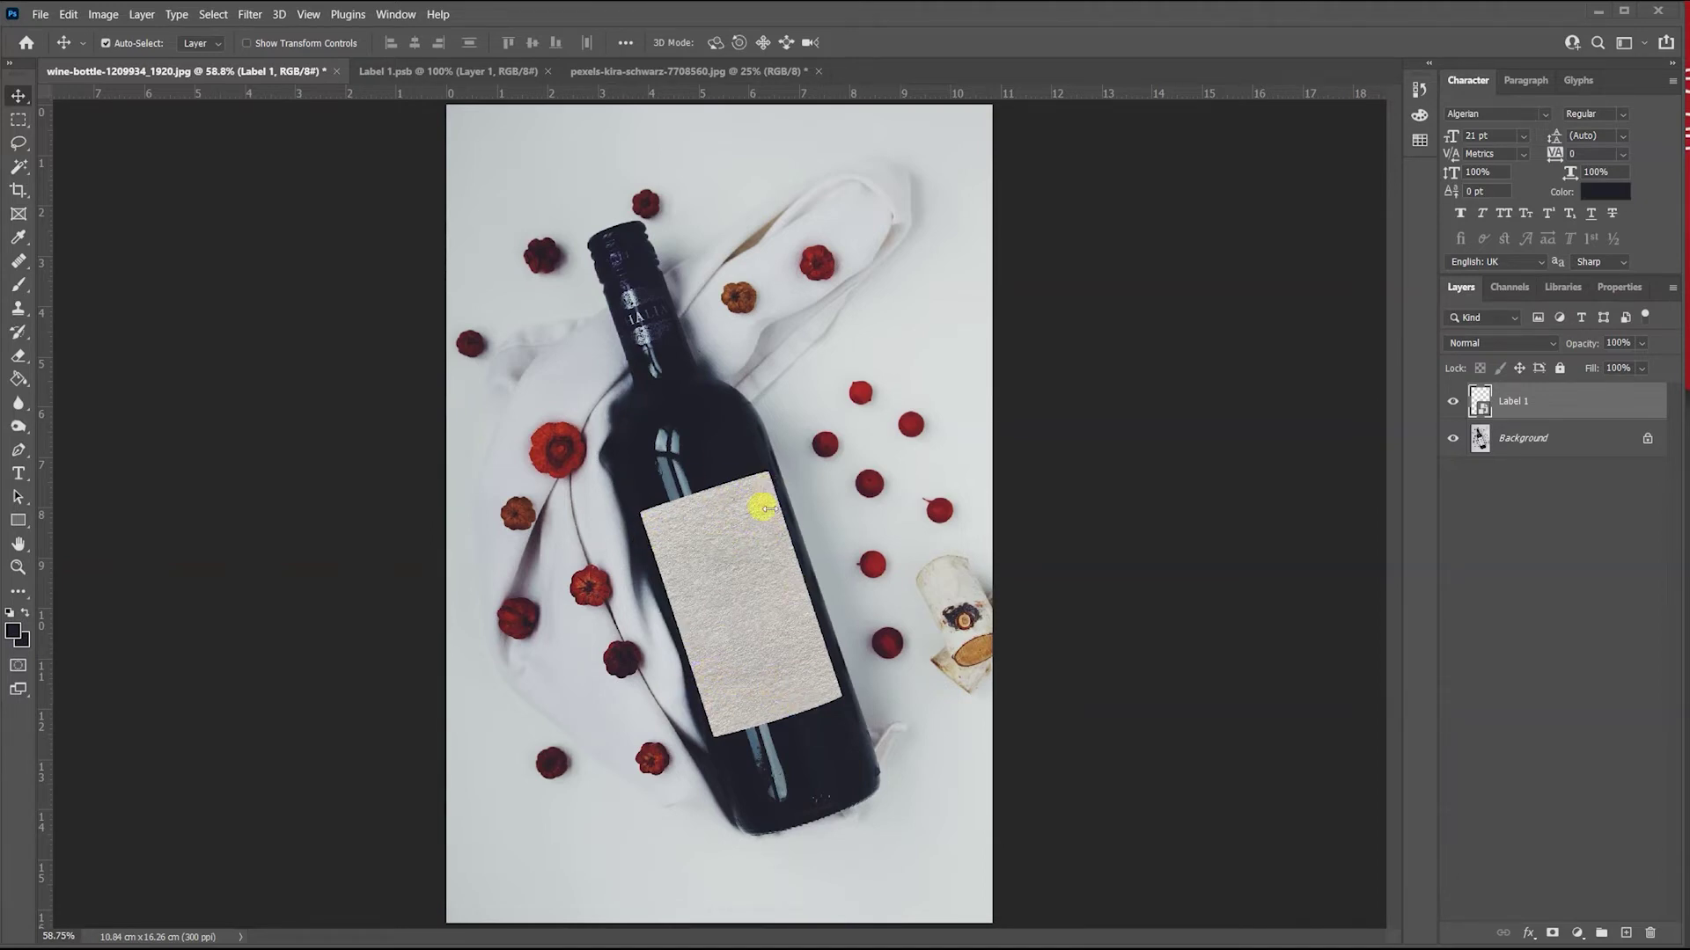
{"action": "left_click", "coordinate": [497, 73]}
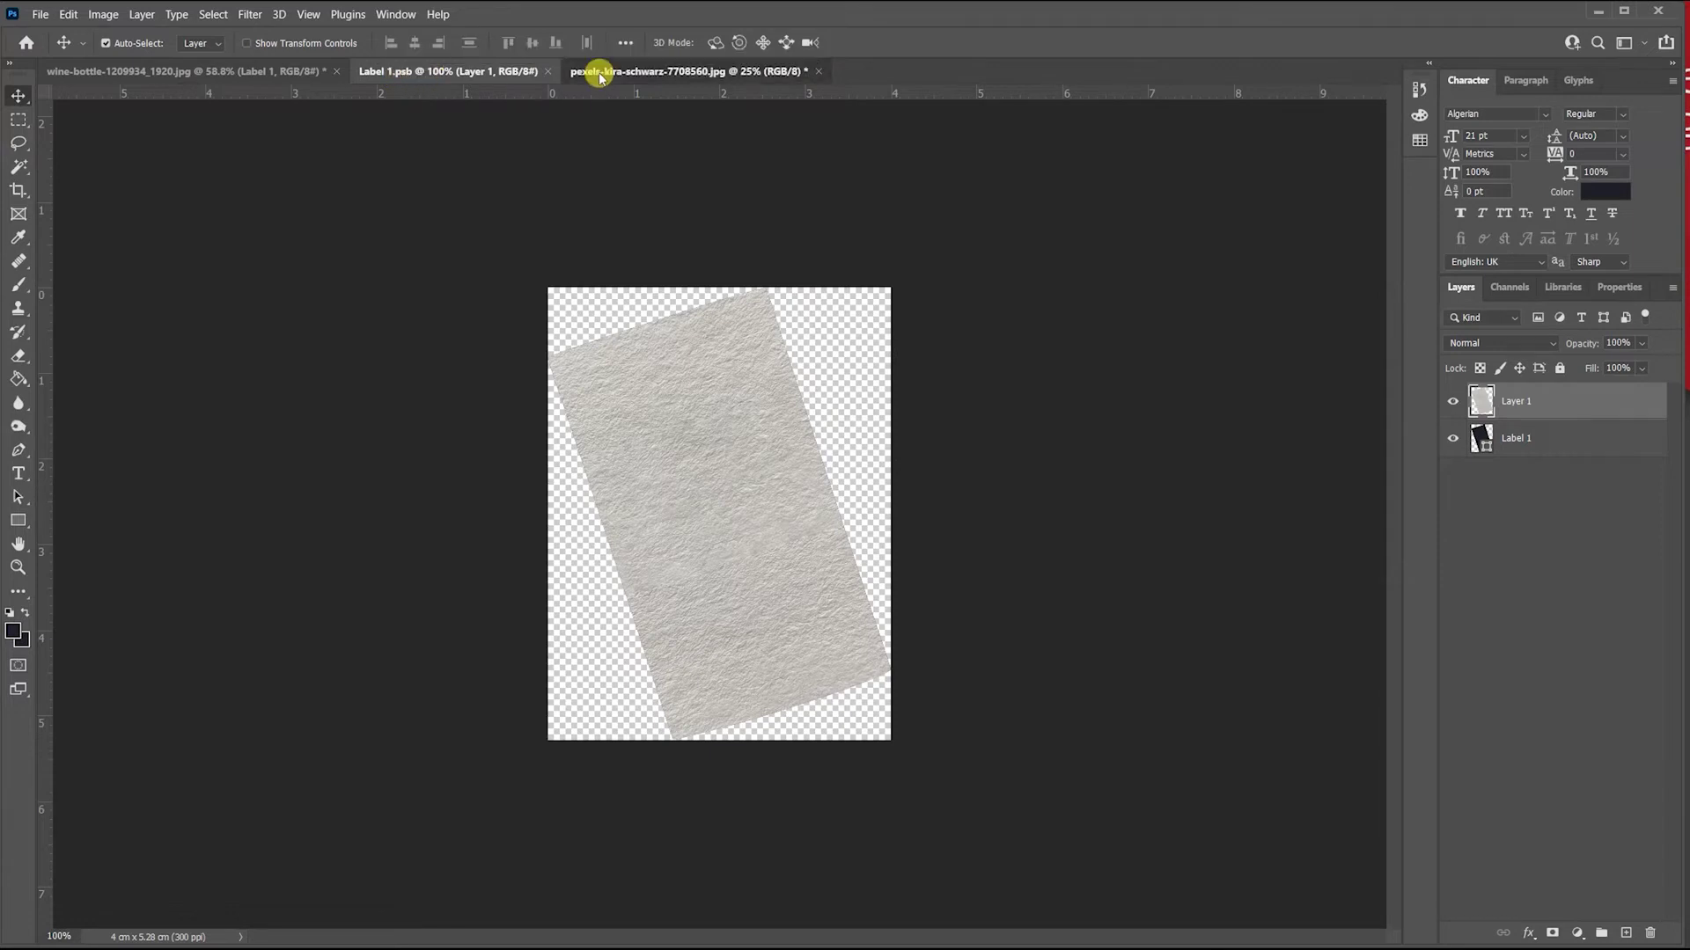
Close the paper-texture image without saving its changes.
{"action": "left_click", "coordinate": [591, 71]}
{"action": "left_click", "coordinate": [819, 71]}
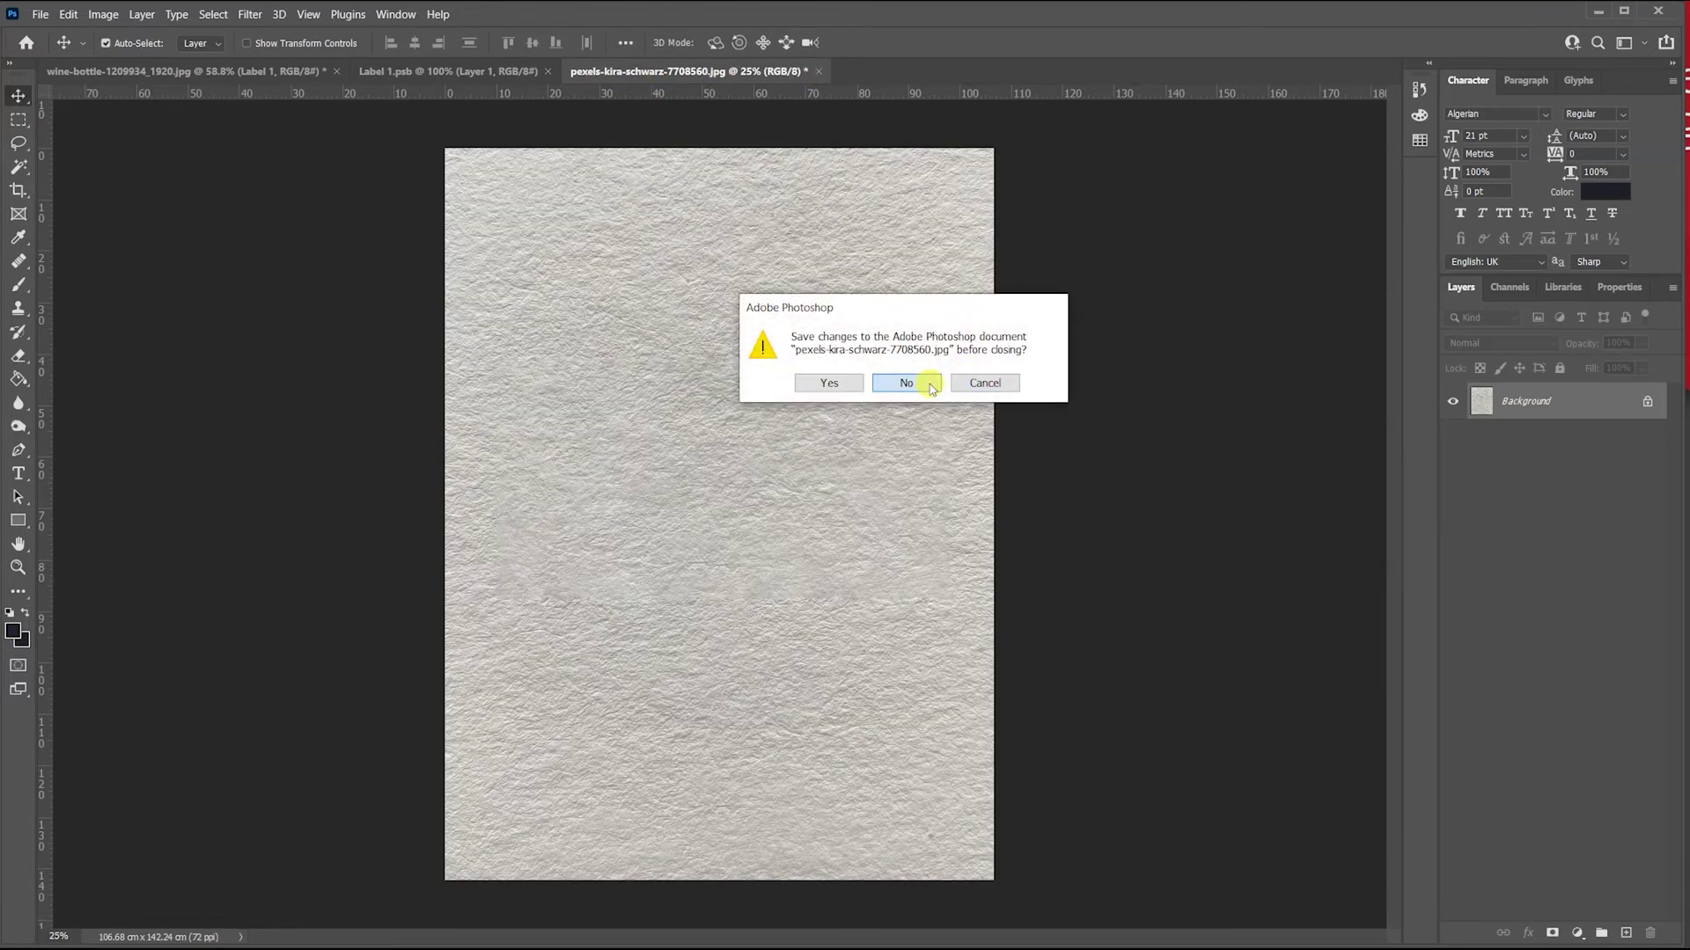
{"action": "left_click", "coordinate": [919, 383]}
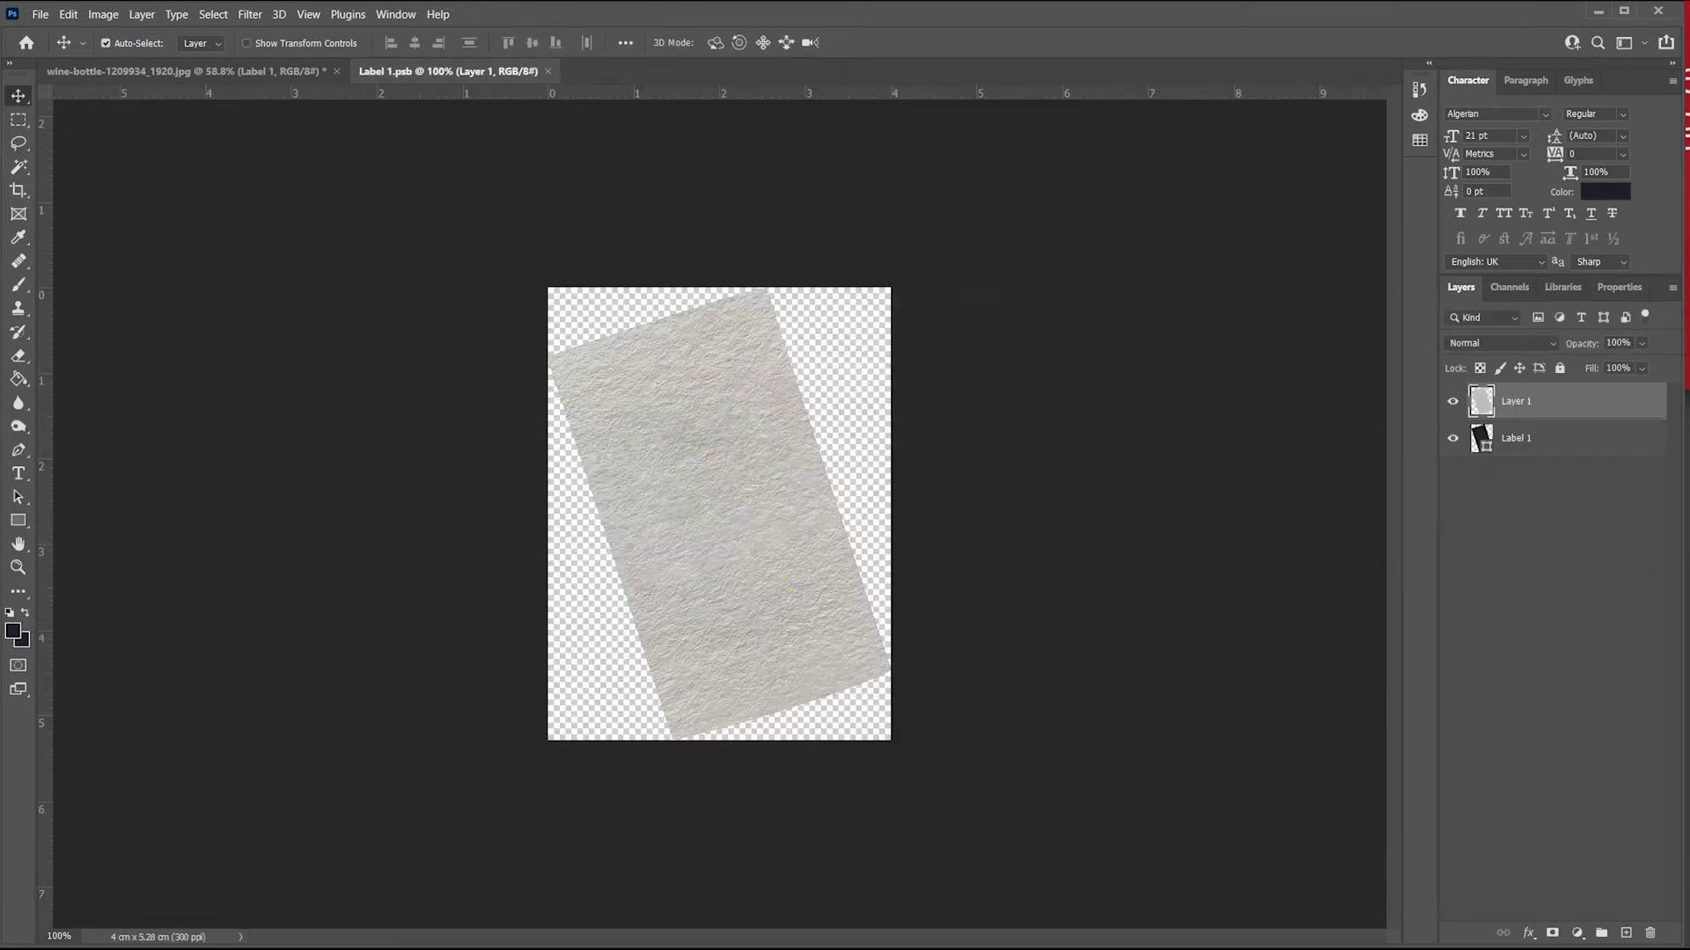
Toggle the two layers' visibility in the Label 1 document, leaving the paper layer hidden and the label shape shown.
{"action": "left_click", "coordinate": [1453, 437]}
{"action": "left_click", "coordinate": [1452, 401]}
{"action": "left_click", "coordinate": [1452, 436]}
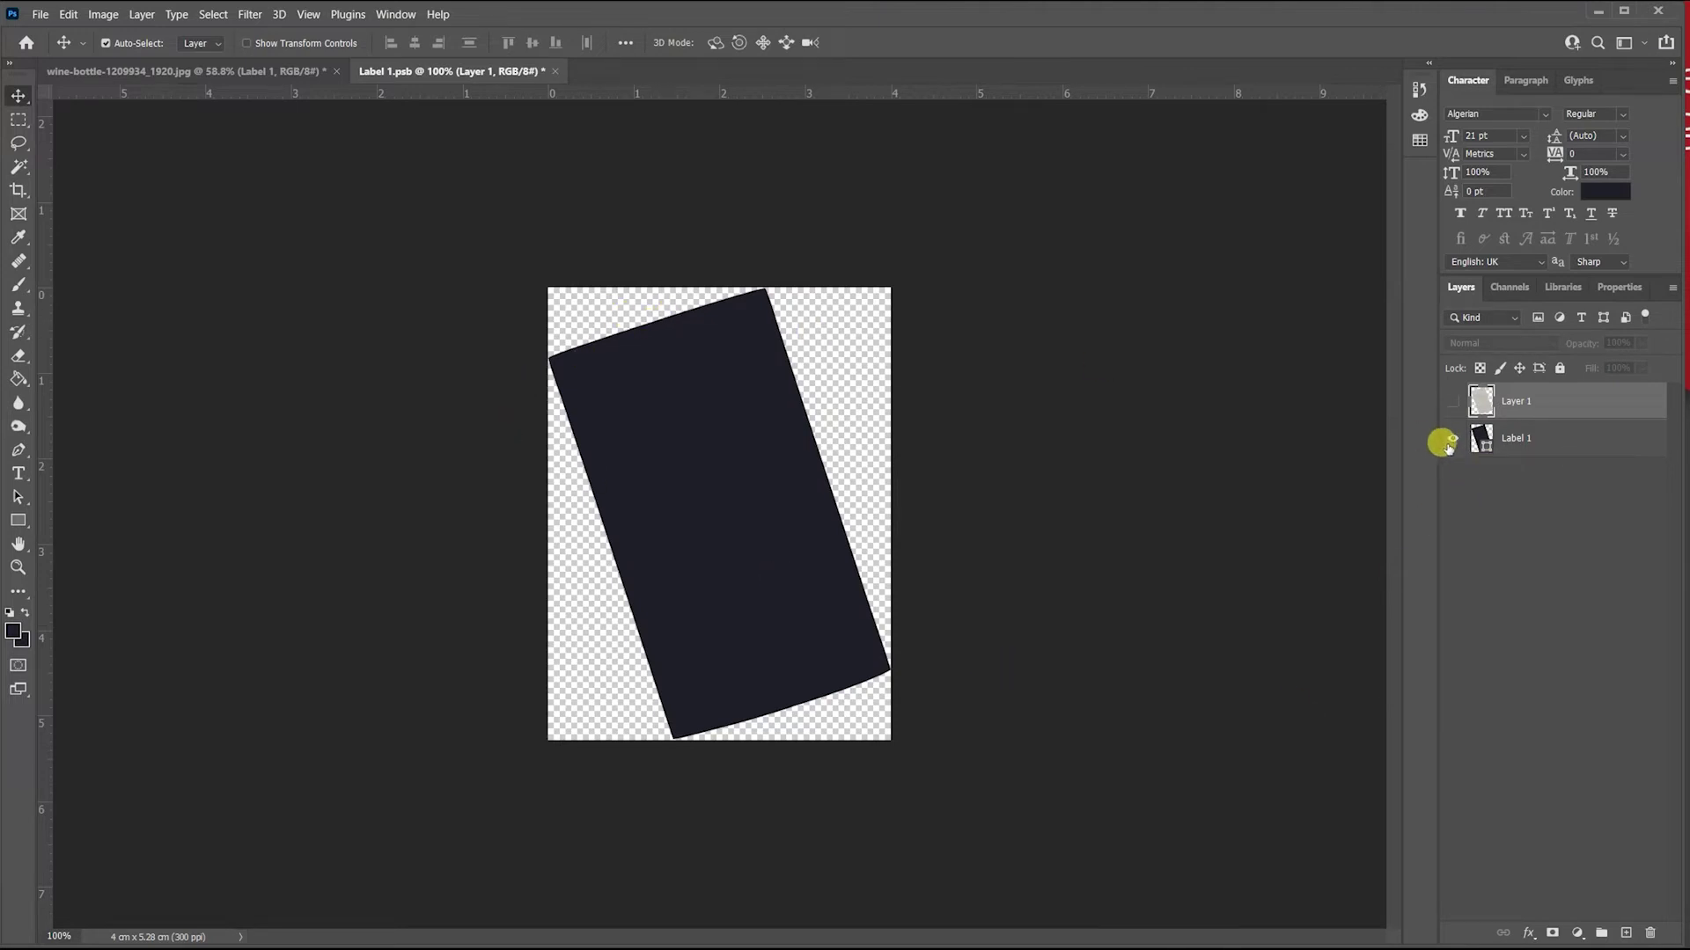
Hide the label shape, show the paper layer, and open the flower-4904971_1920 image.
{"action": "left_click", "coordinate": [1451, 440]}
{"action": "left_click", "coordinate": [1453, 402]}
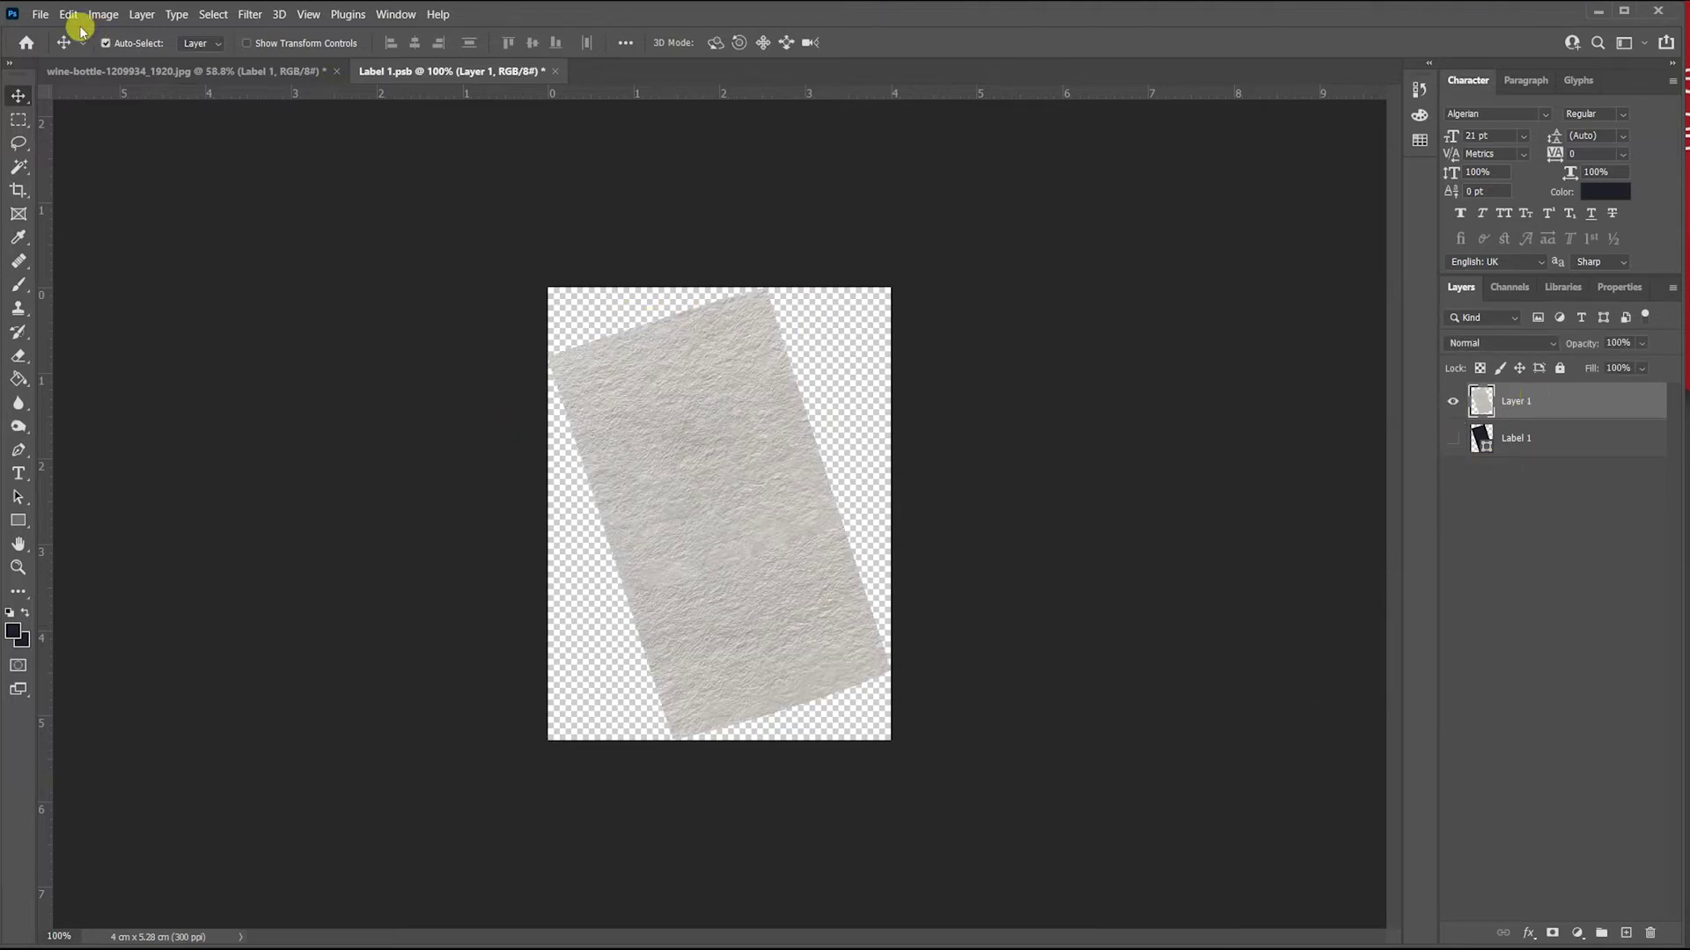
{"action": "left_click", "coordinate": [39, 14]}
{"action": "left_click", "coordinate": [56, 50]}
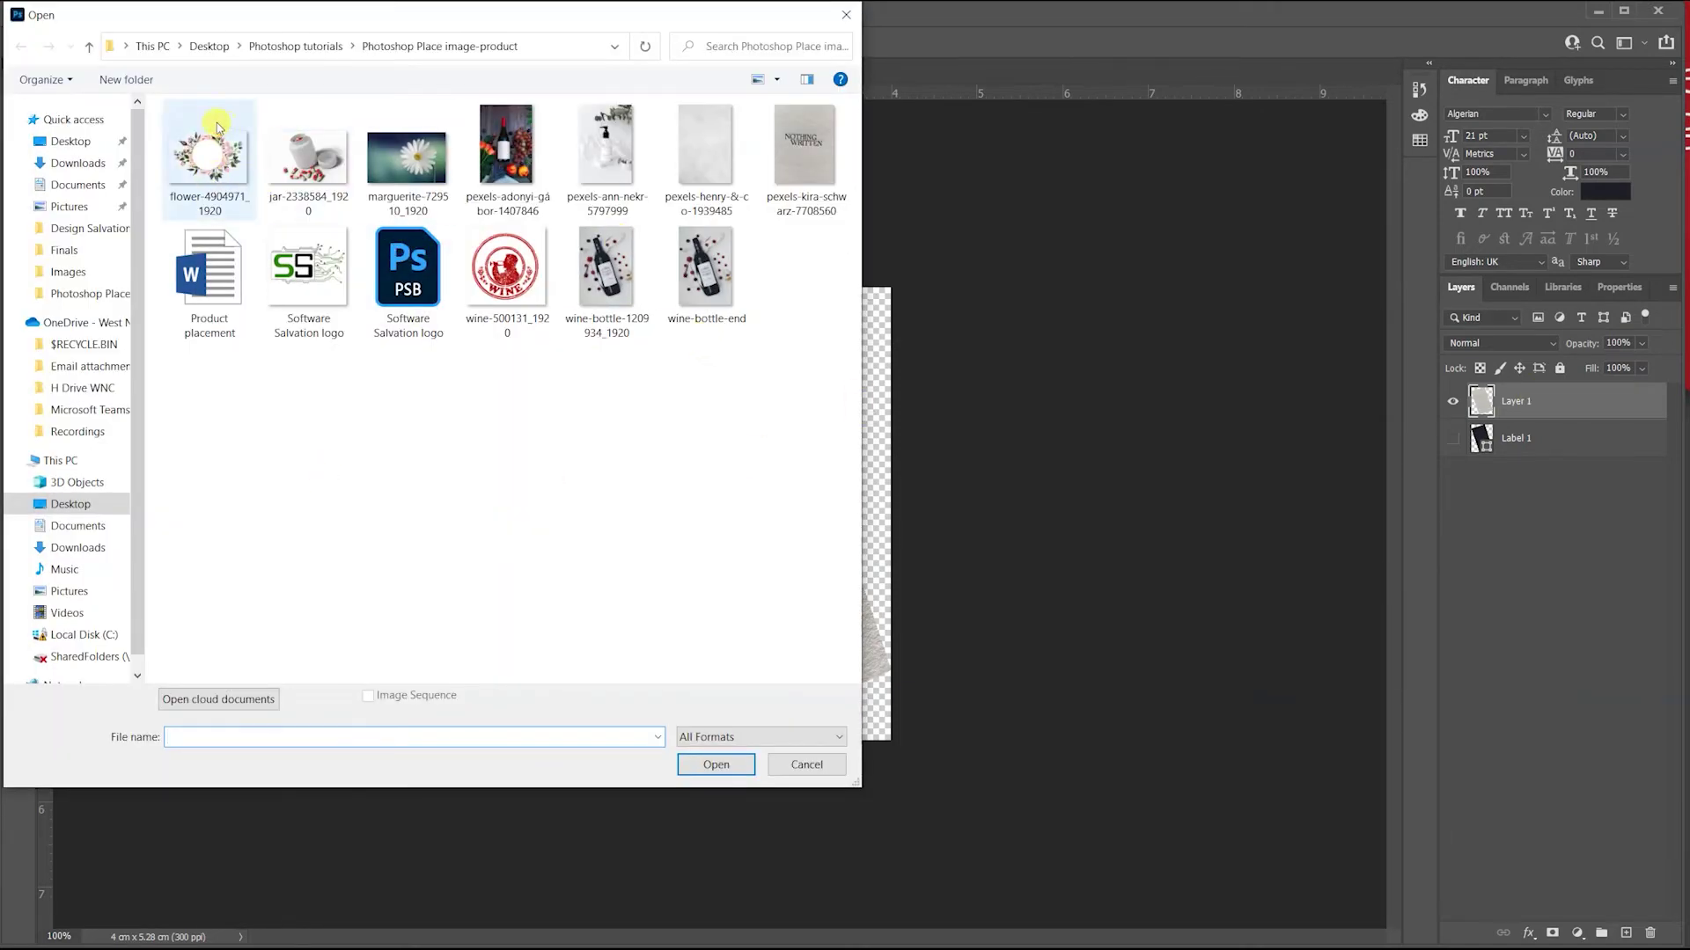
{"action": "left_click", "coordinate": [214, 162]}
{"action": "left_click", "coordinate": [713, 762]}
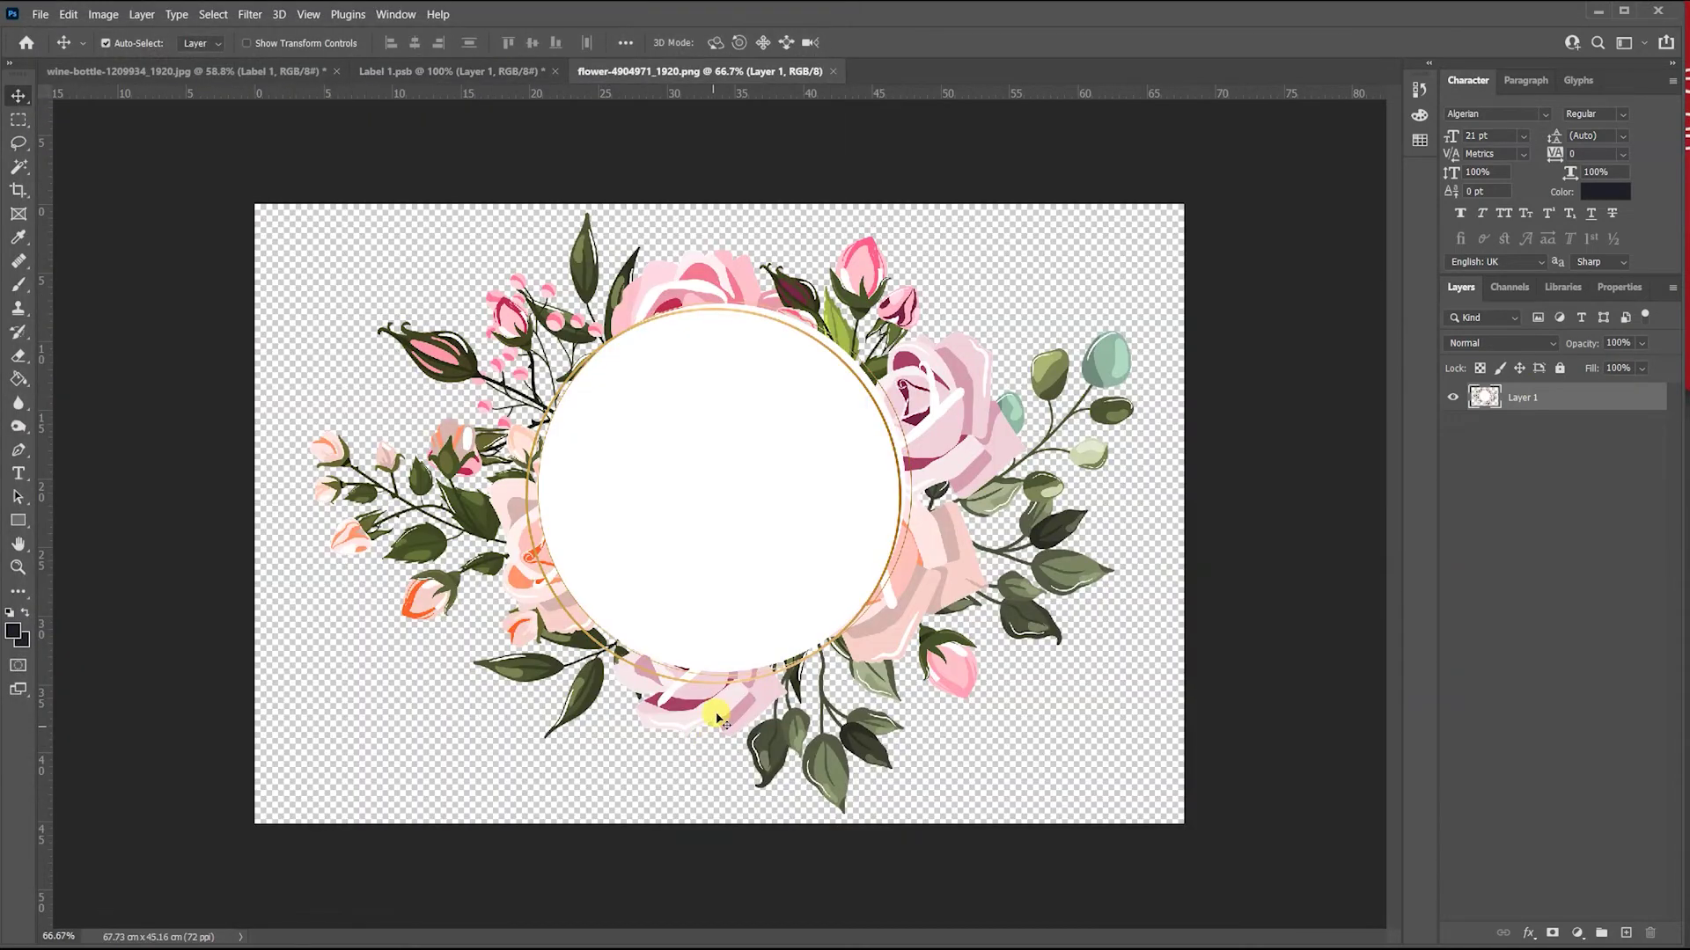
Copy the flower artwork into the Label 1 document, scaled to about 34.7%, rotated about -108° and centred over the paper.
{"action": "left_click_drag", "start_coordinate": [634, 348], "coordinate": [704, 562]}
{"action": "key", "text": "ctrl+t"}
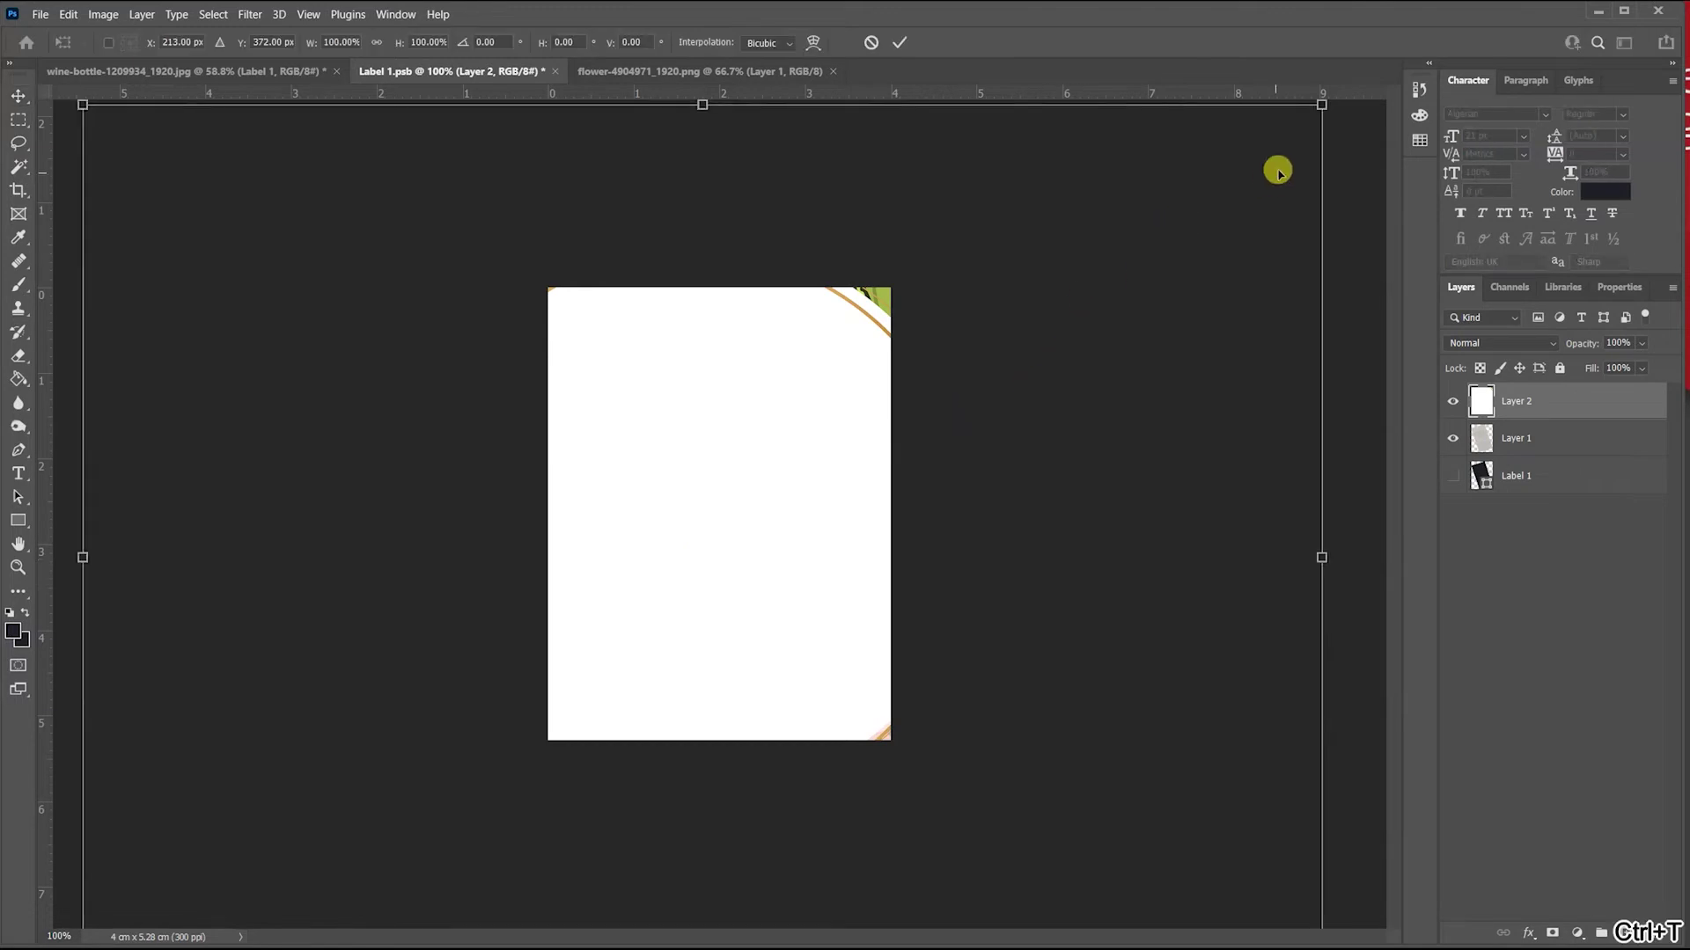
{"action": "left_click_drag", "start_coordinate": [1321, 104], "coordinate": [362, 253]}
{"action": "left_click_drag", "start_coordinate": [717, 483], "coordinate": [750, 512]}
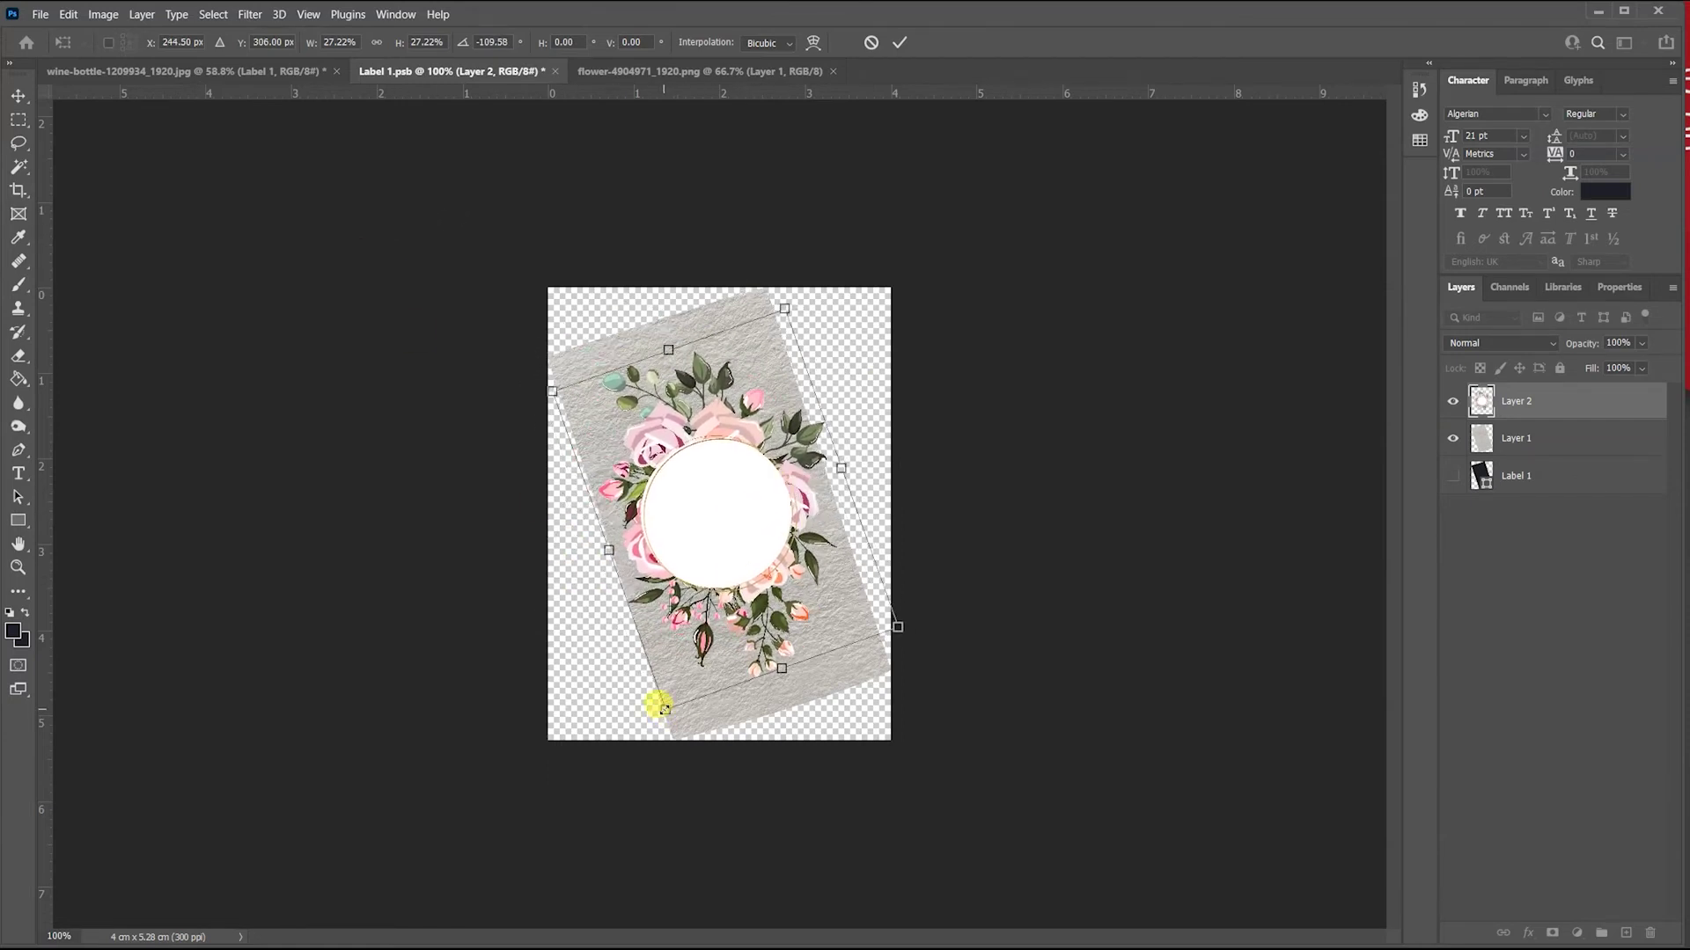
{"action": "left_click_drag", "start_coordinate": [659, 704], "coordinate": [646, 765]}
{"action": "left_click_drag", "start_coordinate": [702, 589], "coordinate": [716, 578]}
{"action": "left_click_drag", "start_coordinate": [662, 342], "coordinate": [665, 332]}
{"action": "left_click_drag", "start_coordinate": [795, 272], "coordinate": [805, 260]}
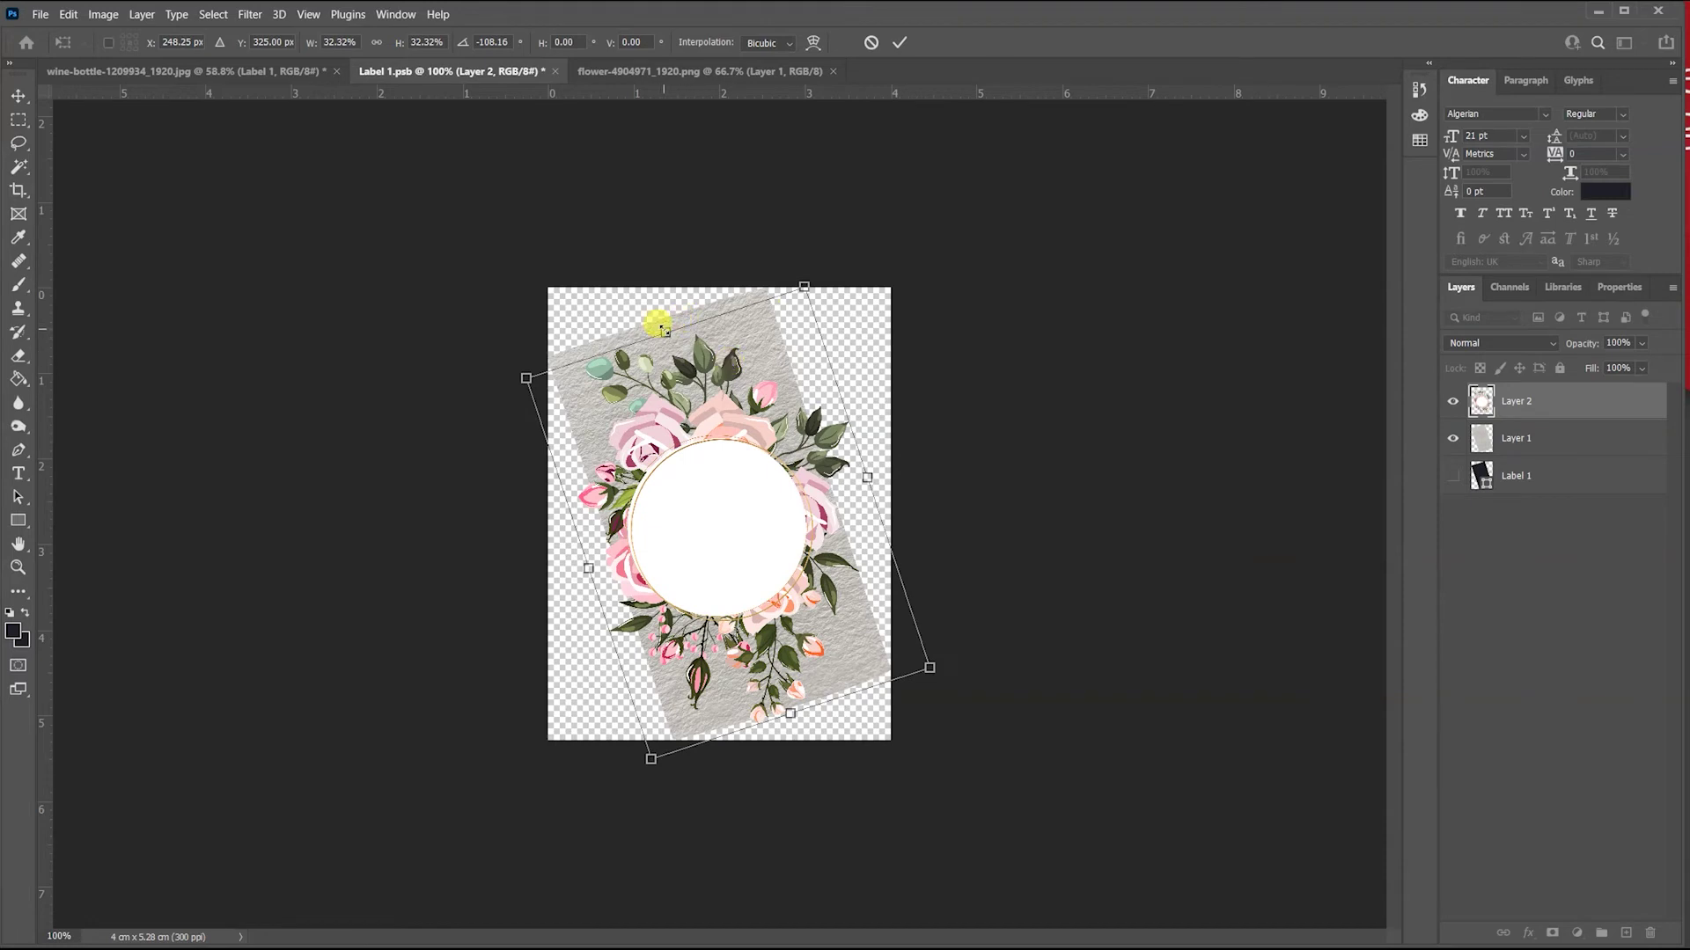
{"action": "left_click_drag", "start_coordinate": [665, 330], "coordinate": [649, 287]}
{"action": "left_click_drag", "start_coordinate": [689, 467], "coordinate": [706, 493]}
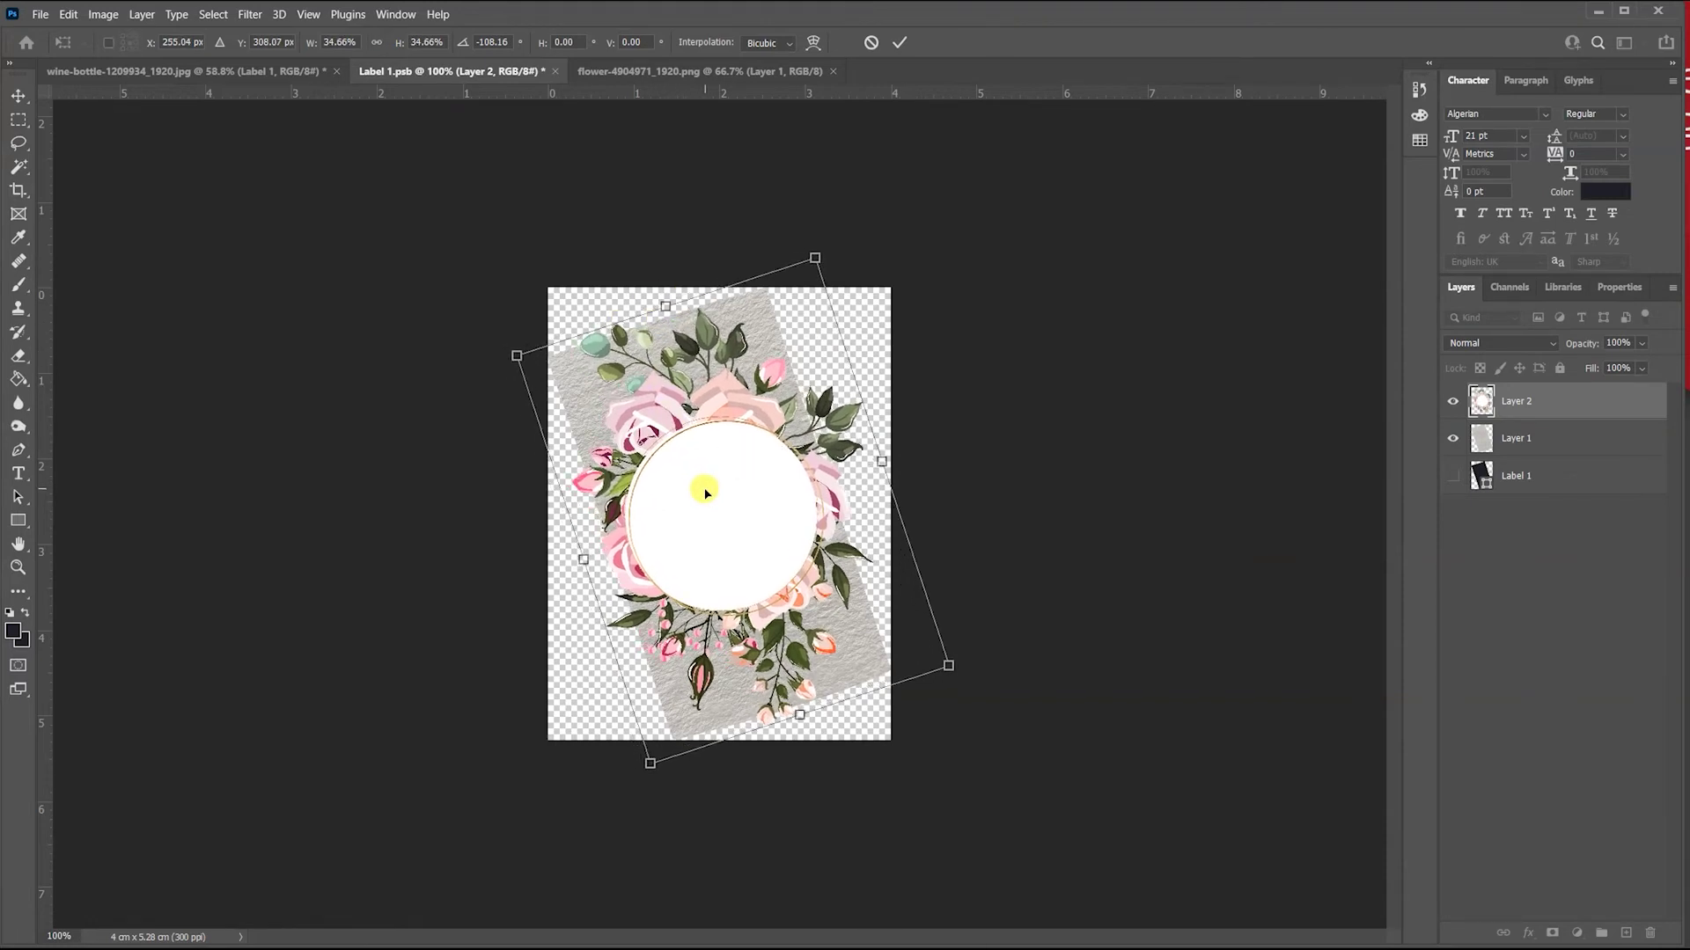
{"action": "key", "text": "Return"}
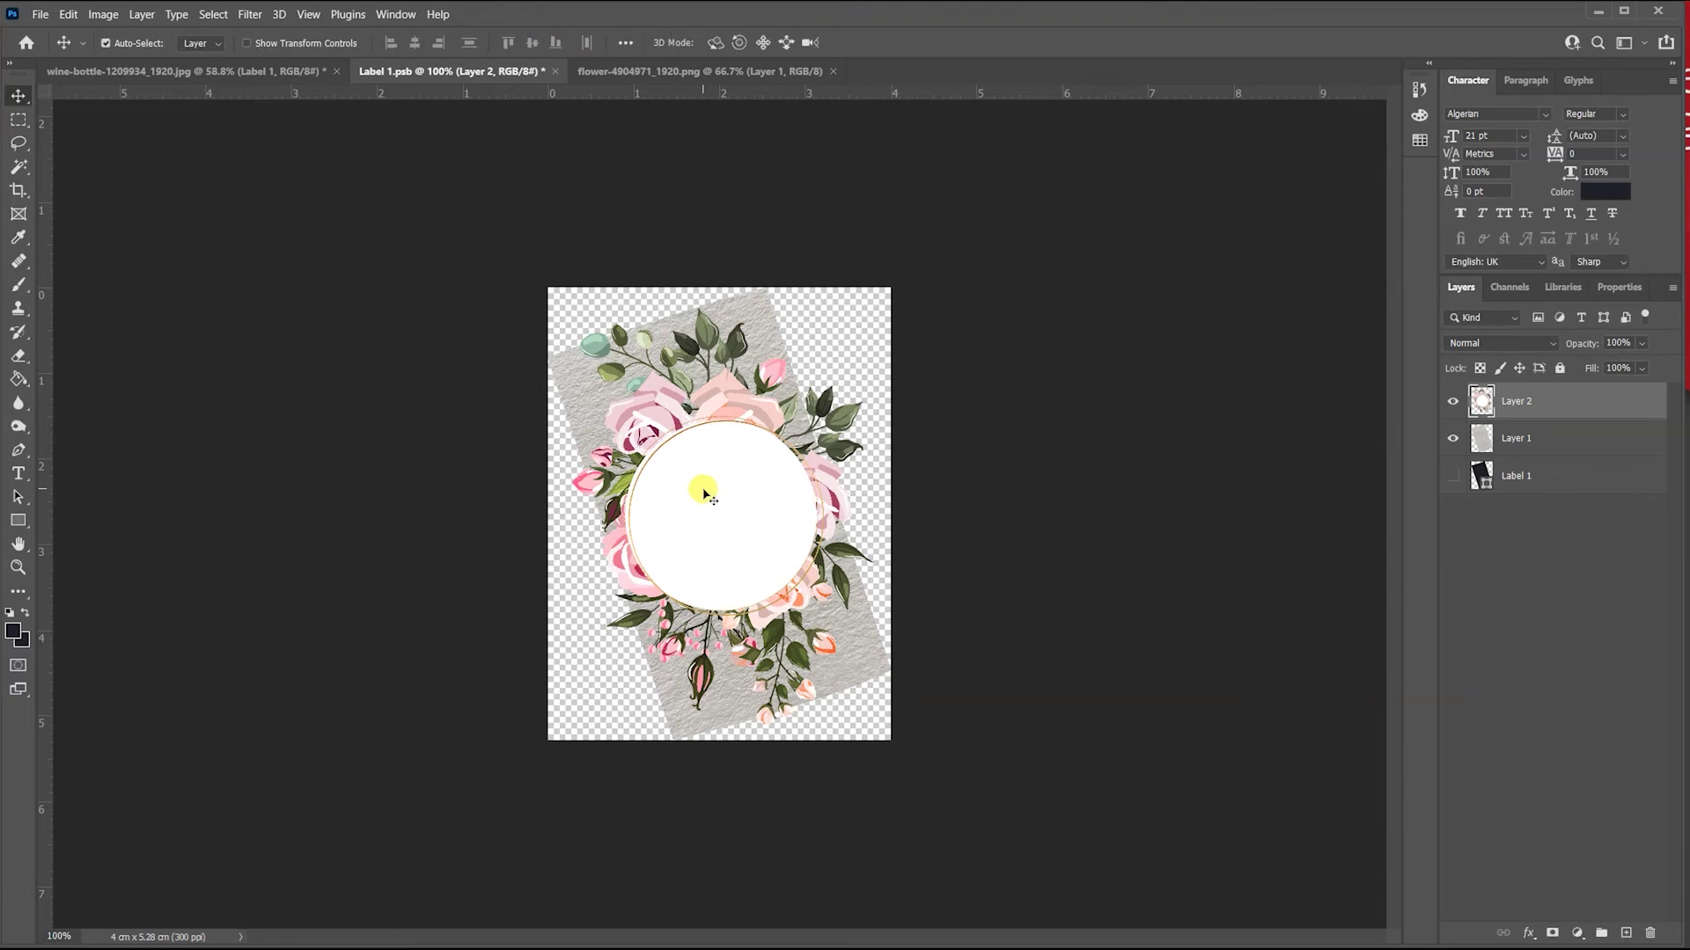
Save the Label 1 contents, check the floral label on the wine bottle, and return to the Label 1 document.
{"action": "key", "text": "ctrl+s"}
{"action": "left_click", "coordinate": [268, 79]}
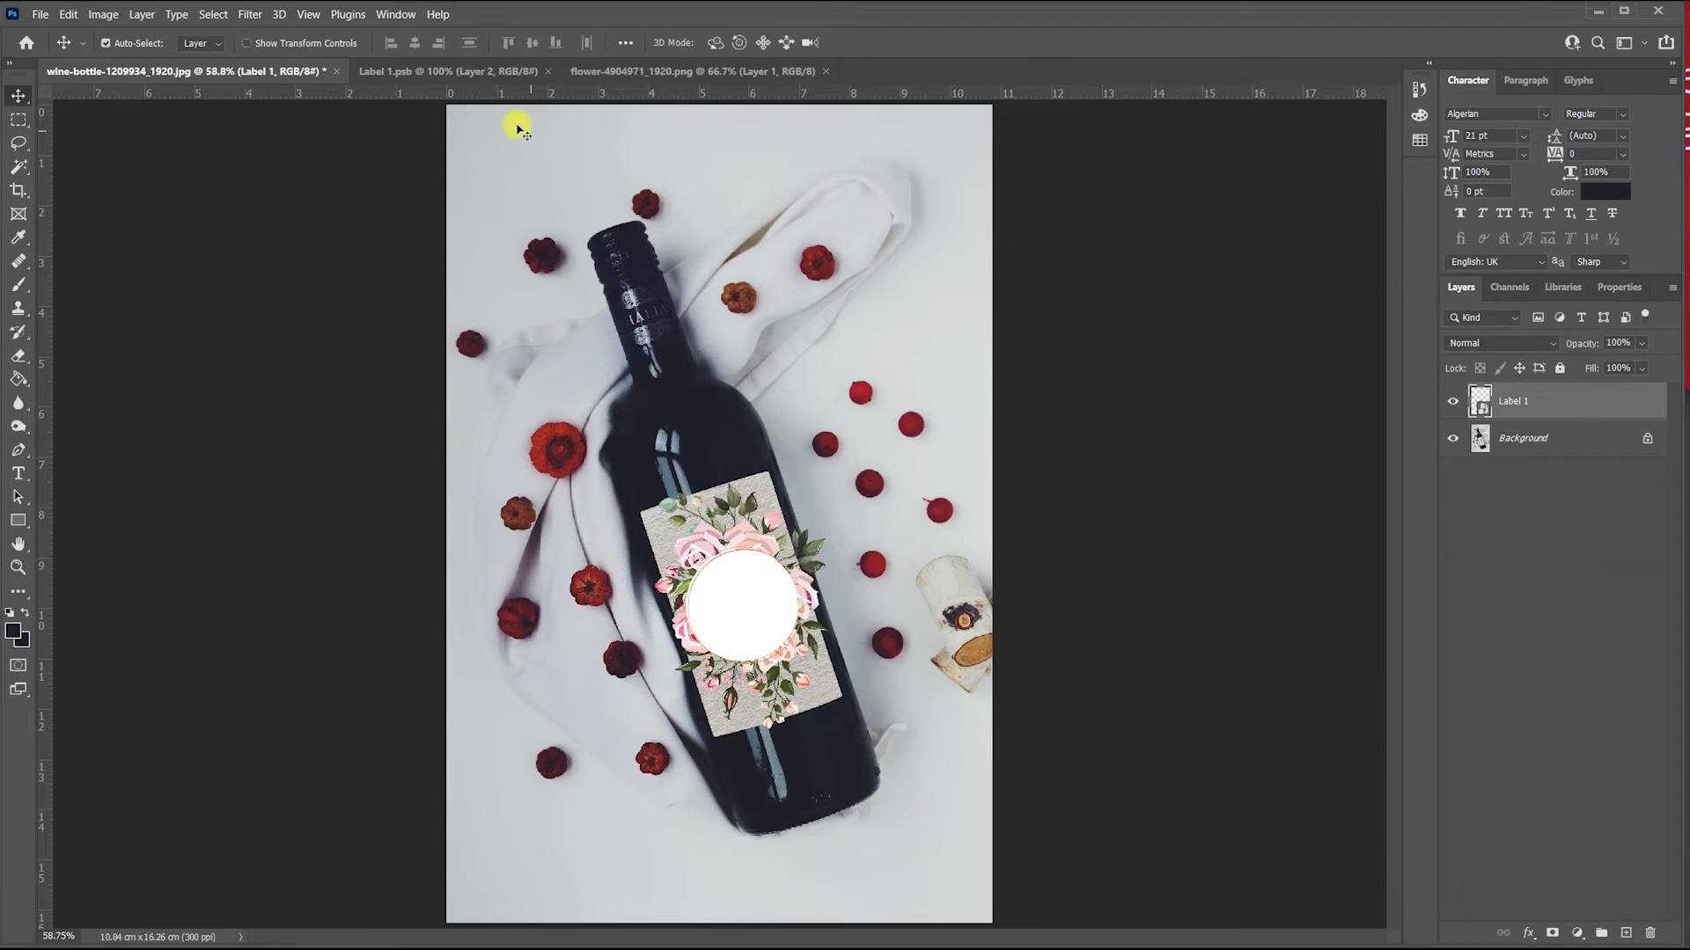
{"action": "left_click", "coordinate": [438, 71]}
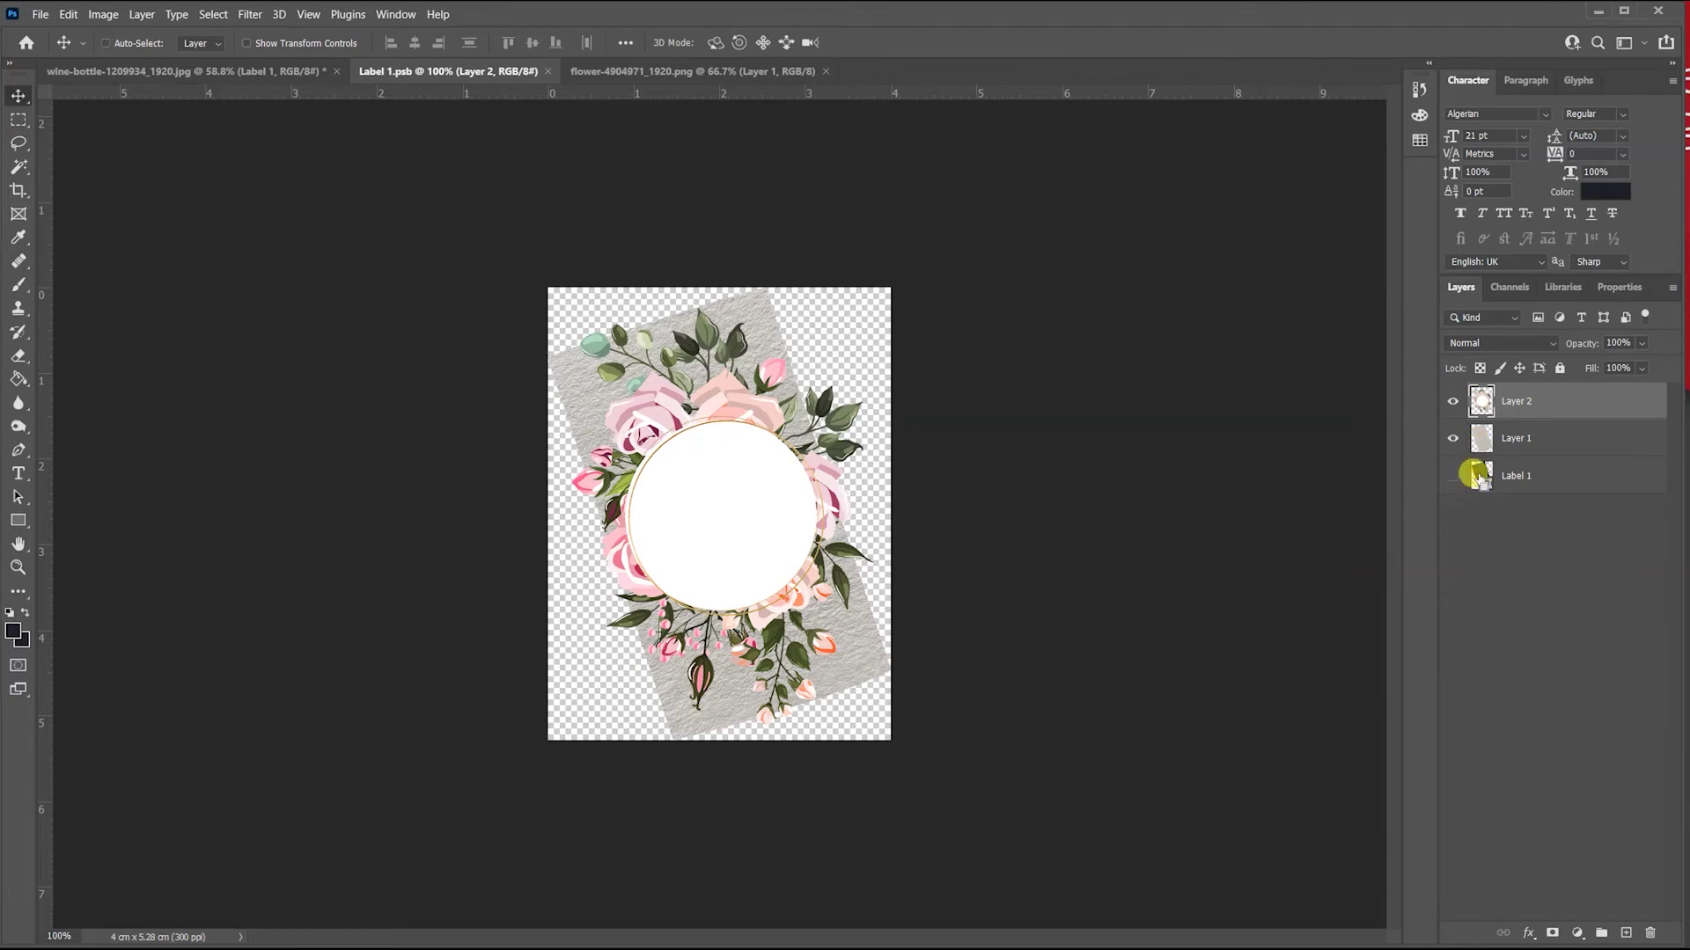
Trim the flower layer to the Label 1 shape by deleting everything in the shape's inverted selection.
{"action": "key", "text": "ctrl"}
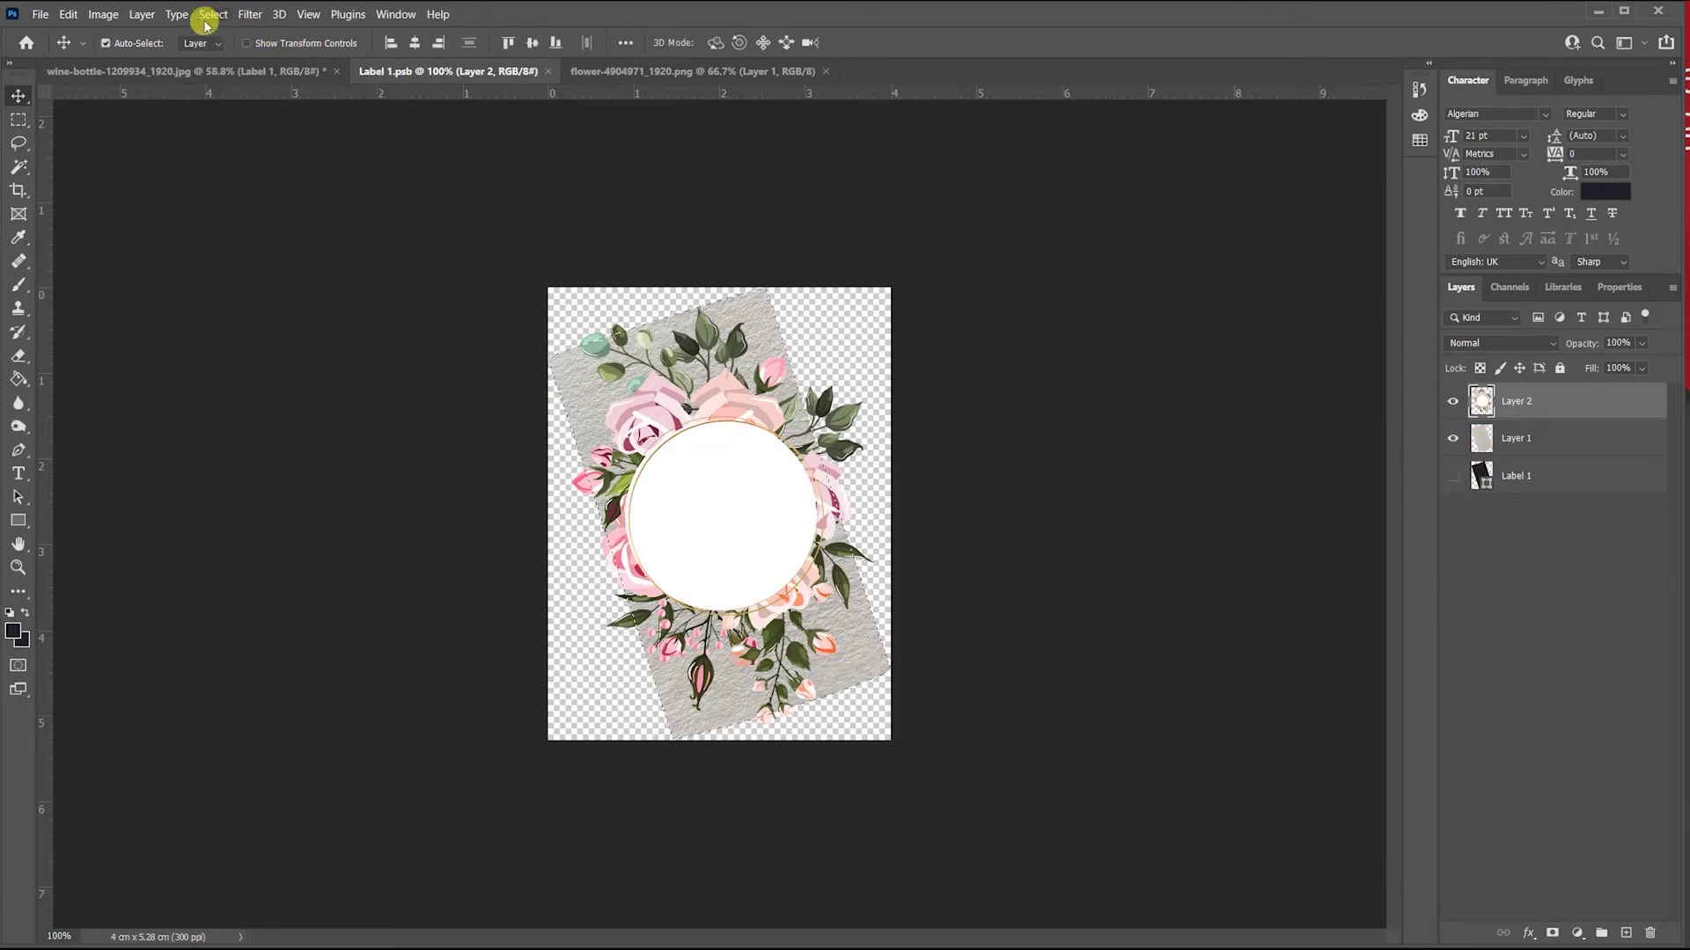
{"action": "left_click", "coordinate": [211, 15]}
{"action": "left_click", "coordinate": [225, 78]}
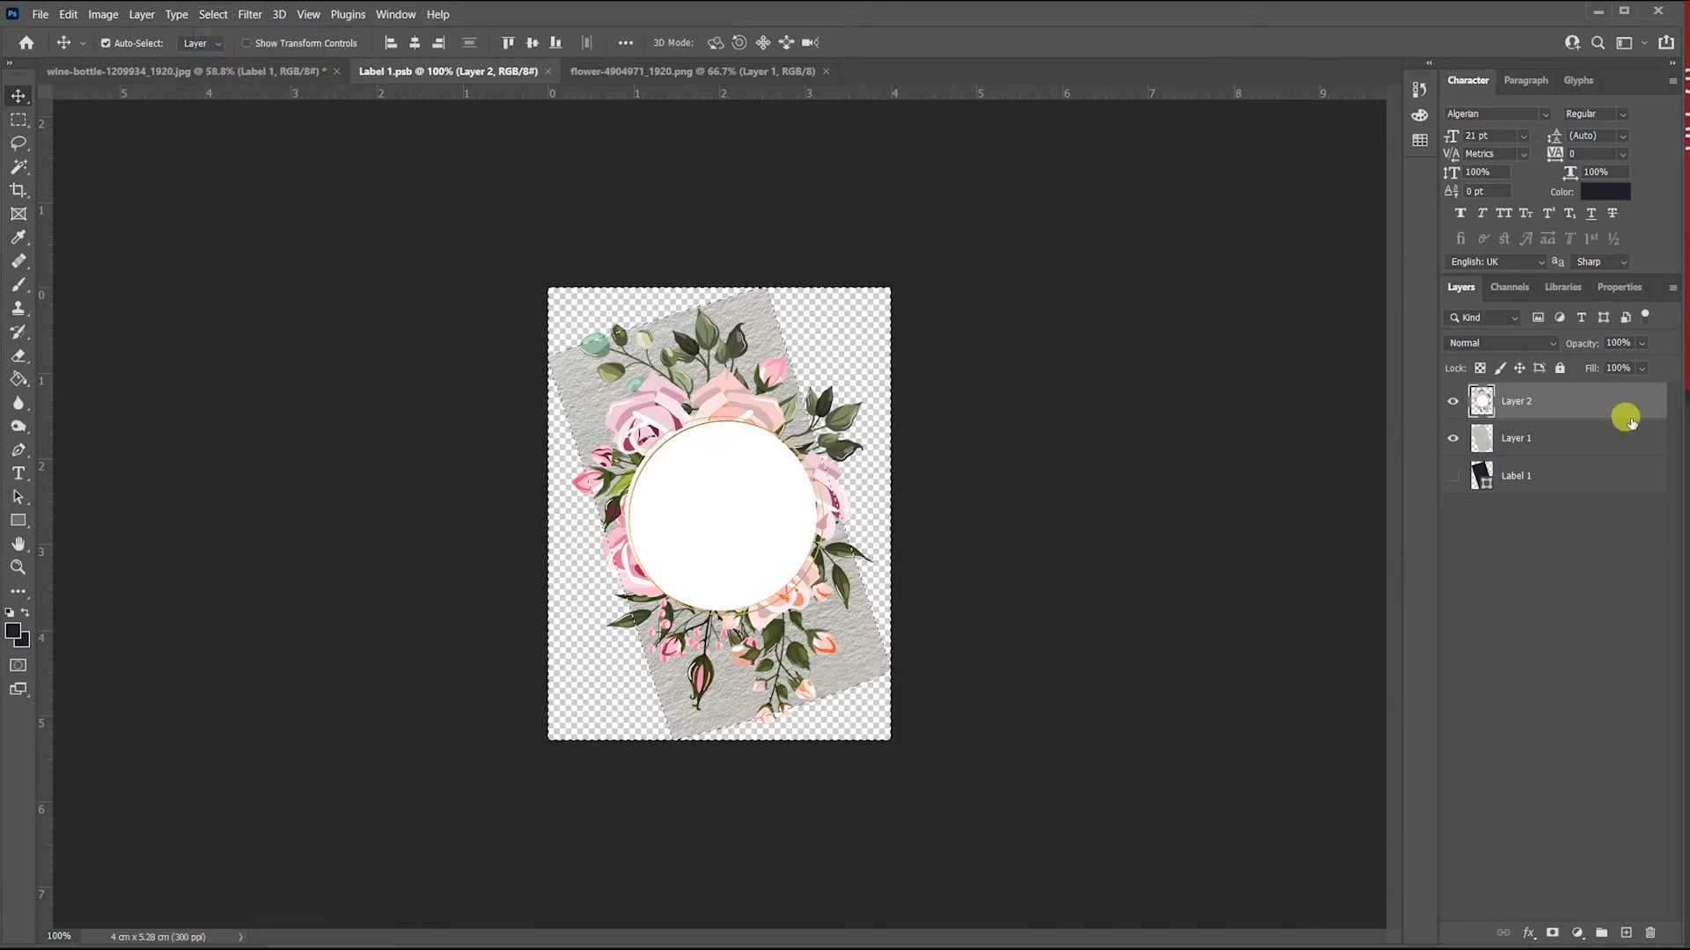
{"action": "key", "text": "Delete"}
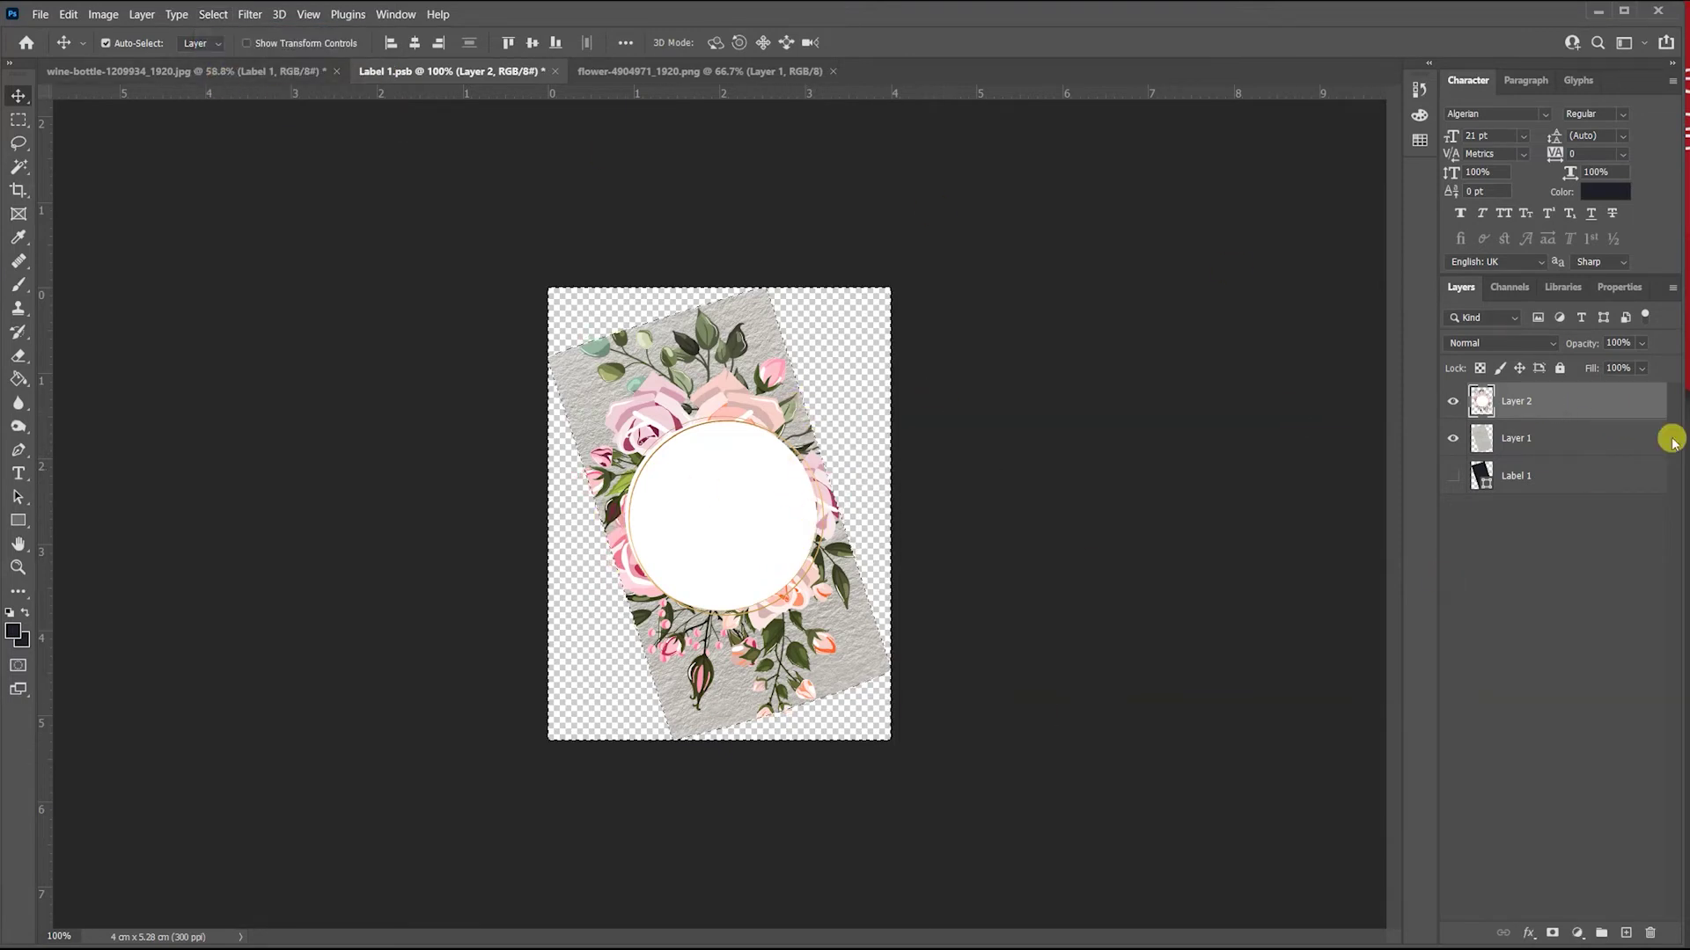
Set the flower layer's blend mode to Hard Light and save the Label 1 contents to update the bottle's label.
{"action": "left_click", "coordinate": [1500, 345]}
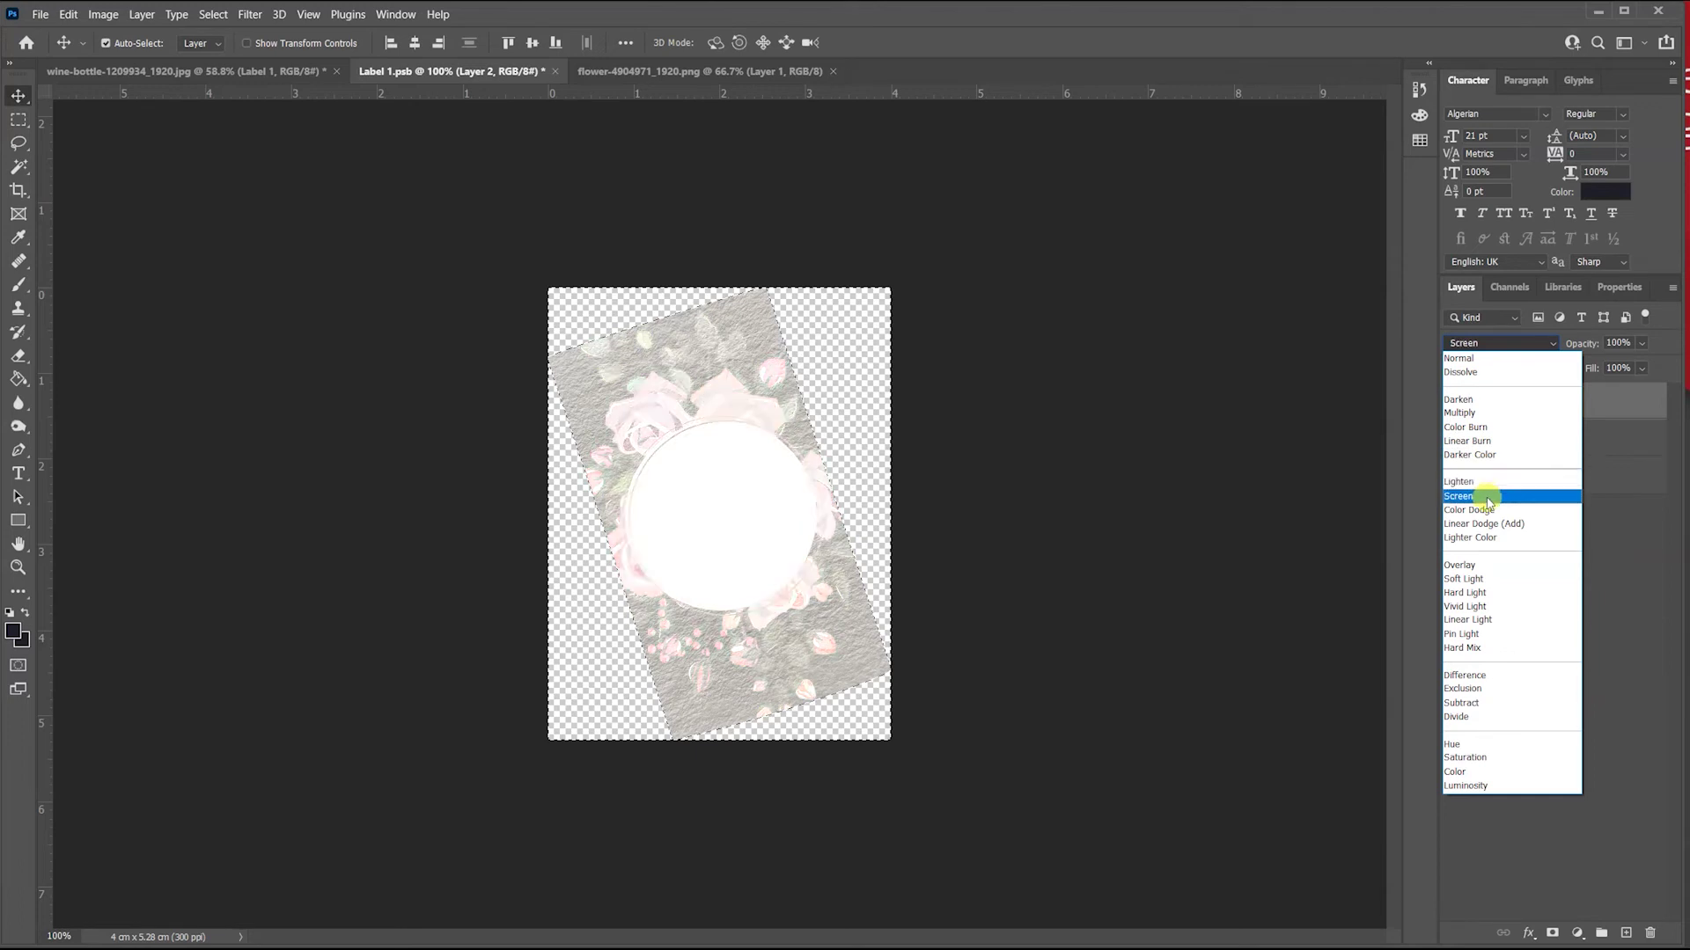
{"action": "left_click", "coordinate": [1493, 595]}
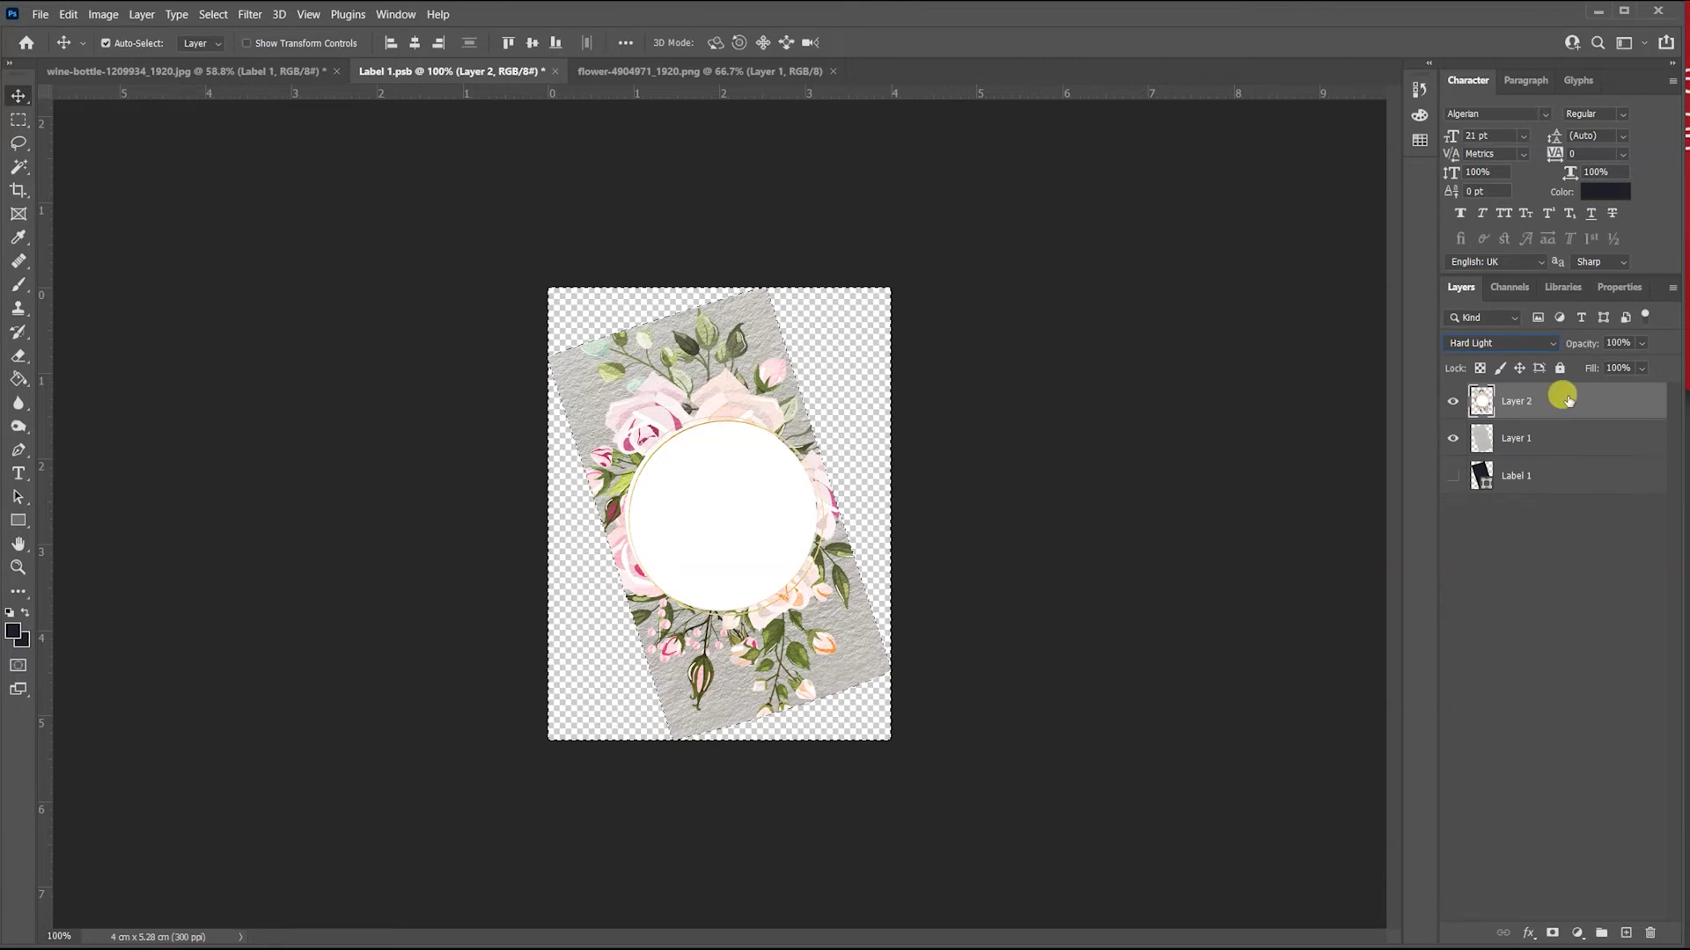
{"action": "key", "text": "ctrl+s"}
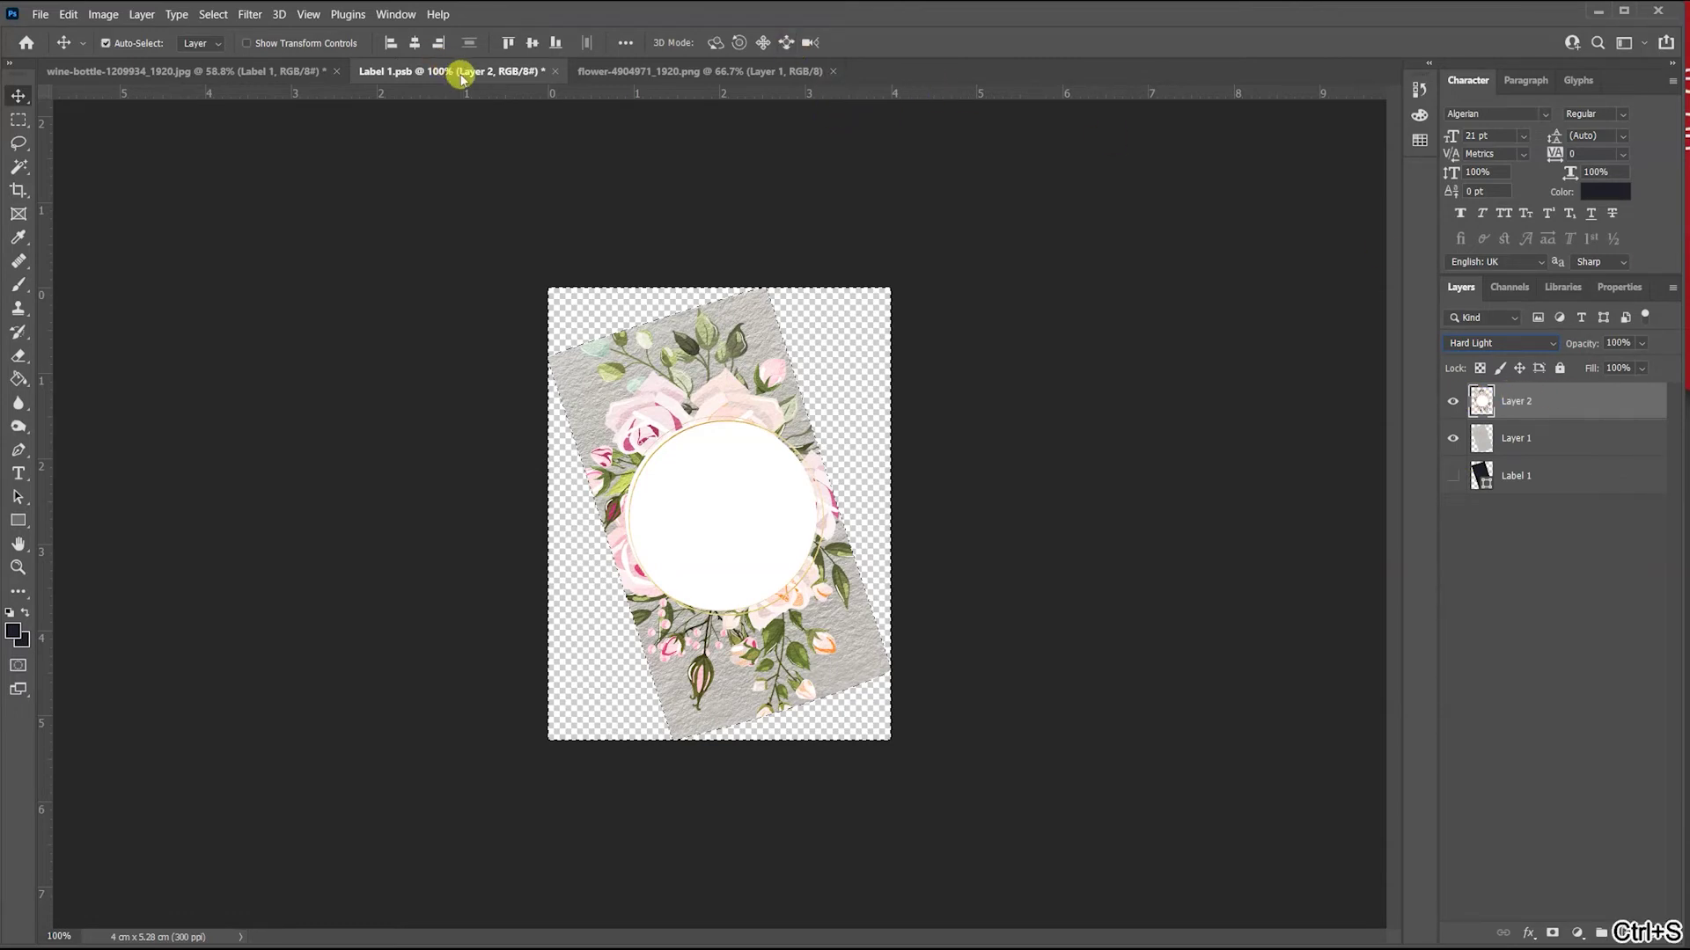
{"action": "left_click", "coordinate": [265, 70]}
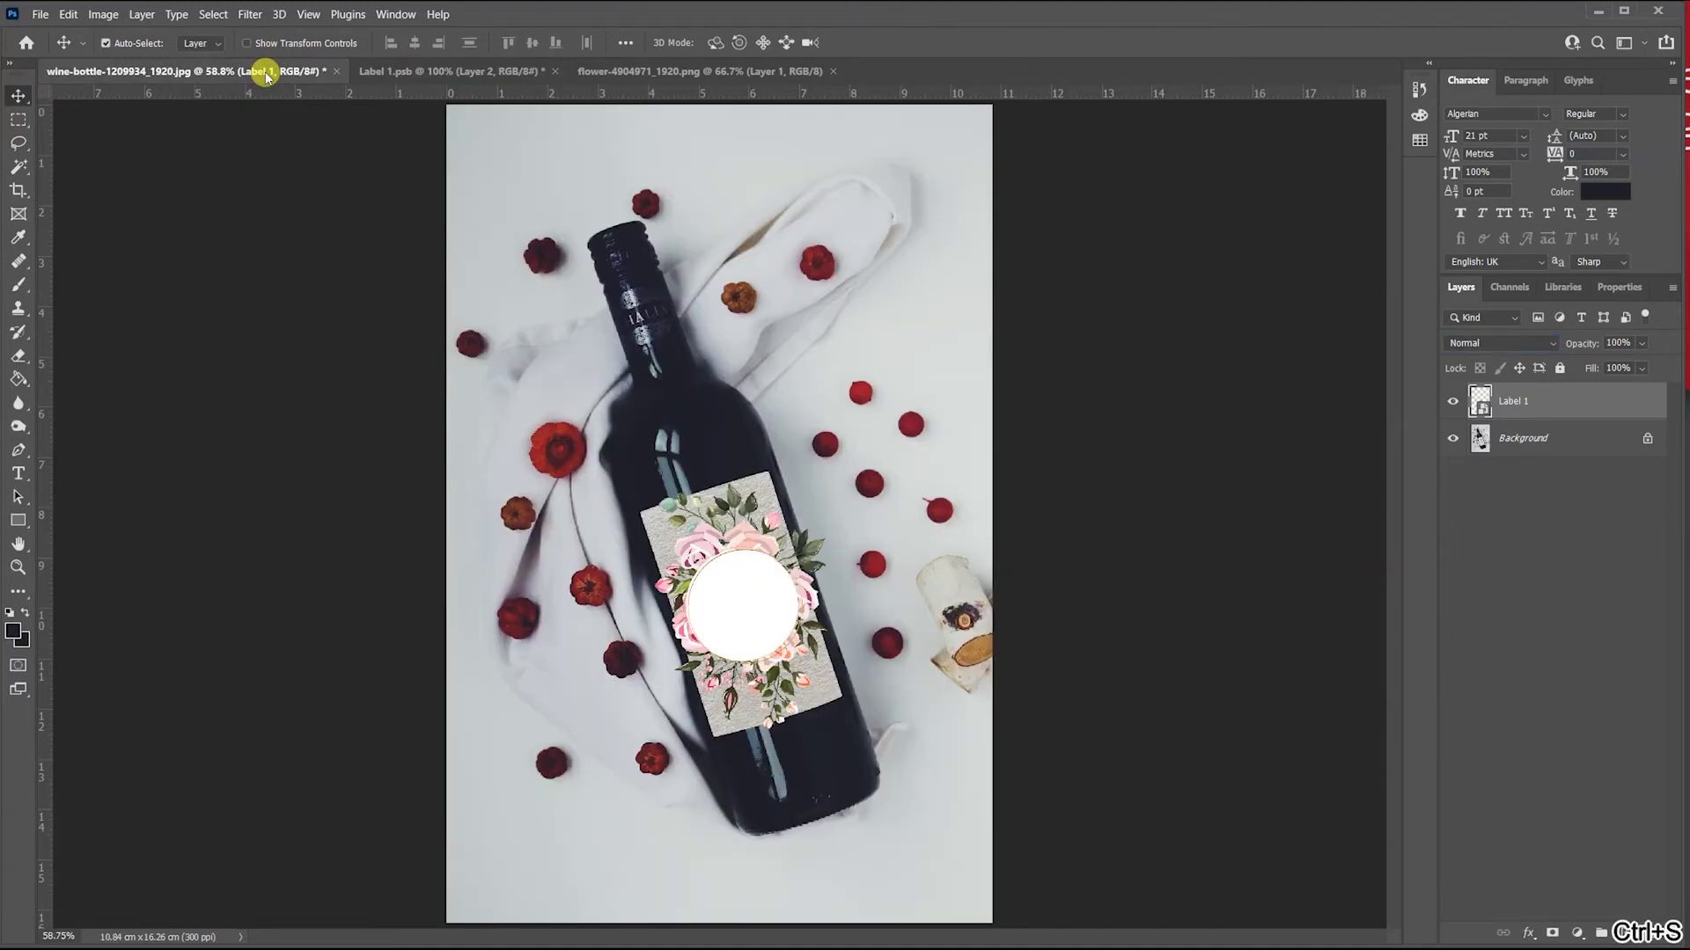
{"action": "left_click", "coordinate": [487, 71]}
{"action": "key", "text": "ctrl+s"}
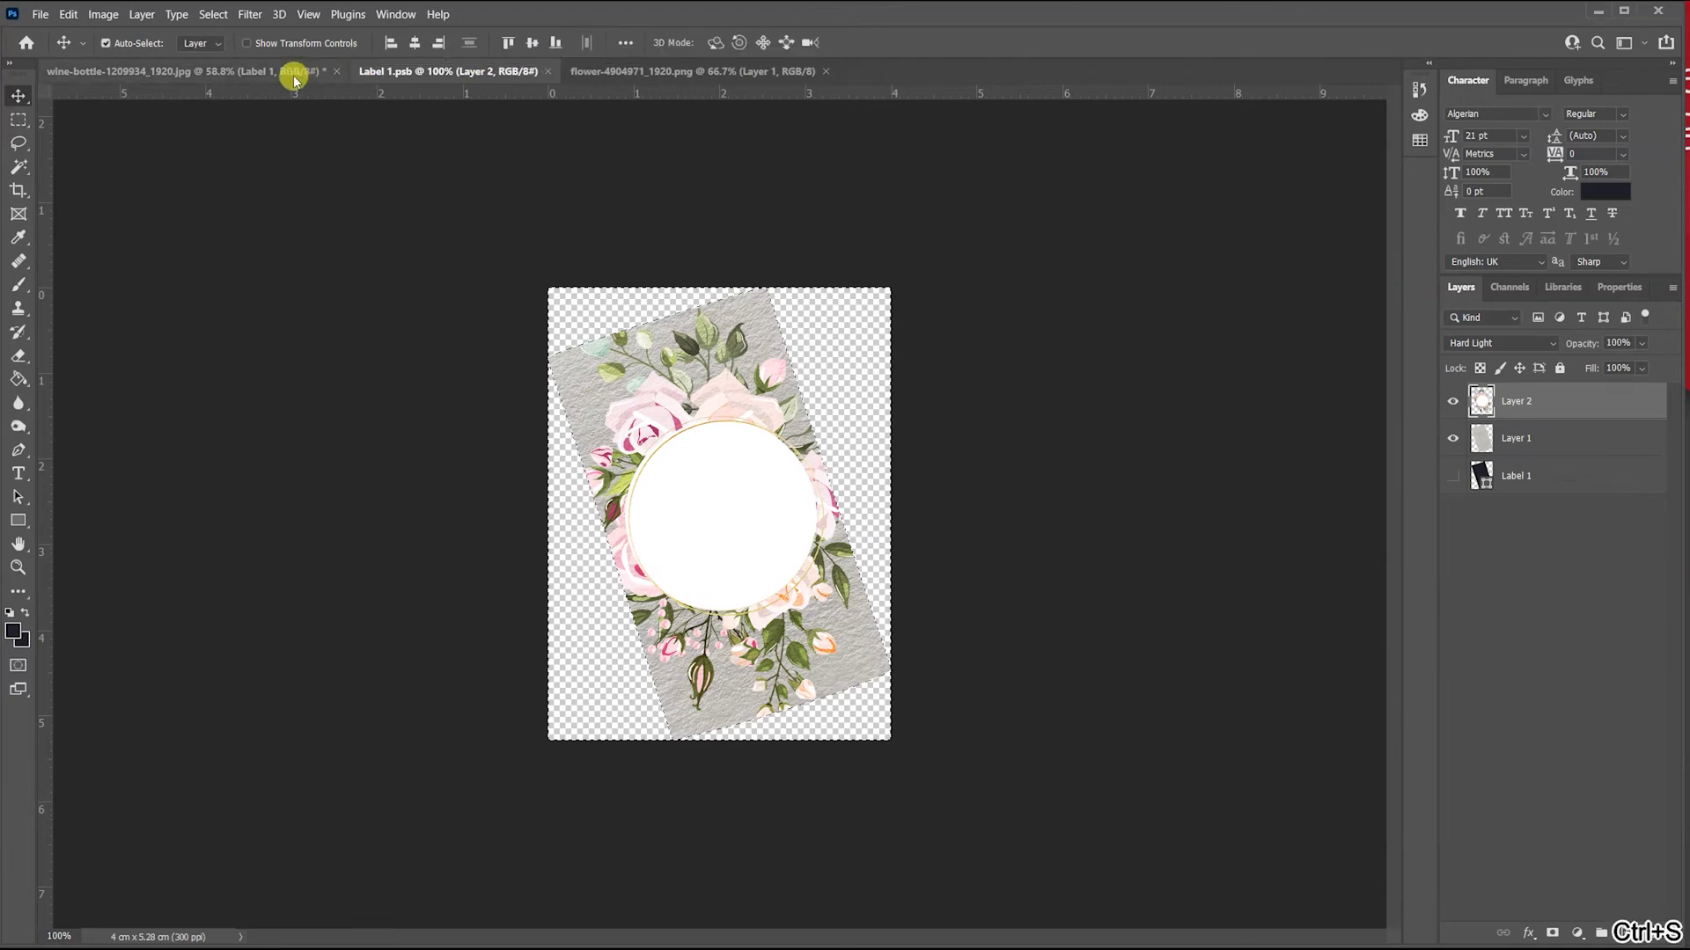
{"action": "left_click", "coordinate": [293, 78]}
Float the Label 1 document in its own window beside the wine bottle so both are visible.
{"action": "left_click", "coordinate": [453, 72]}
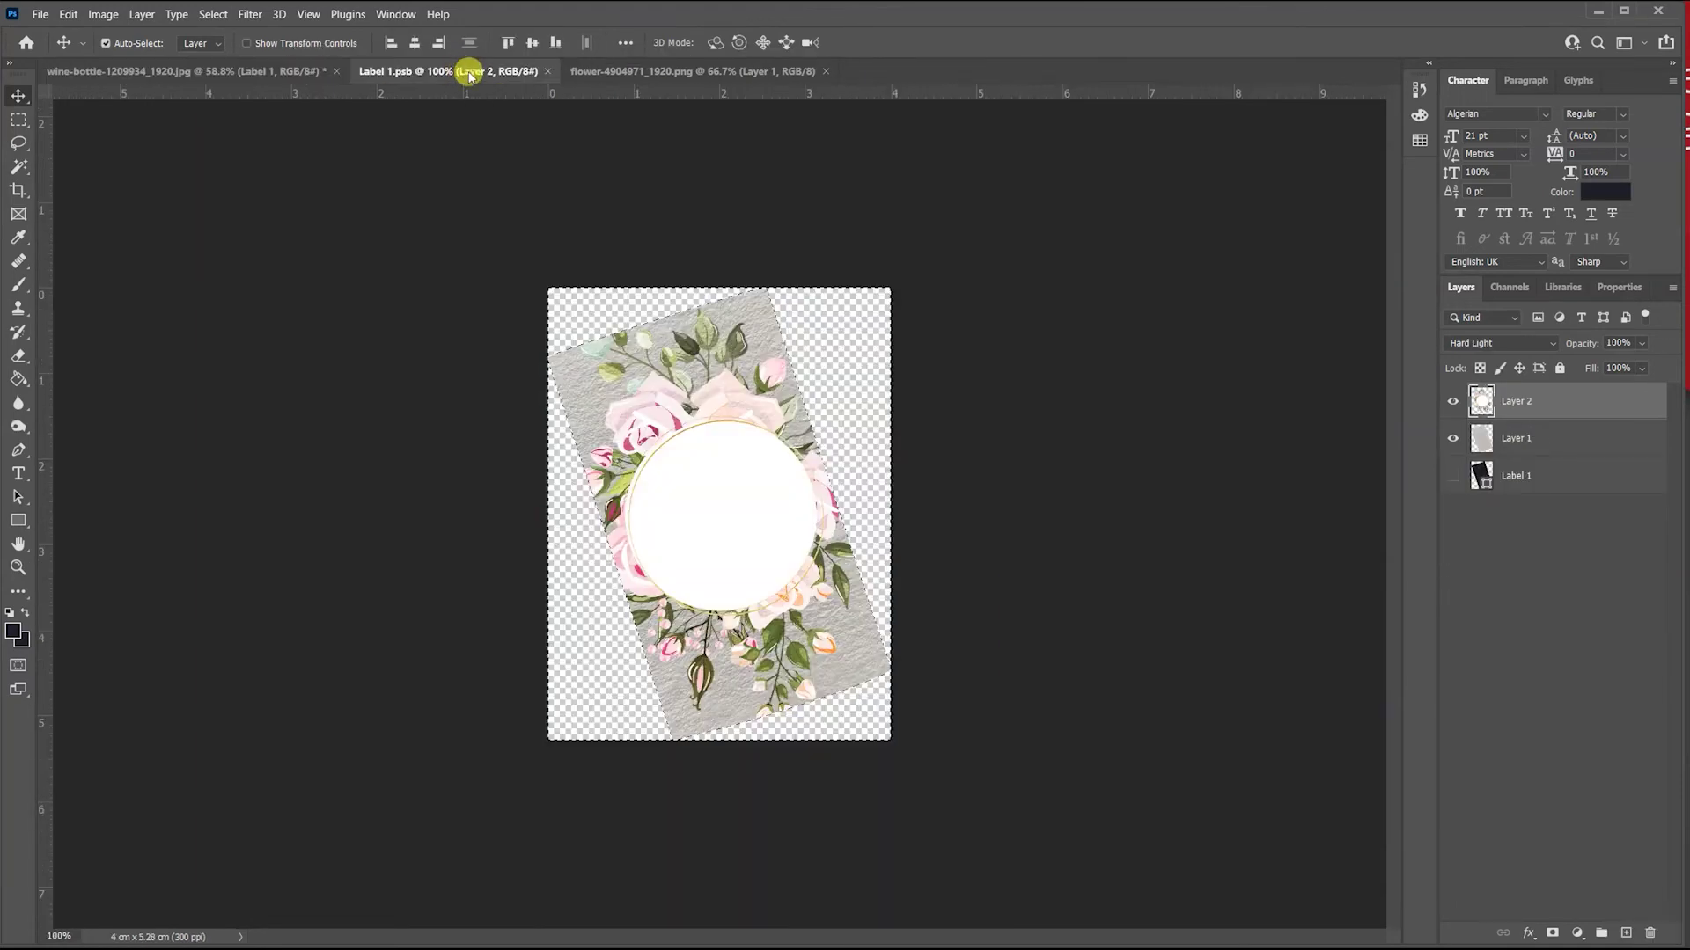
{"action": "left_click_drag", "start_coordinate": [453, 72], "coordinate": [763, 167]}
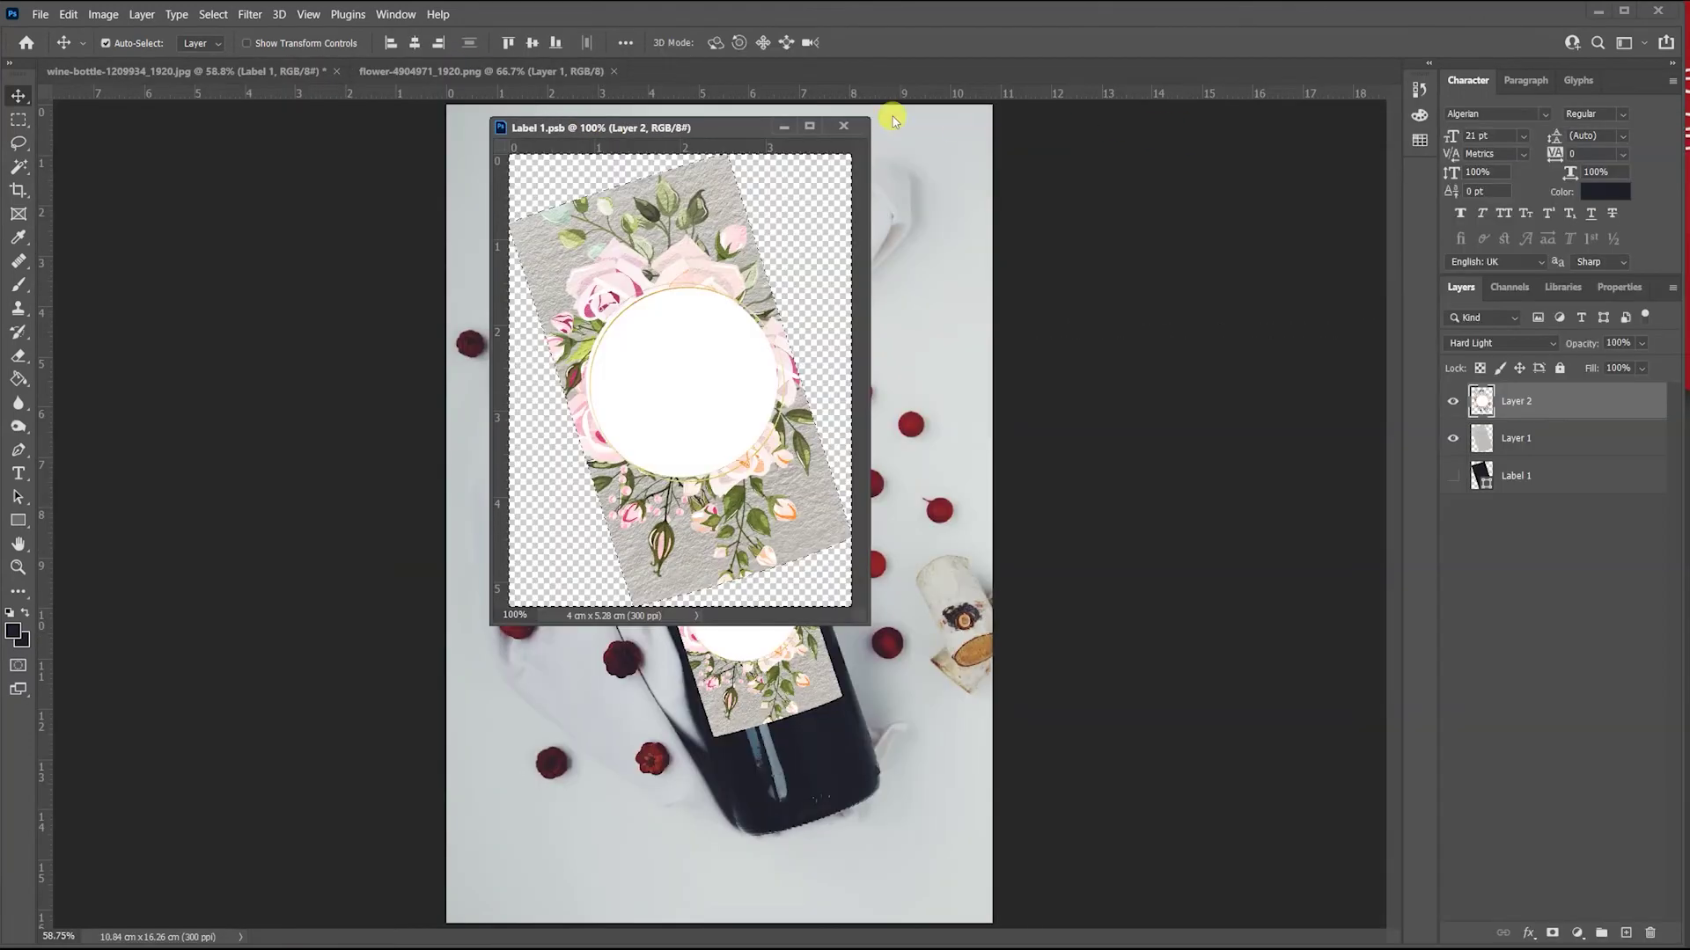
{"action": "left_click_drag", "start_coordinate": [690, 121], "coordinate": [1226, 120]}
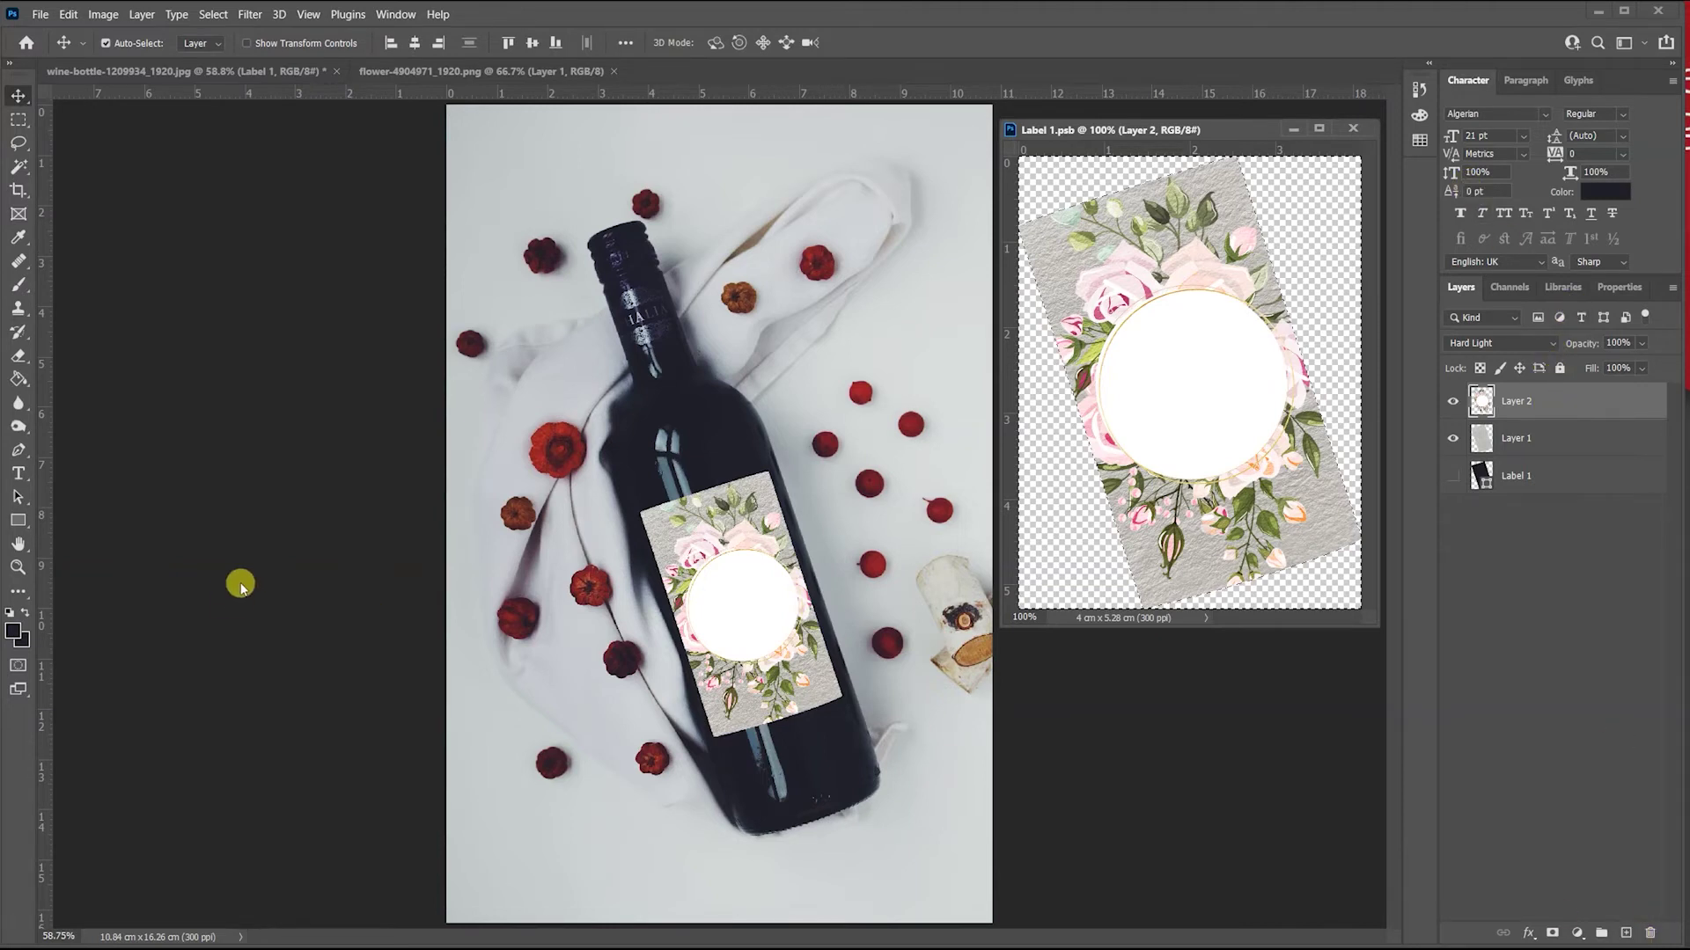
Add the text "WINE" in 21 pt Algerian and centre it inside the label's white circle.
{"action": "left_click", "coordinate": [19, 473]}
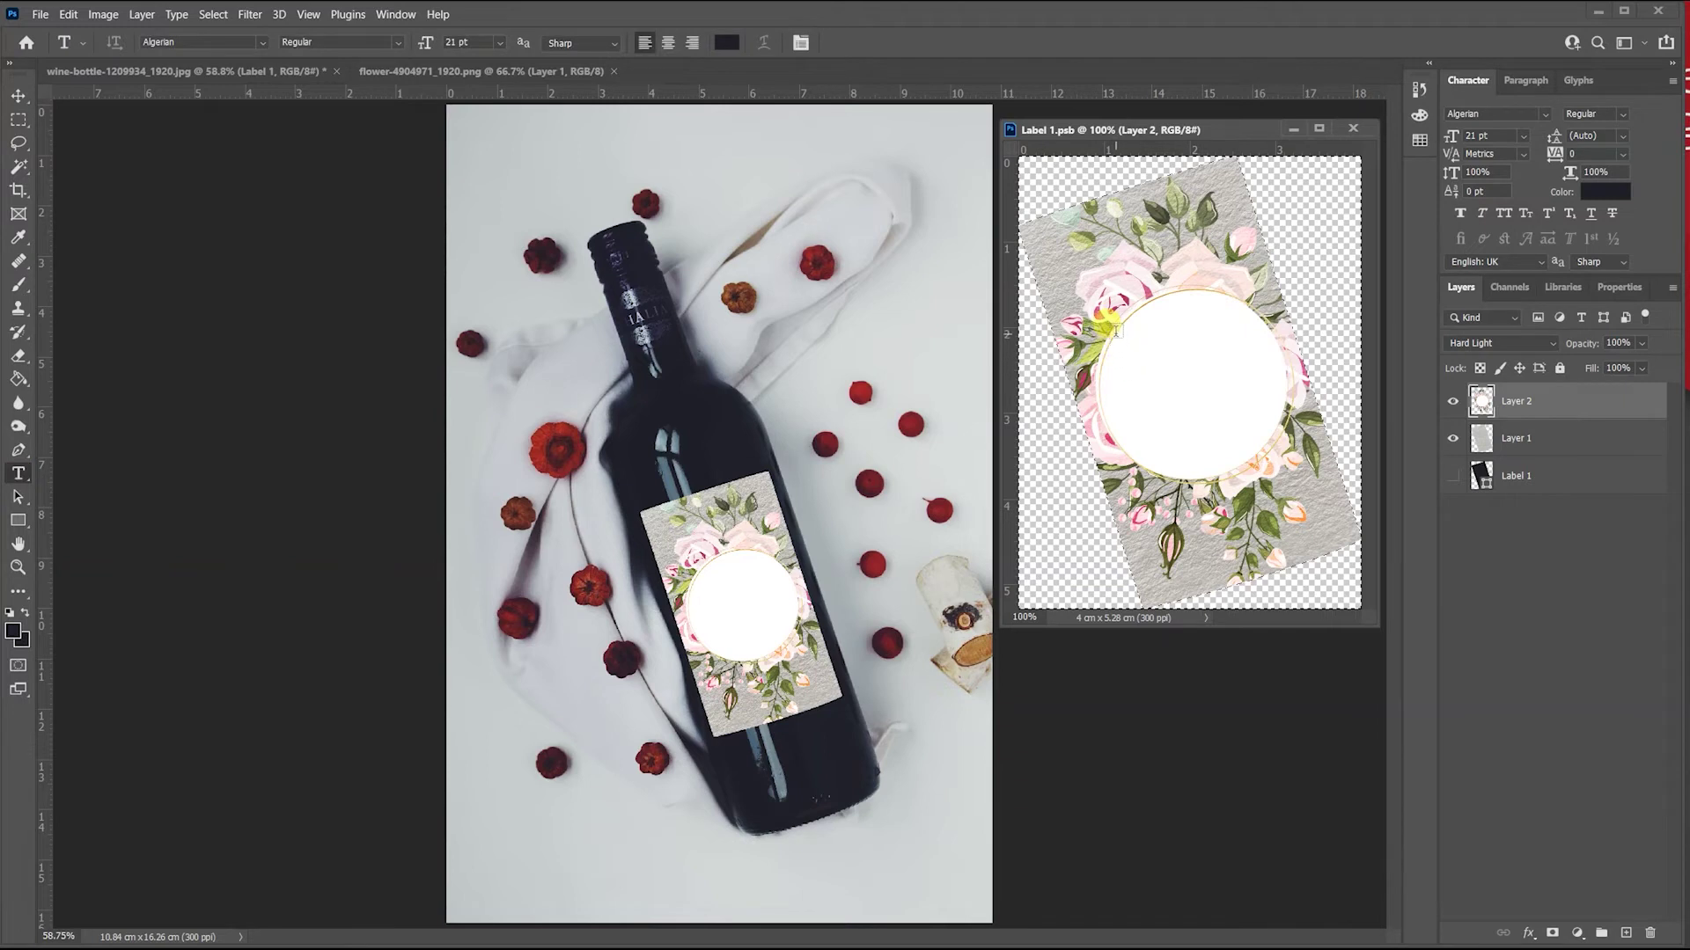
{"action": "left_click_drag", "start_coordinate": [1109, 329], "coordinate": [1285, 429]}
{"action": "type", "text": "WINE"}
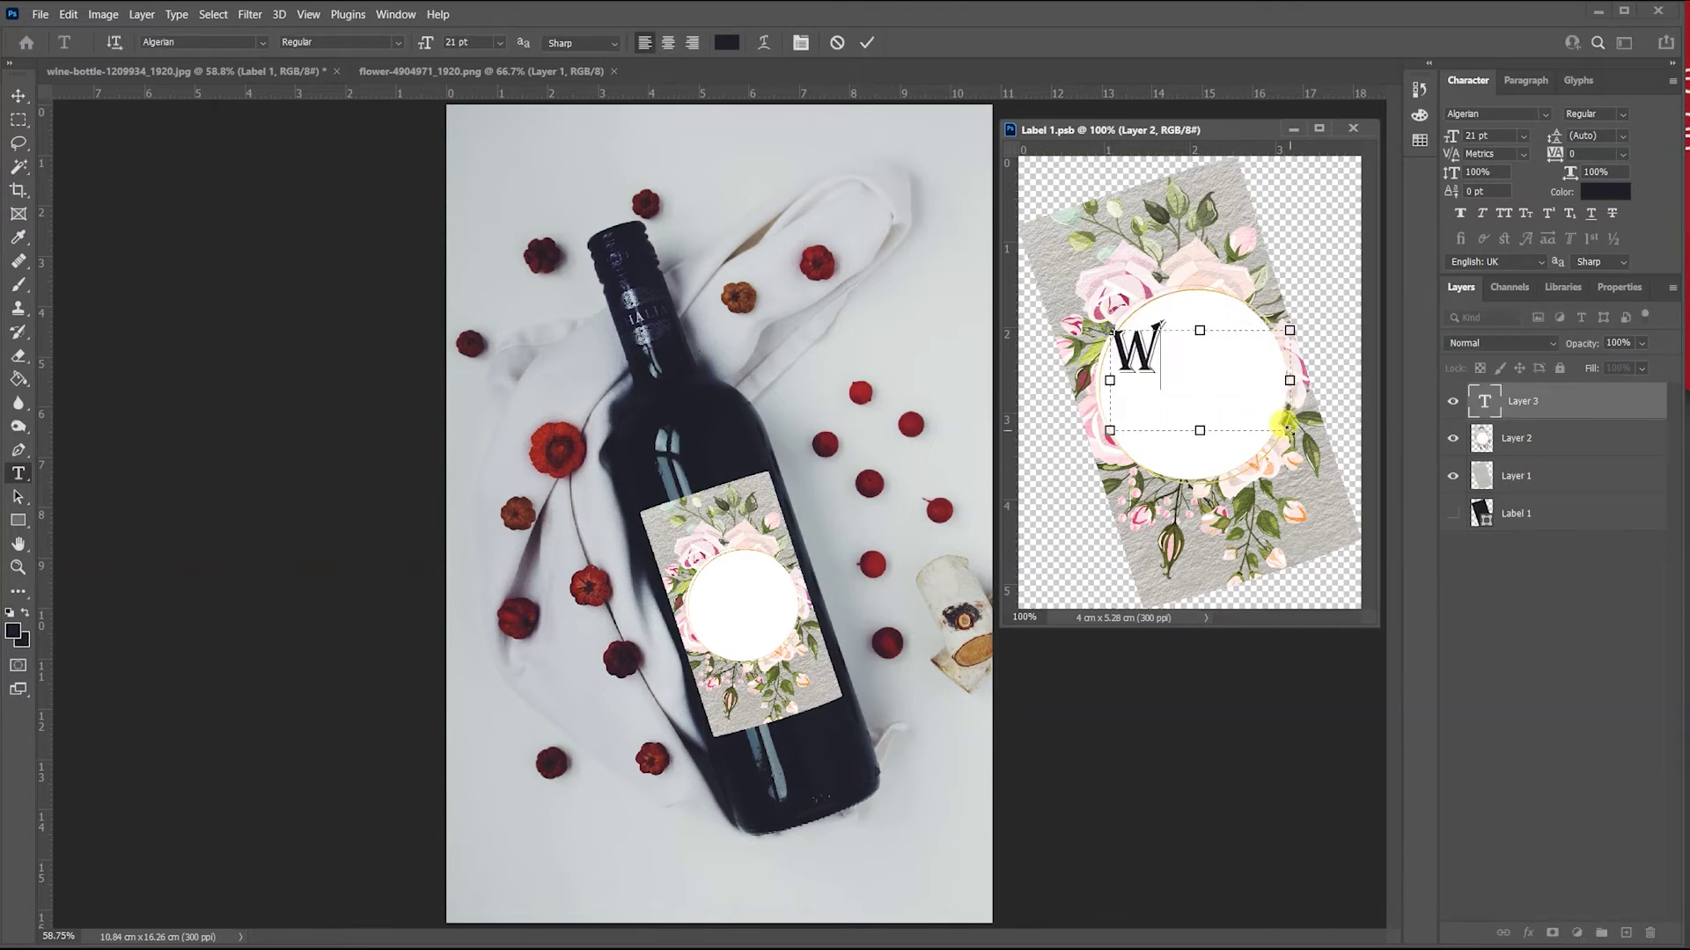
{"action": "left_click_drag", "start_coordinate": [1289, 430], "coordinate": [1268, 396]}
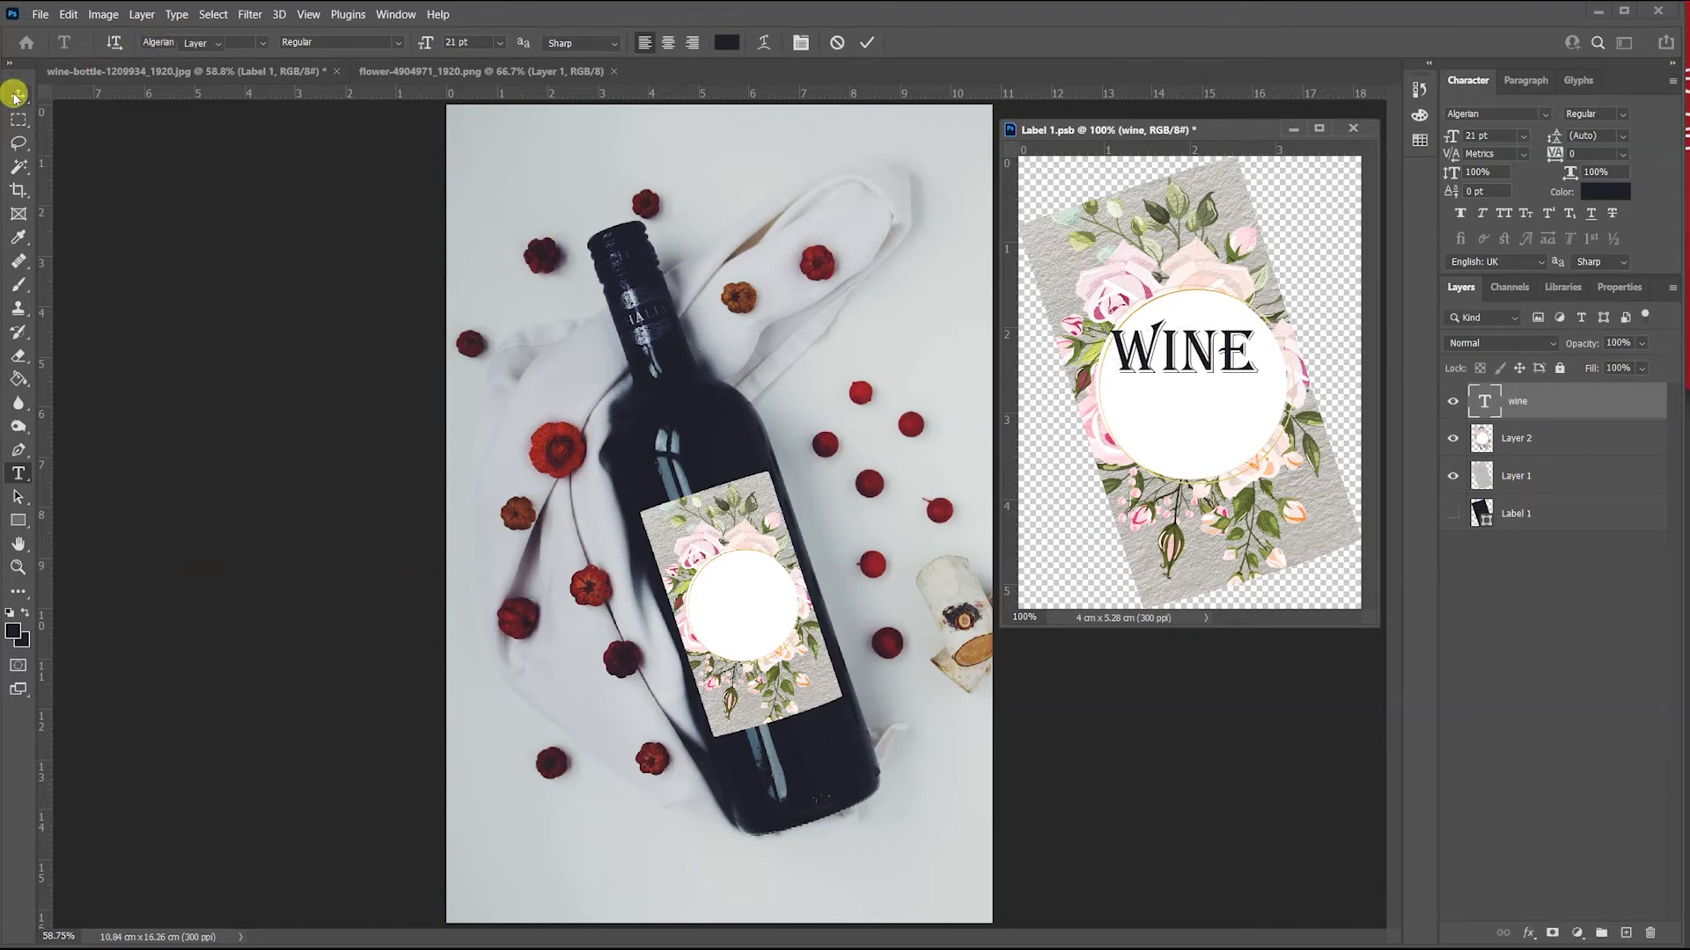
{"action": "left_click", "coordinate": [16, 95]}
{"action": "left_click_drag", "start_coordinate": [1192, 345], "coordinate": [1202, 370]}
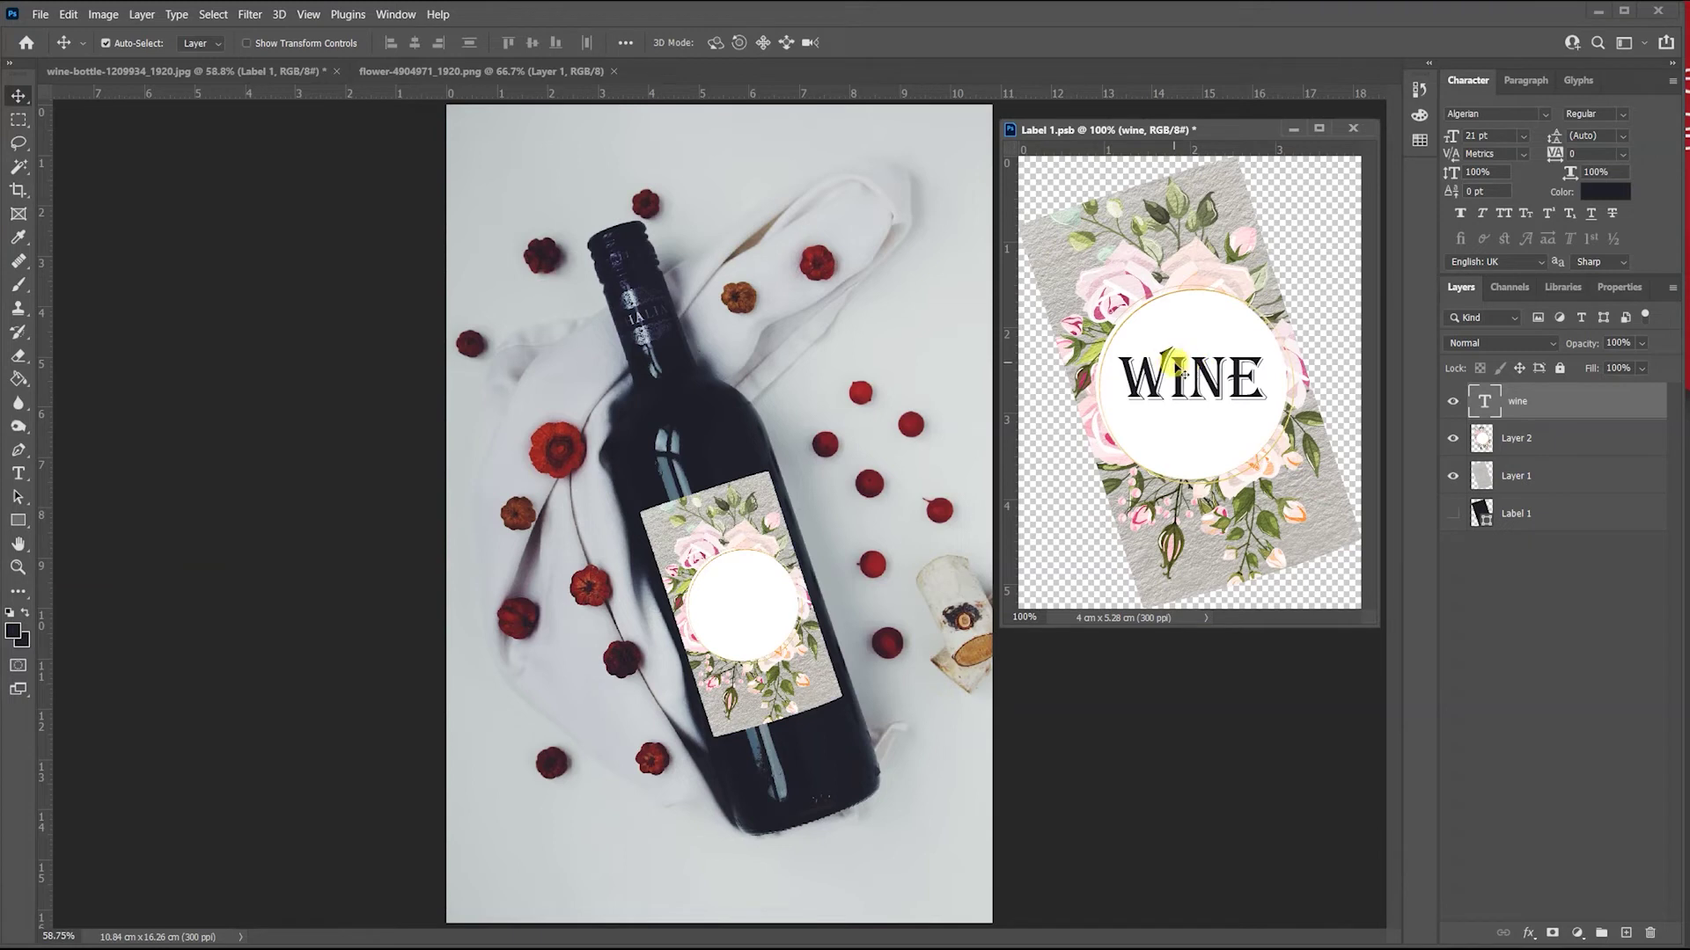
Rotate the WINE text about -15° to follow the label's tilt and save the Label 1 contents.
{"action": "left_click", "coordinate": [69, 15]}
{"action": "mouse_move", "coordinate": [154, 407]}
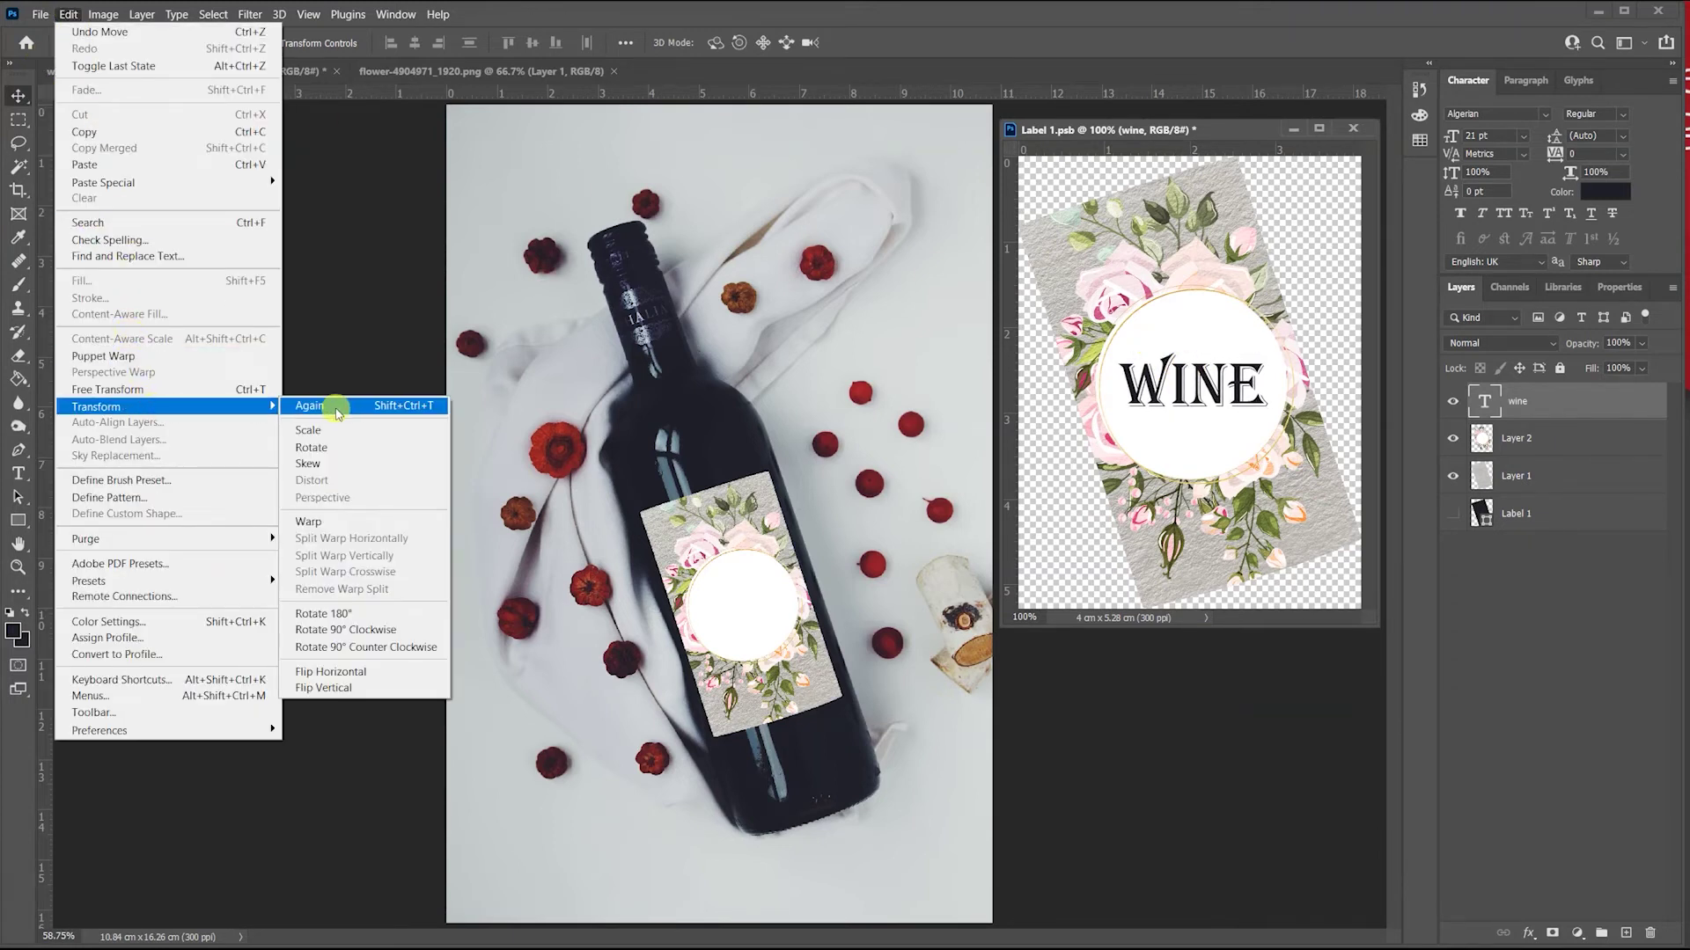
{"action": "left_click", "coordinate": [351, 437]}
{"action": "left_click_drag", "start_coordinate": [1308, 335], "coordinate": [1287, 309]}
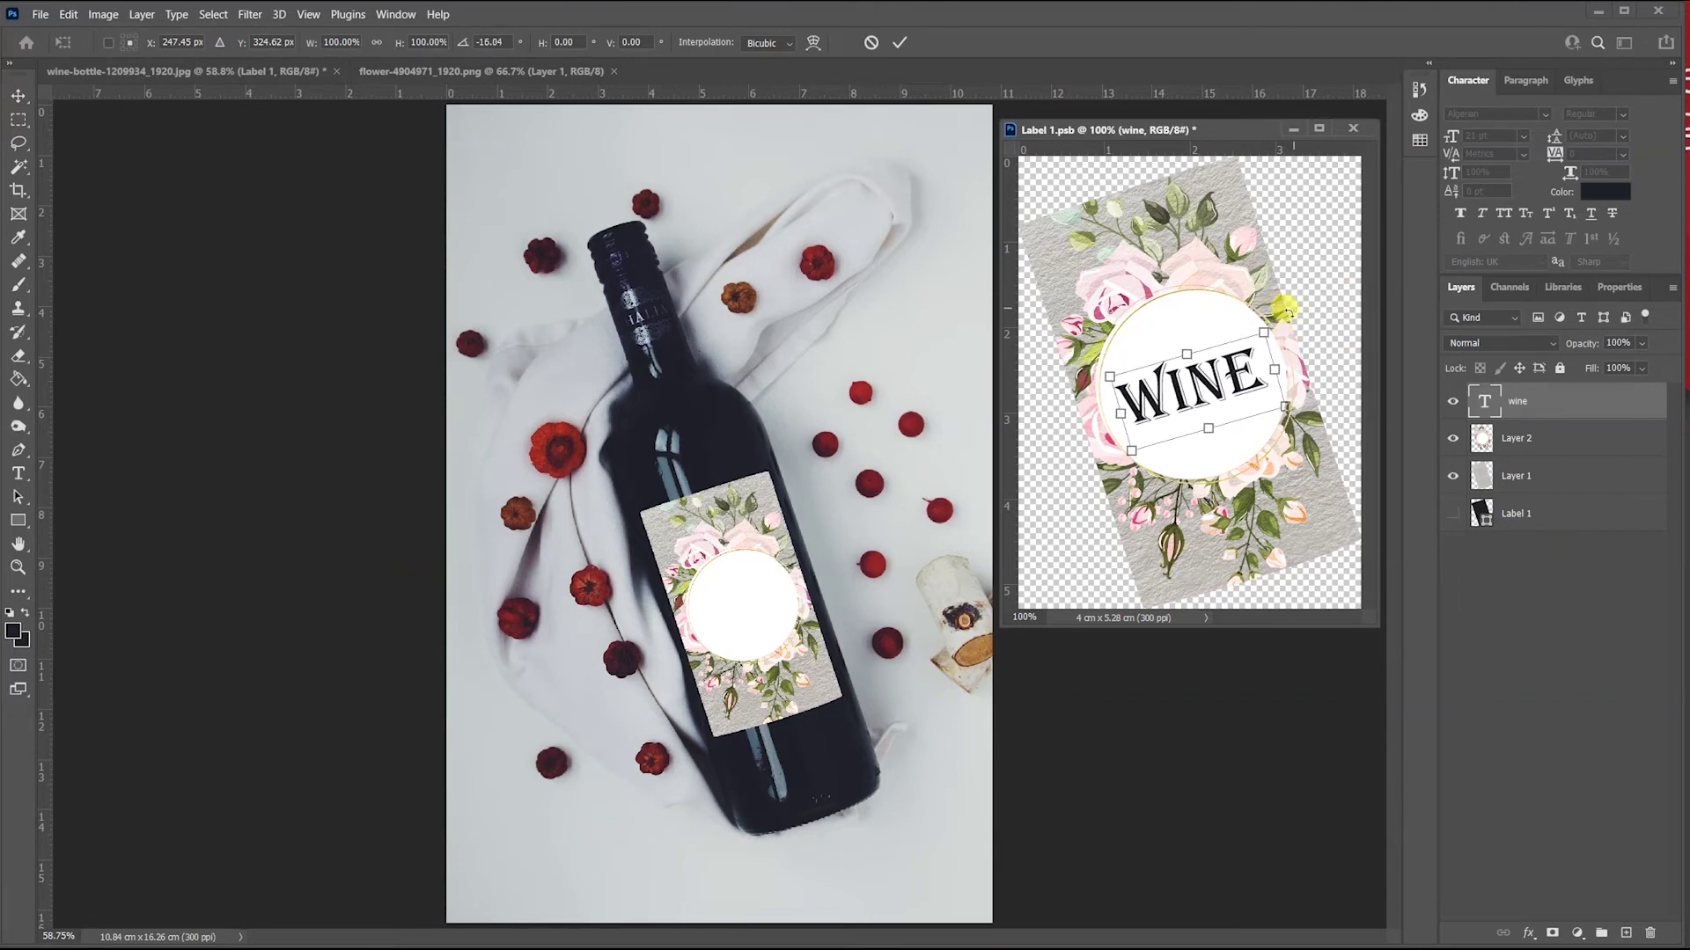
{"action": "double_click", "coordinate": [1201, 383]}
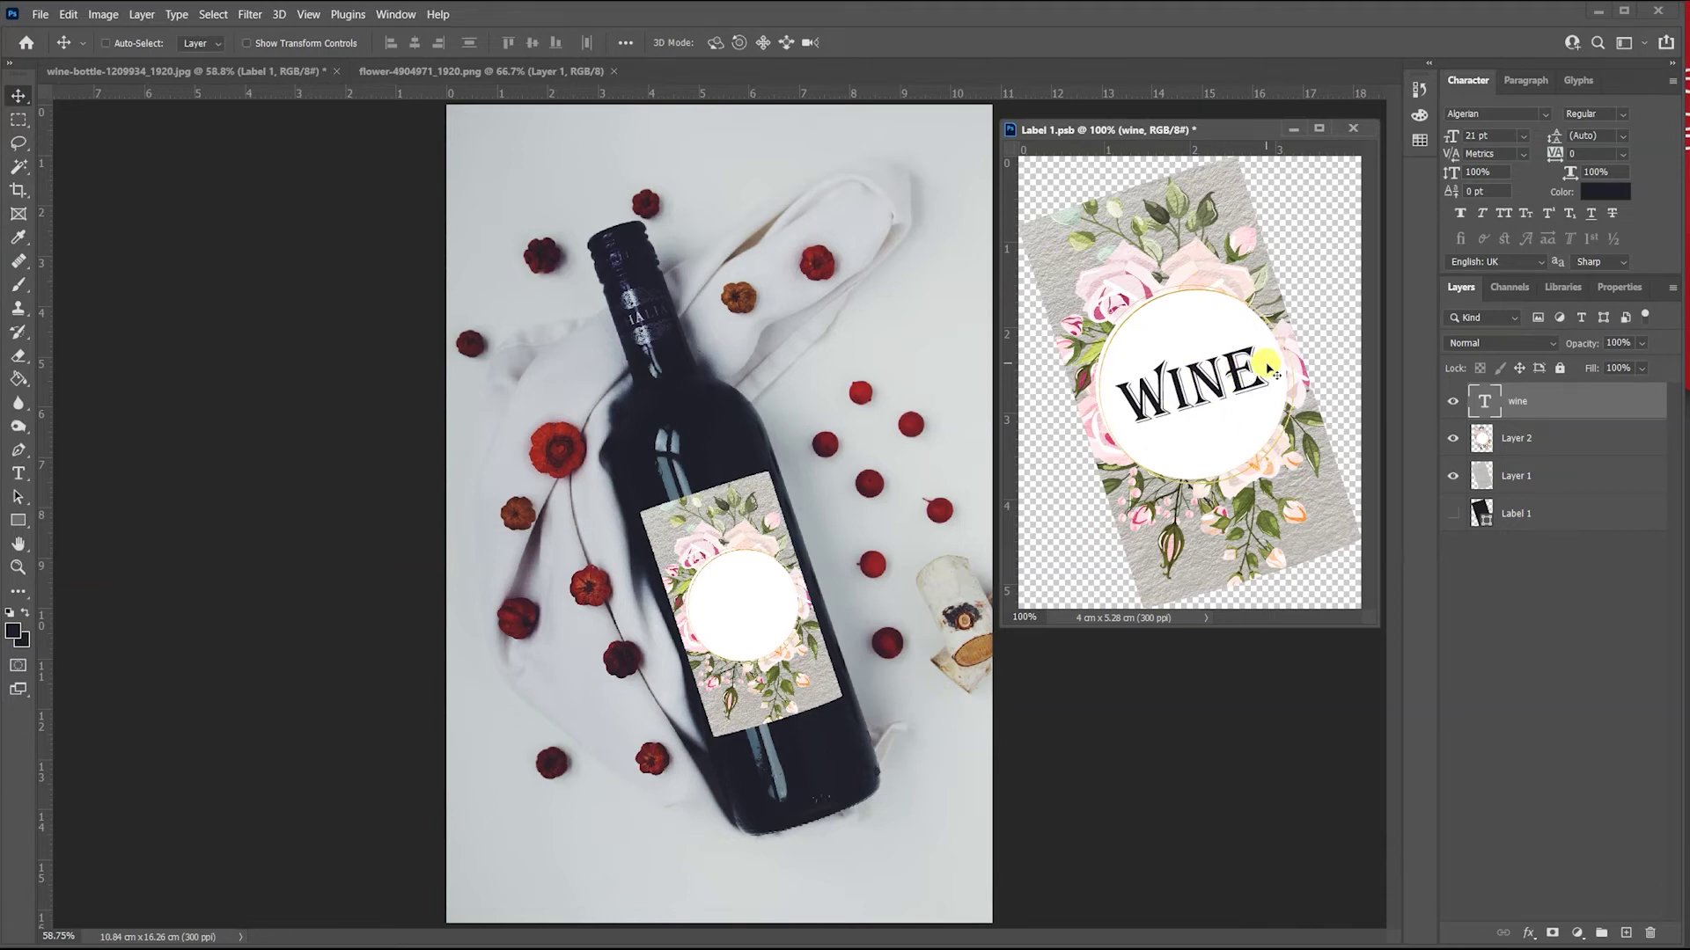
{"action": "key", "text": "ctrl+s"}
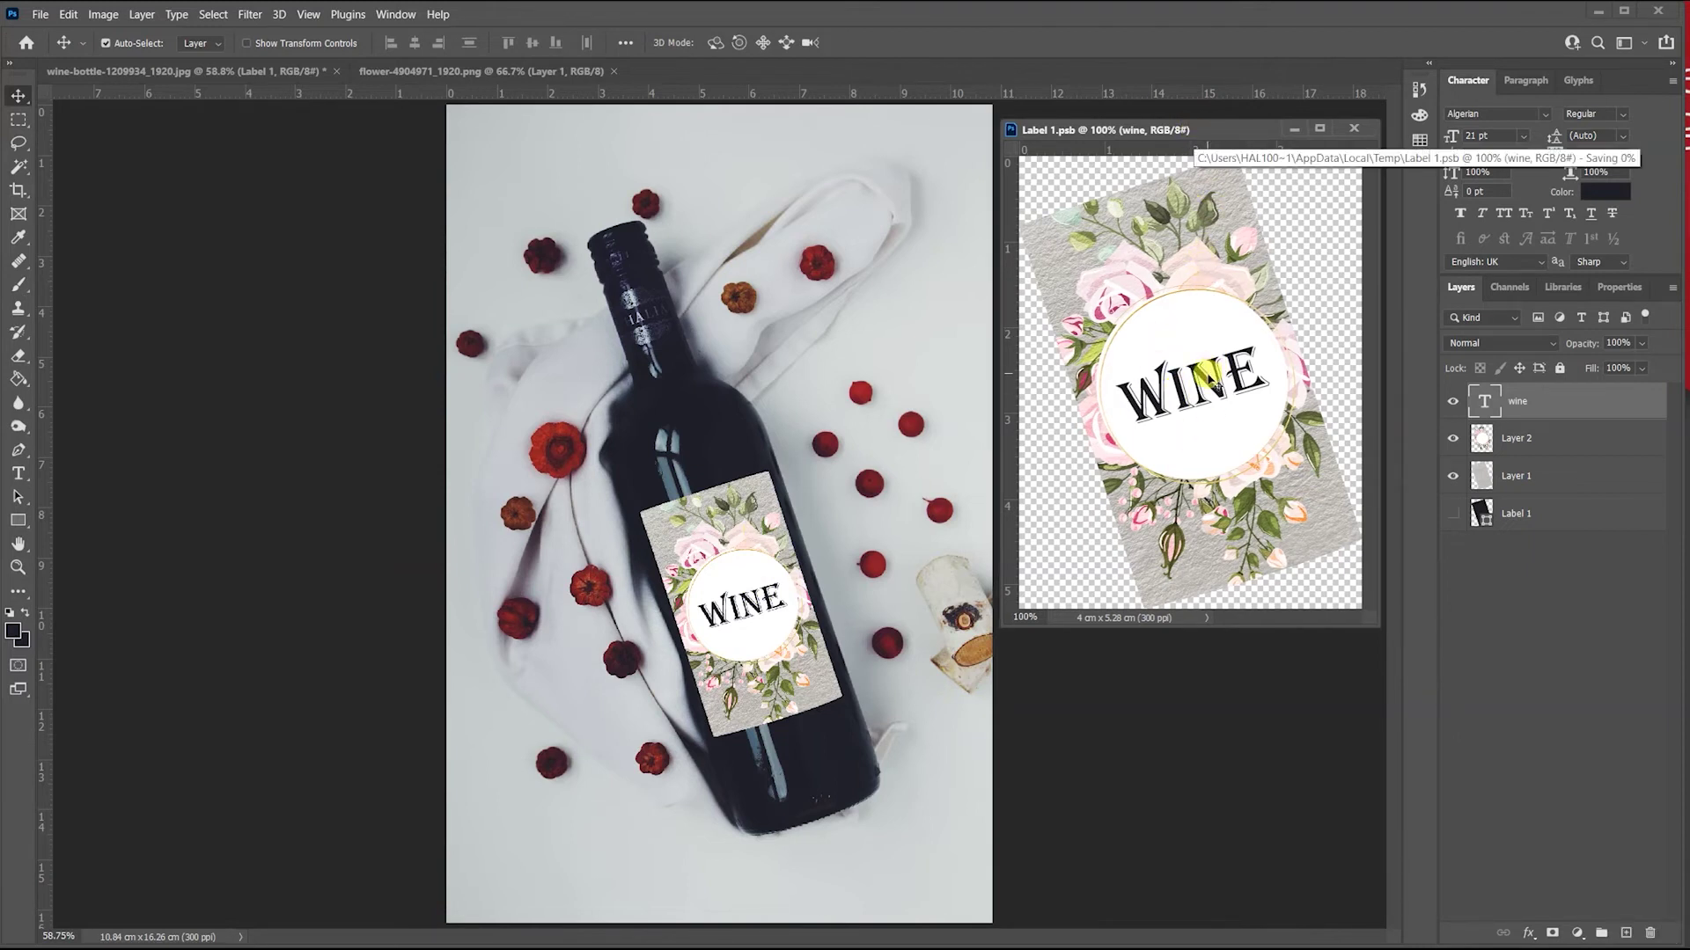
Duplicate the paper layer, Layer 1, and hide the original.
{"action": "left_click", "coordinate": [1544, 472]}
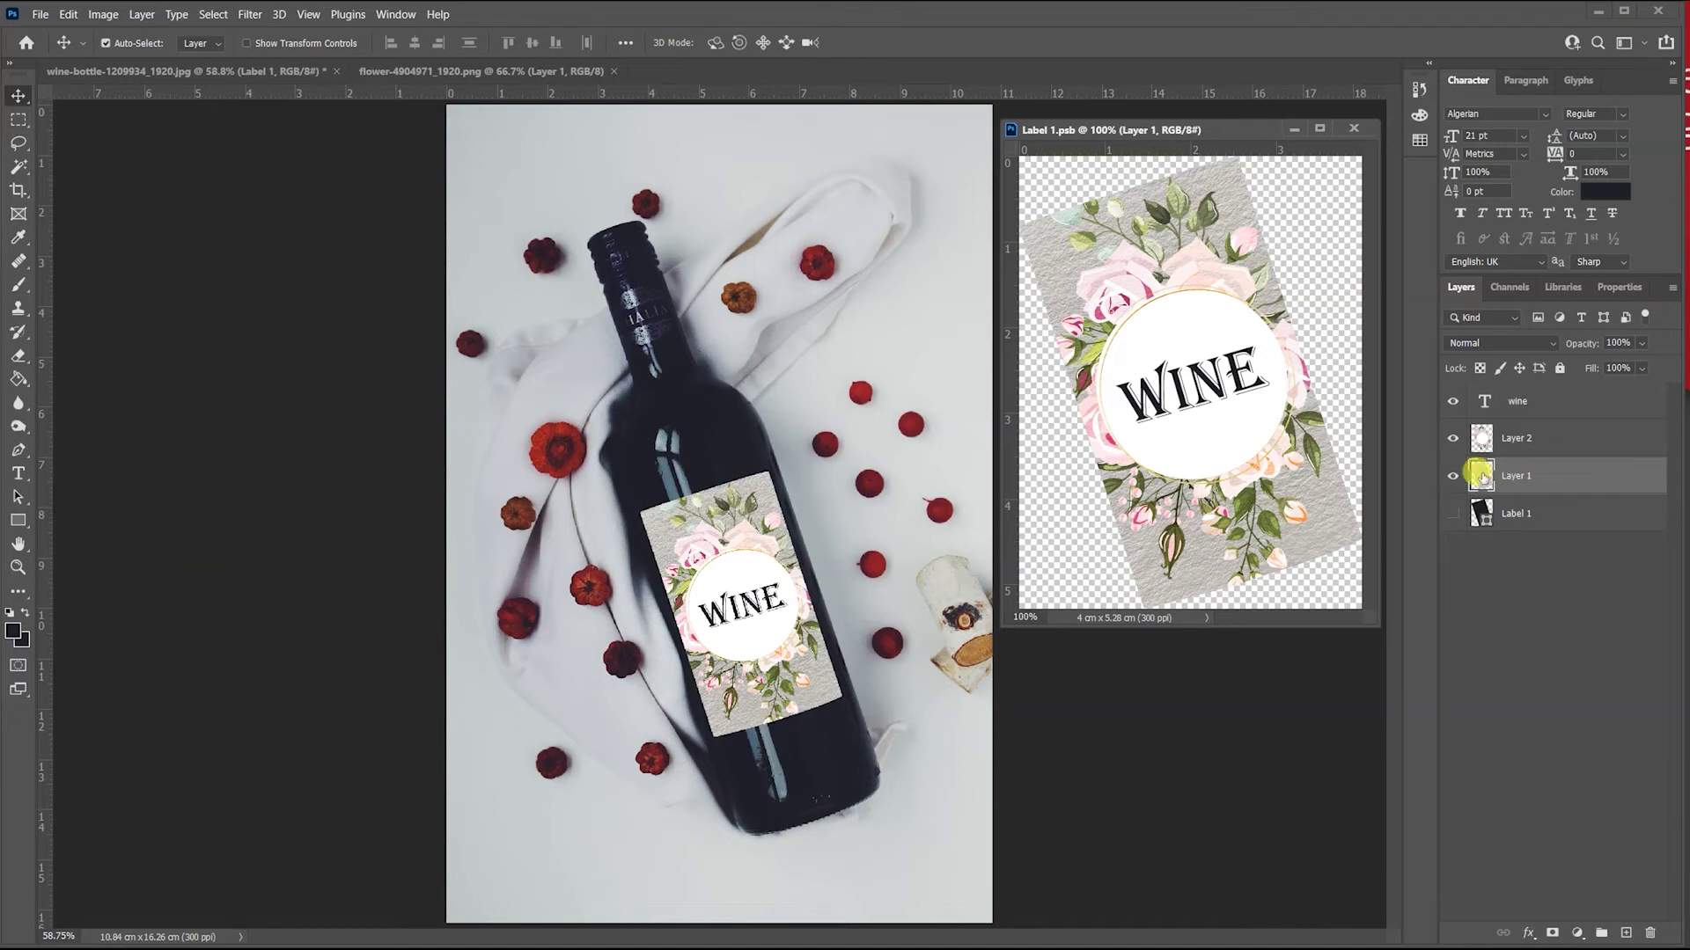
{"action": "left_click_drag", "start_coordinate": [1553, 482], "coordinate": [1619, 920]}
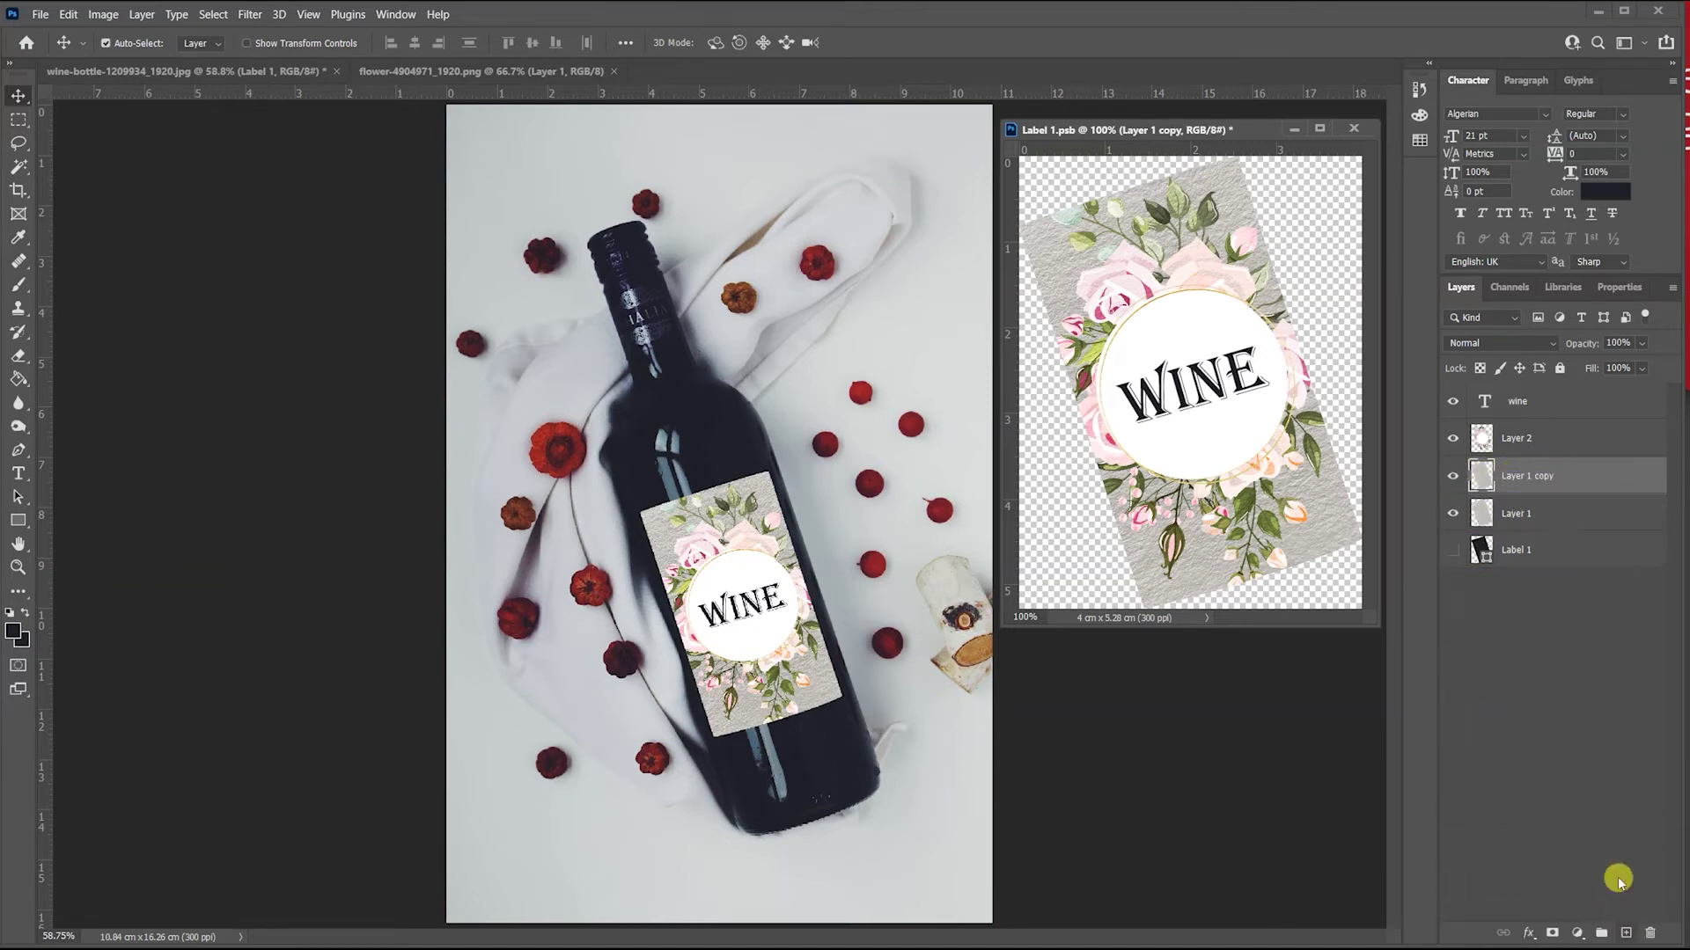
{"action": "left_click", "coordinate": [1453, 513]}
Colorize Layer 1 copy with Hue/Saturation at hue 360, saturation 32 and lightness +2.
{"action": "left_click", "coordinate": [103, 14]}
{"action": "mouse_move", "coordinate": [130, 57]}
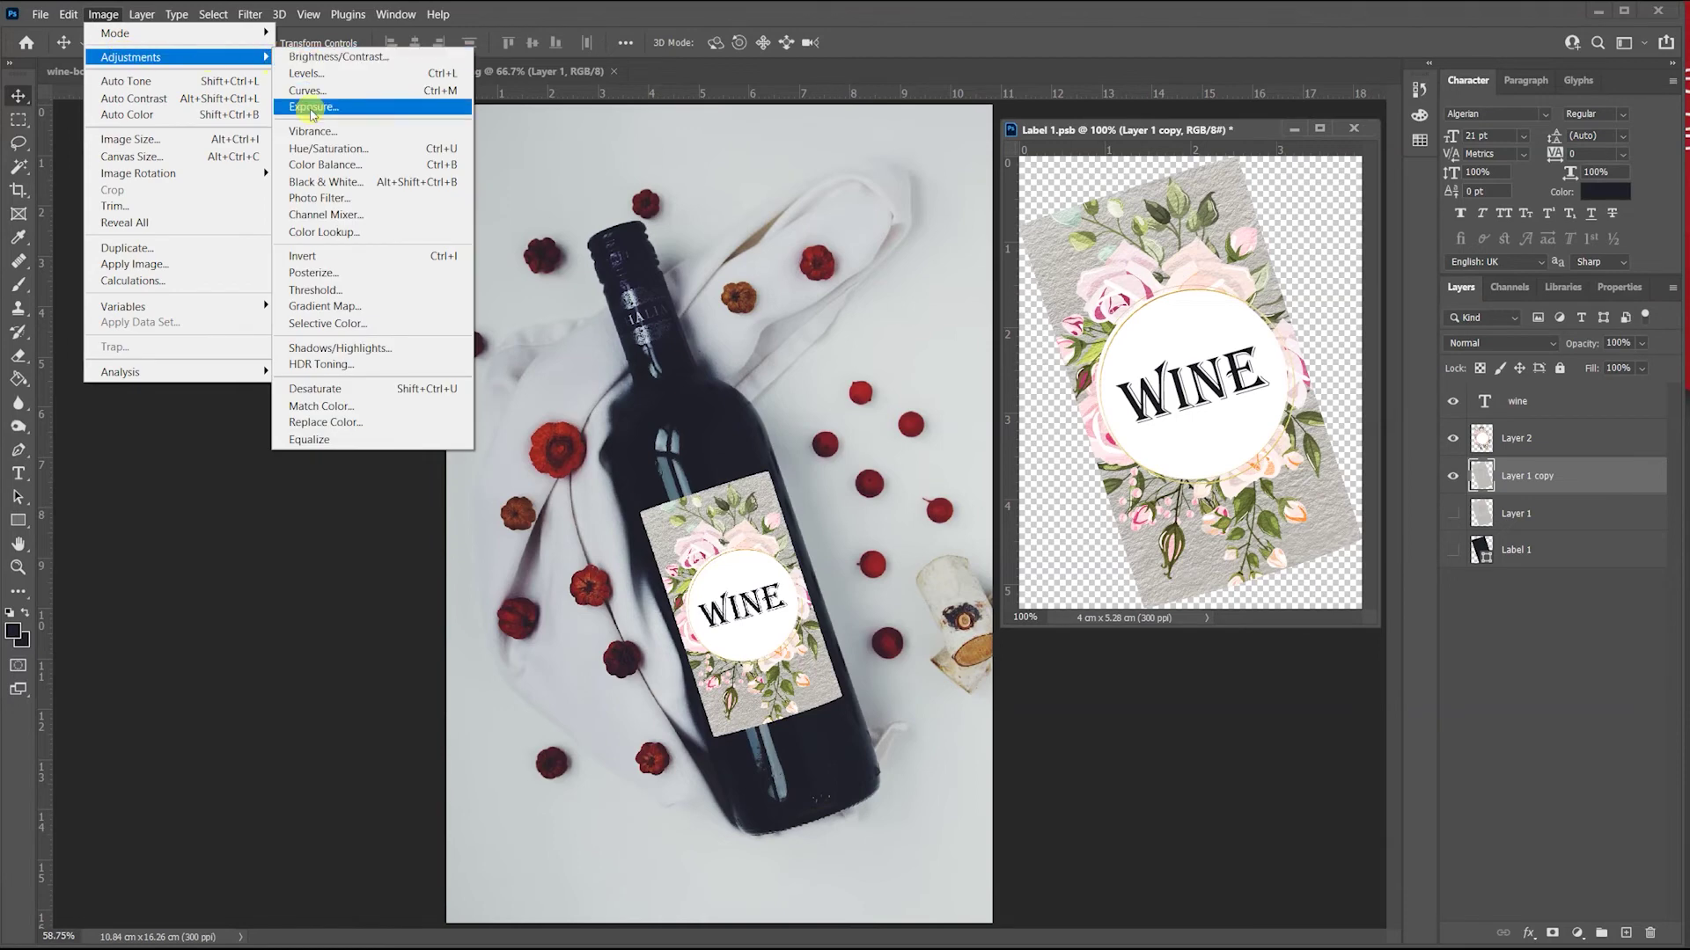
{"action": "left_click", "coordinate": [325, 149]}
{"action": "left_click", "coordinate": [1094, 265]}
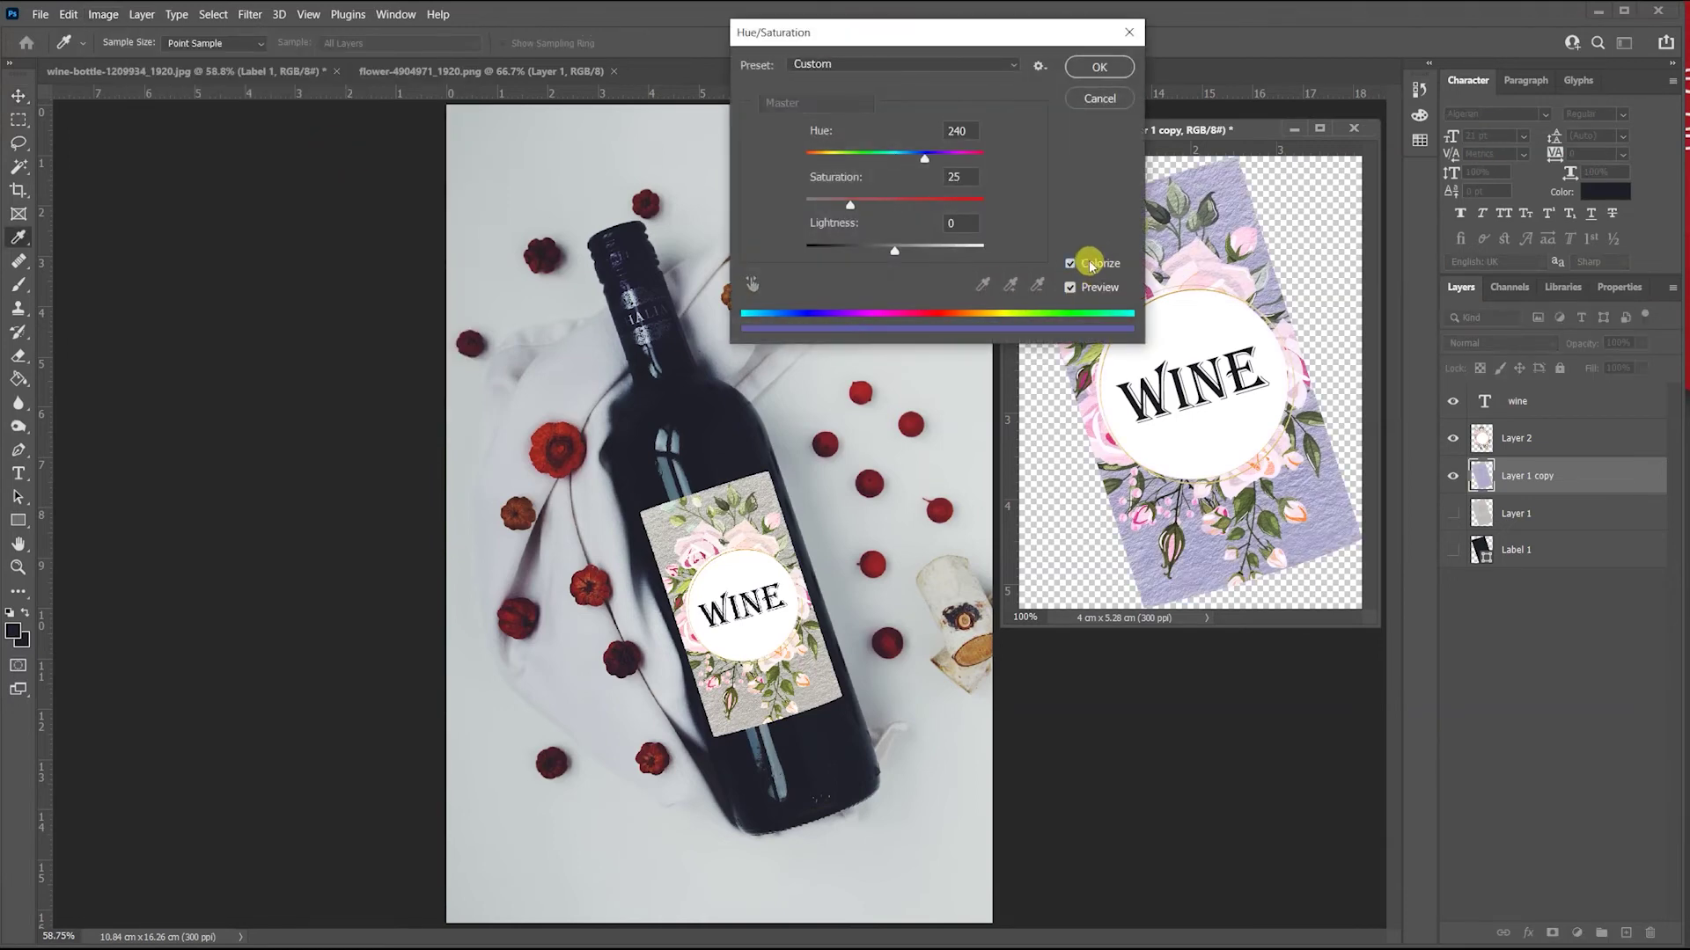
{"action": "left_click_drag", "start_coordinate": [874, 205], "coordinate": [956, 161]}
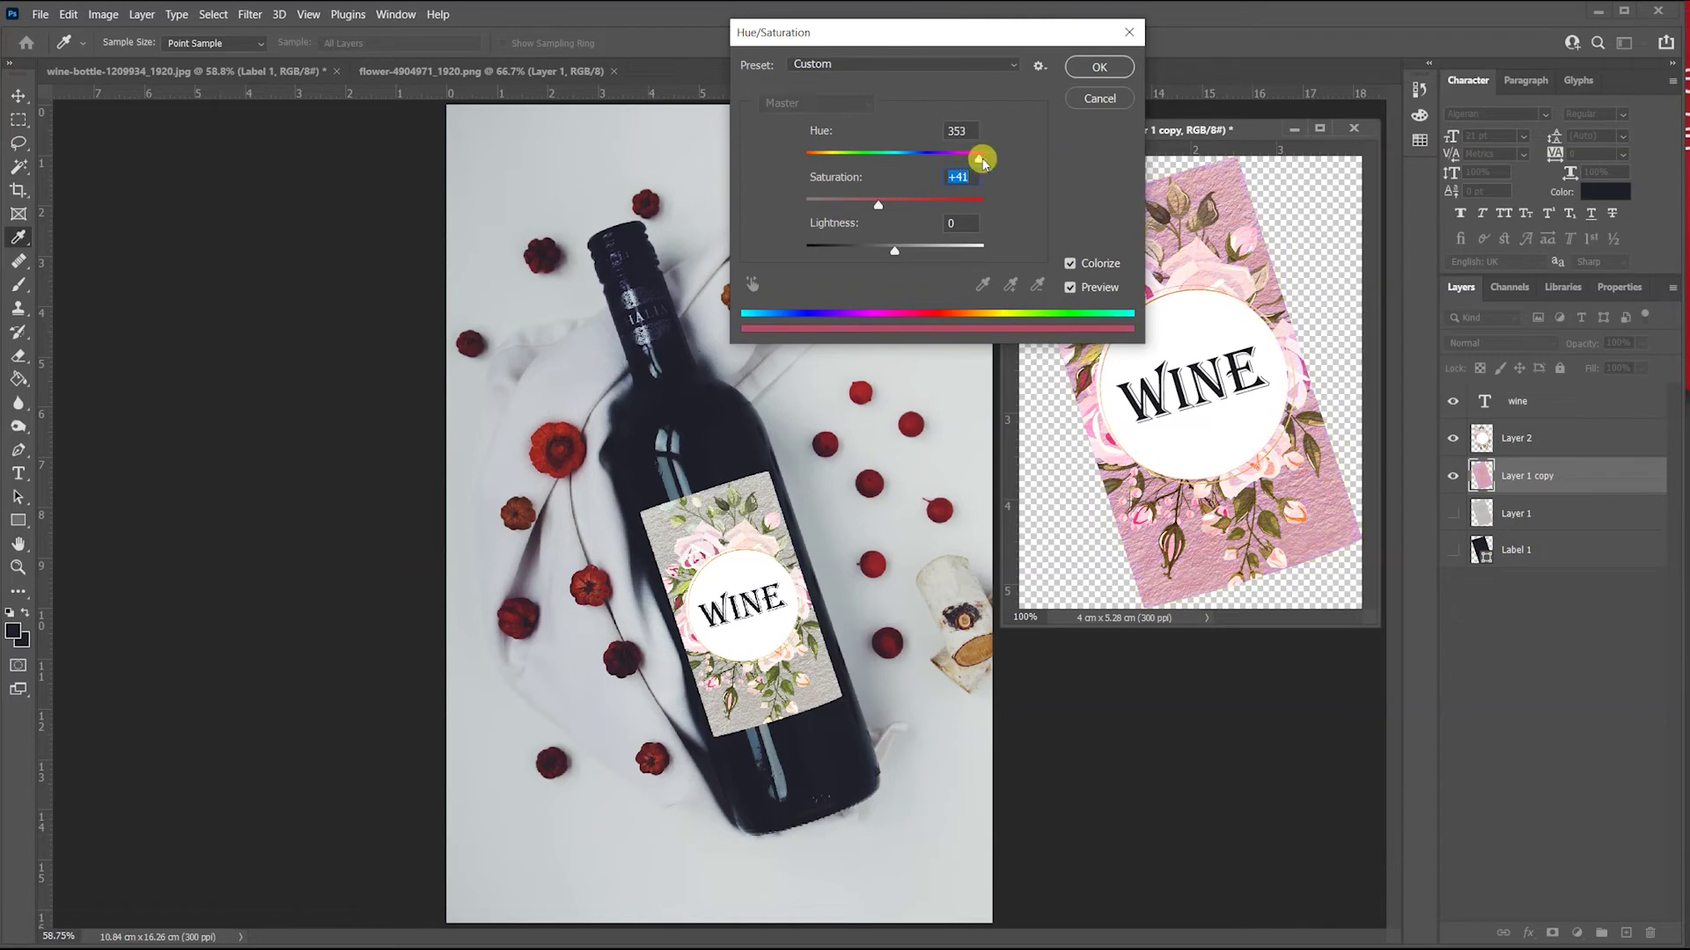
{"action": "left_click_drag", "start_coordinate": [988, 160], "coordinate": [985, 160]}
{"action": "left_click_drag", "start_coordinate": [876, 208], "coordinate": [863, 205]}
{"action": "left_click_drag", "start_coordinate": [894, 253], "coordinate": [899, 256]}
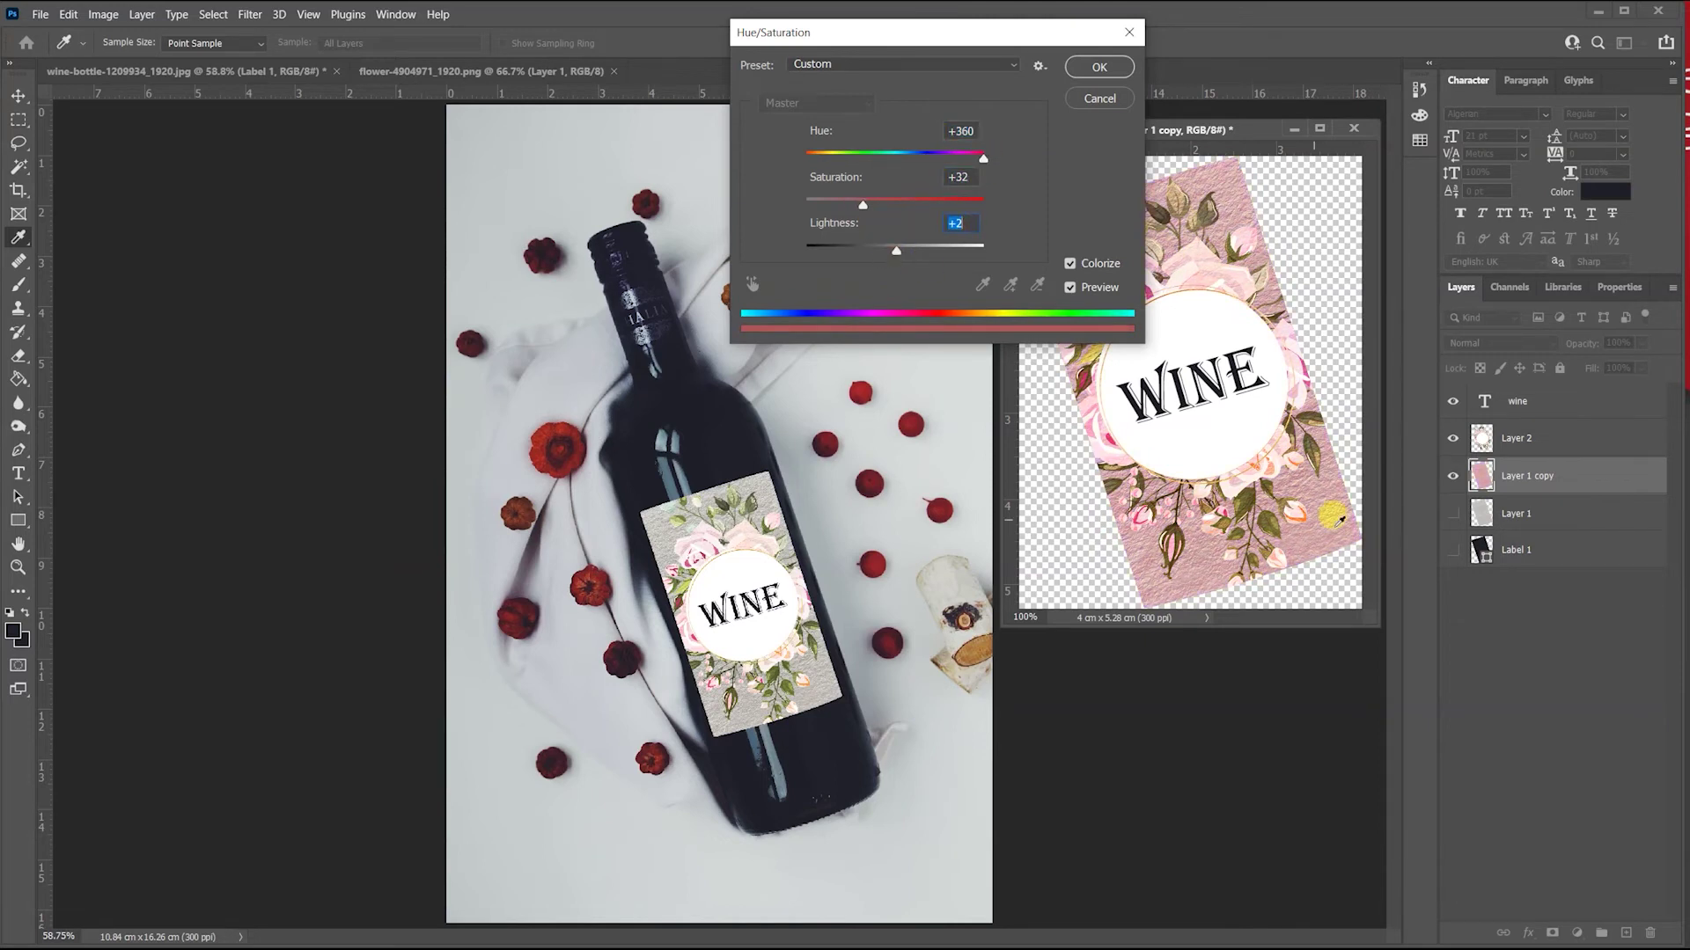
{"action": "left_click", "coordinate": [1099, 67]}
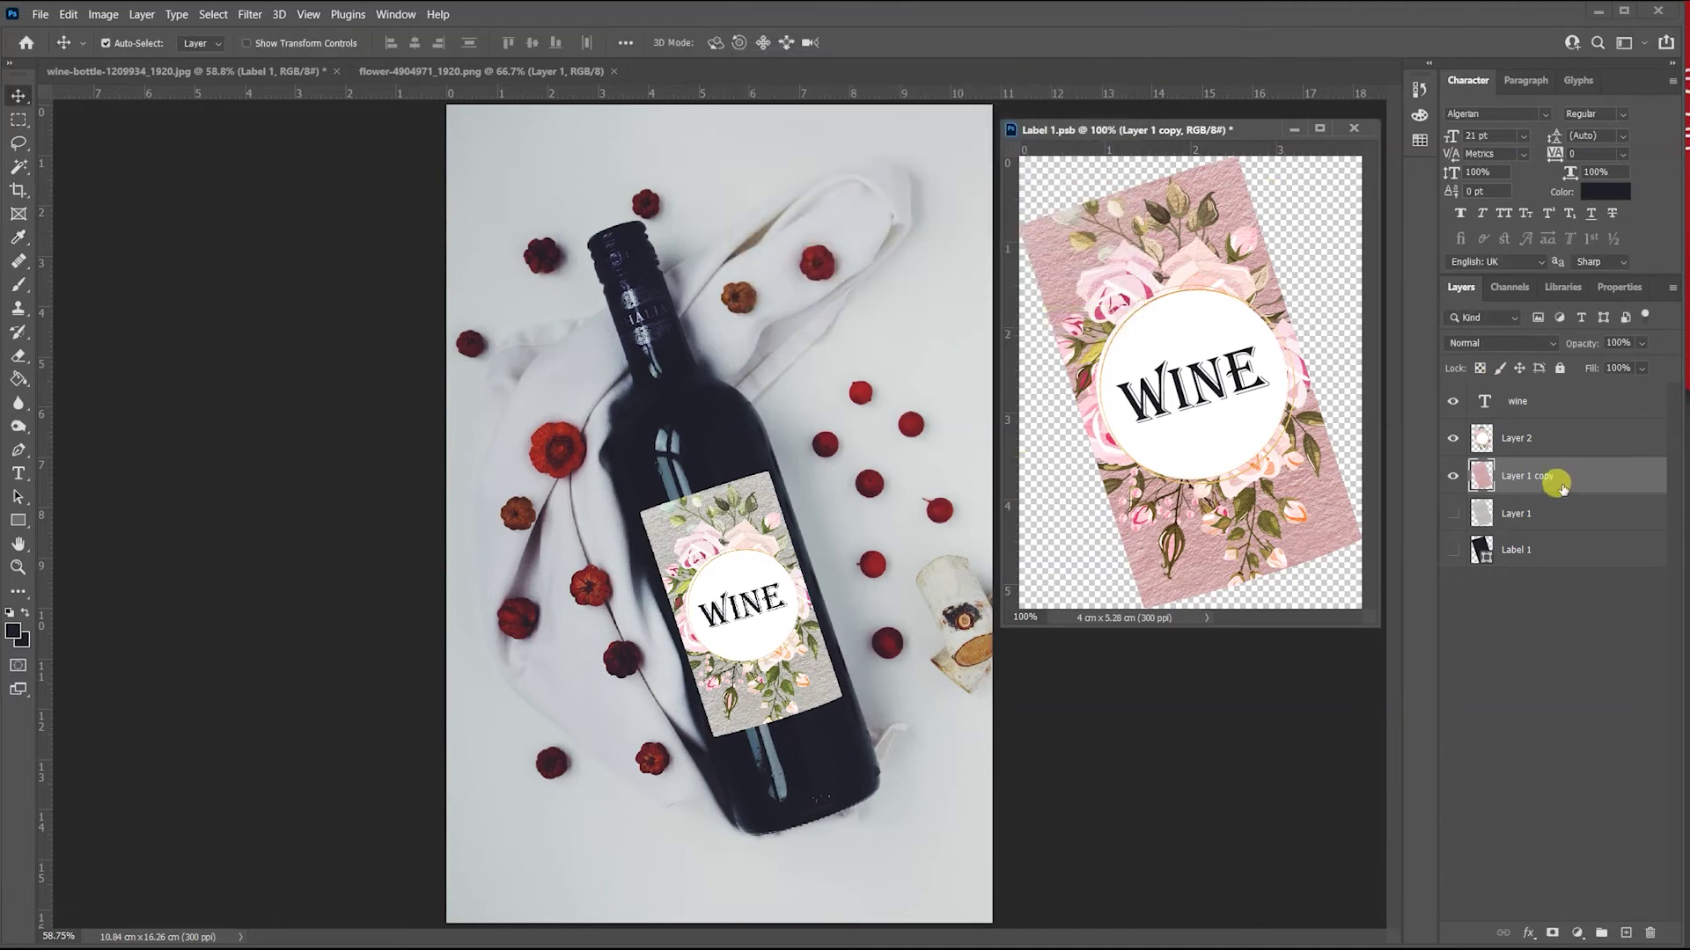
{"action": "left_click", "coordinate": [1519, 392]}
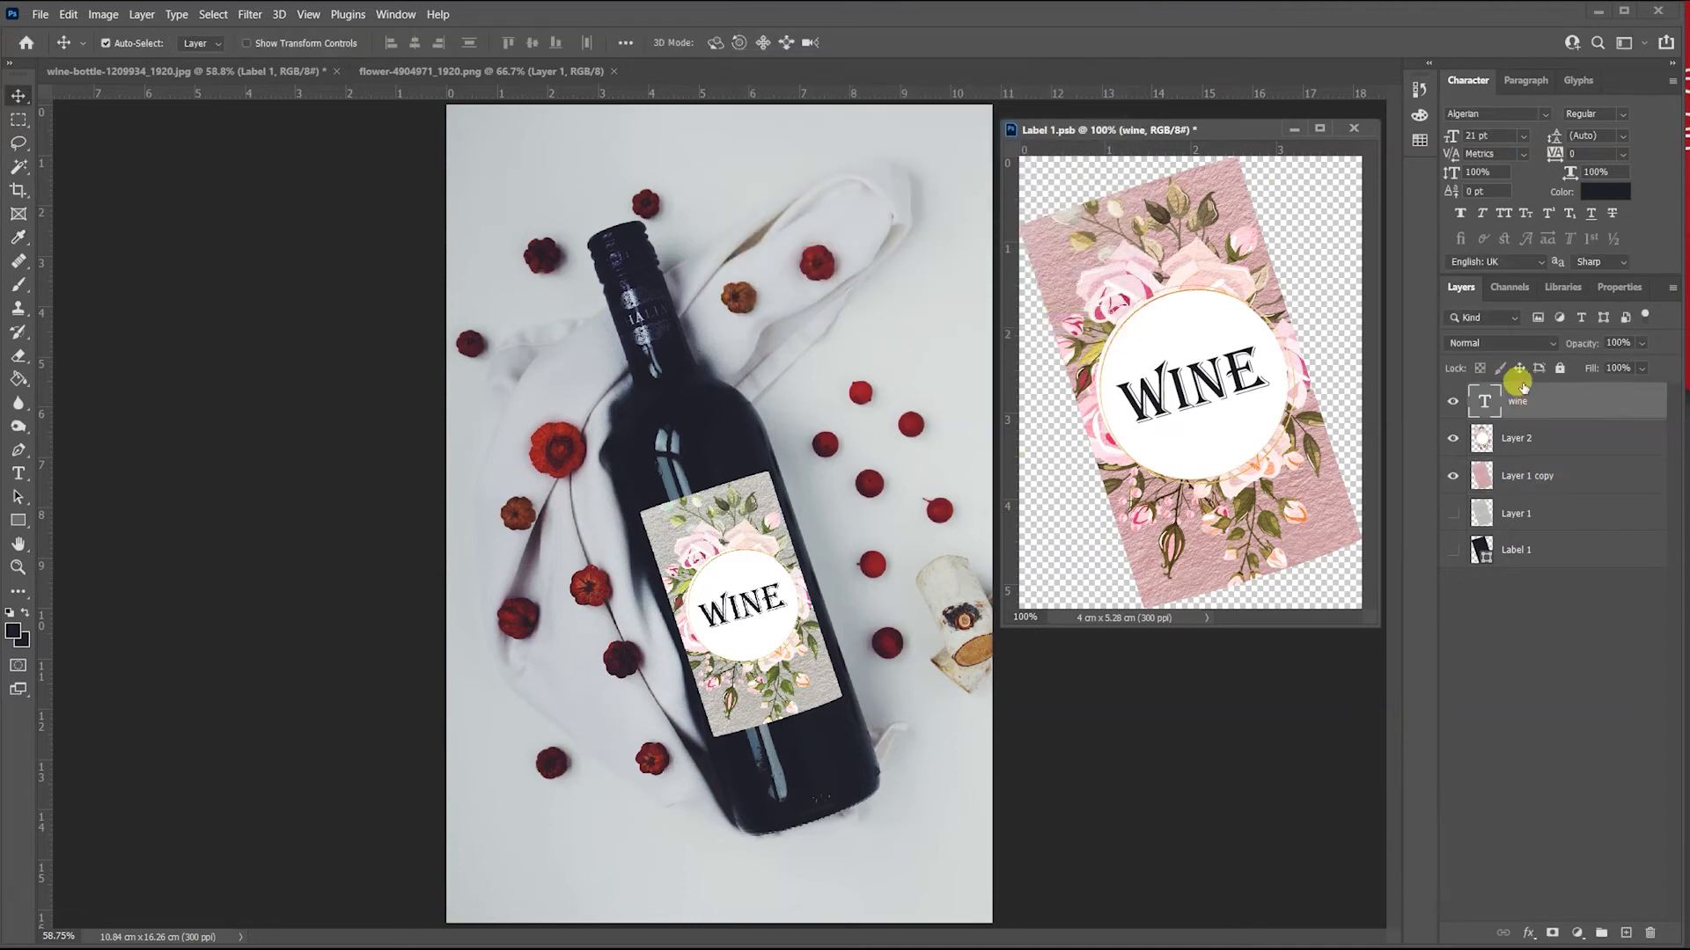
{"action": "left_click", "coordinate": [1491, 340]}
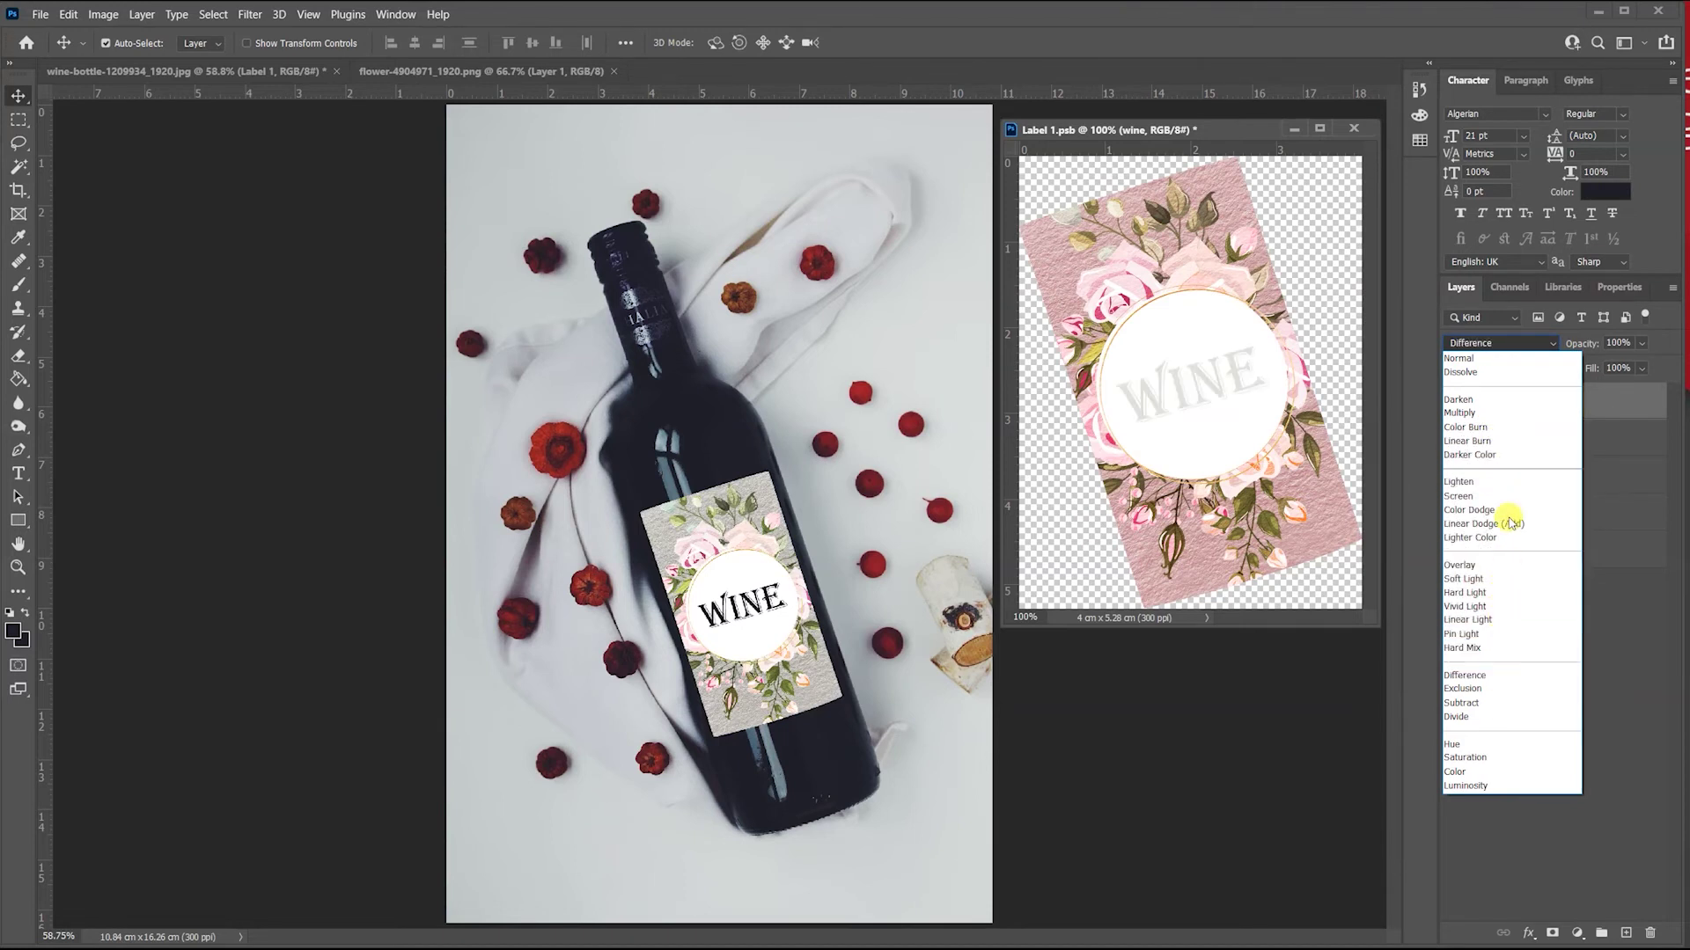
{"action": "left_click", "coordinate": [1463, 310]}
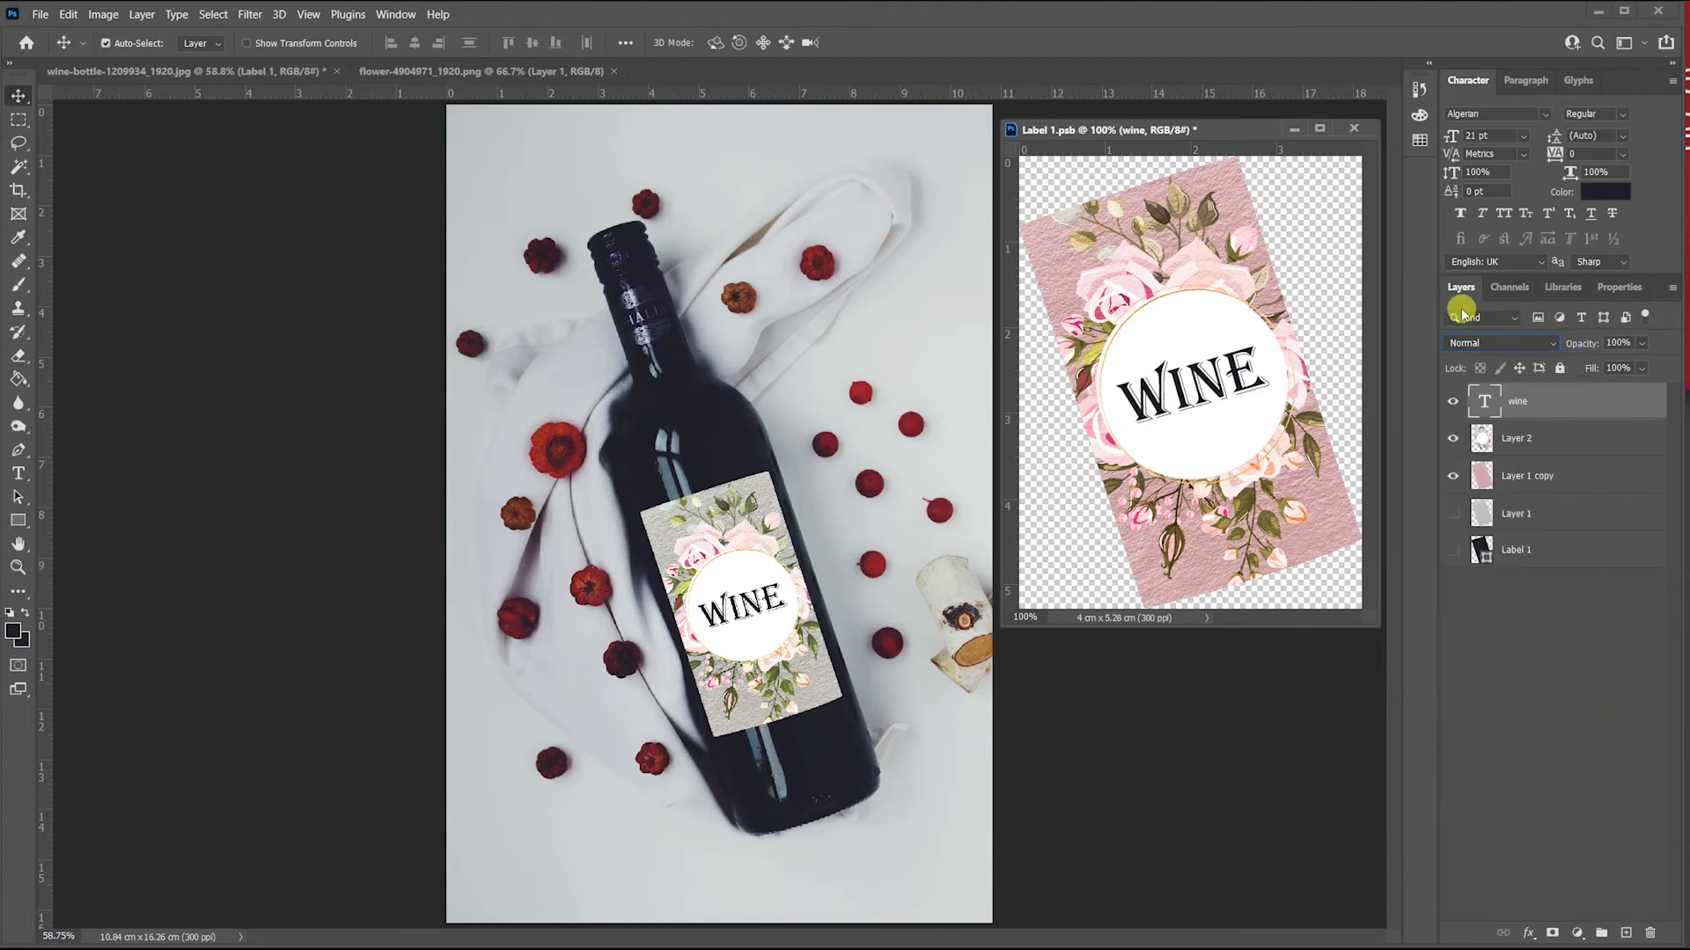
Cut the white circle out of Layer 2 using the Magic Wand, paste it as its own layer and align it inside the gold ring.
{"action": "left_click", "coordinate": [1518, 440]}
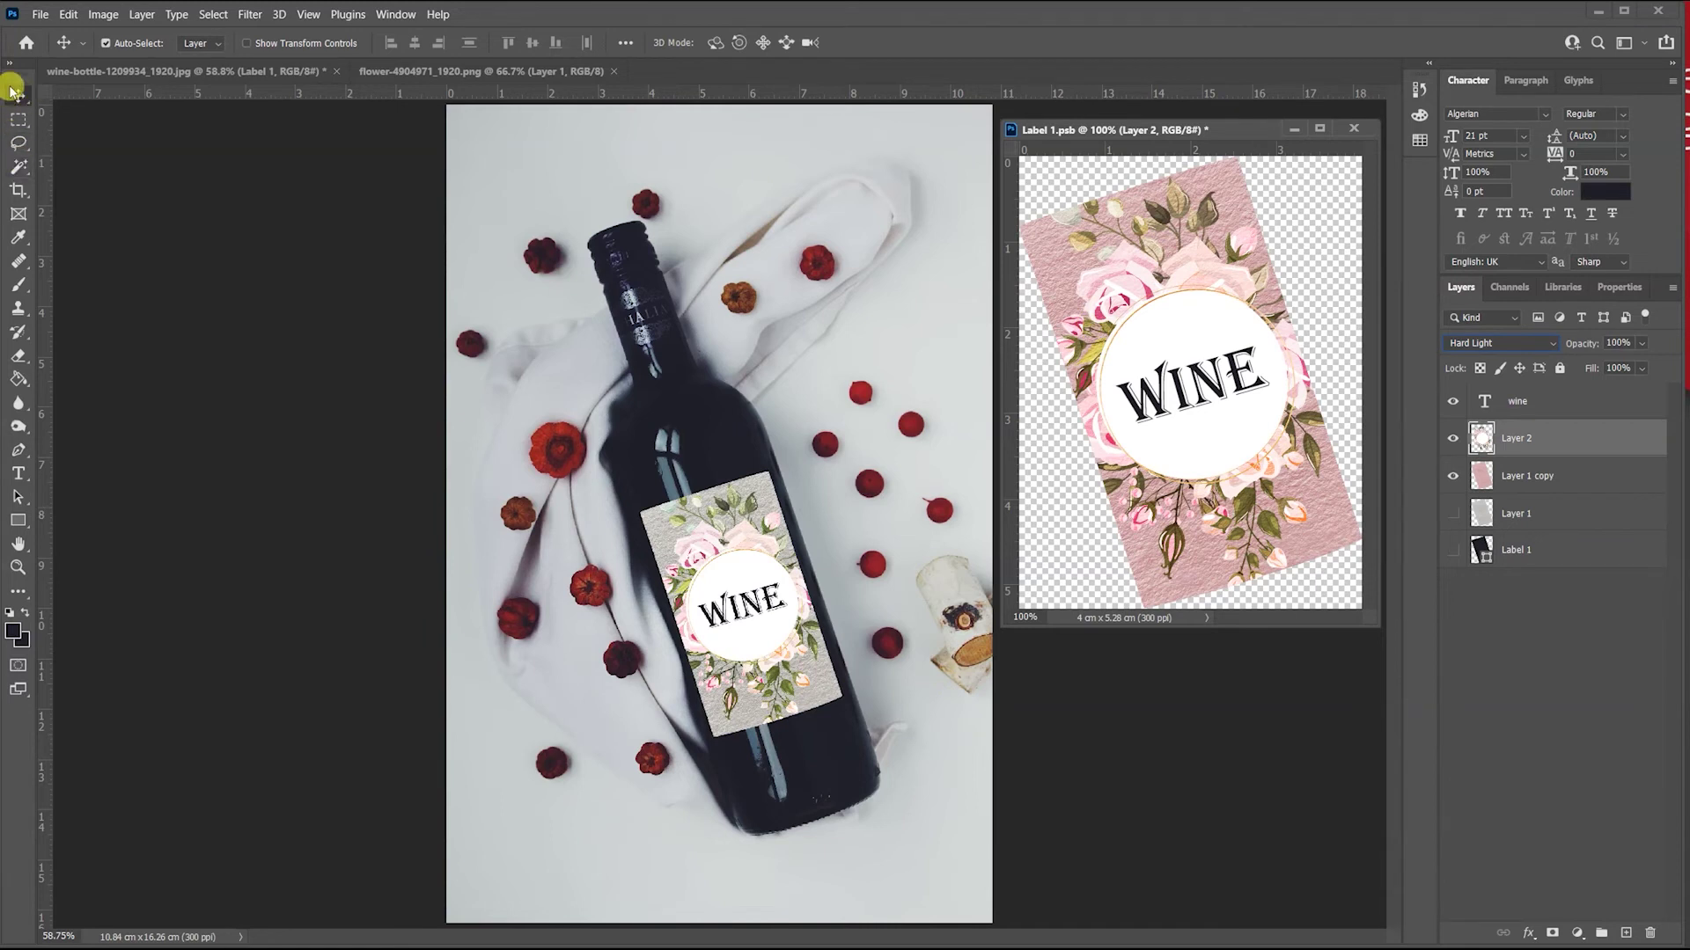
{"action": "left_click", "coordinate": [17, 168]}
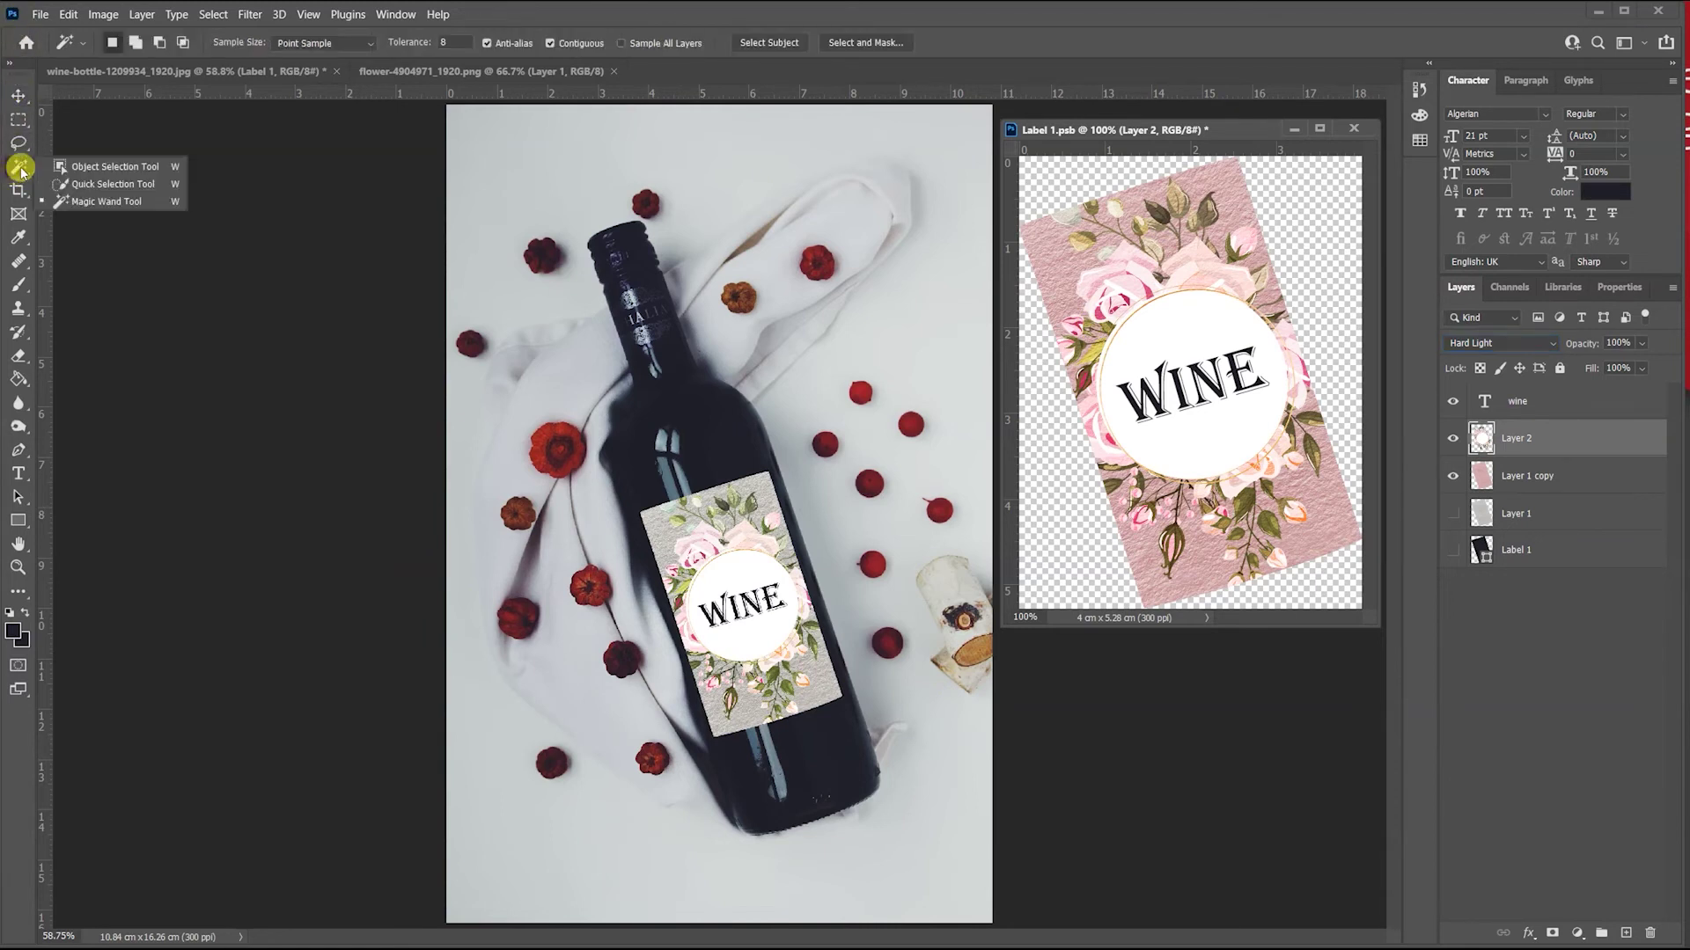
{"action": "left_click", "coordinate": [75, 200]}
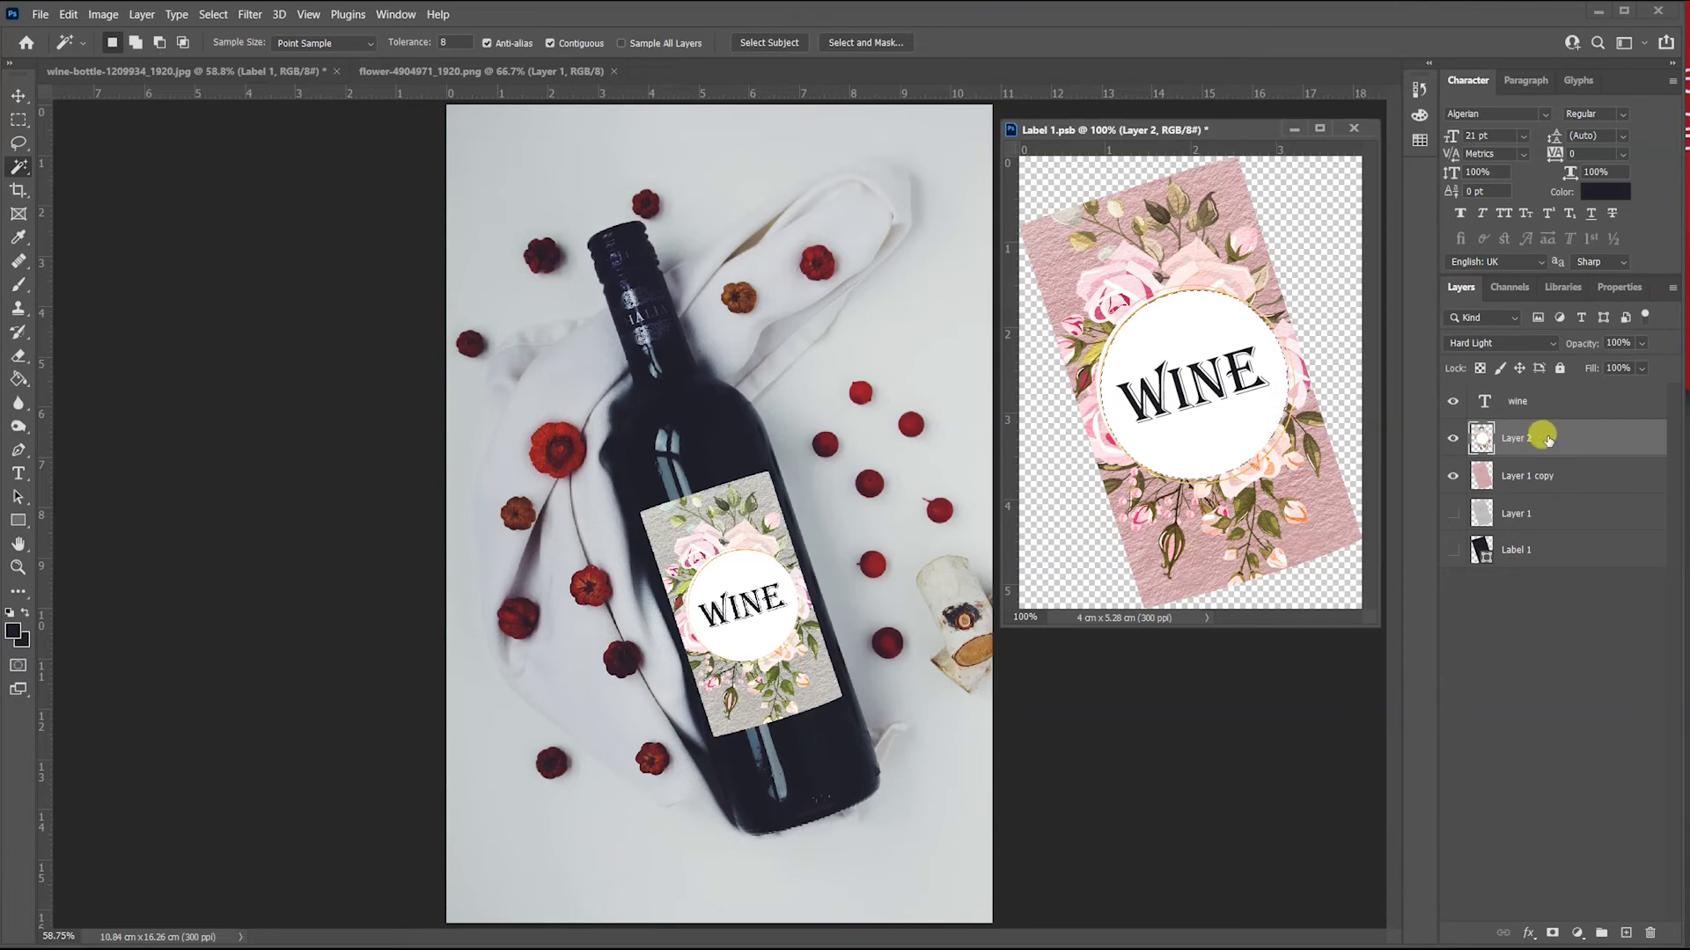
{"action": "key", "text": "ctrl+x"}
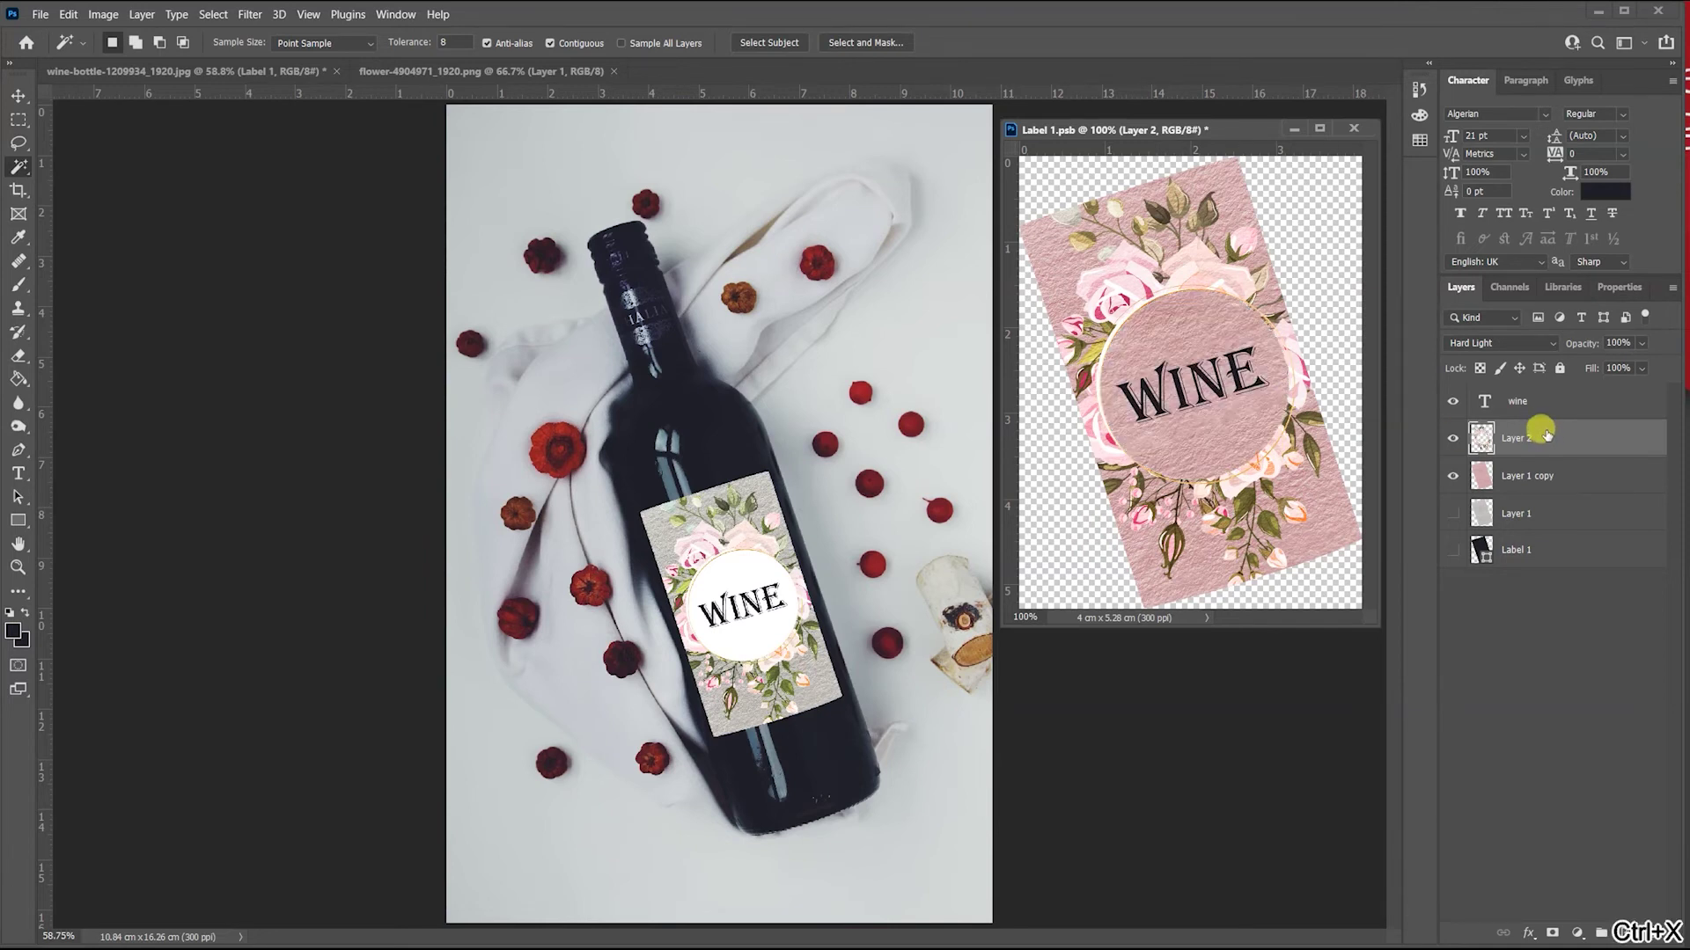
{"action": "key", "text": "ctrl+v"}
{"action": "left_click", "coordinate": [17, 95]}
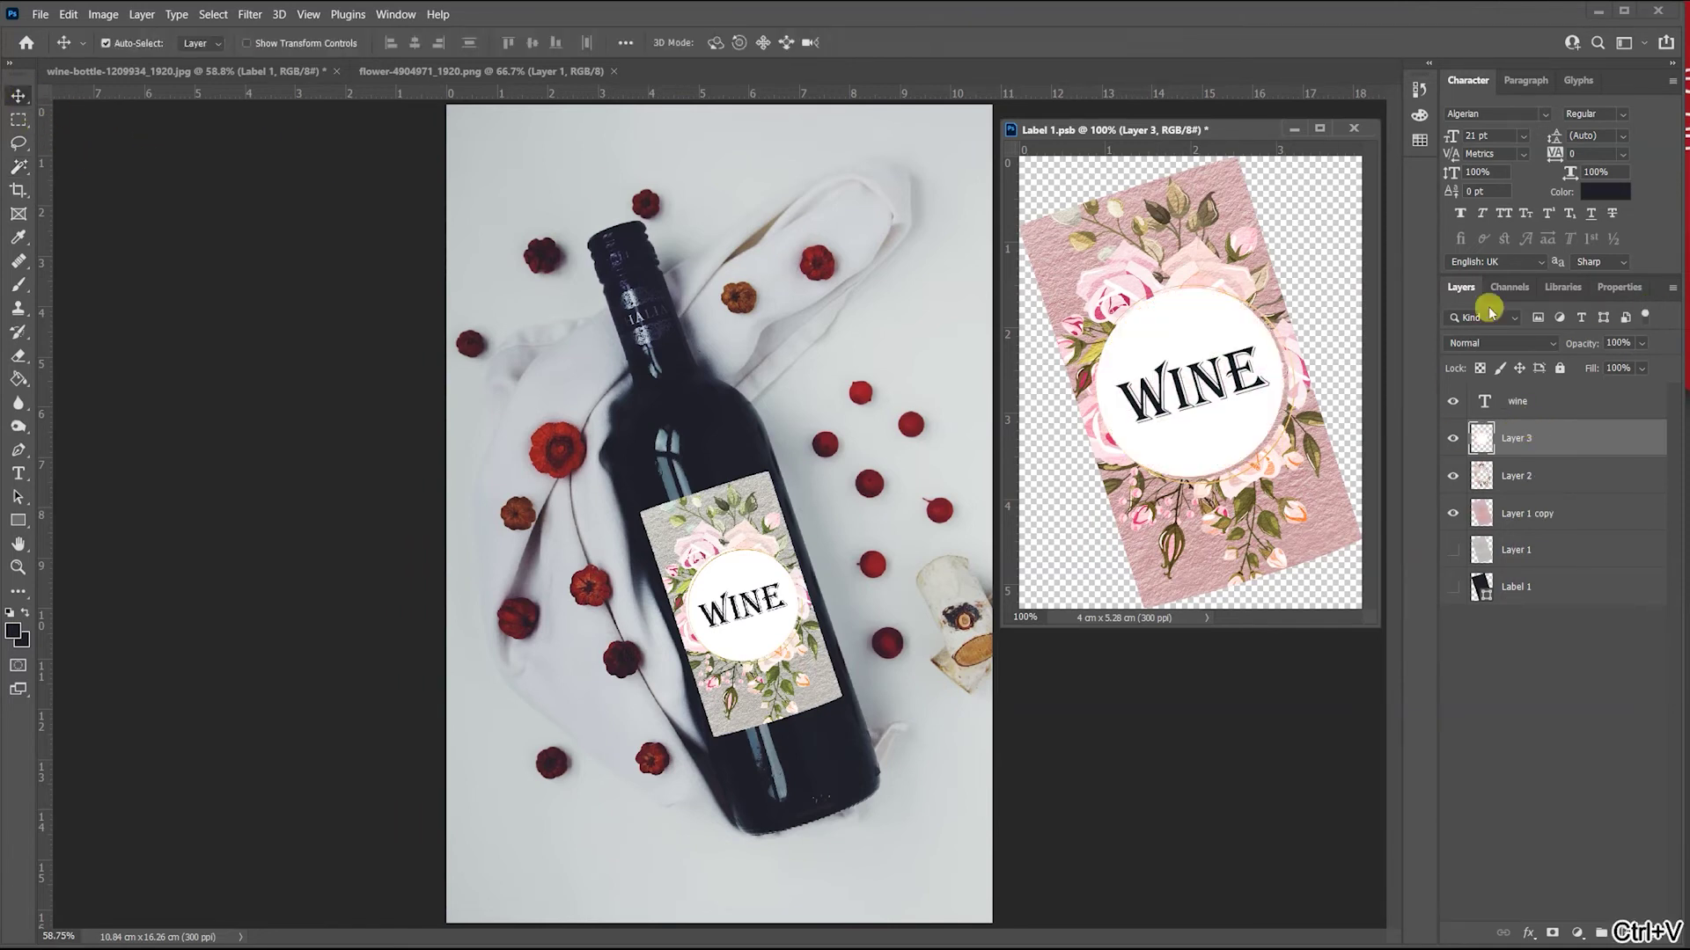
{"action": "left_click_drag", "start_coordinate": [1172, 322], "coordinate": [1177, 327]}
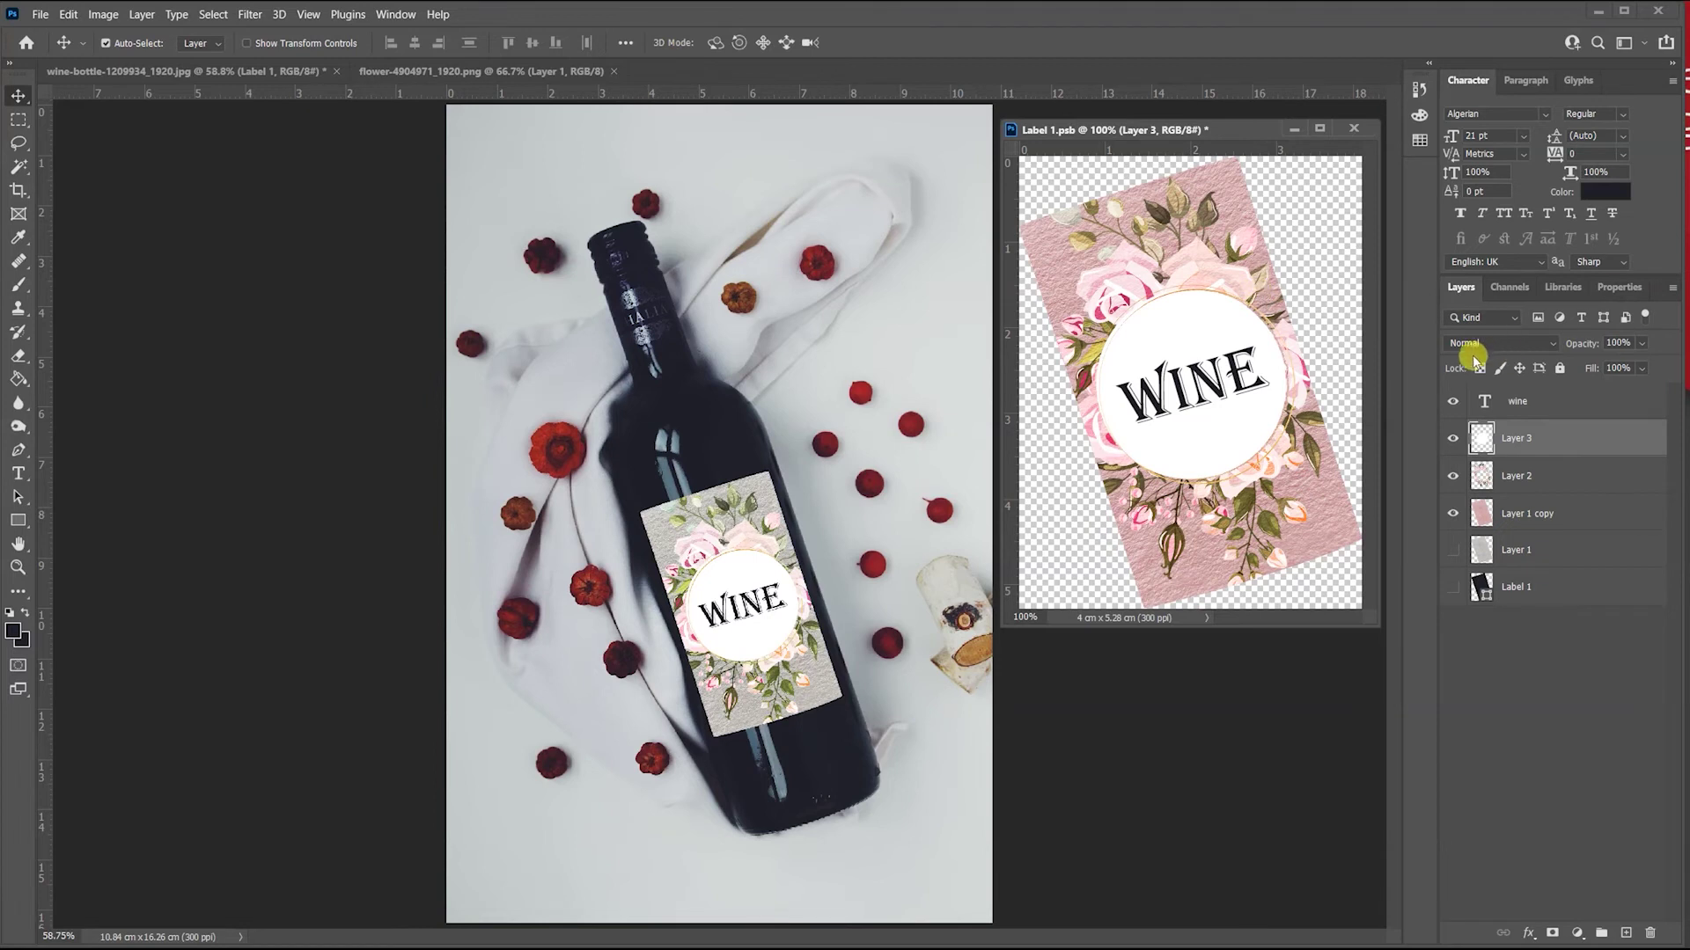
Lower the opacity of the white circle layer, Layer 3, to 65%.
{"action": "left_click", "coordinate": [1621, 342]}
{"action": "type", "text": "65"}
{"action": "key", "text": "Return"}
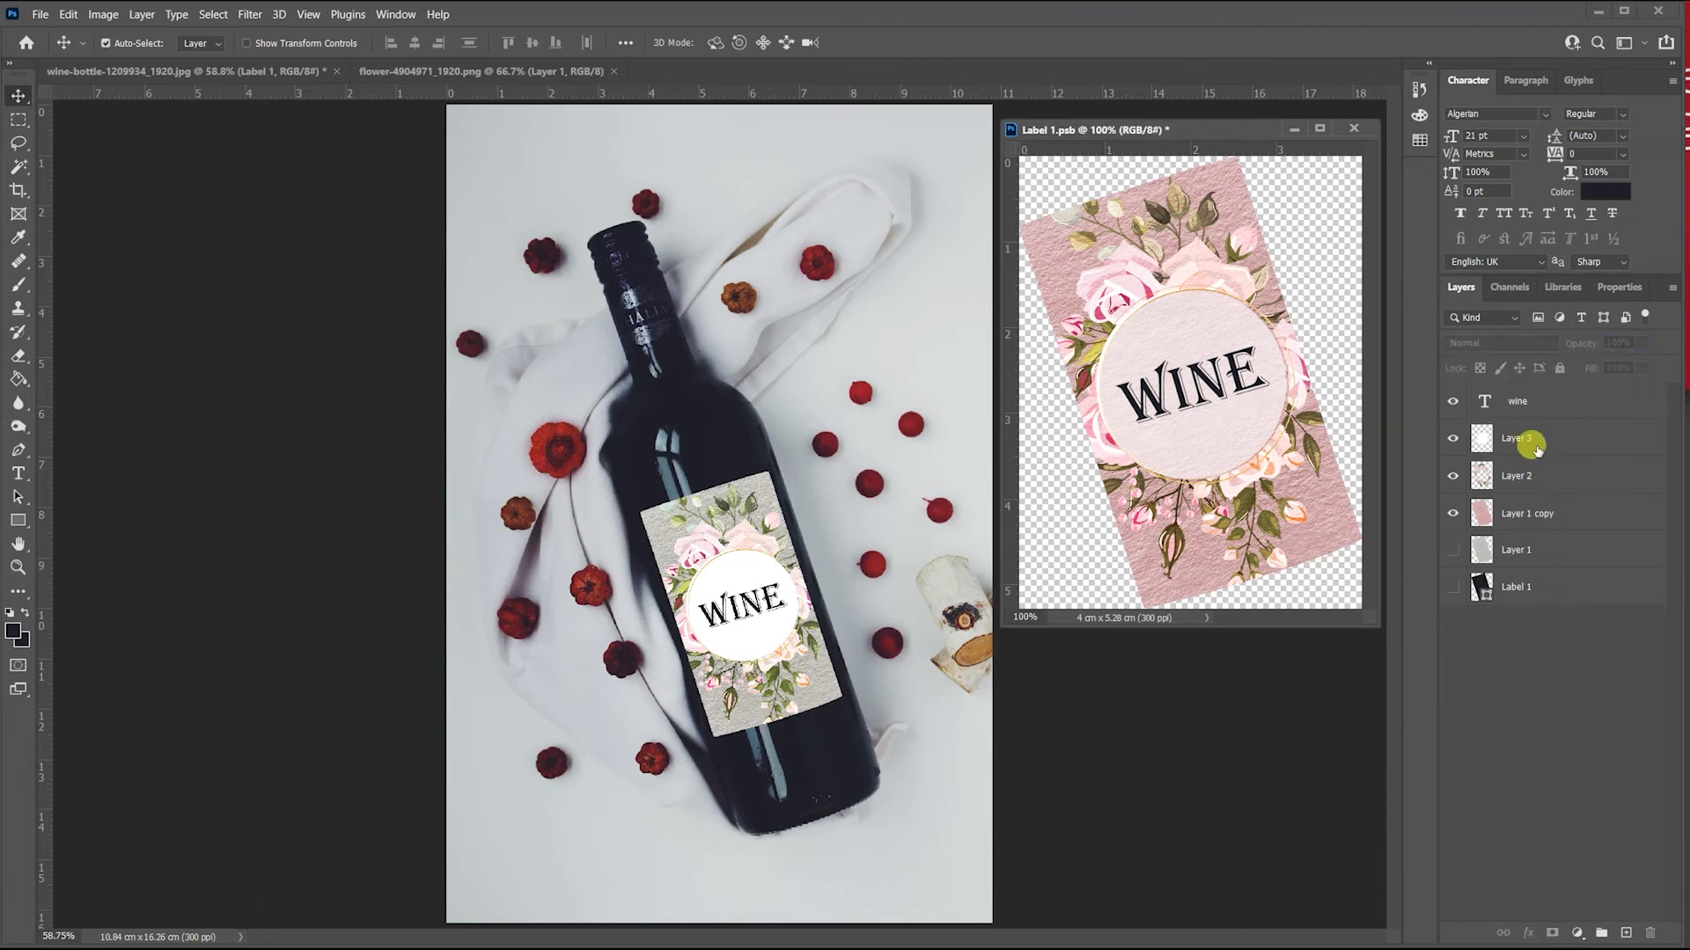
Set the WINE text layer's blend mode to Color Burn and save the Label 1 contents.
{"action": "left_click", "coordinate": [1513, 398]}
{"action": "left_click", "coordinate": [1509, 344]}
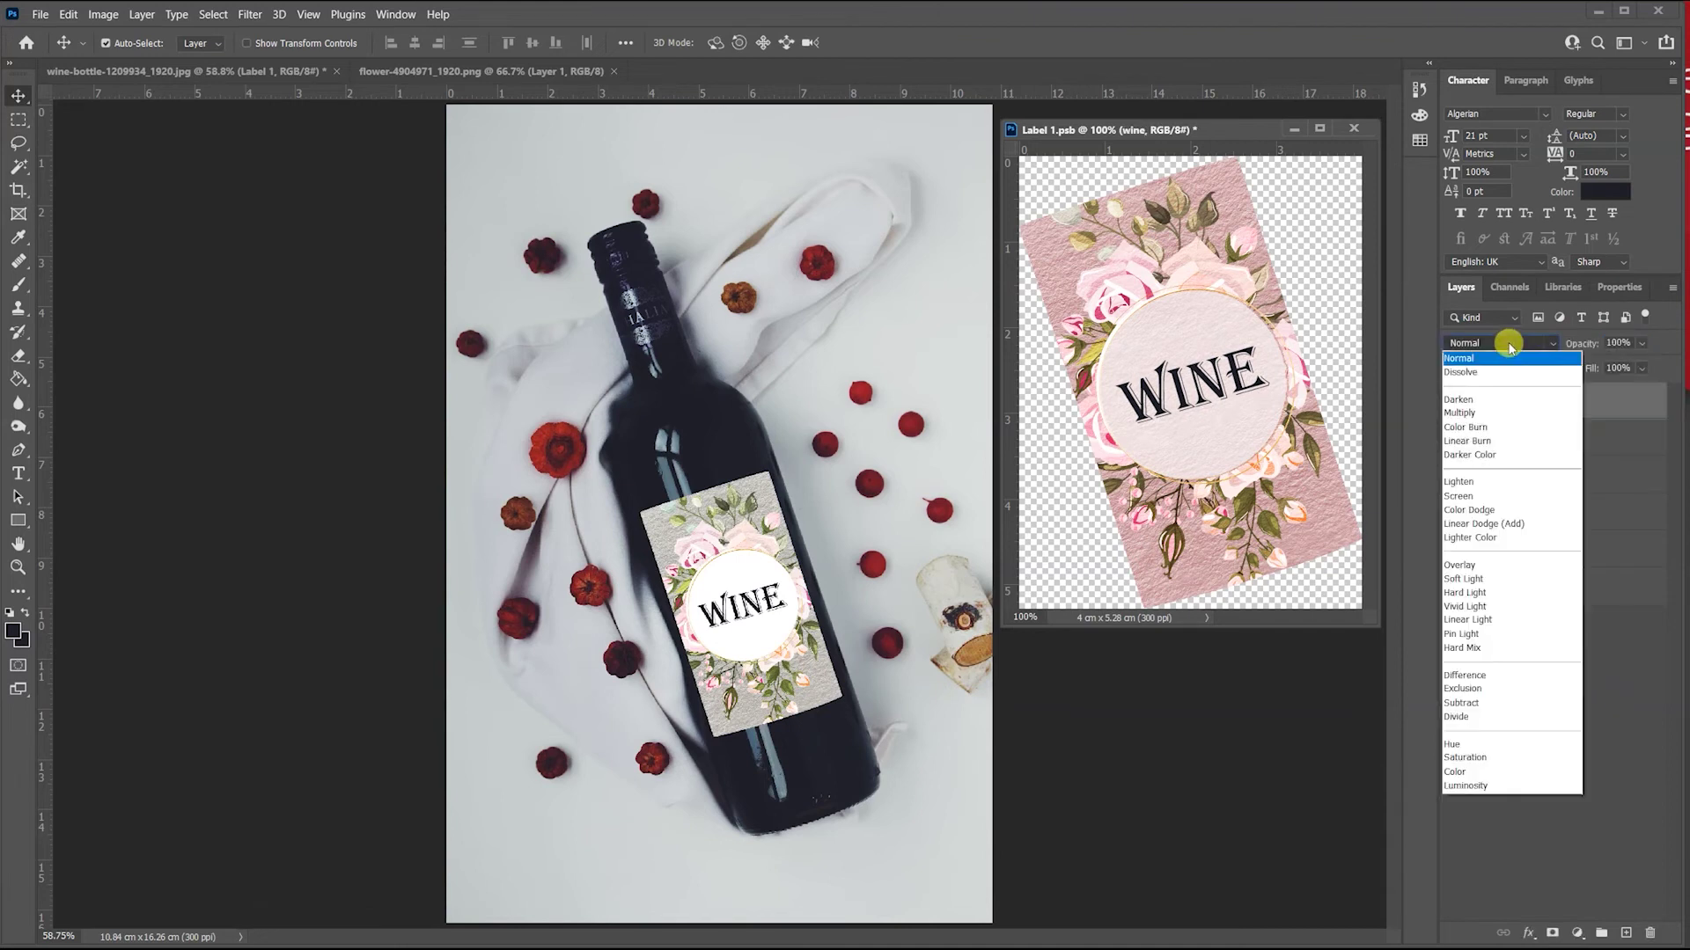
{"action": "left_click", "coordinate": [1508, 428]}
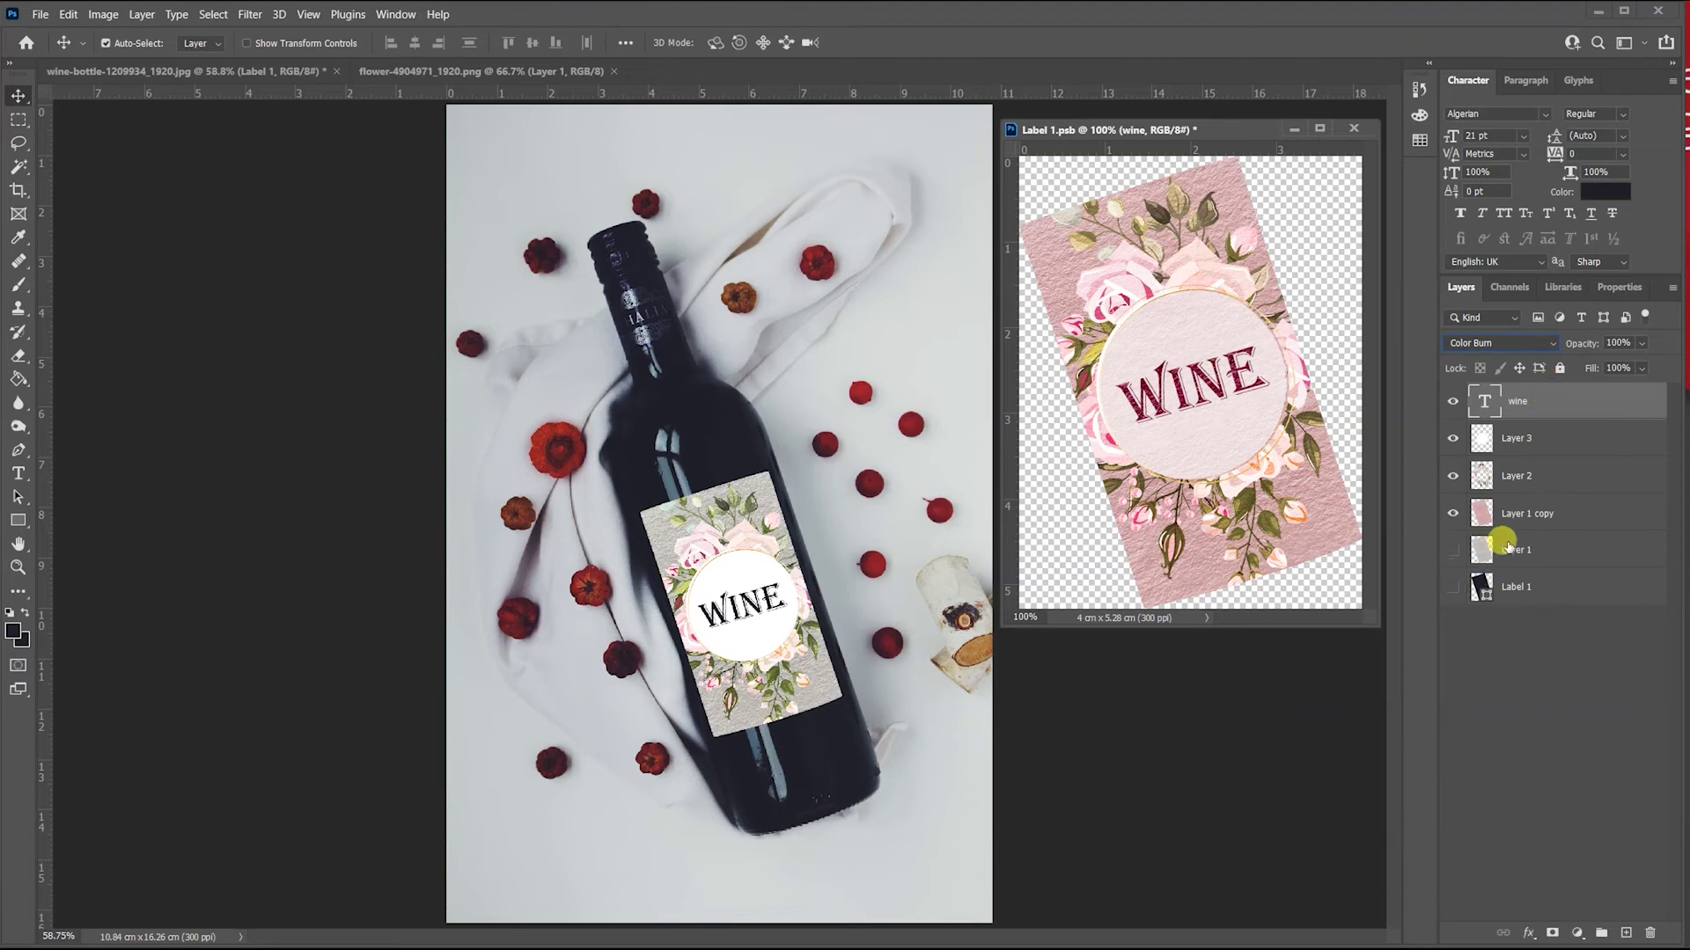
{"action": "left_click_drag", "start_coordinate": [1223, 135], "coordinate": [1222, 134]}
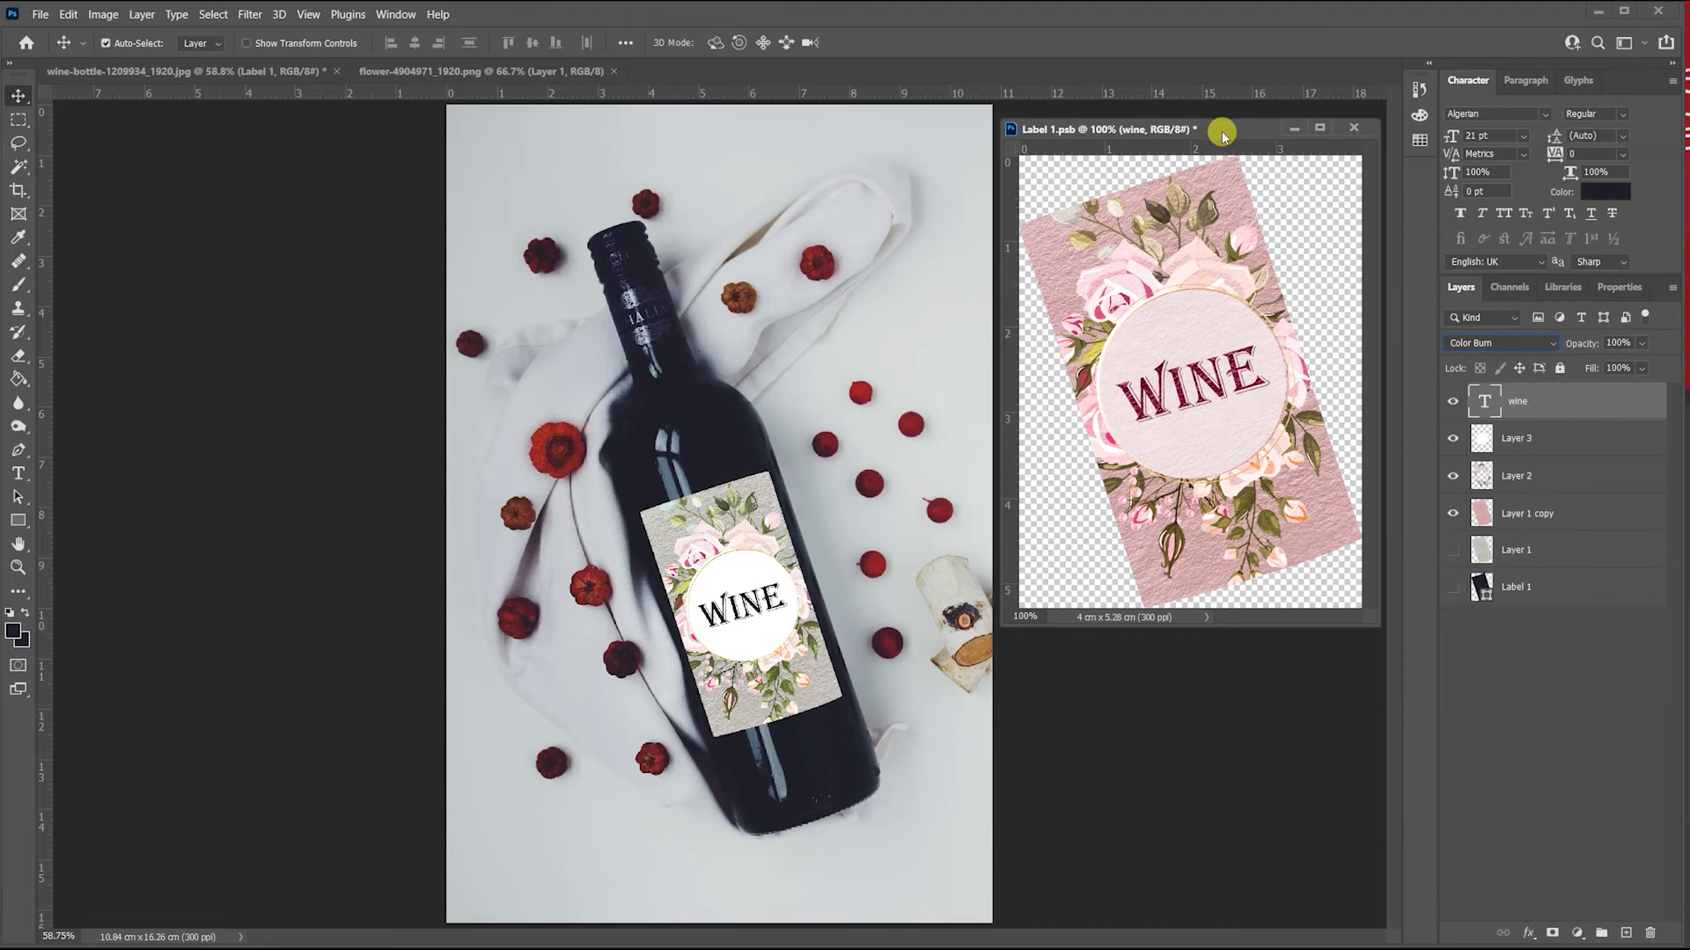
{"action": "key", "text": "ctrl+s"}
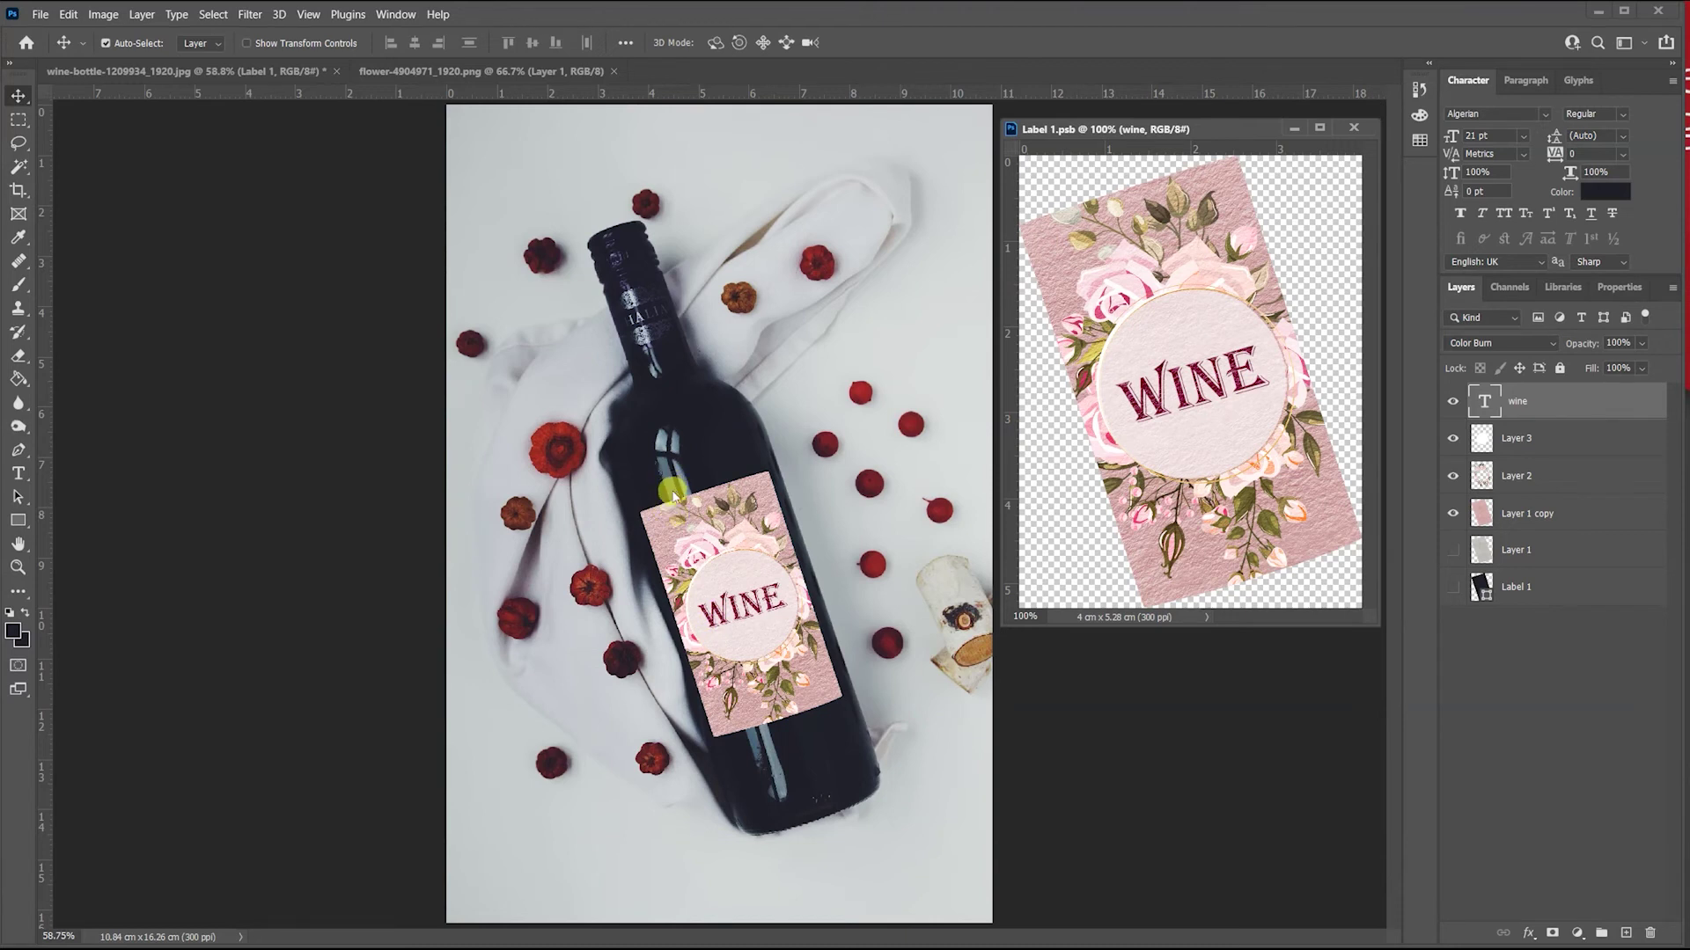
Compare the new label with the bottle's original one by hiding and reshowing the Label 1 layer in the wine bottle document.
{"action": "left_click", "coordinate": [262, 75]}
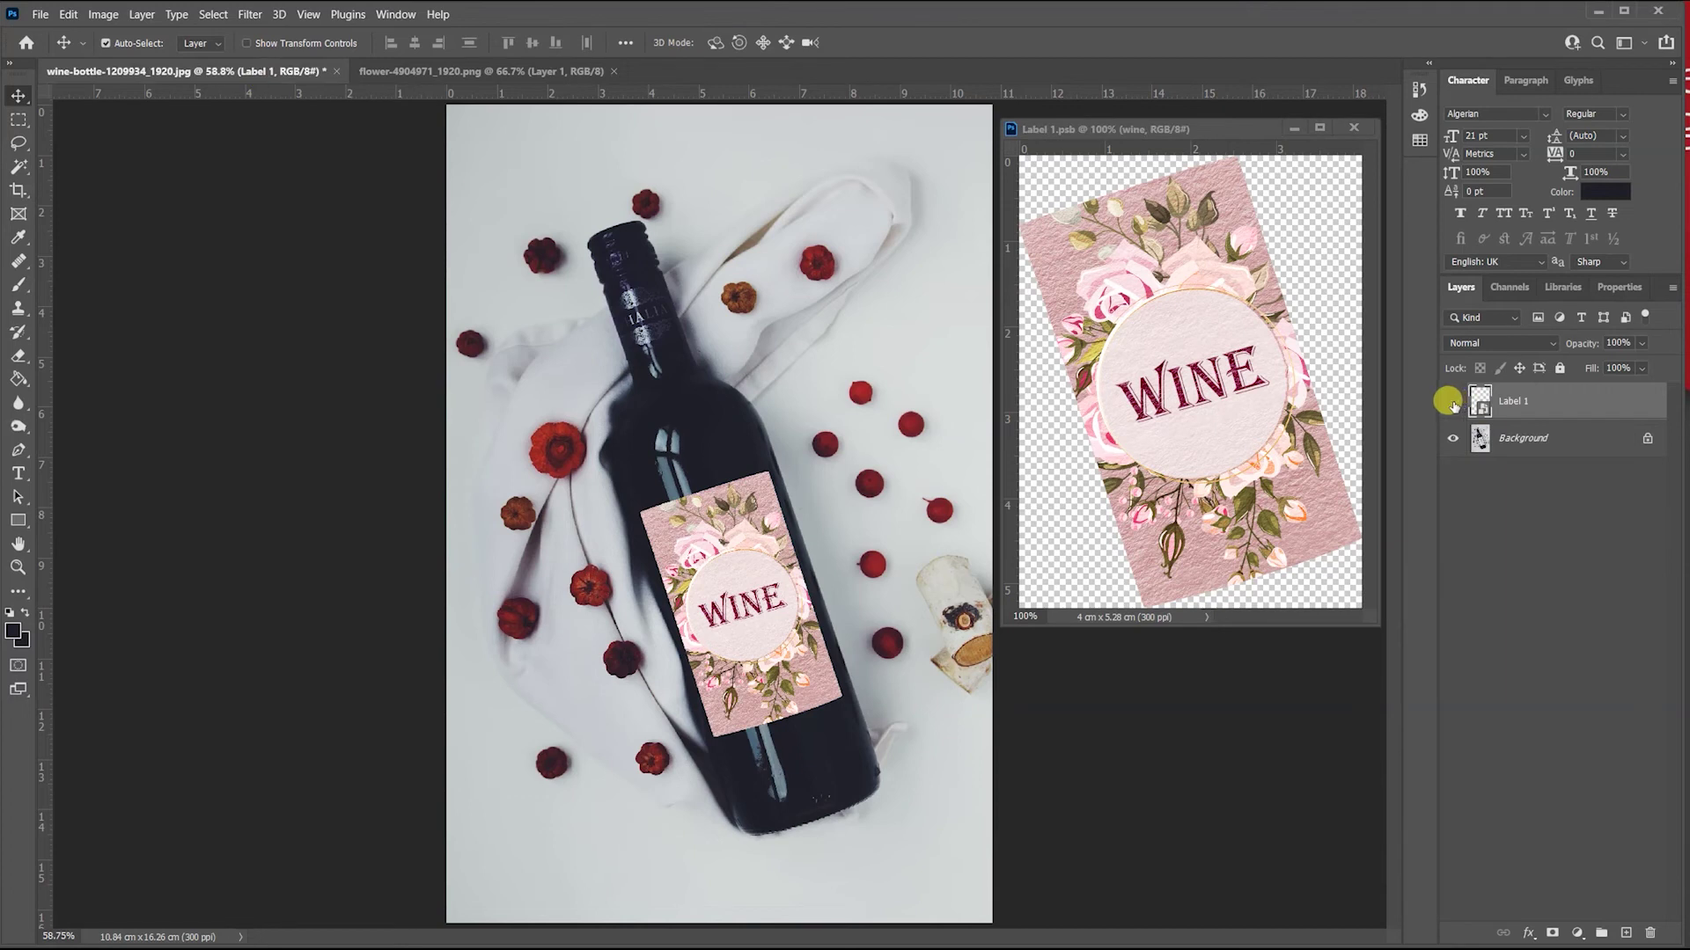
{"action": "left_click", "coordinate": [1453, 404]}
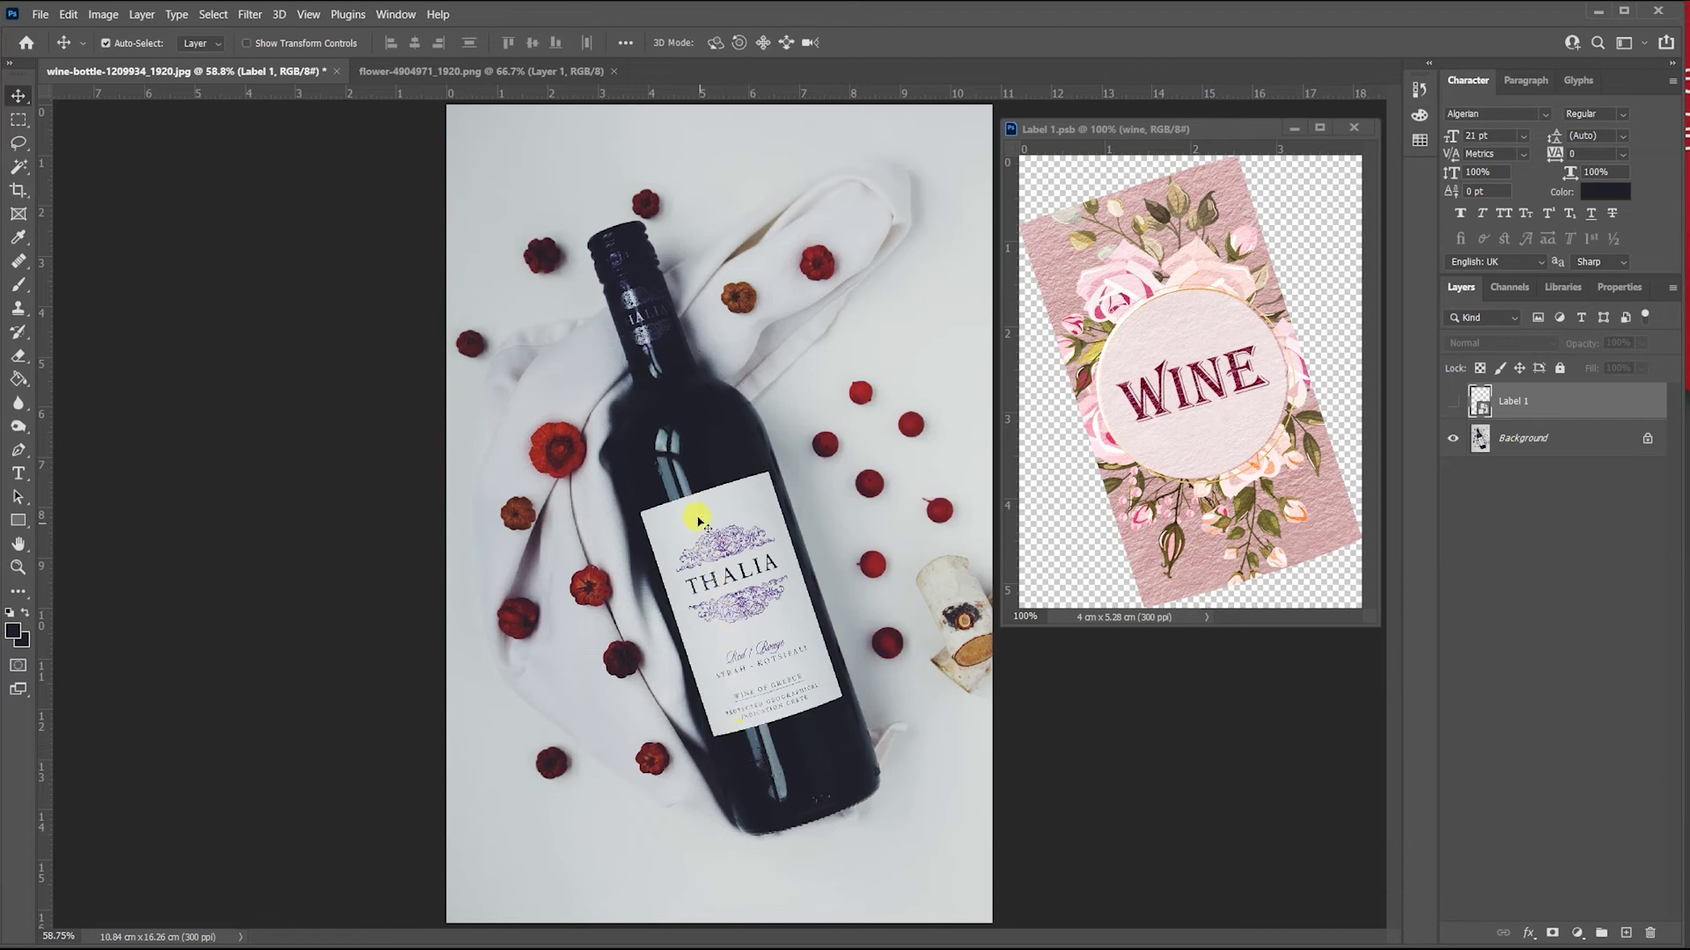
{"action": "left_click", "coordinate": [1453, 403]}
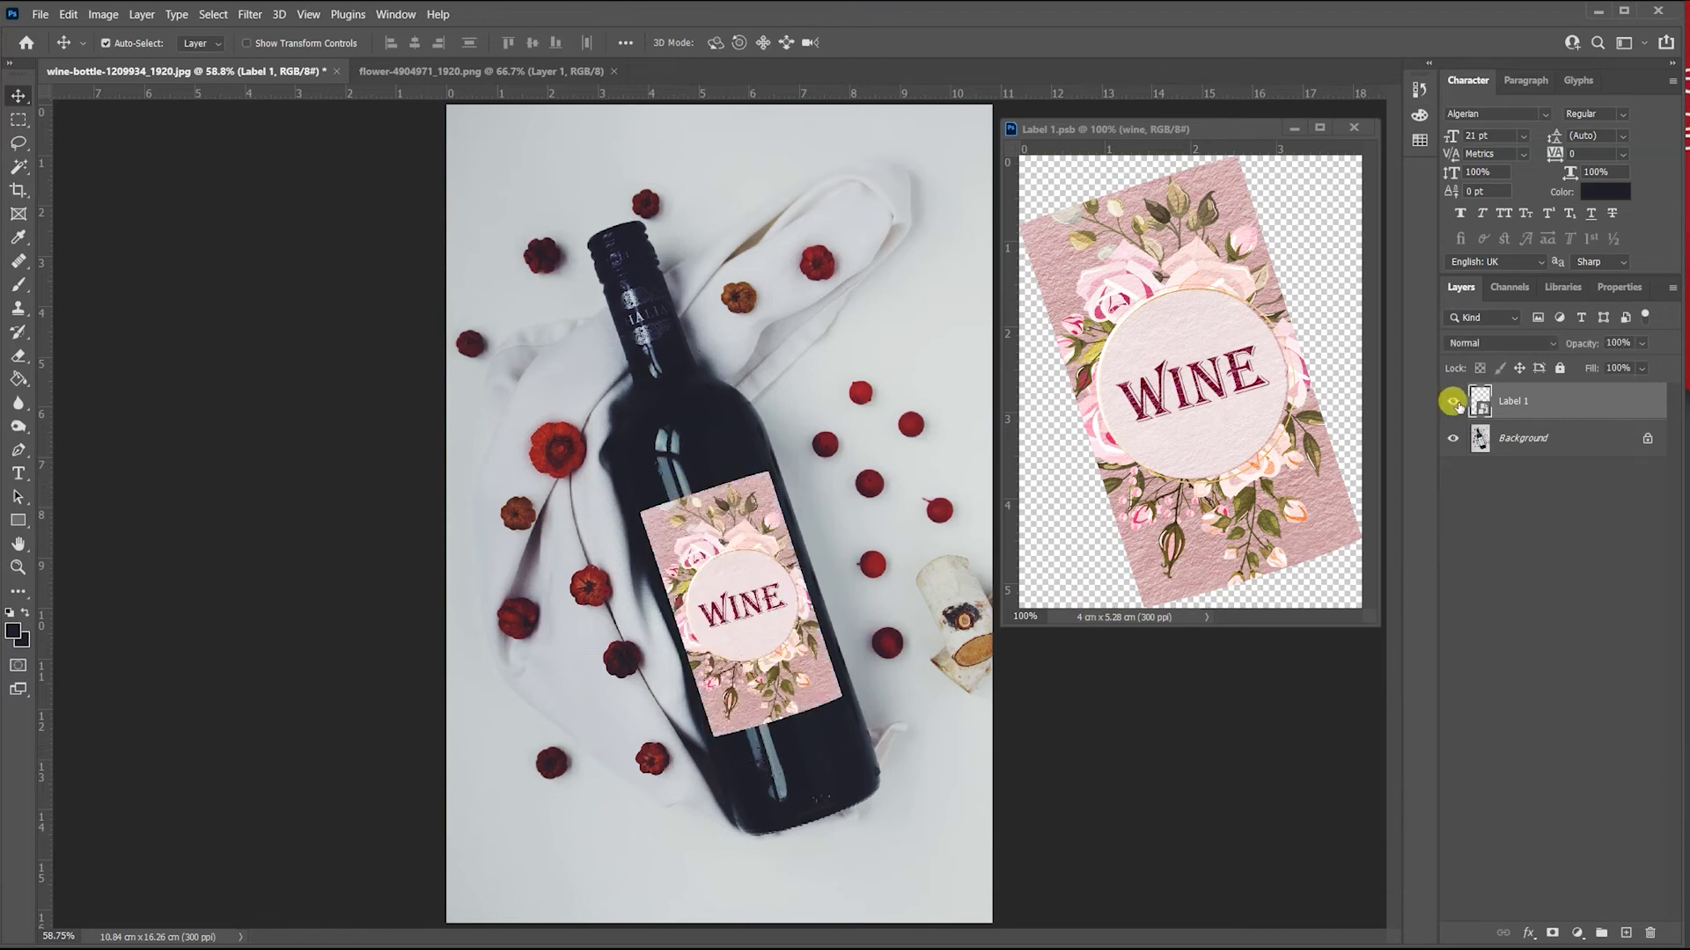
Darken the side edges of Layer 1 copy in Label 1 with the Burn tool at Midtones, 30% exposure, and save.
{"action": "left_click", "coordinate": [1133, 129]}
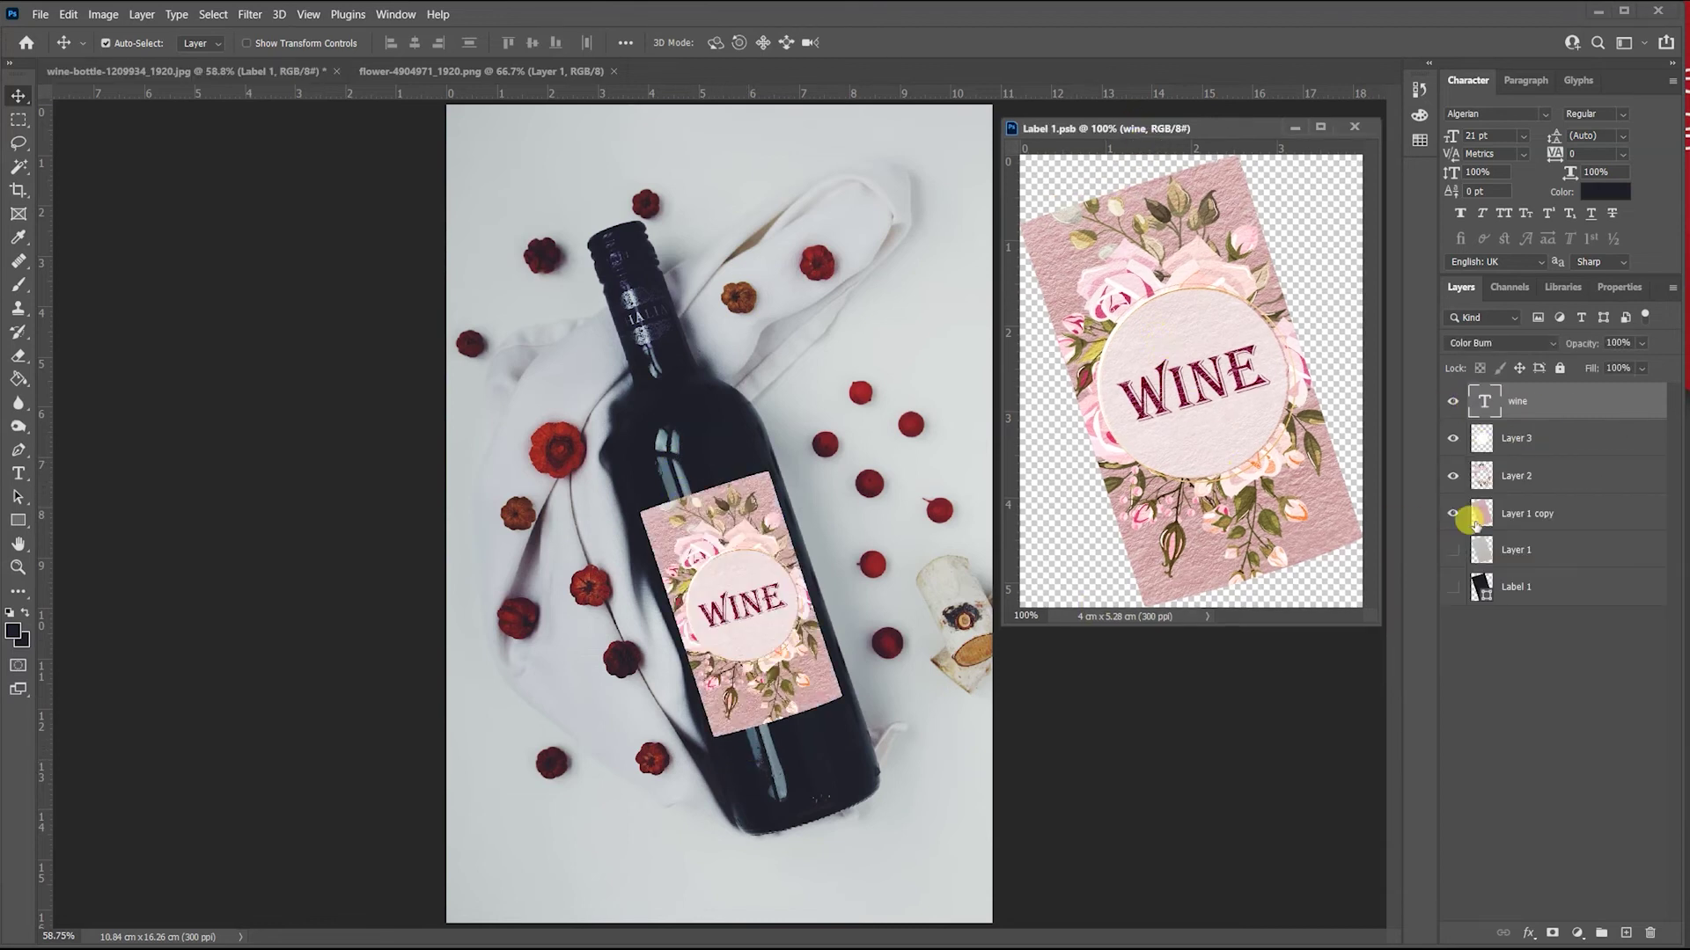
{"action": "left_click", "coordinate": [1540, 516]}
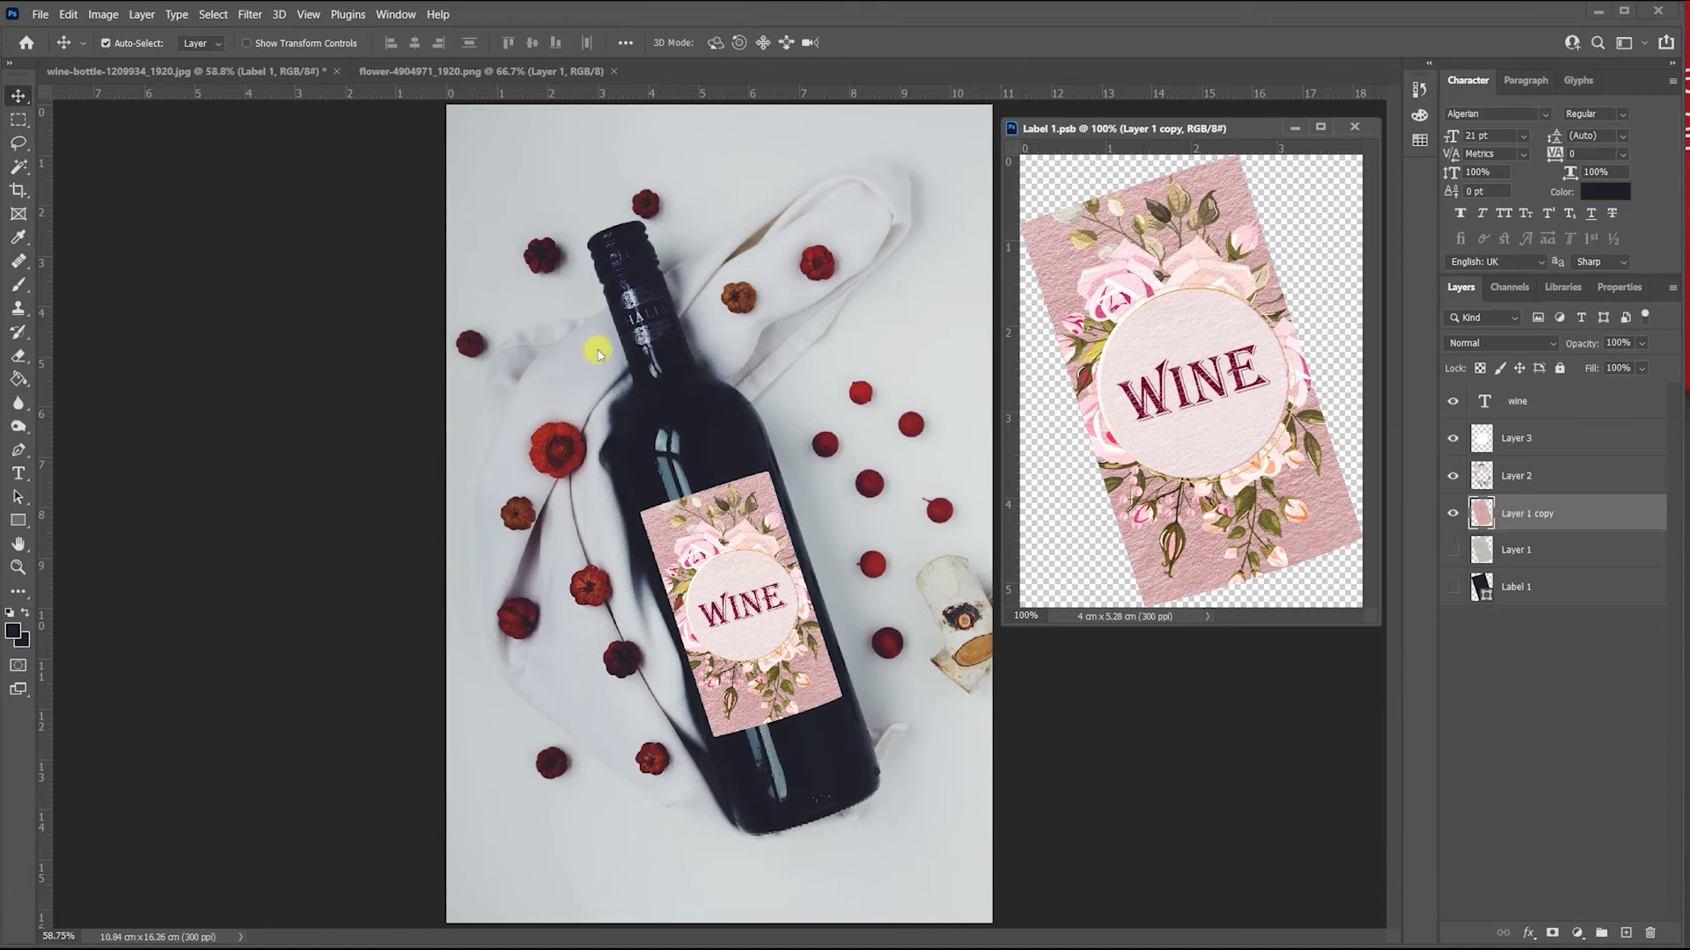
{"action": "left_click", "coordinate": [19, 430]}
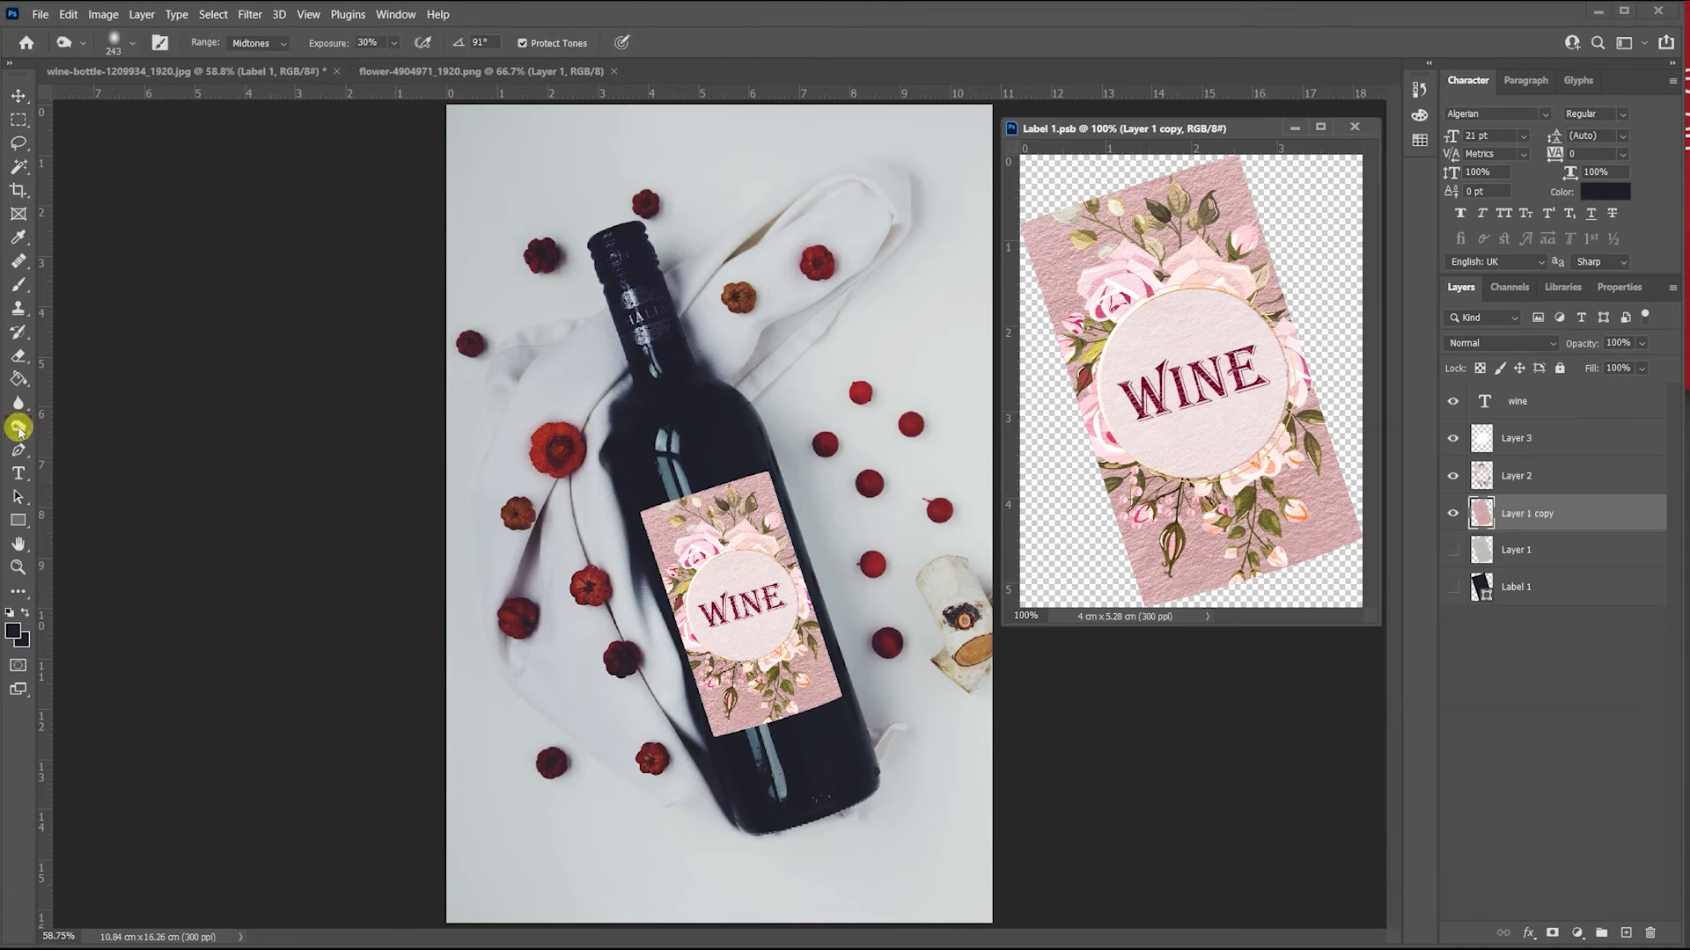
{"action": "left_click", "coordinate": [66, 443]}
{"action": "left_click", "coordinate": [24, 430]}
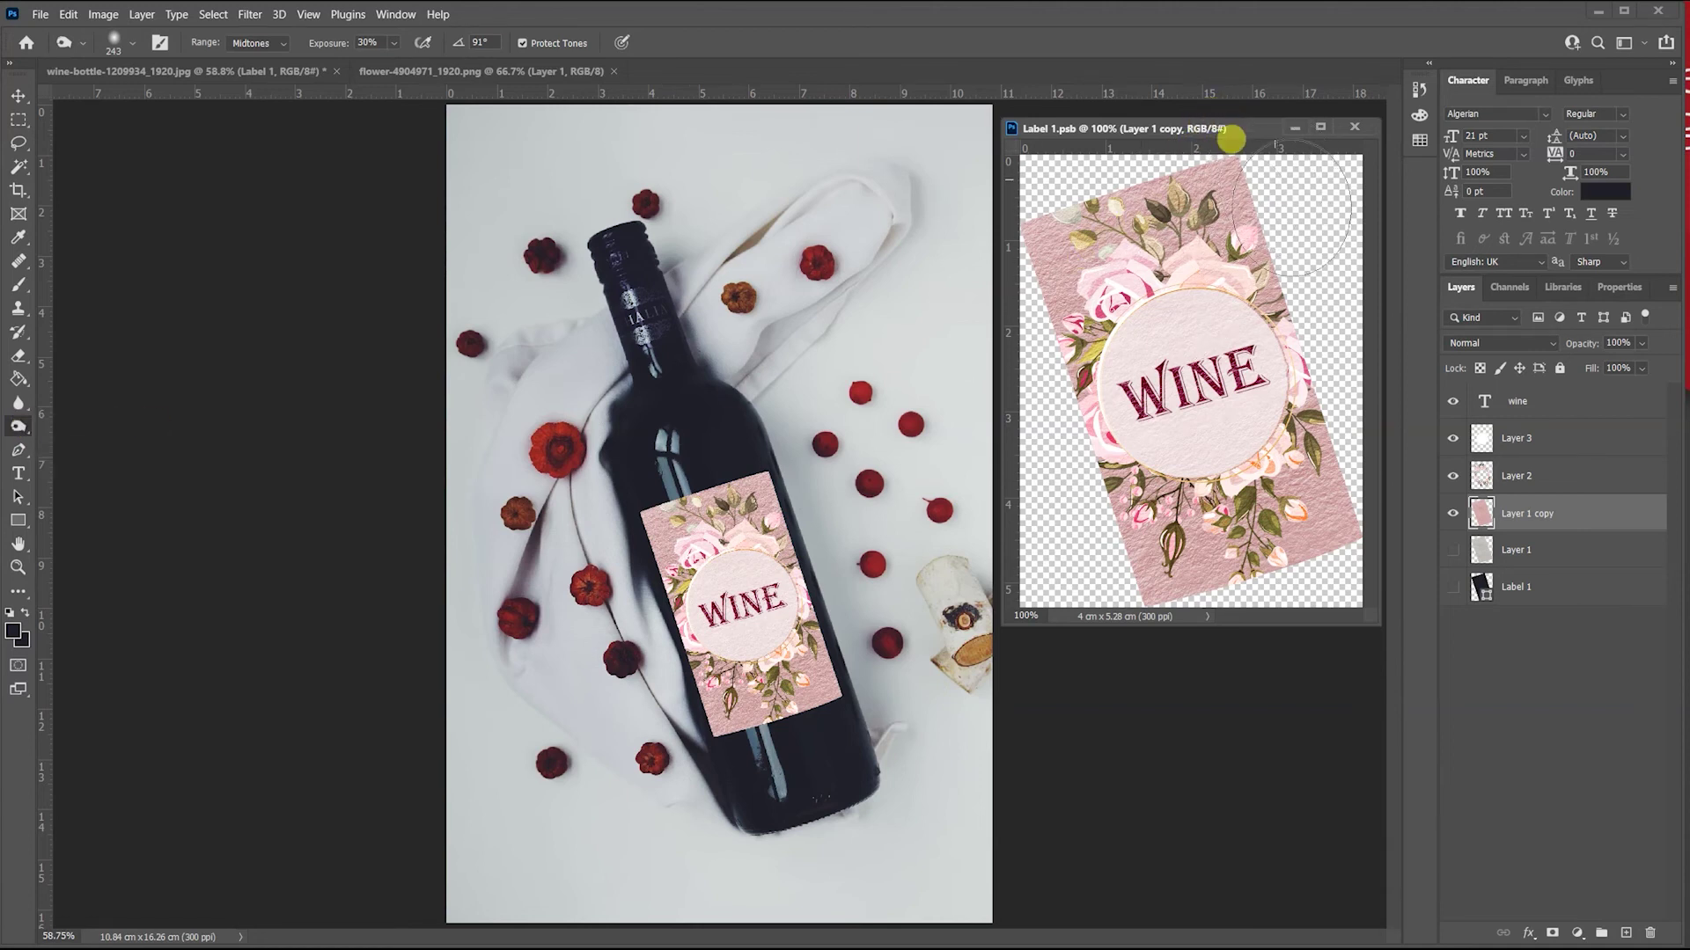
{"action": "mouse_move", "coordinate": [1307, 239]}
{"action": "left_mouse_down"}
{"action": "mouse_move", "coordinate": [1294, 206]}
{"action": "mouse_move", "coordinate": [1316, 220]}
{"action": "left_mouse_up"}
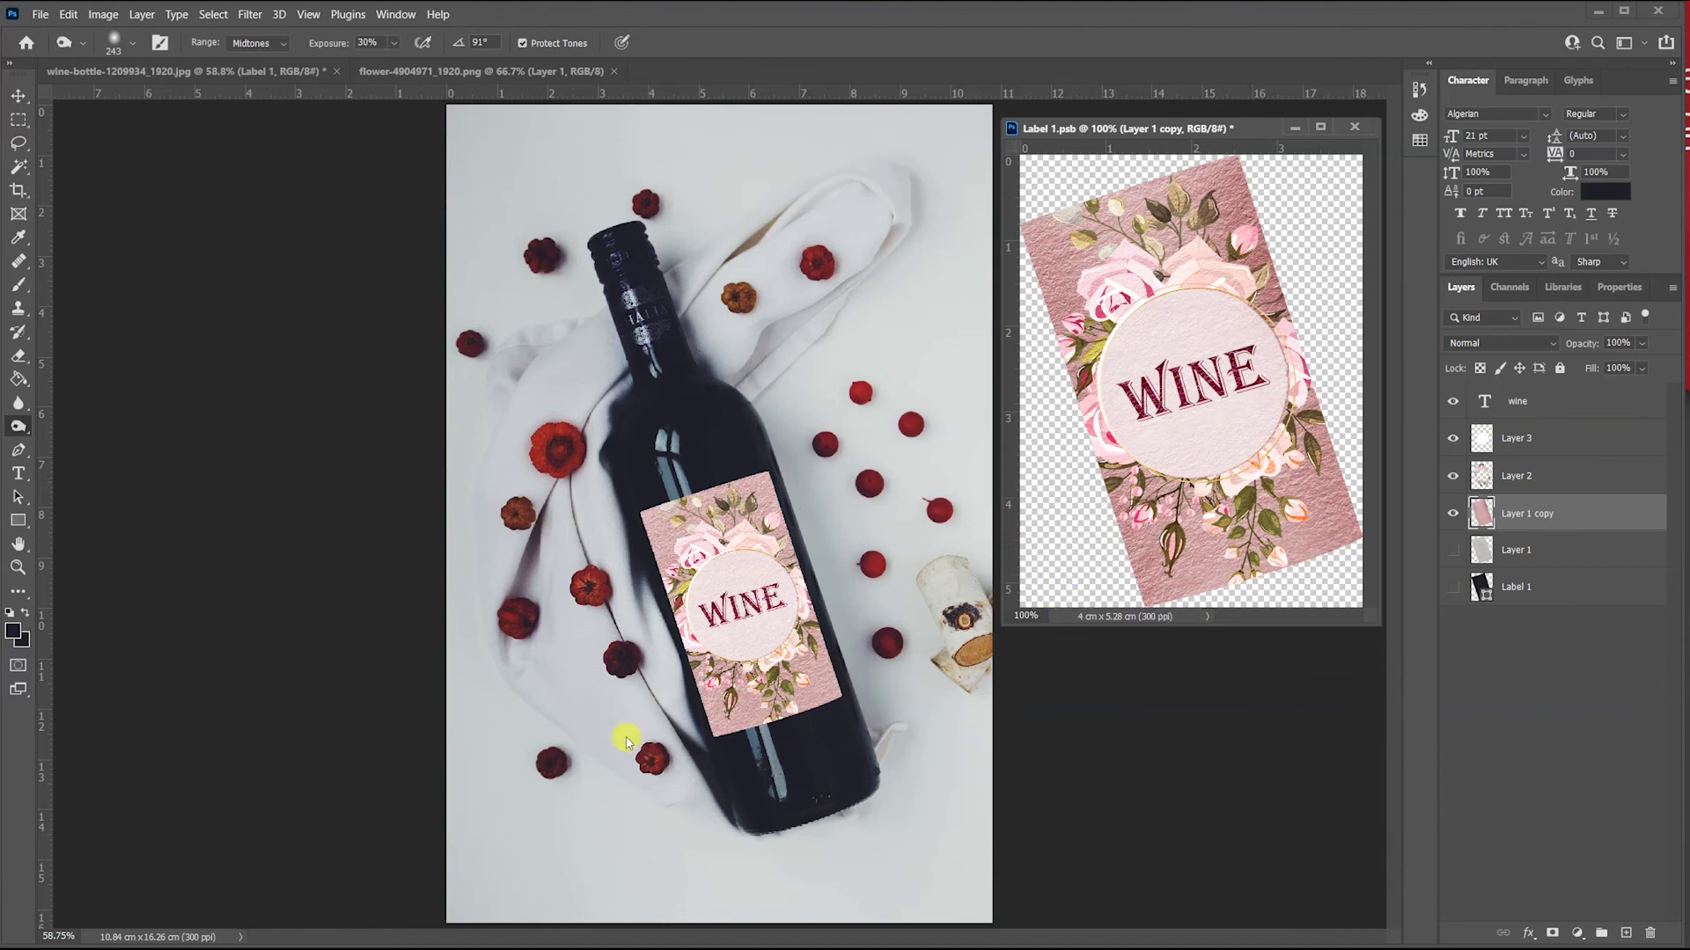
{"action": "key", "text": "ctrl+s"}
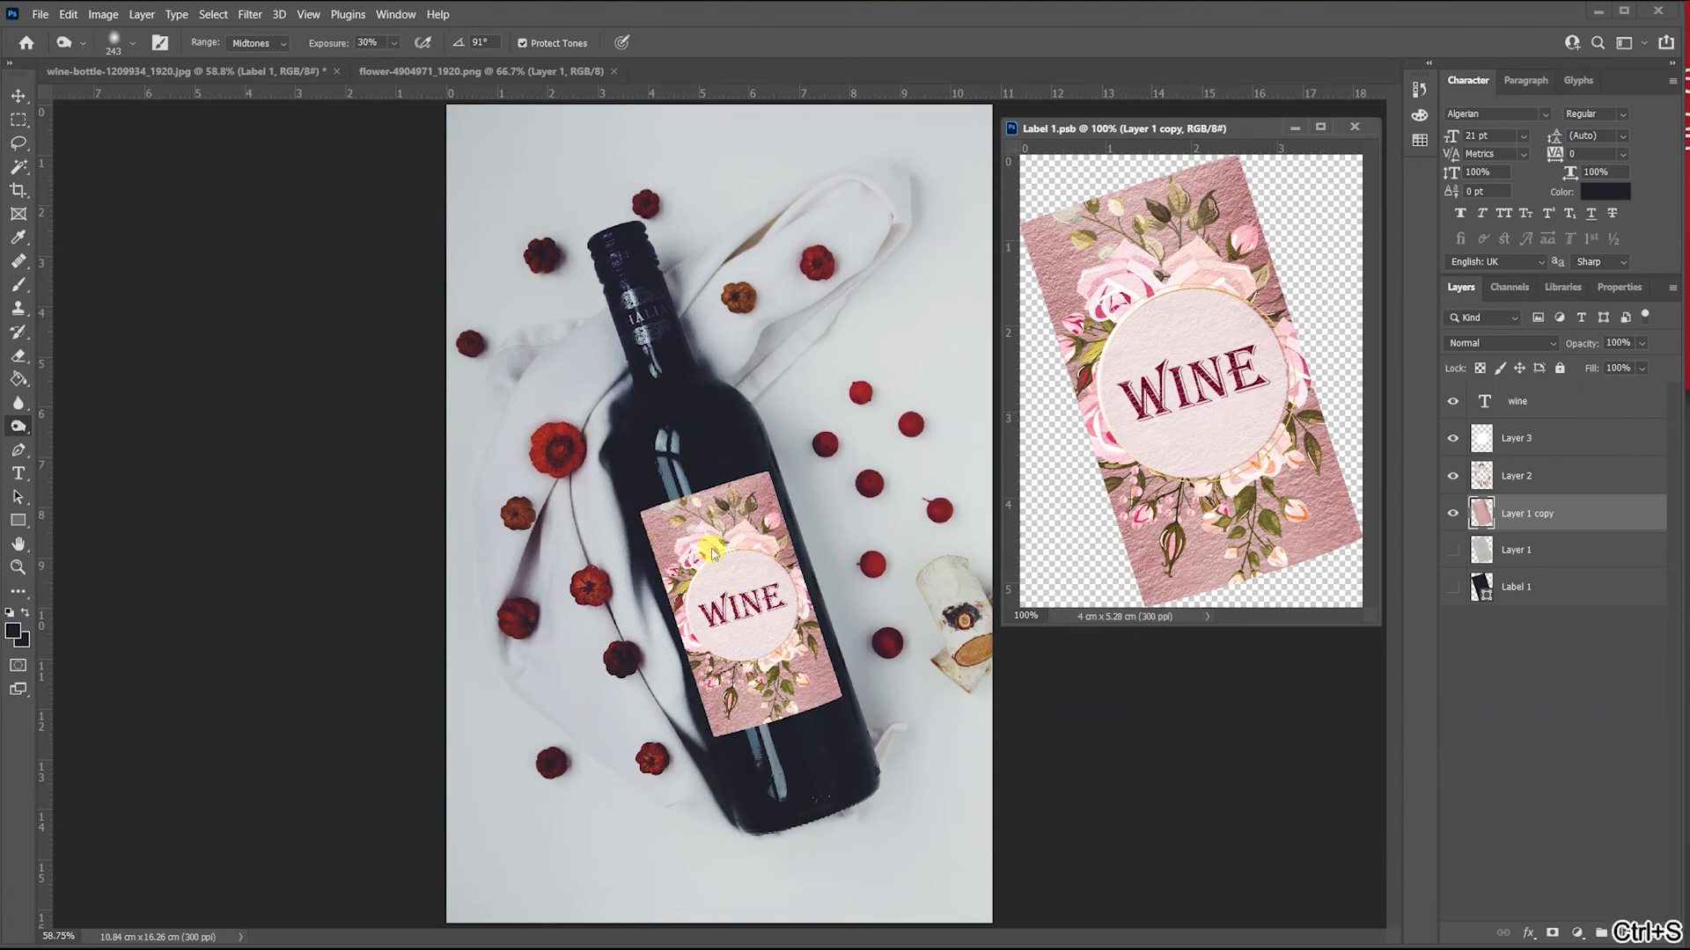
Try a highlight band running down Layer 1 copy with a 67 px Dodge tool at Highlights, 22% exposure, and save.
{"action": "left_click", "coordinate": [18, 427]}
{"action": "left_click", "coordinate": [103, 422]}
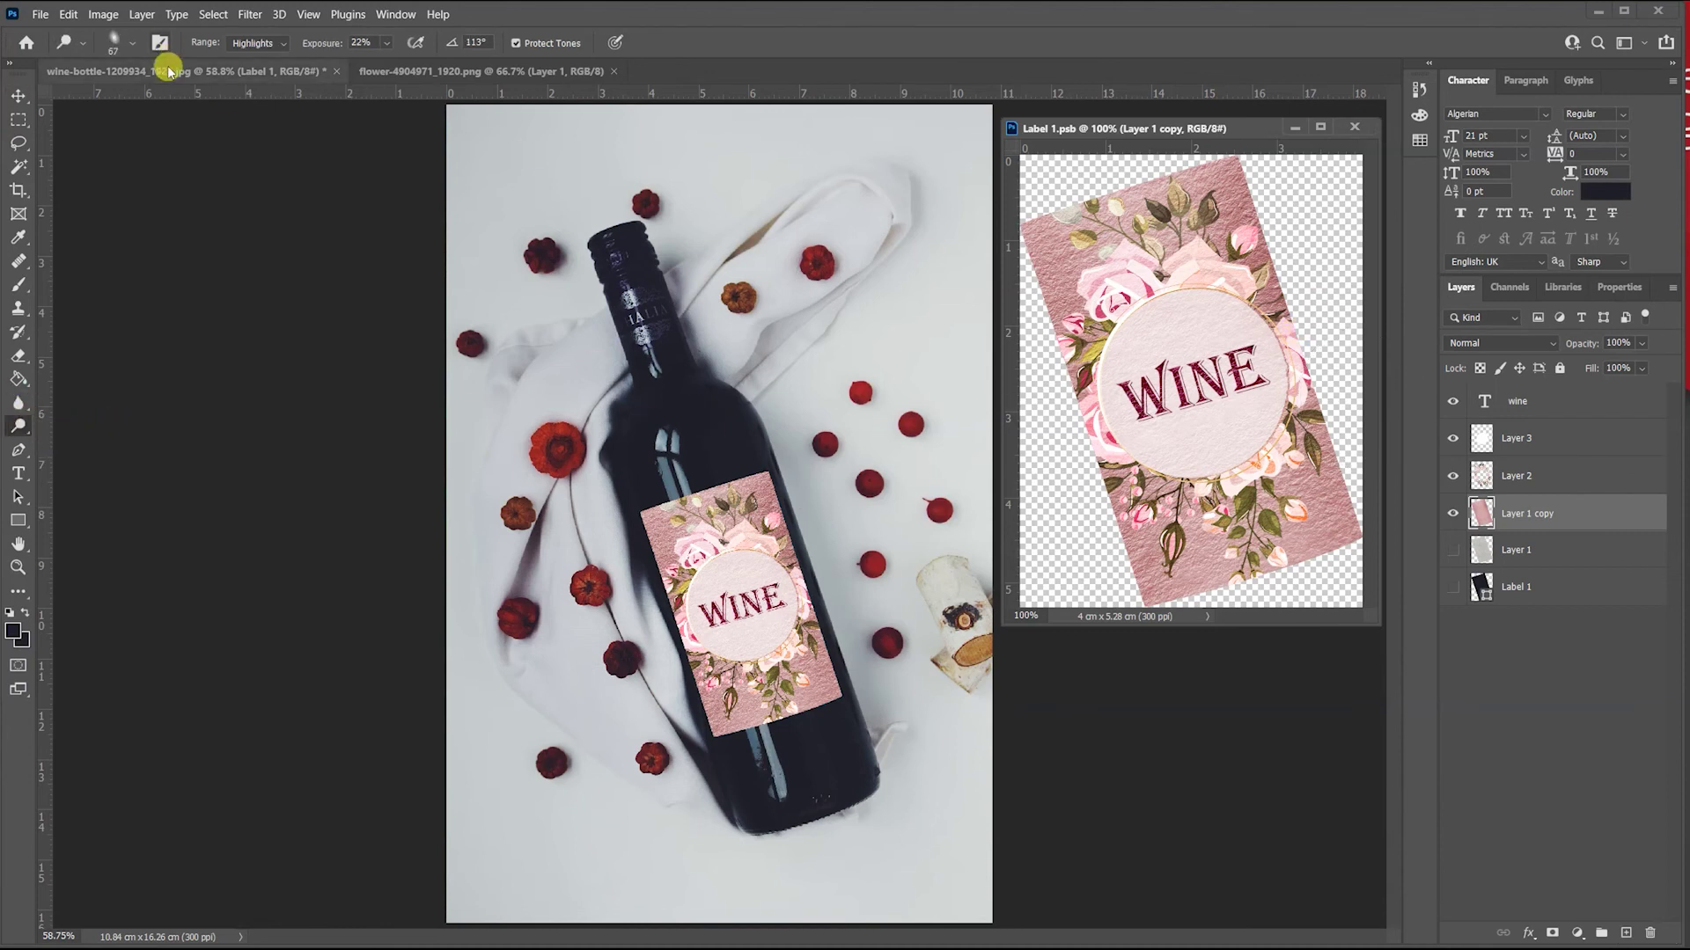
{"action": "left_click", "coordinate": [132, 43]}
{"action": "mouse_move", "coordinate": [66, 104]}
{"action": "left_mouse_down"}
{"action": "mouse_move", "coordinate": [44, 85]}
{"action": "mouse_move", "coordinate": [66, 103]}
{"action": "left_mouse_up"}
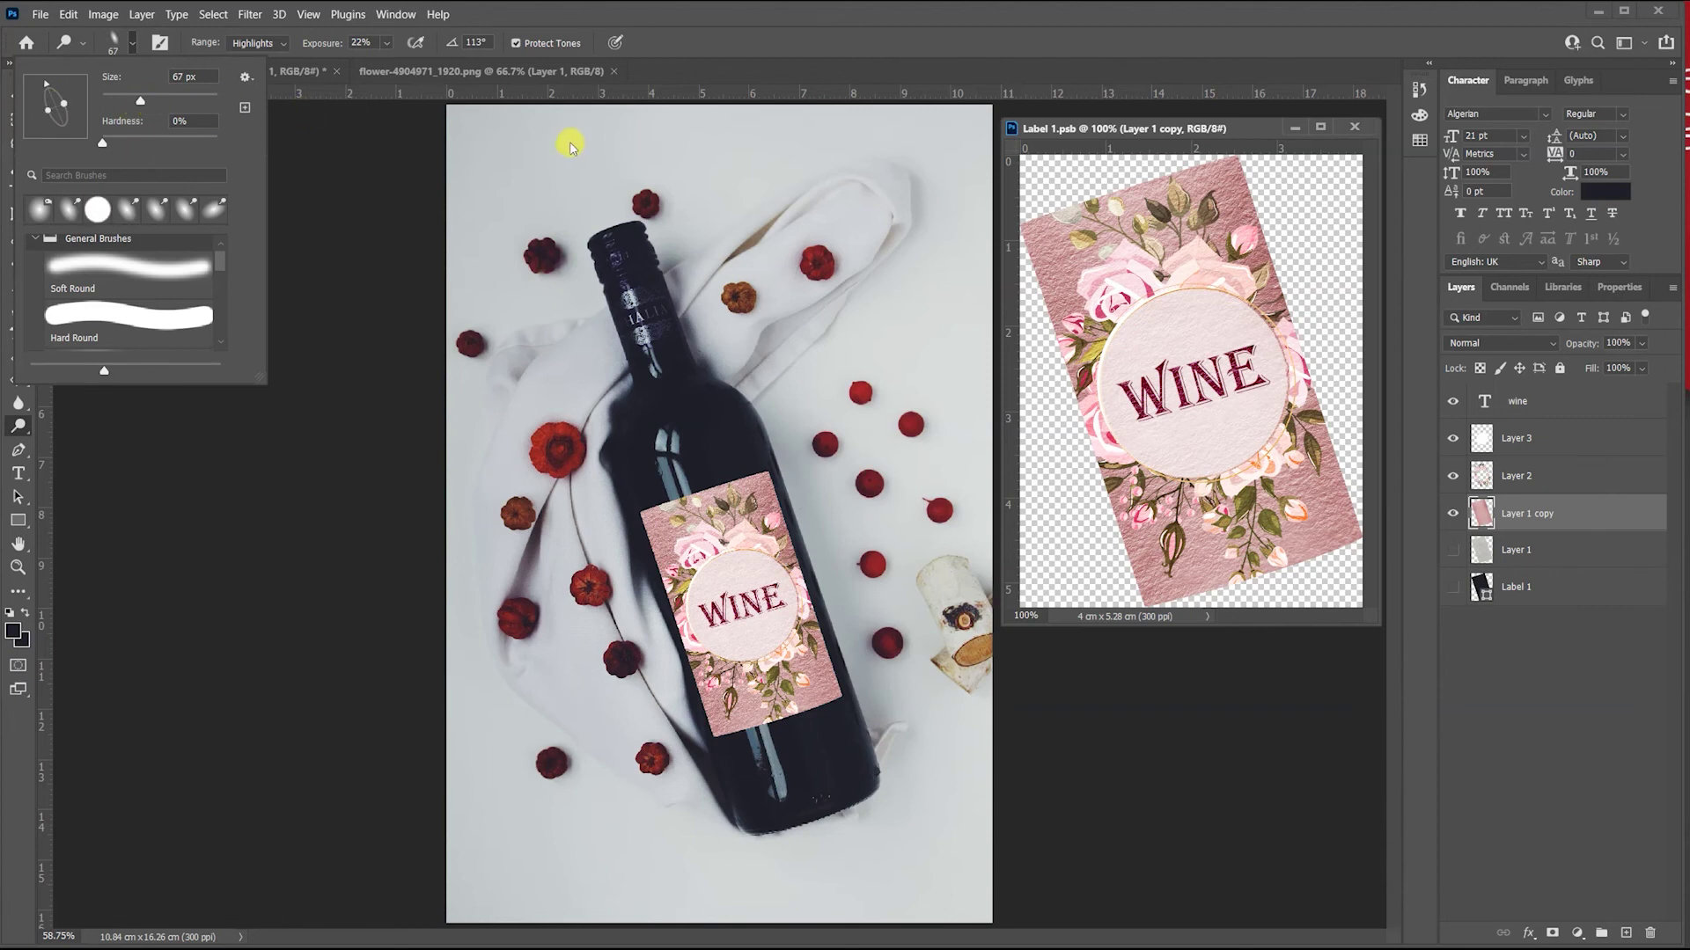
{"action": "left_click", "coordinate": [1116, 128]}
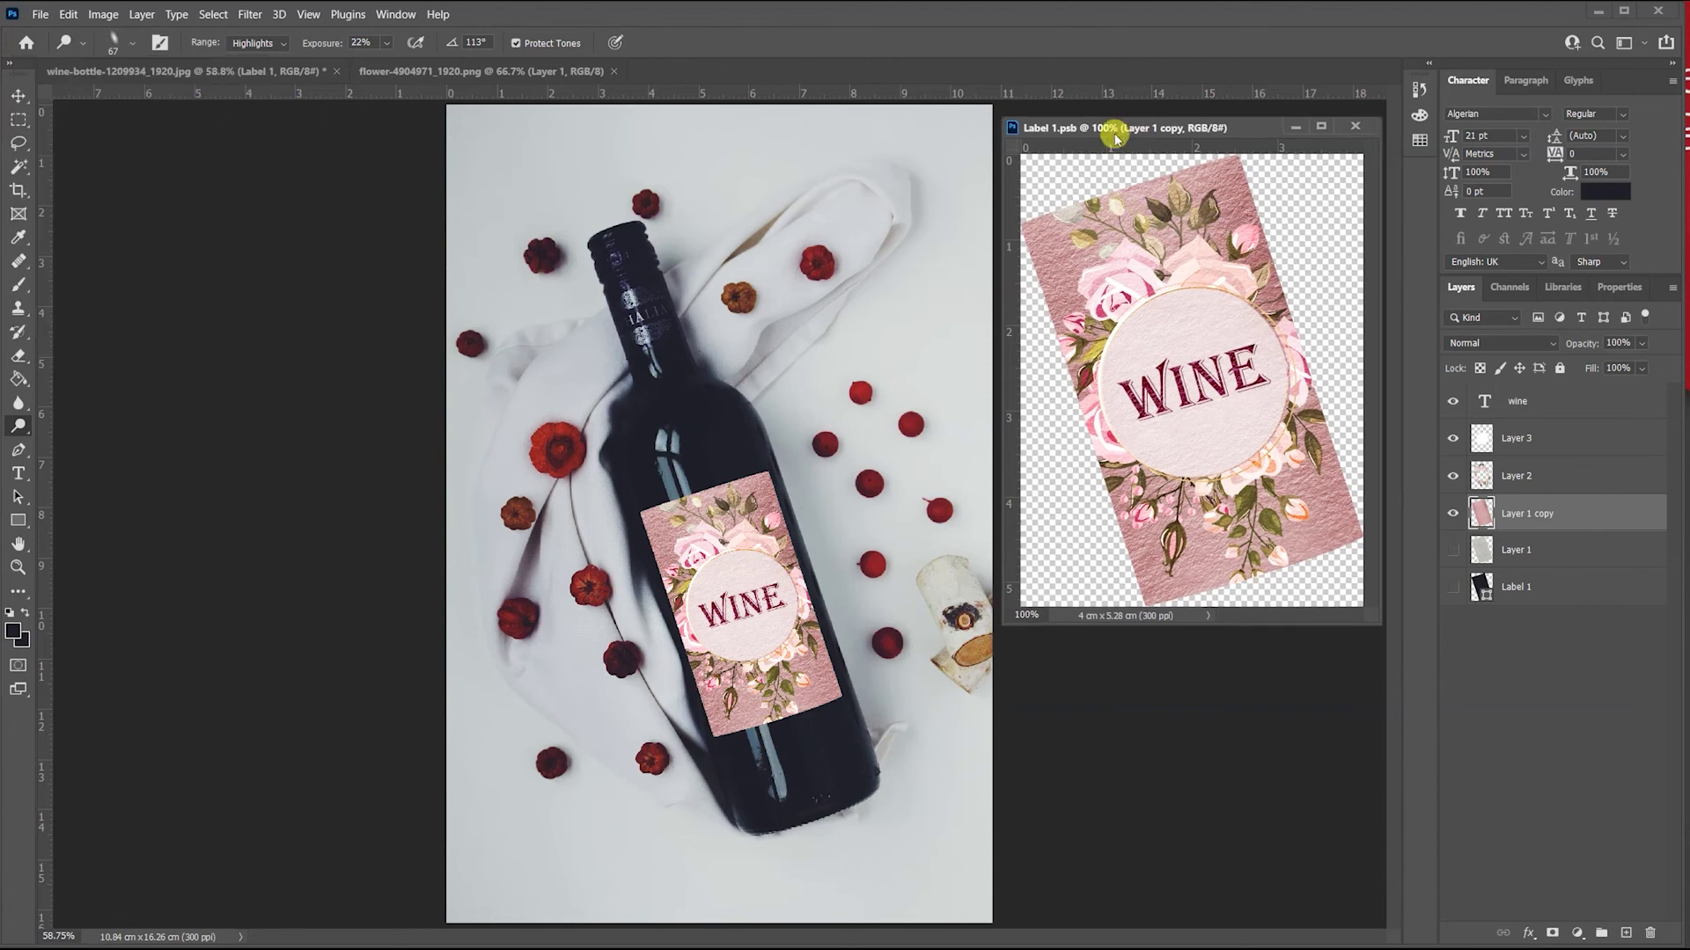
{"action": "key", "text": "ctrl+s"}
{"action": "left_click_drag", "start_coordinate": [1070, 189], "coordinate": [1125, 378]}
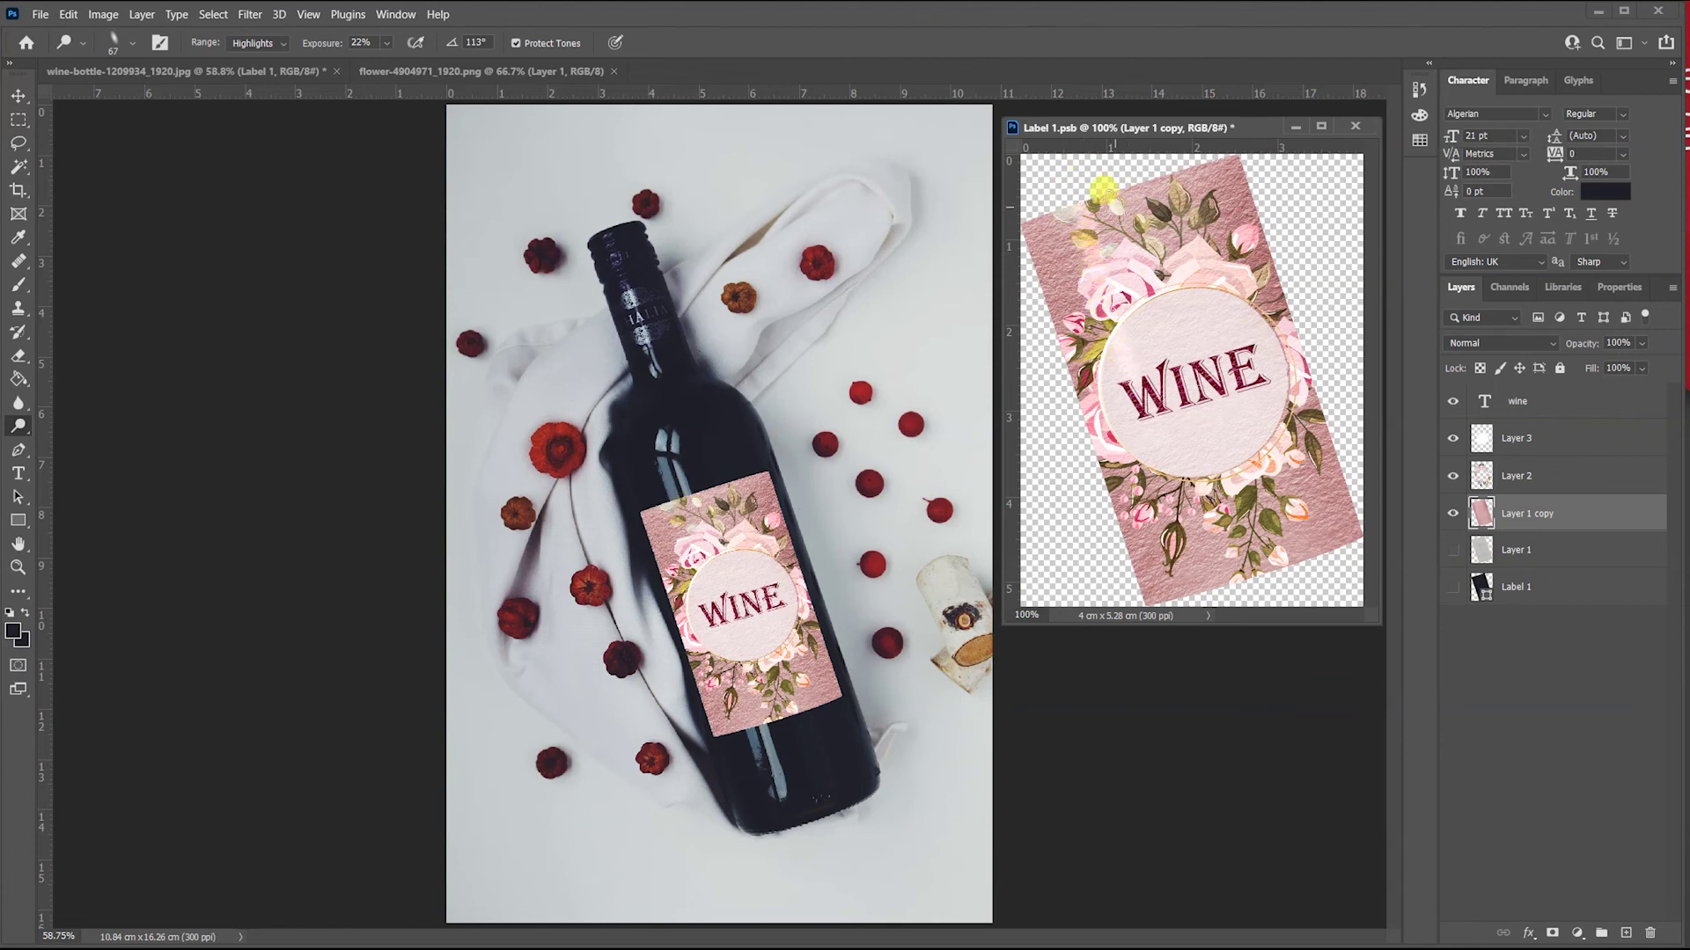
{"action": "left_click_drag", "start_coordinate": [1096, 198], "coordinate": [1133, 312]}
{"action": "mouse_move", "coordinate": [1129, 394]}
{"action": "left_mouse_down"}
{"action": "mouse_move", "coordinate": [1198, 491]}
{"action": "mouse_move", "coordinate": [1161, 461]}
{"action": "mouse_move", "coordinate": [1211, 612]}
{"action": "left_mouse_up"}
{"action": "left_click_drag", "start_coordinate": [1181, 473], "coordinate": [1213, 577]}
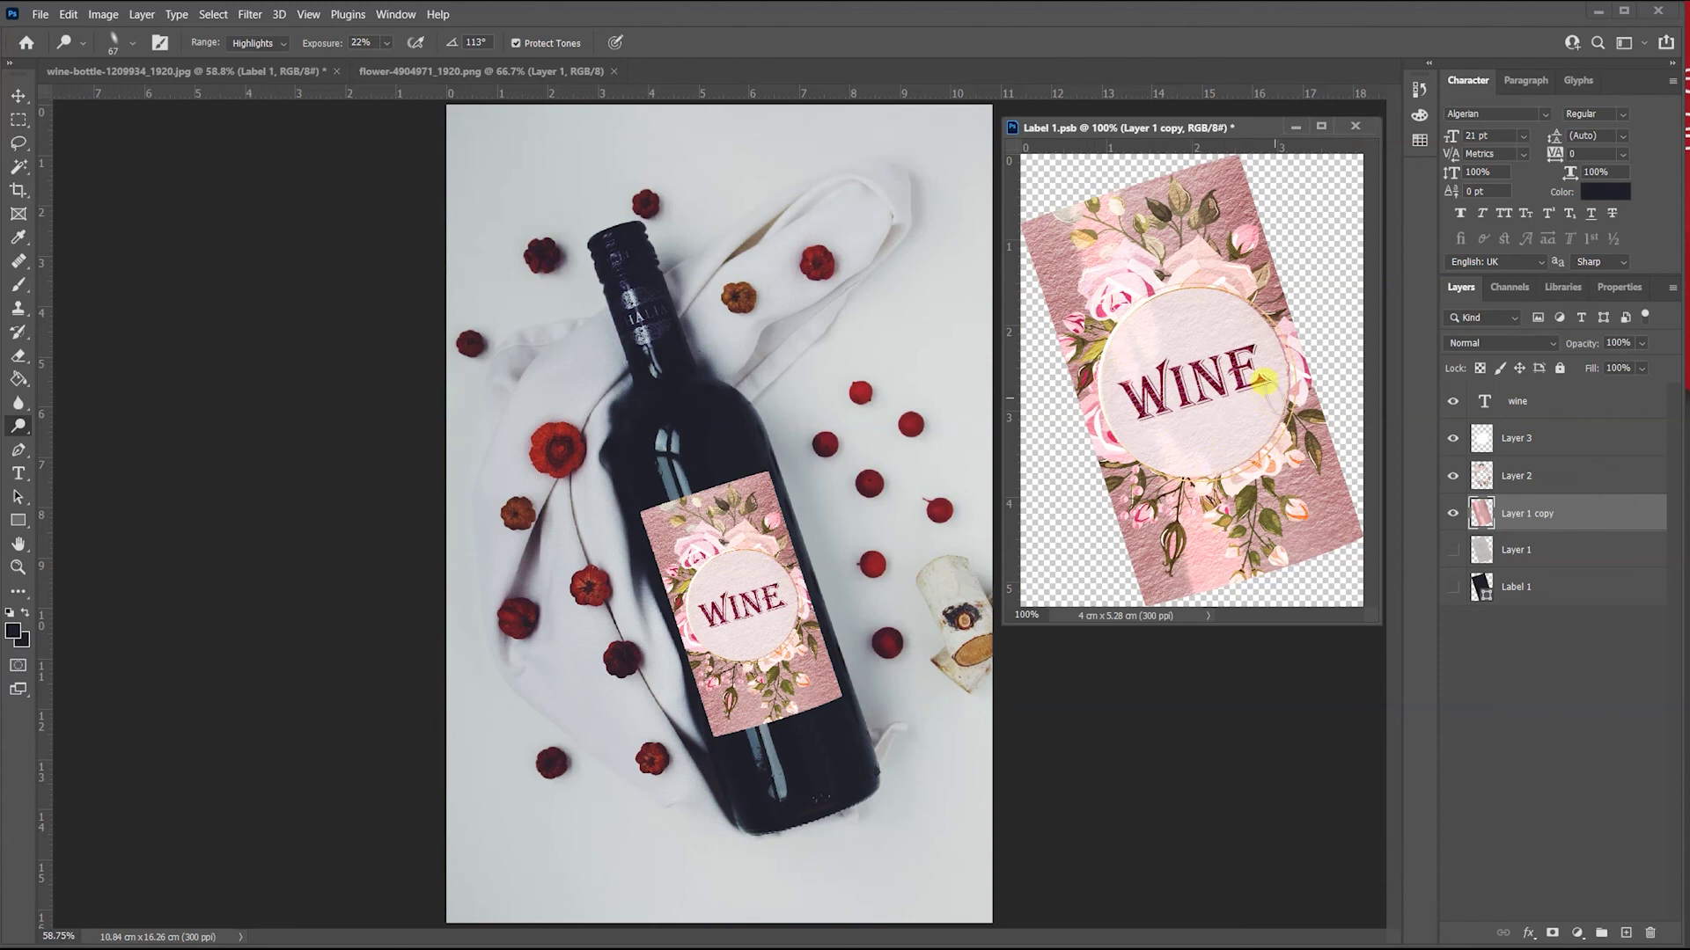
{"action": "key", "text": "ctrl+s"}
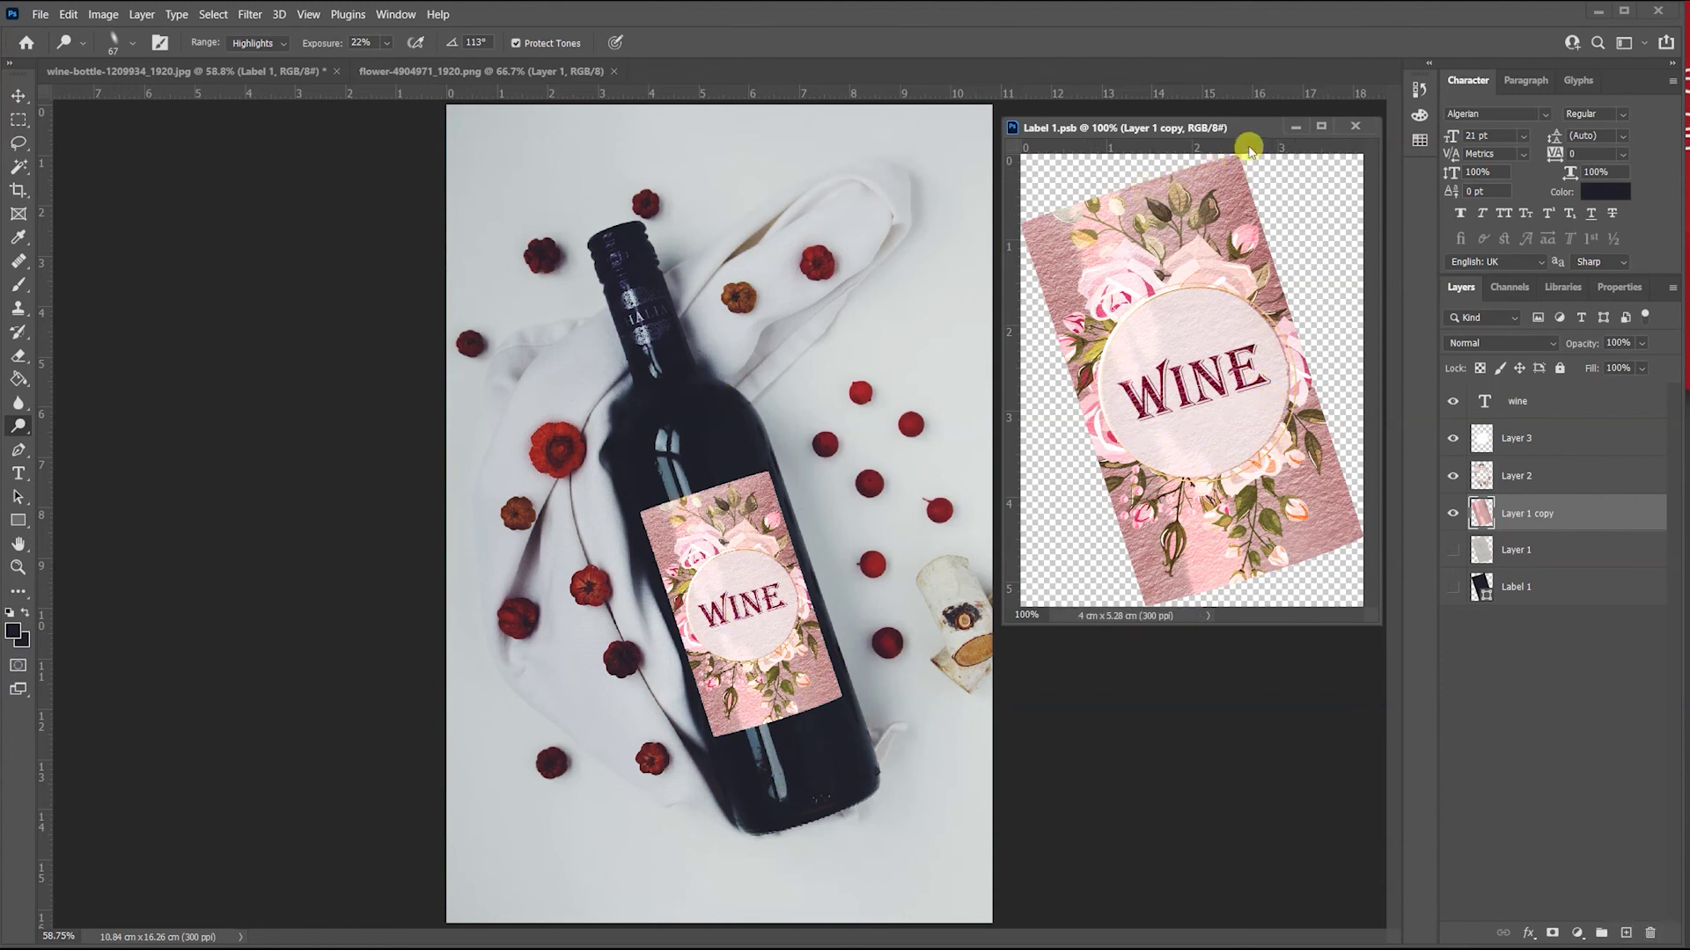
Undo the dodge strokes on Layer 1 copy.
{"action": "left_click_drag", "start_coordinate": [1243, 132], "coordinate": [1245, 131]}
{"action": "key", "text": "ctrl+z"}
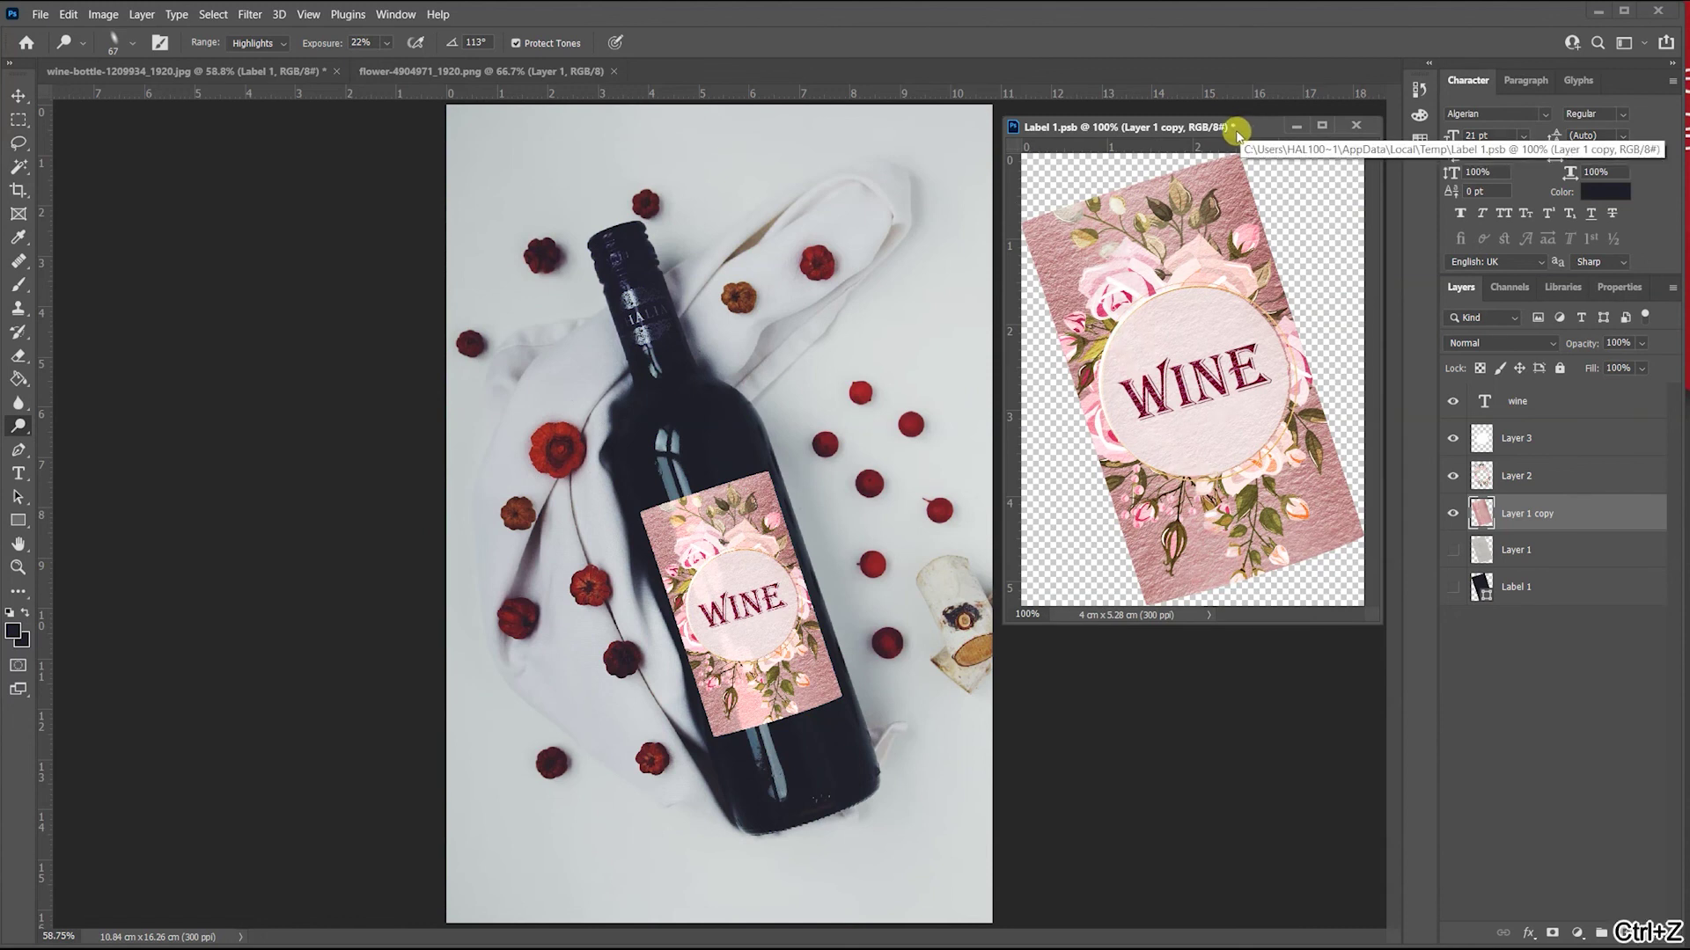
Show the original grey paper Layer 1, hide the tinted Layer 1 copy and save the Label 1 contents.
{"action": "left_click", "coordinate": [1453, 549]}
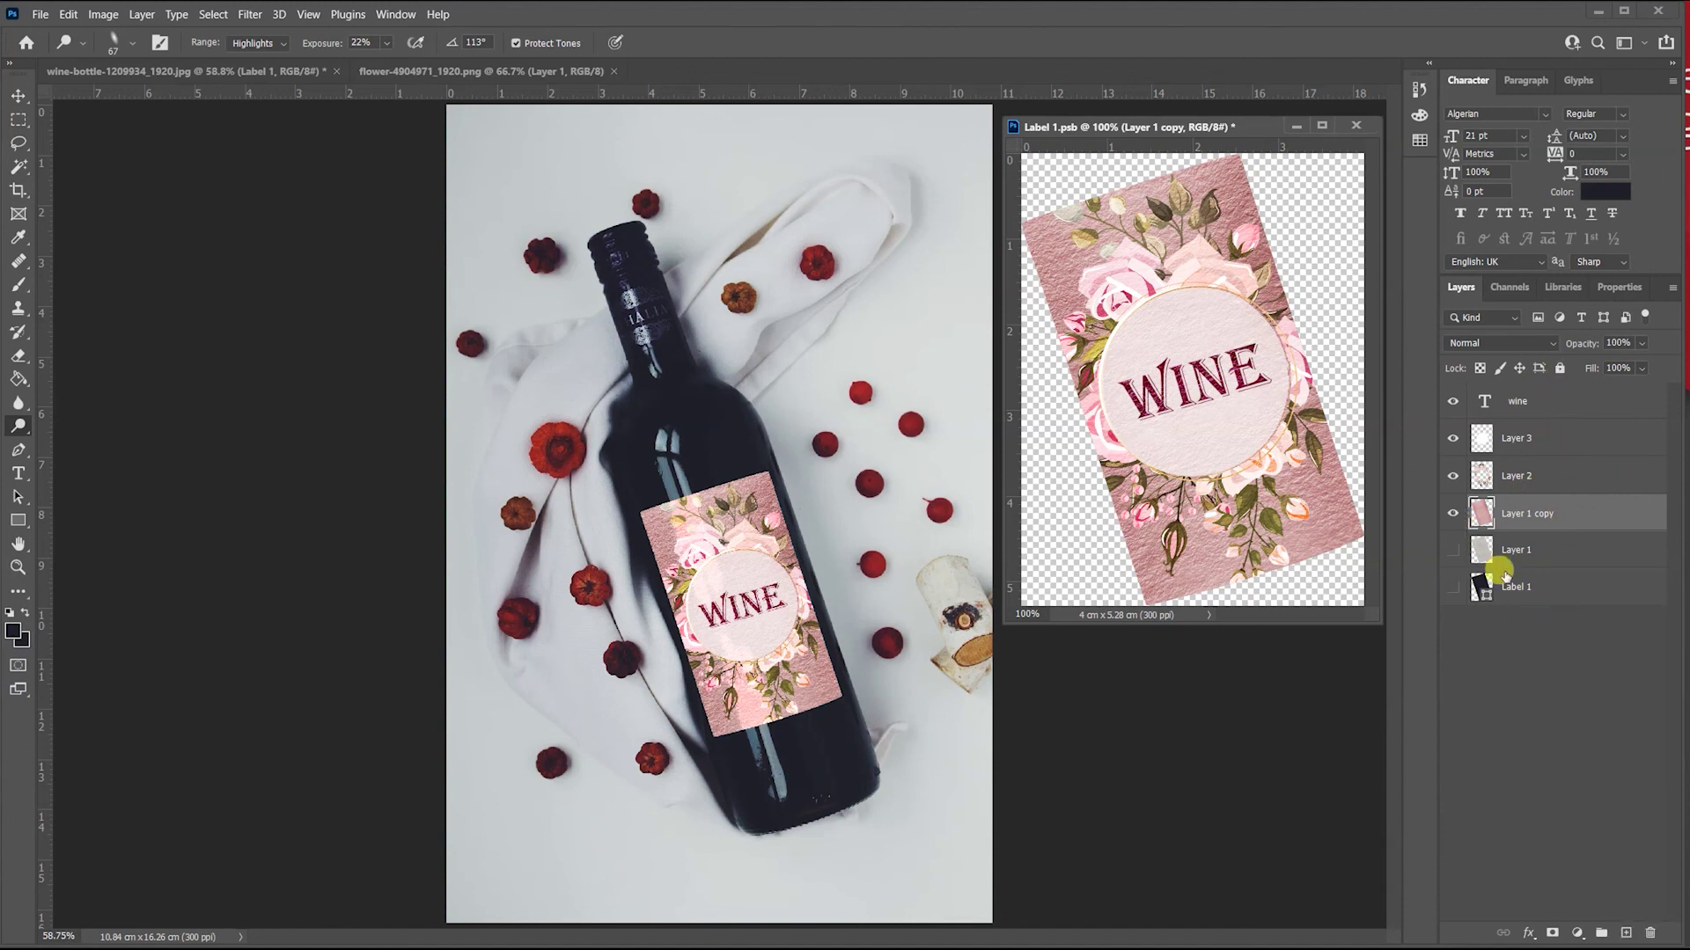
{"action": "left_click", "coordinate": [1450, 550]}
{"action": "left_click", "coordinate": [1451, 515]}
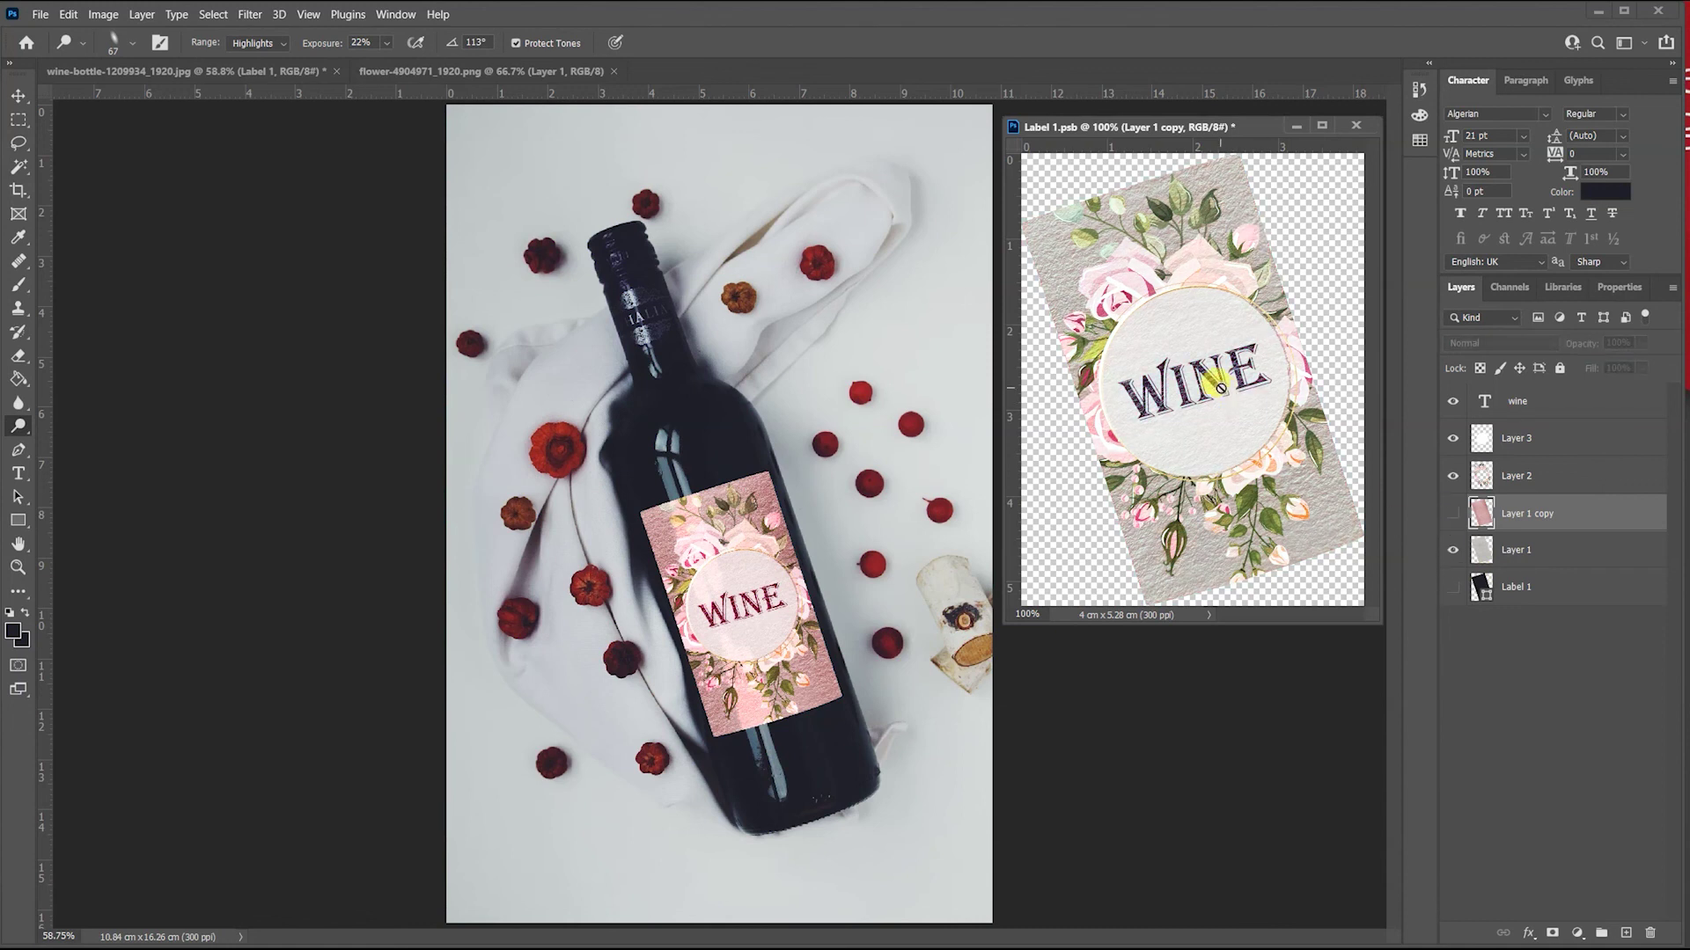
{"action": "key", "text": "ctrl+s"}
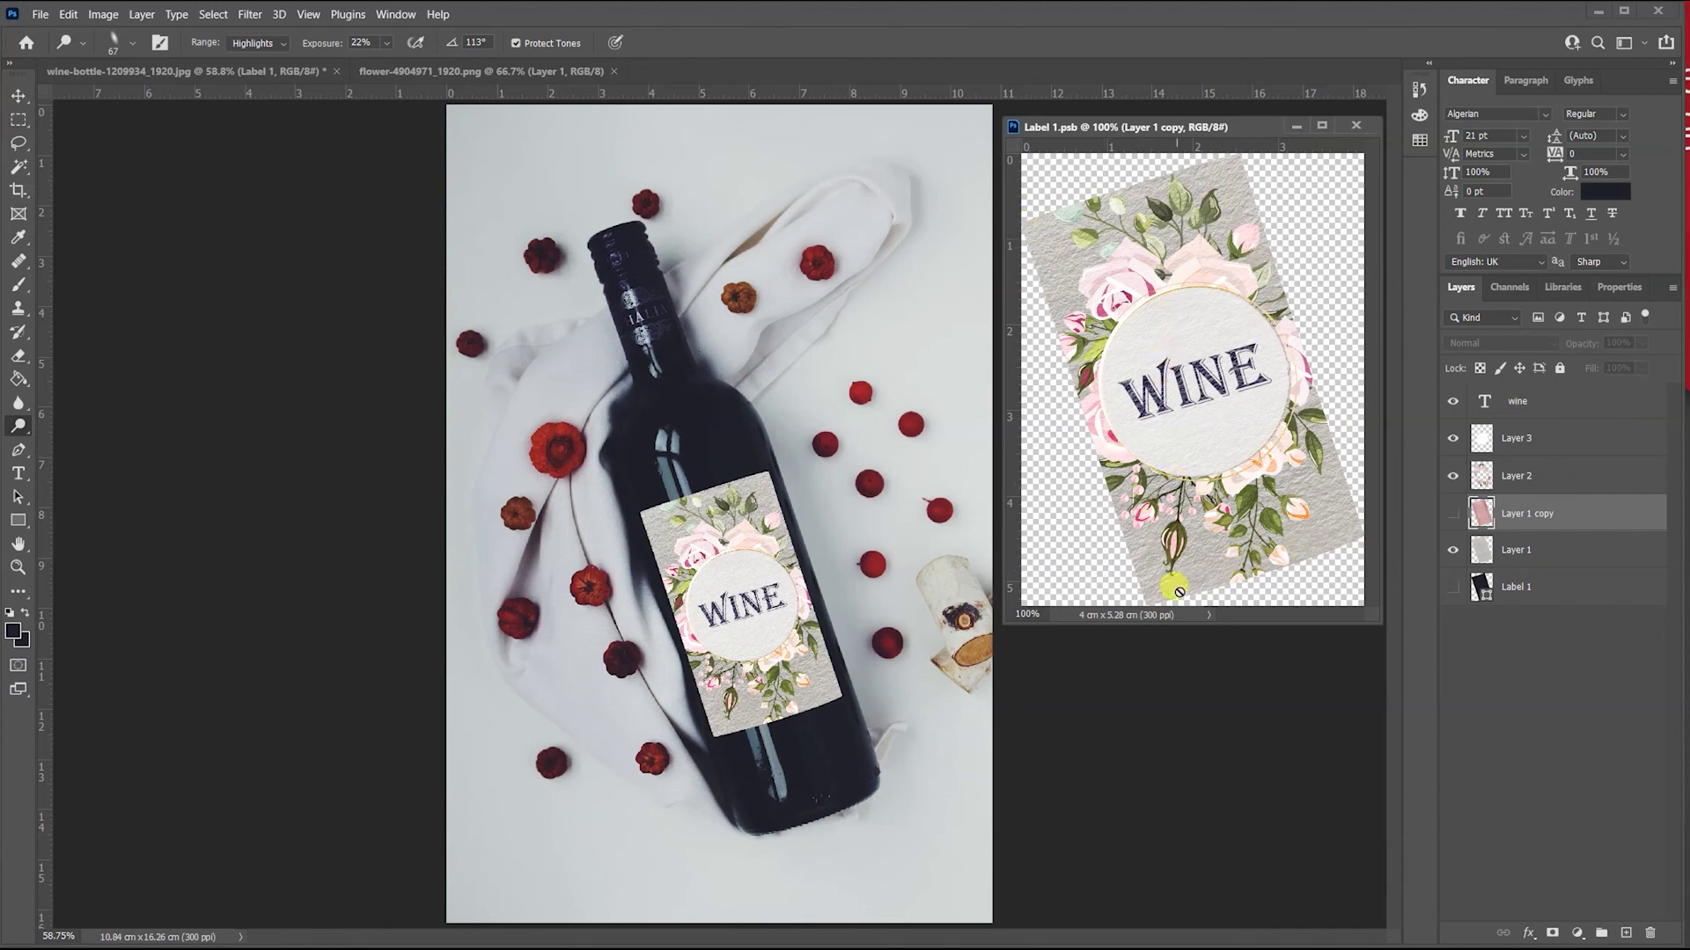
Review the flower, circle and WINE text layers' settings and check the text's effect by toggling its visibility.
{"action": "left_click", "coordinate": [1539, 477]}
{"action": "left_click", "coordinate": [1546, 440]}
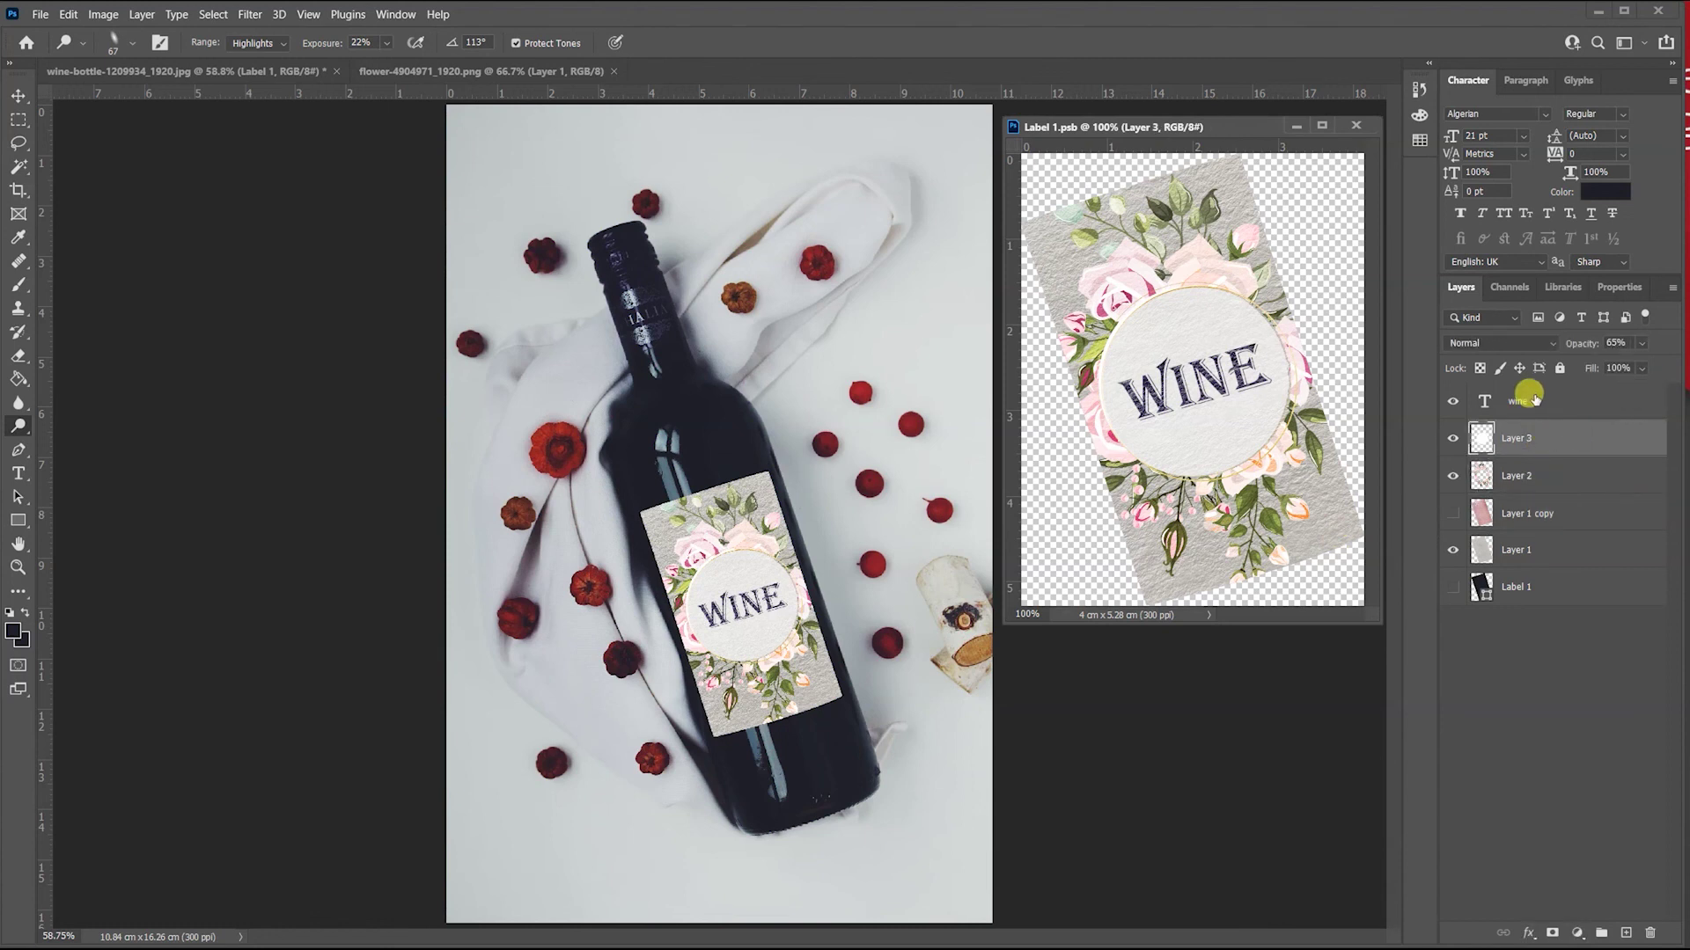
{"action": "left_click", "coordinate": [1532, 403]}
{"action": "left_click", "coordinate": [1452, 402]}
{"action": "left_click", "coordinate": [1452, 402]}
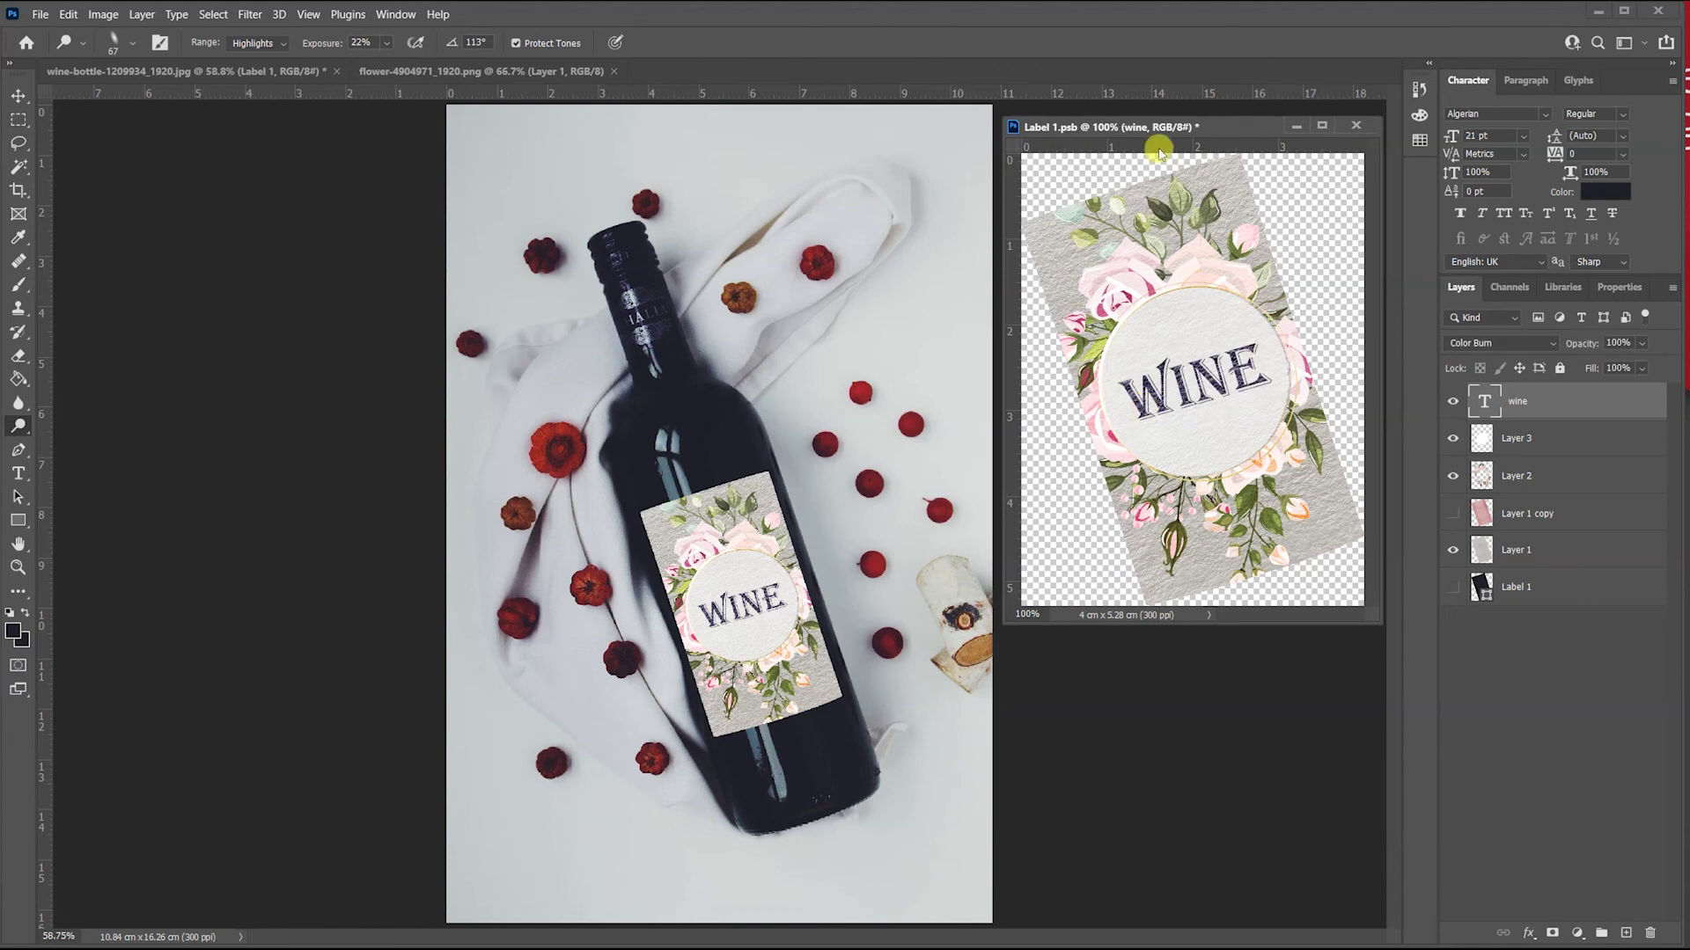